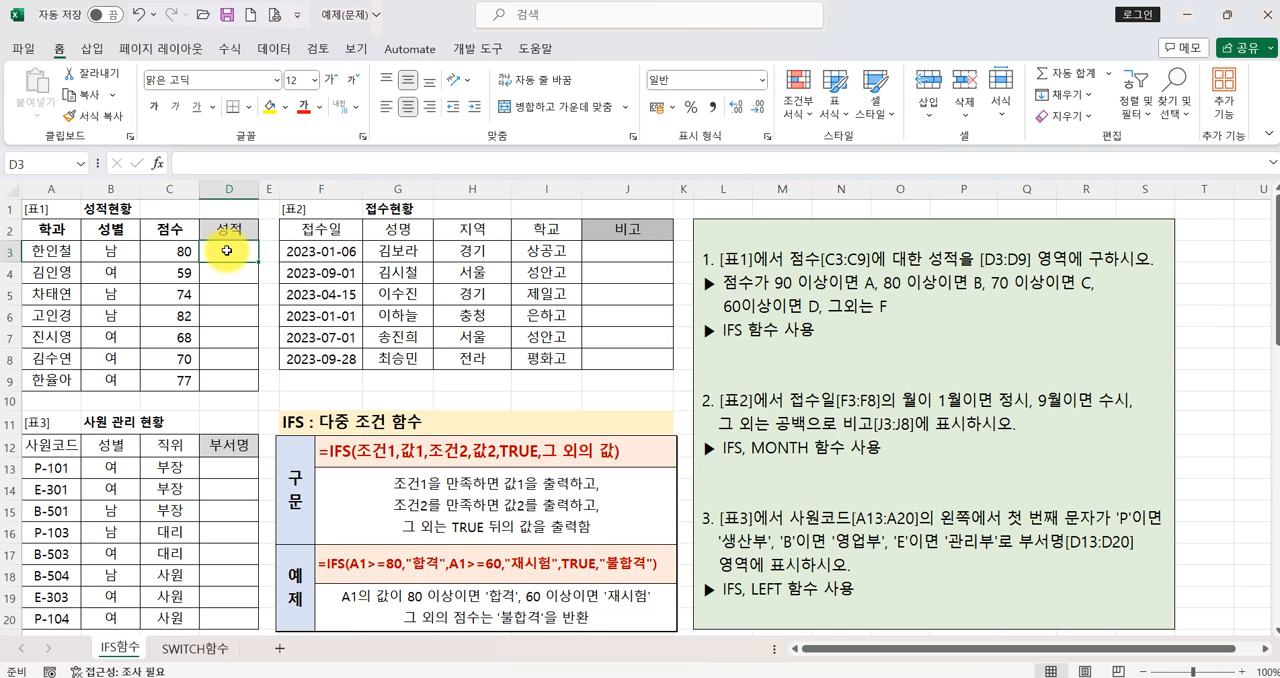
{"action": "left_click", "coordinate": [228, 252]}
{"action": "left_click", "coordinate": [158, 163]}
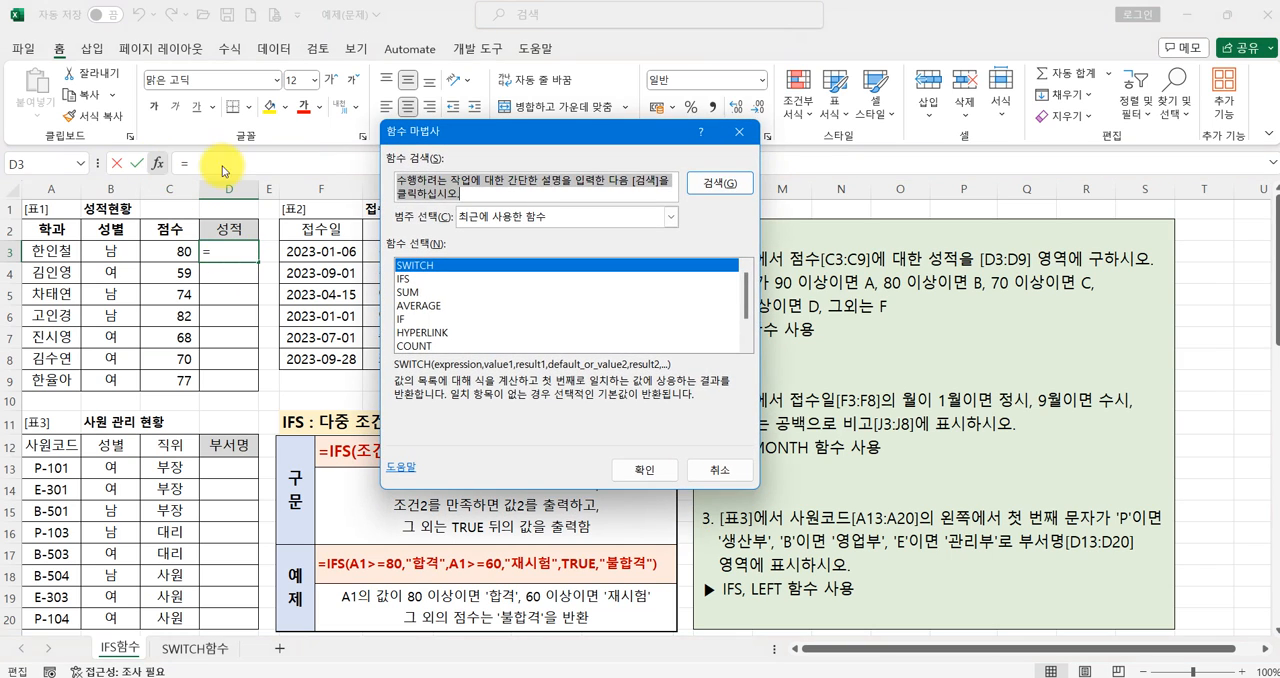
{"action": "left_click", "coordinate": [428, 280]}
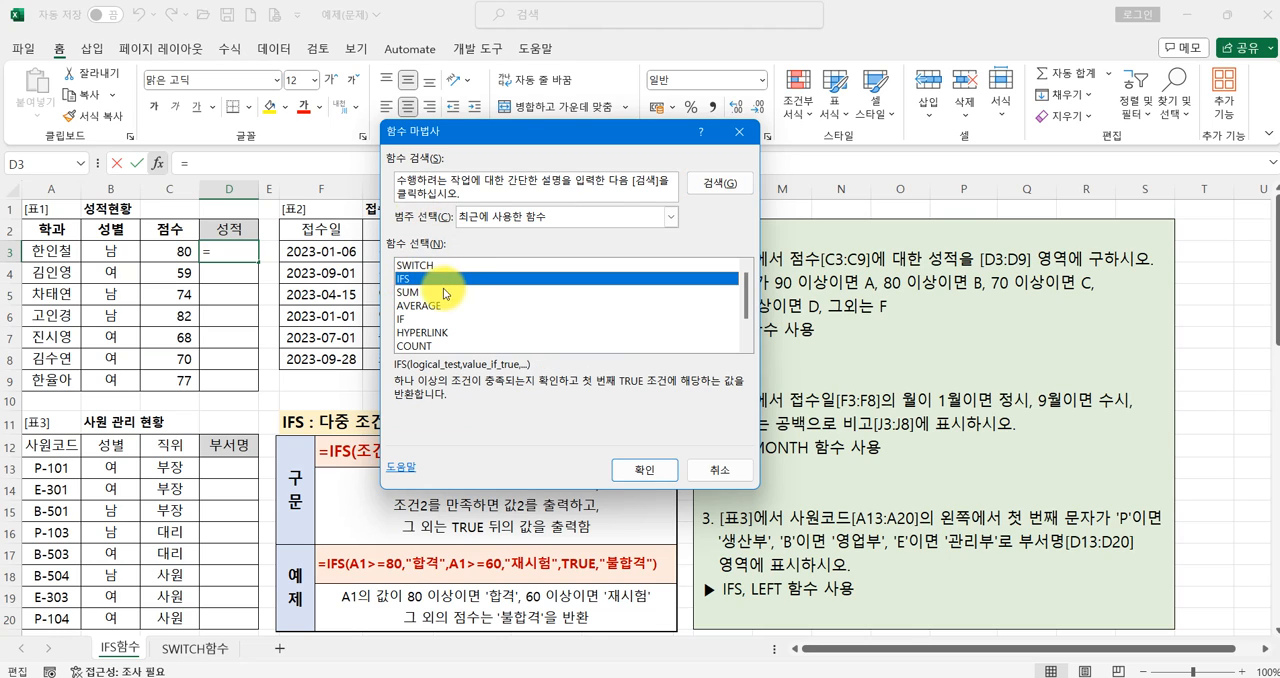
{"action": "left_click", "coordinate": [465, 186]}
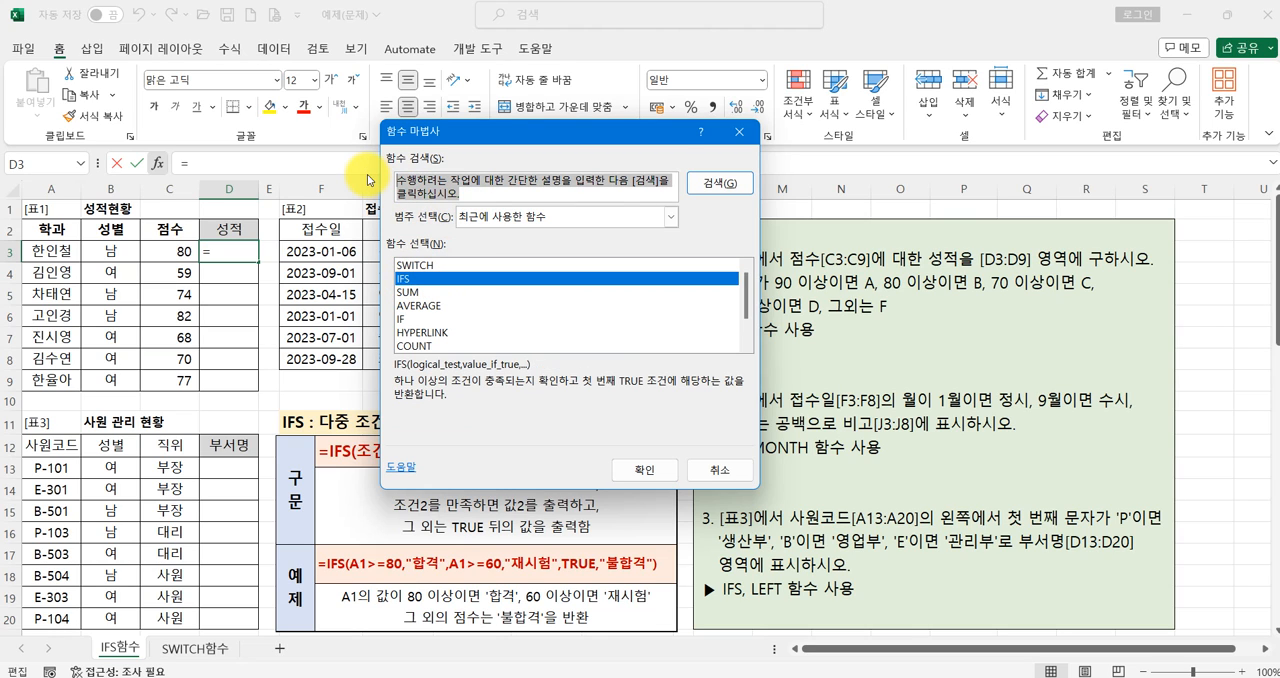
{"action": "type", "text": "ㅣ"}
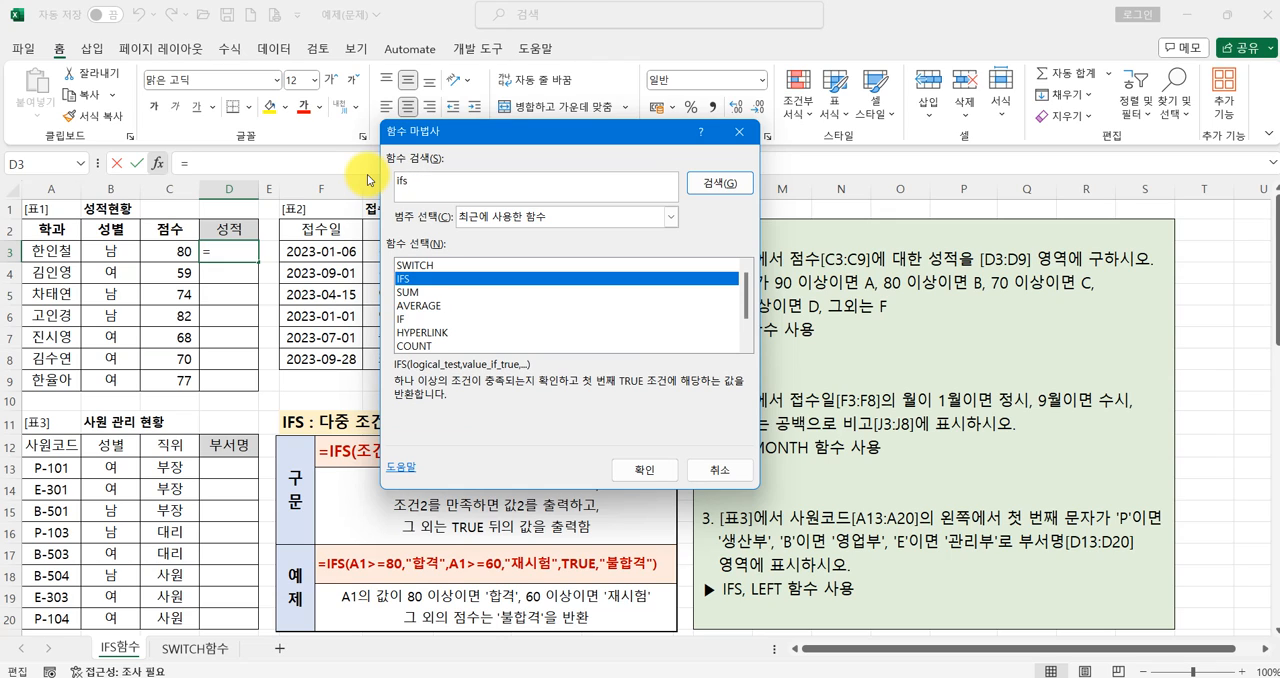
{"action": "key", "text": "Return"}
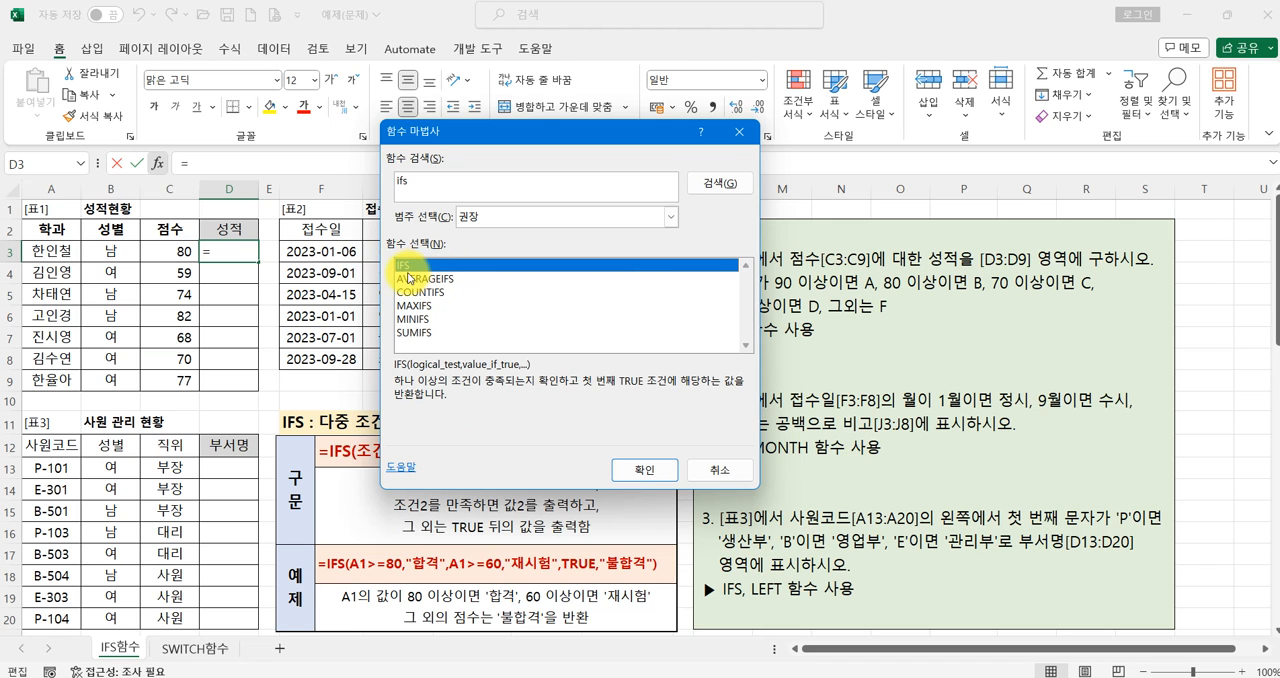
{"action": "left_click", "coordinate": [700, 476]}
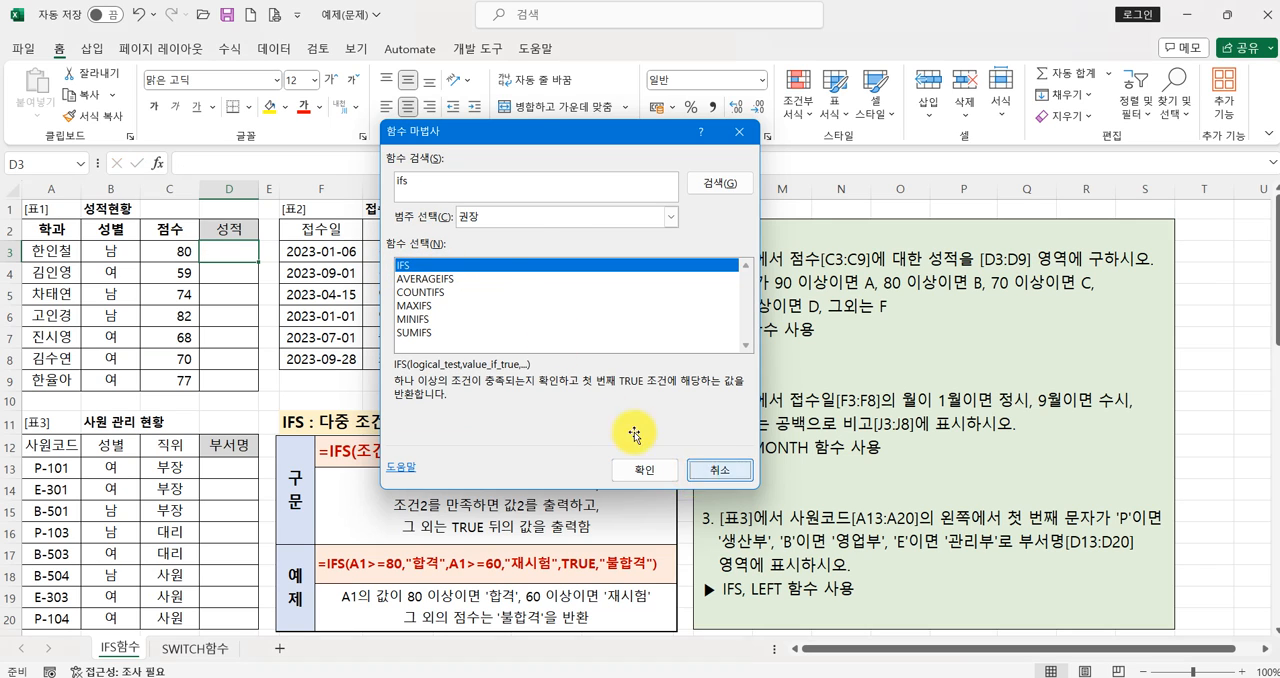
- Start the formula =IFS in cell D3 and insert the IFS function through the function wizard to open its arguments
{"action": "type", "text": "="}
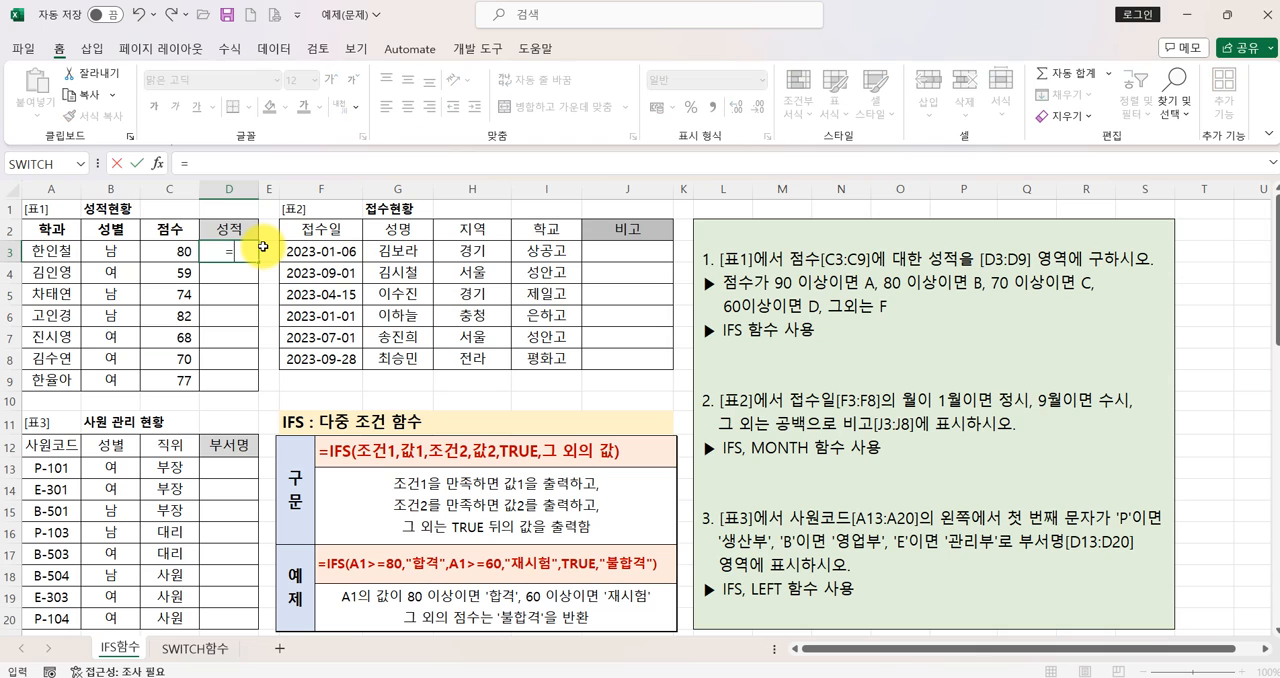
{"action": "type", "text": "IFS"}
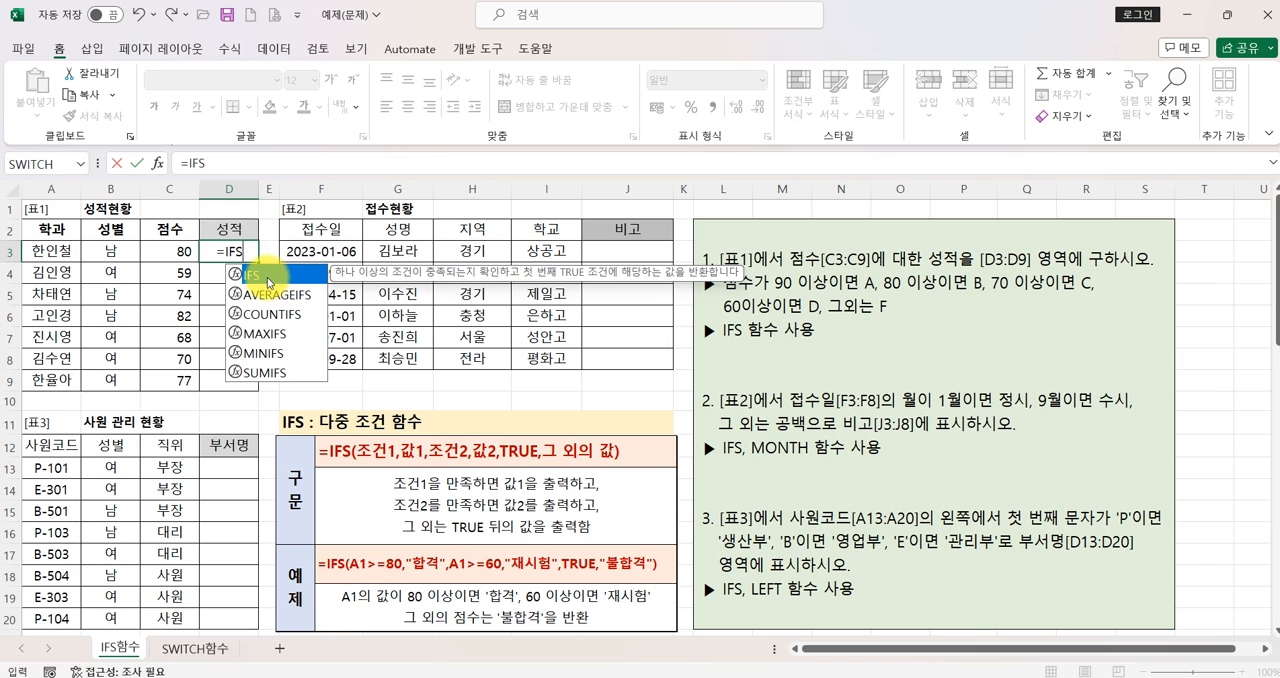
{"action": "left_click", "coordinate": [160, 168]}
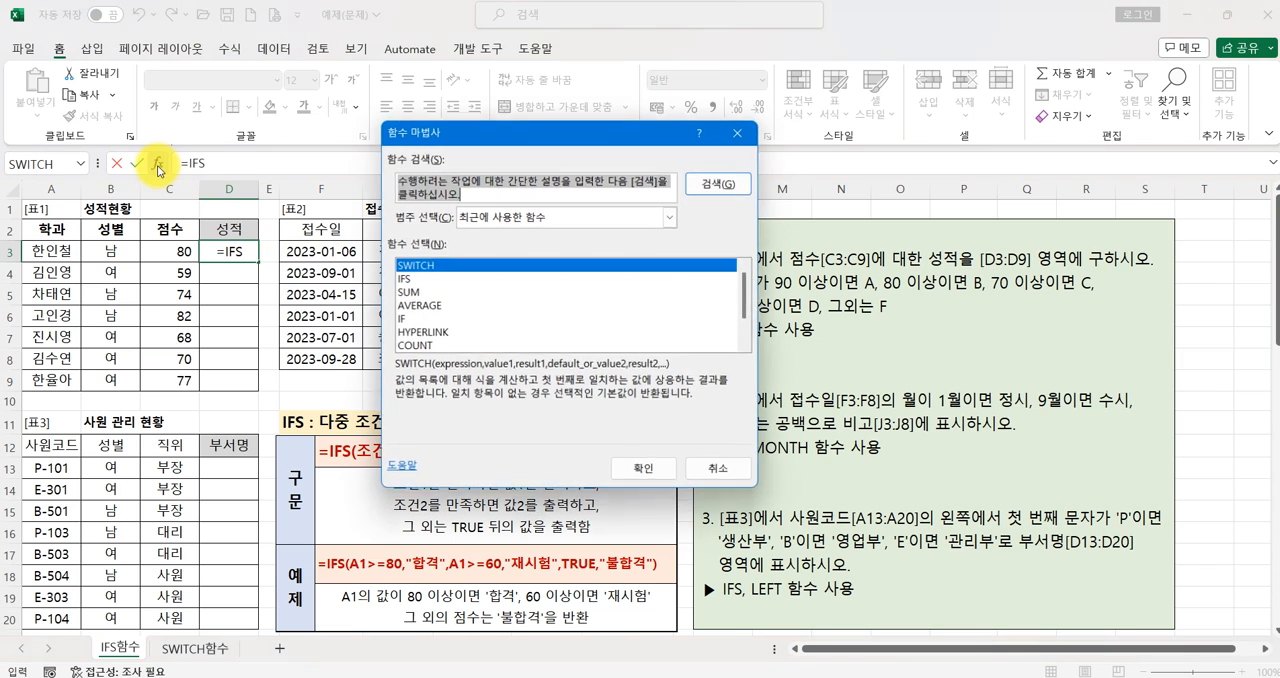
{"action": "left_click", "coordinate": [406, 291]}
{"action": "left_click", "coordinate": [406, 278]}
{"action": "left_click", "coordinate": [644, 469]}
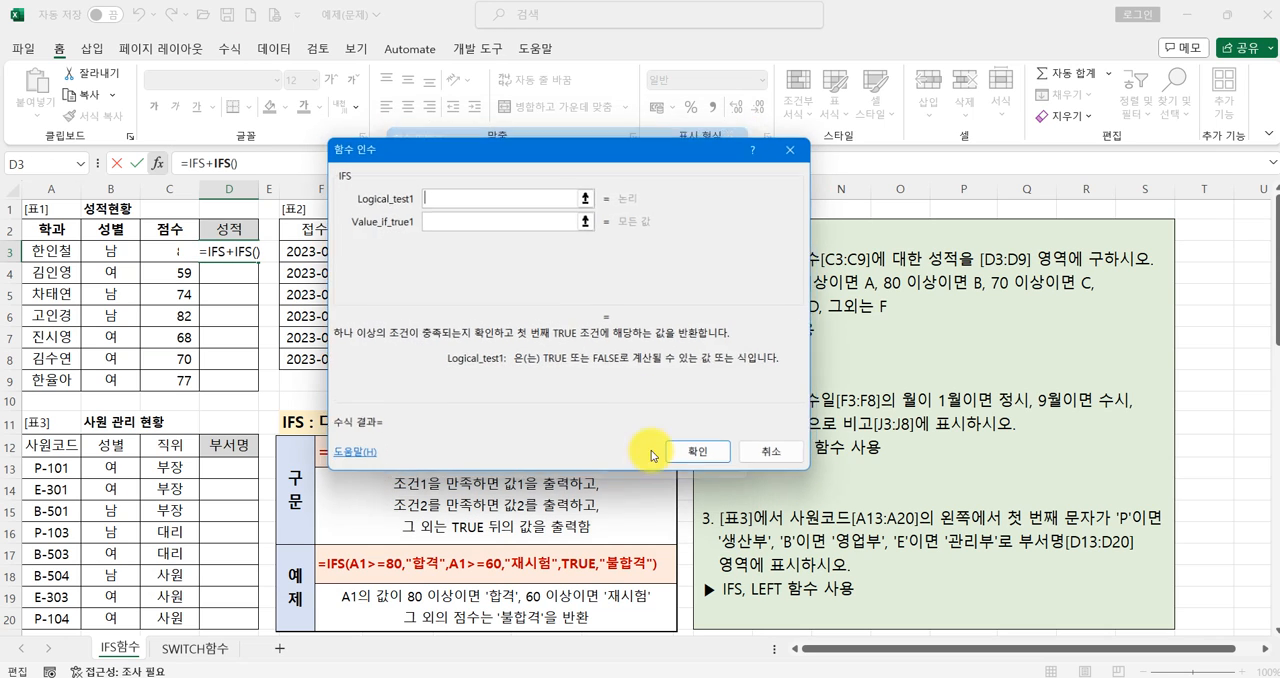
{"action": "left_click_drag", "start_coordinate": [541, 169], "coordinate": [419, 97]}
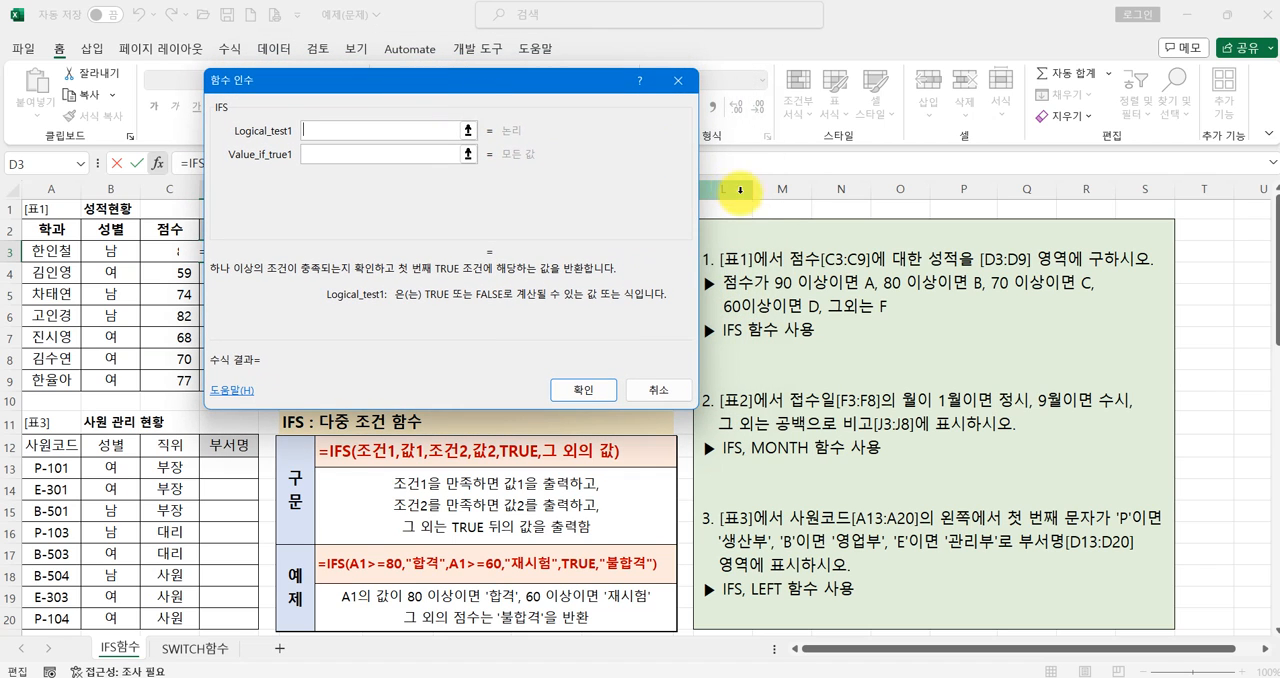
{"action": "left_click_drag", "start_coordinate": [712, 268], "coordinate": [696, 255]}
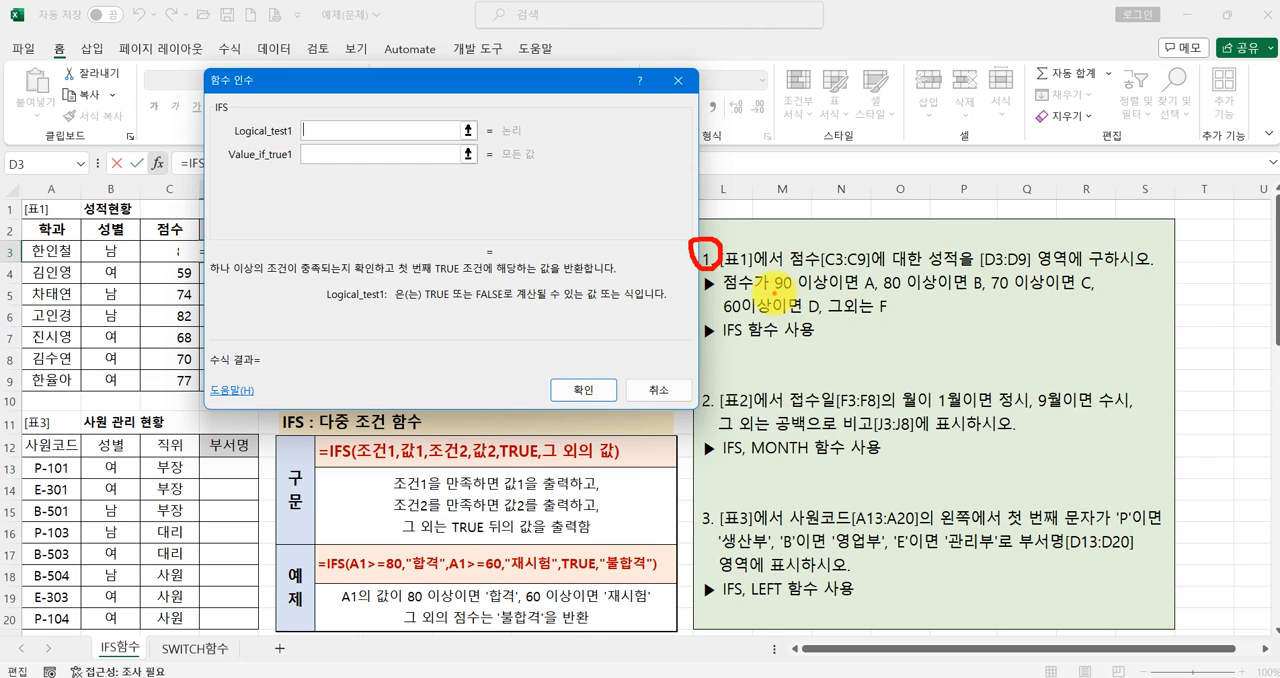
{"action": "left_click_drag", "start_coordinate": [773, 307], "coordinate": [1076, 293]}
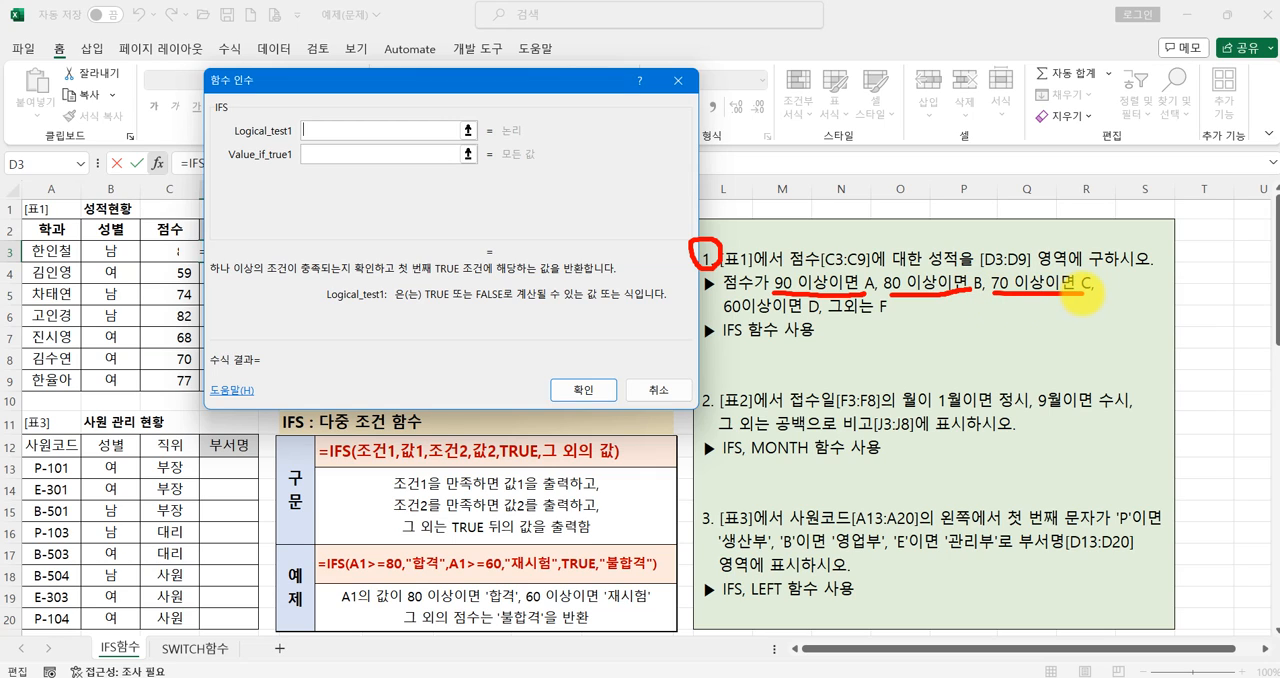
{"action": "mouse_move", "coordinate": [726, 320]}
{"action": "left_mouse_down"}
{"action": "mouse_move", "coordinate": [978, 322]}
{"action": "mouse_move", "coordinate": [959, 355]}
{"action": "mouse_move", "coordinate": [998, 354]}
{"action": "mouse_move", "coordinate": [1022, 316]}
{"action": "mouse_move", "coordinate": [1014, 334]}
{"action": "left_mouse_up"}
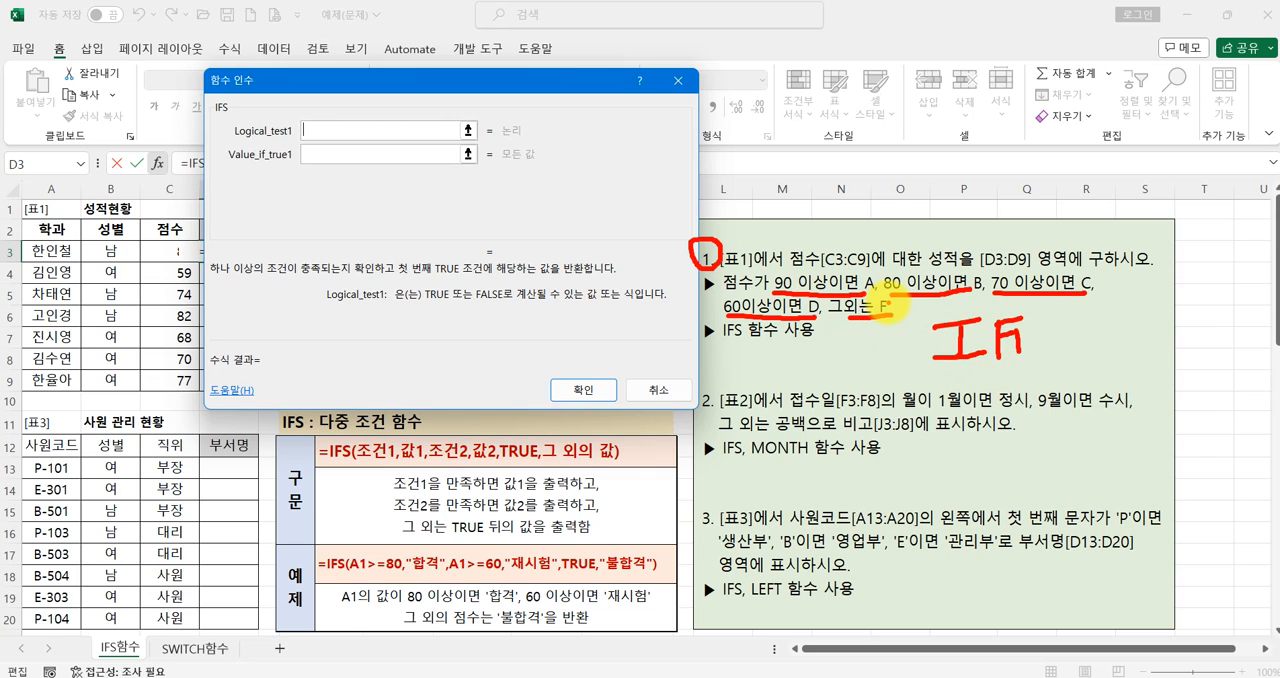
{"action": "left_click_drag", "start_coordinate": [866, 318], "coordinate": [893, 296]}
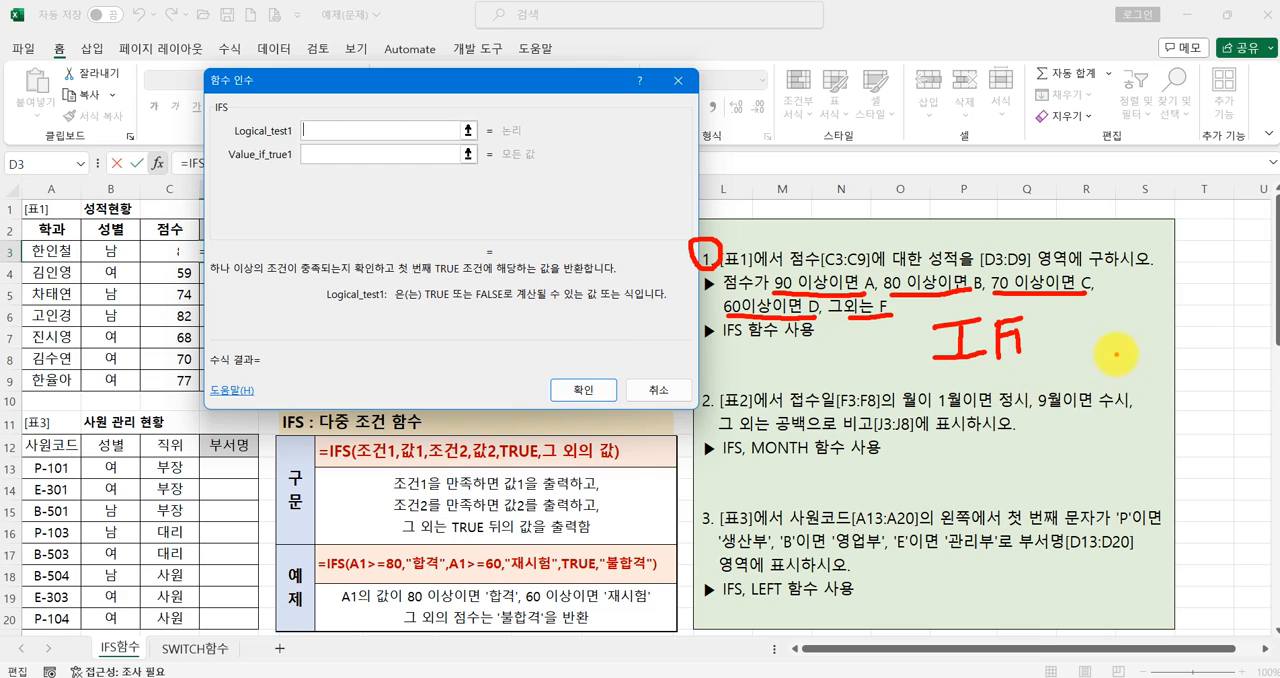
{"action": "mouse_move", "coordinate": [1102, 352]}
{"action": "left_mouse_down"}
{"action": "mouse_move", "coordinate": [1138, 384]}
{"action": "mouse_move", "coordinate": [1112, 408]}
{"action": "mouse_move", "coordinate": [1178, 370]}
{"action": "mouse_move", "coordinate": [1180, 387]}
{"action": "left_mouse_up"}
{"action": "left_click_drag", "start_coordinate": [1159, 385], "coordinate": [1195, 405]}
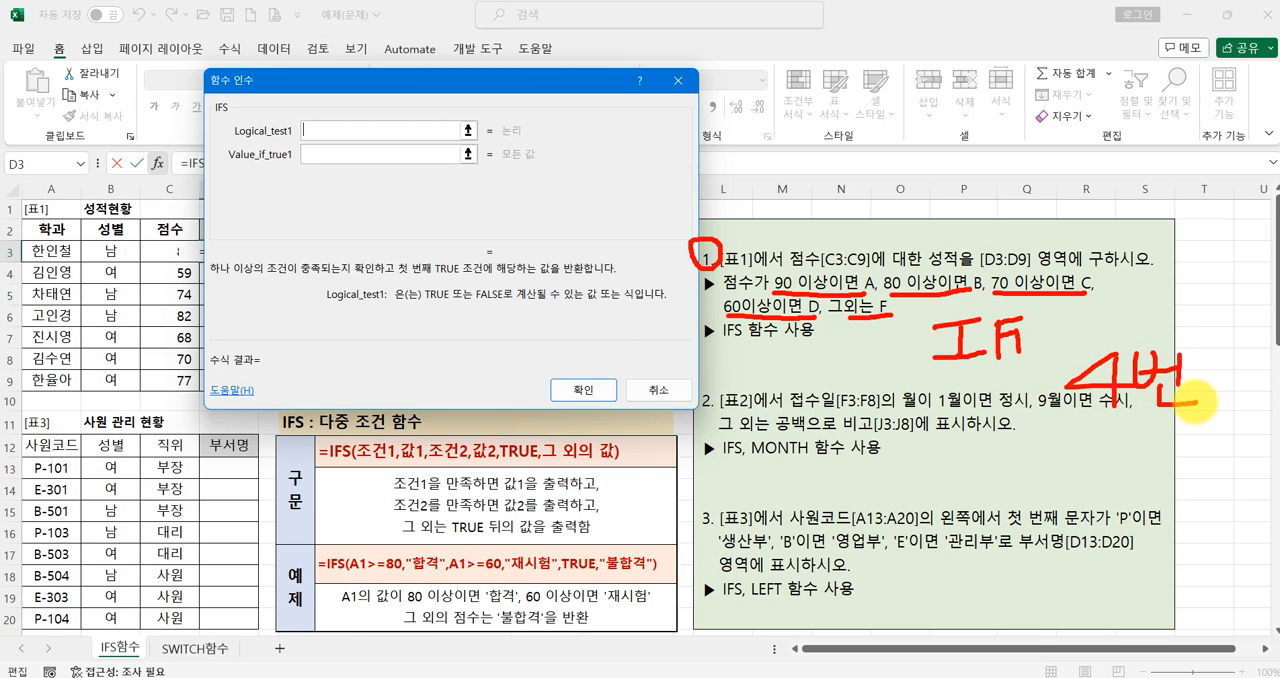
{"action": "mouse_move", "coordinate": [916, 466]}
{"action": "left_mouse_down"}
{"action": "mouse_move", "coordinate": [980, 463]}
{"action": "mouse_move", "coordinate": [942, 526]}
{"action": "left_mouse_up"}
{"action": "left_click_drag", "start_coordinate": [902, 527], "coordinate": [996, 525]}
{"action": "mouse_move", "coordinate": [986, 464]}
{"action": "left_mouse_down"}
{"action": "mouse_move", "coordinate": [986, 524]}
{"action": "mouse_move", "coordinate": [998, 462]}
{"action": "left_mouse_up"}
{"action": "mouse_move", "coordinate": [998, 462]}
{"action": "left_mouse_down"}
{"action": "mouse_move", "coordinate": [1026, 458]}
{"action": "mouse_move", "coordinate": [1022, 485]}
{"action": "left_mouse_up"}
{"action": "mouse_move", "coordinate": [1092, 450]}
{"action": "left_mouse_down"}
{"action": "mouse_move", "coordinate": [1111, 488]}
{"action": "mouse_move", "coordinate": [1052, 510]}
{"action": "left_mouse_up"}
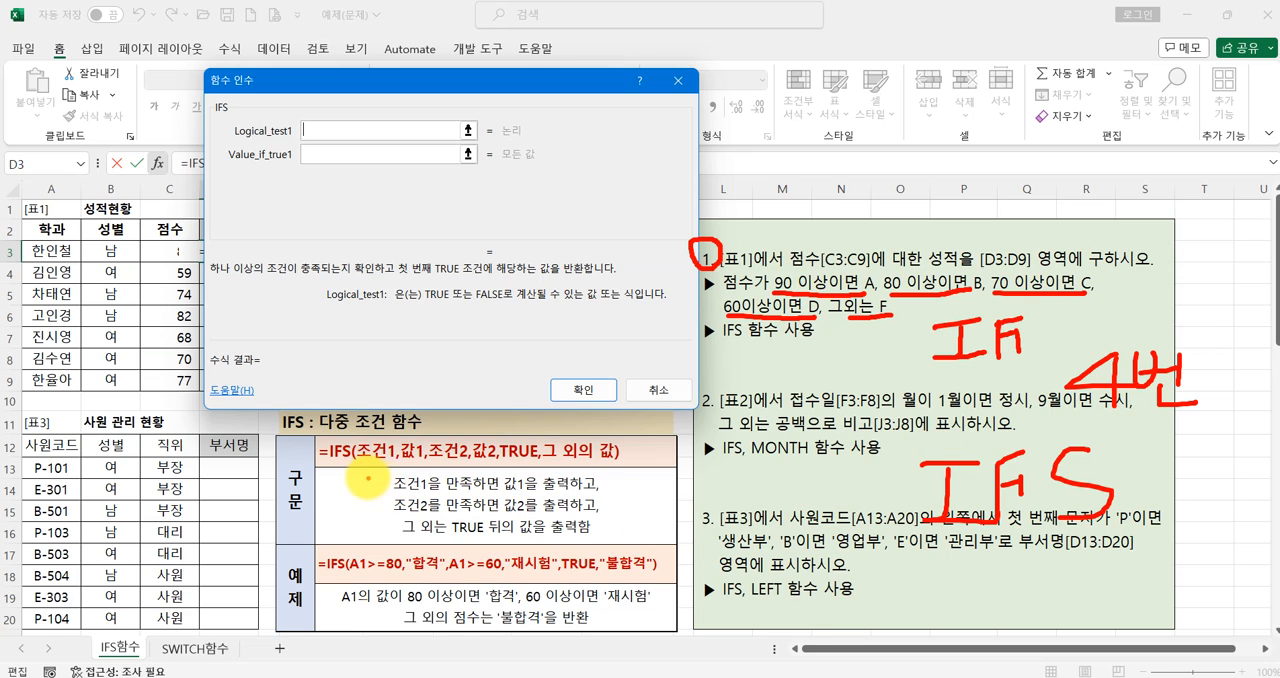
{"action": "left_click_drag", "start_coordinate": [356, 462], "coordinate": [390, 463]}
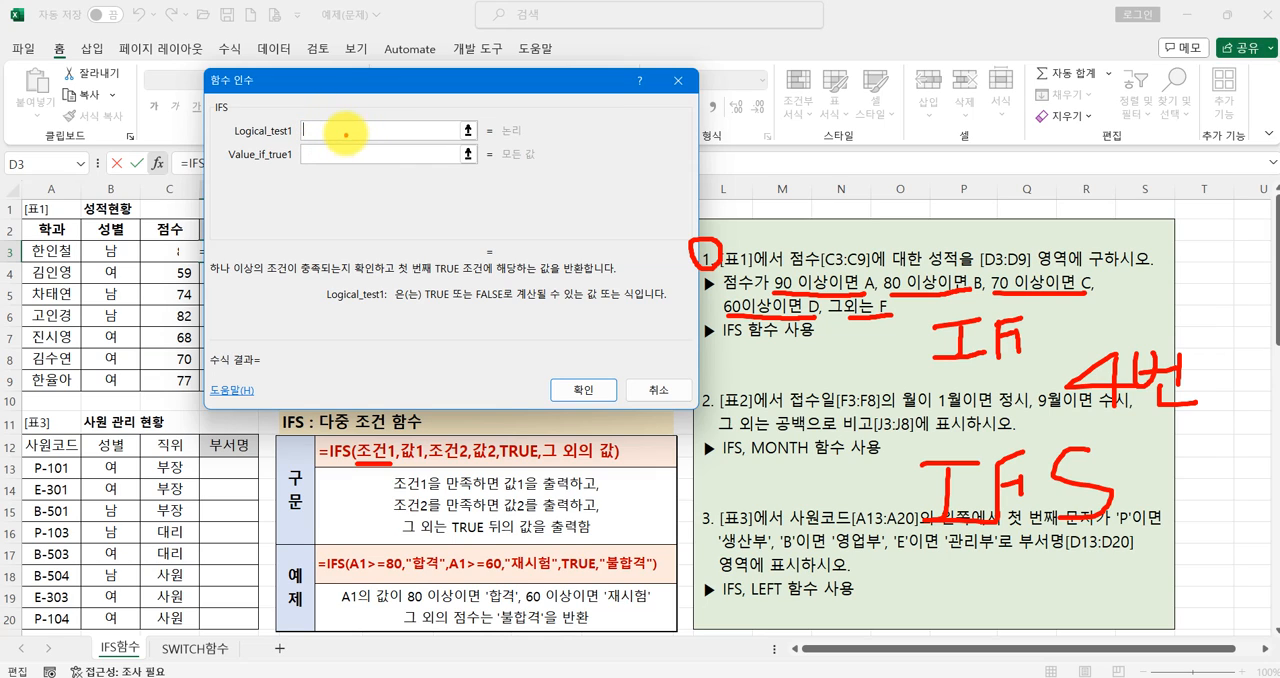
{"action": "mouse_move", "coordinate": [332, 148]}
{"action": "left_mouse_down"}
{"action": "mouse_move", "coordinate": [304, 162]}
{"action": "mouse_move", "coordinate": [330, 167]}
{"action": "left_mouse_up"}
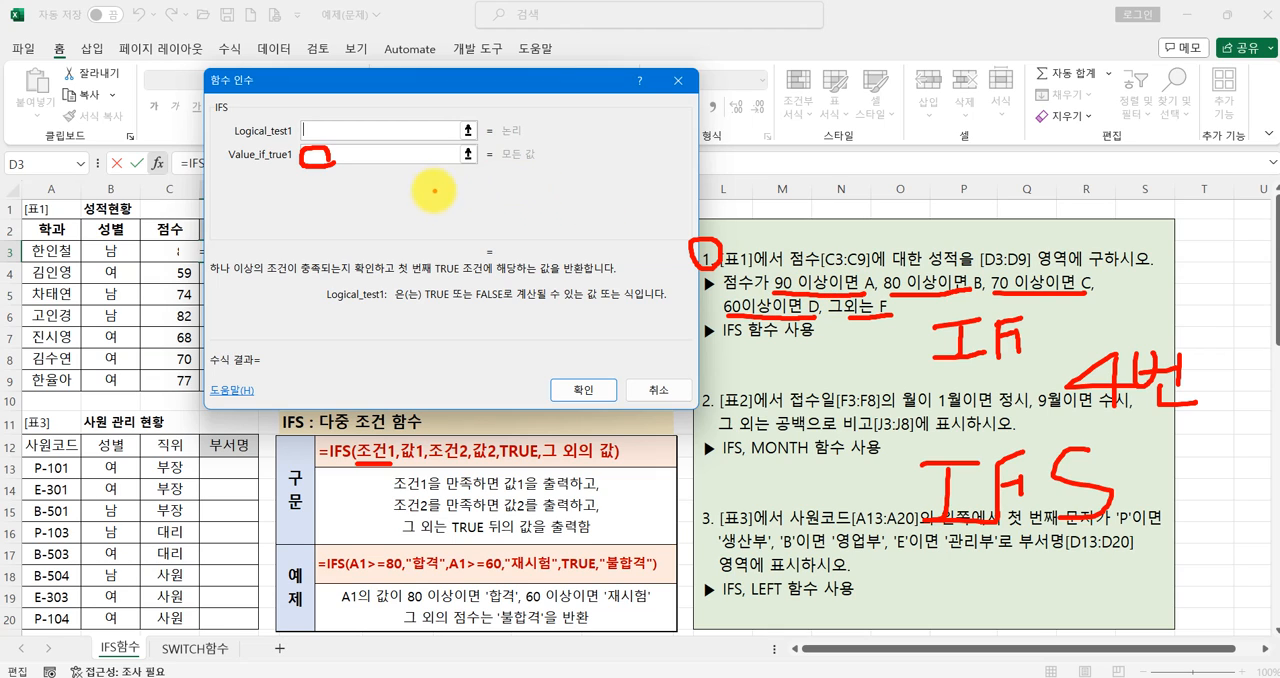
{"action": "key", "text": "Escape"}
- Remove the duplicate IFS+ text from the D3 formula so that it reads =IFS()
{"action": "left_click_drag", "start_coordinate": [319, 100], "coordinate": [379, 124]}
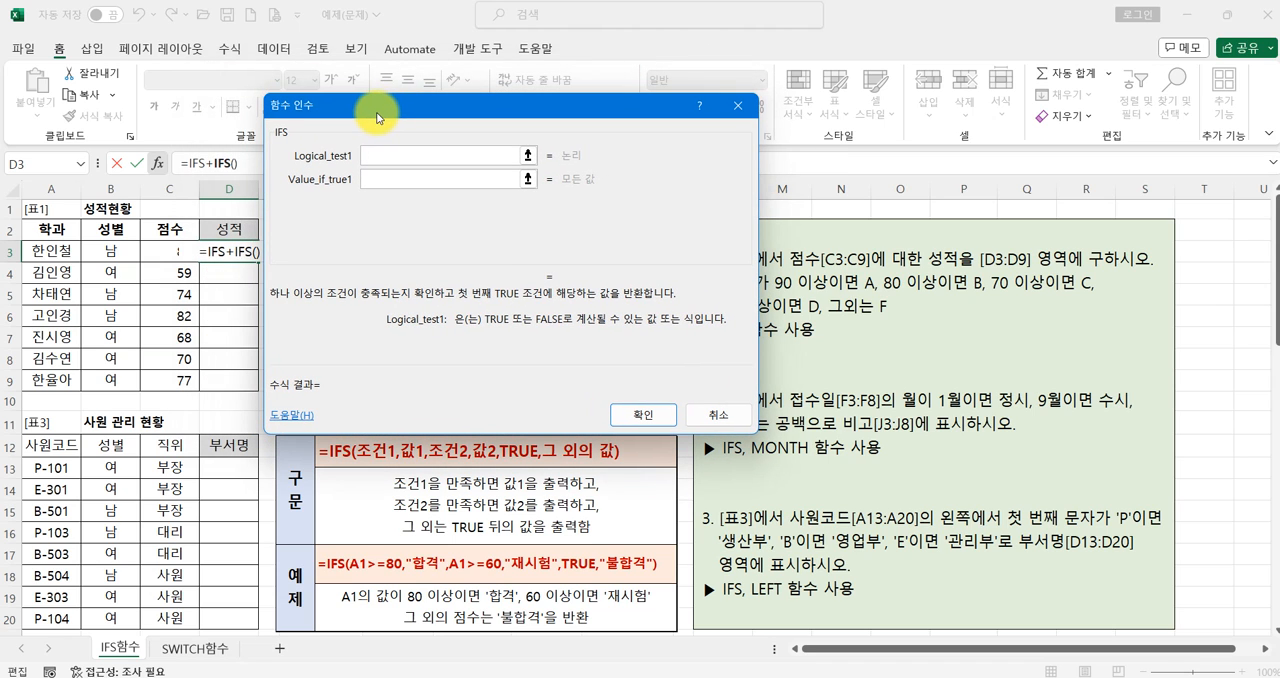
{"action": "left_click", "coordinate": [218, 164]}
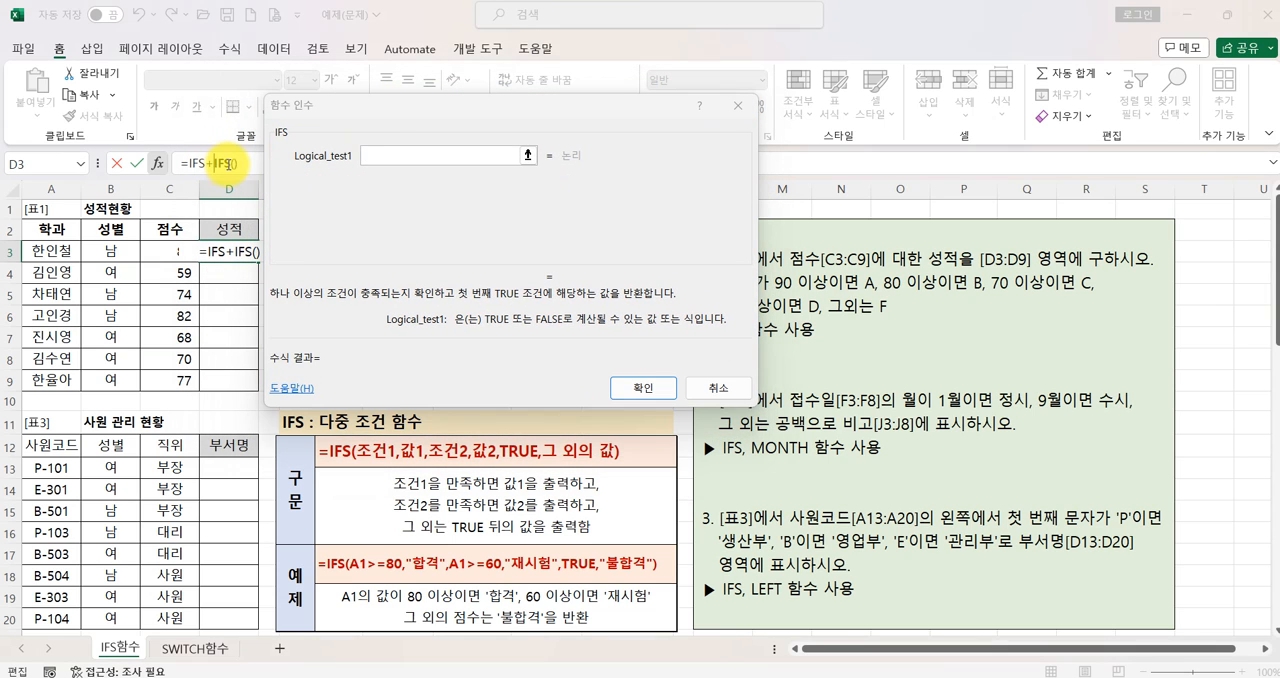
{"action": "key", "text": "BackSpace"}
{"action": "key", "text": "BackSpace"}
{"action": "key", "text": "BackSpace"}
{"action": "key", "text": "BackSpace"}
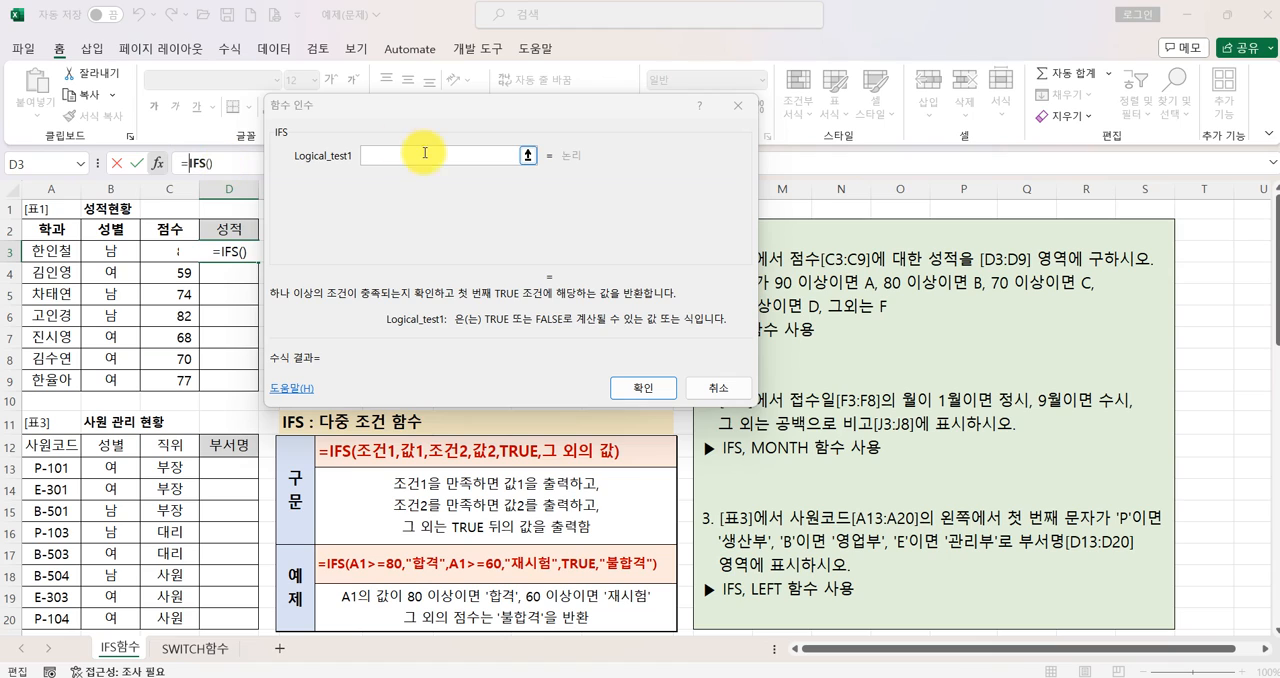
- Define the first IFS condition as C3>=90 and its returned value as A
{"action": "left_click", "coordinate": [390, 155]}
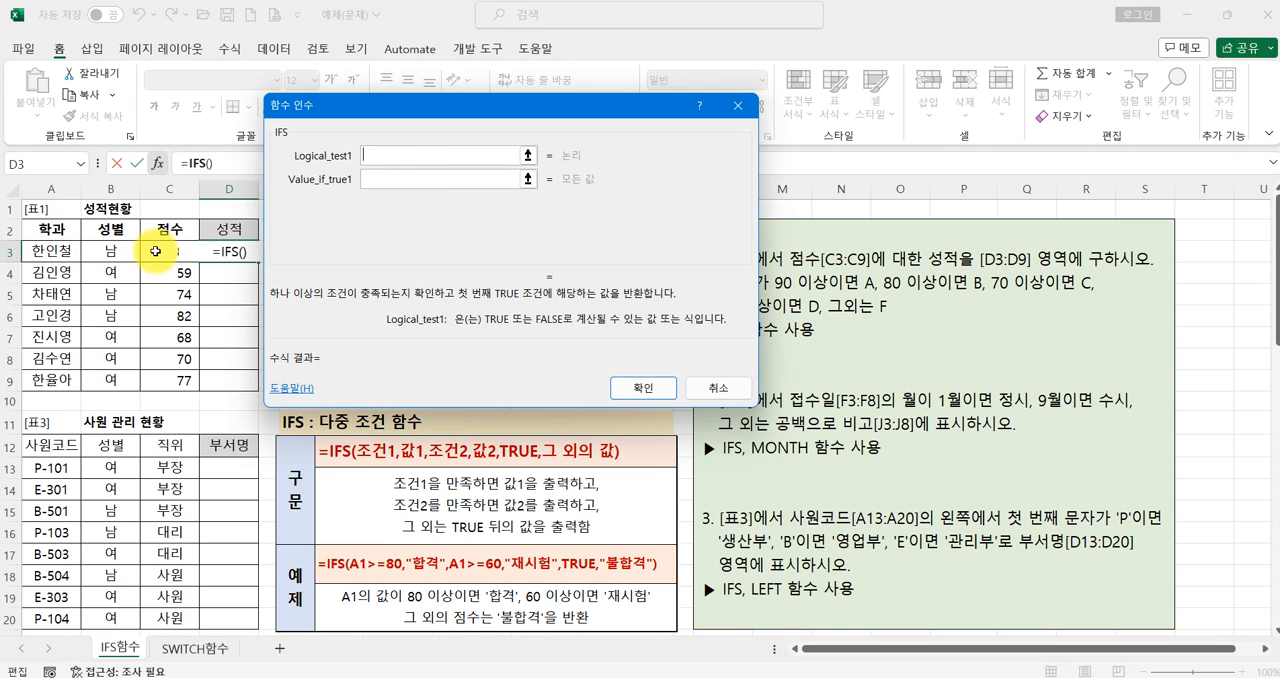
{"action": "left_click", "coordinate": [156, 251]}
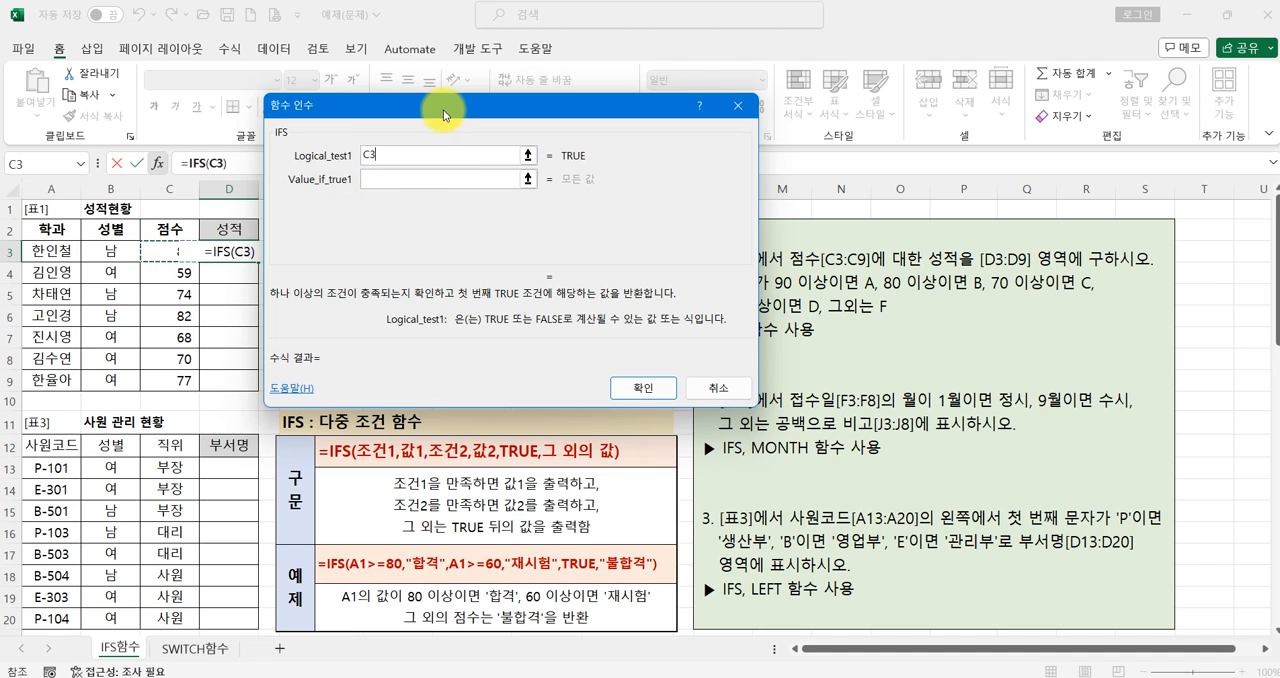
{"action": "left_click_drag", "start_coordinate": [443, 115], "coordinate": [407, 109]}
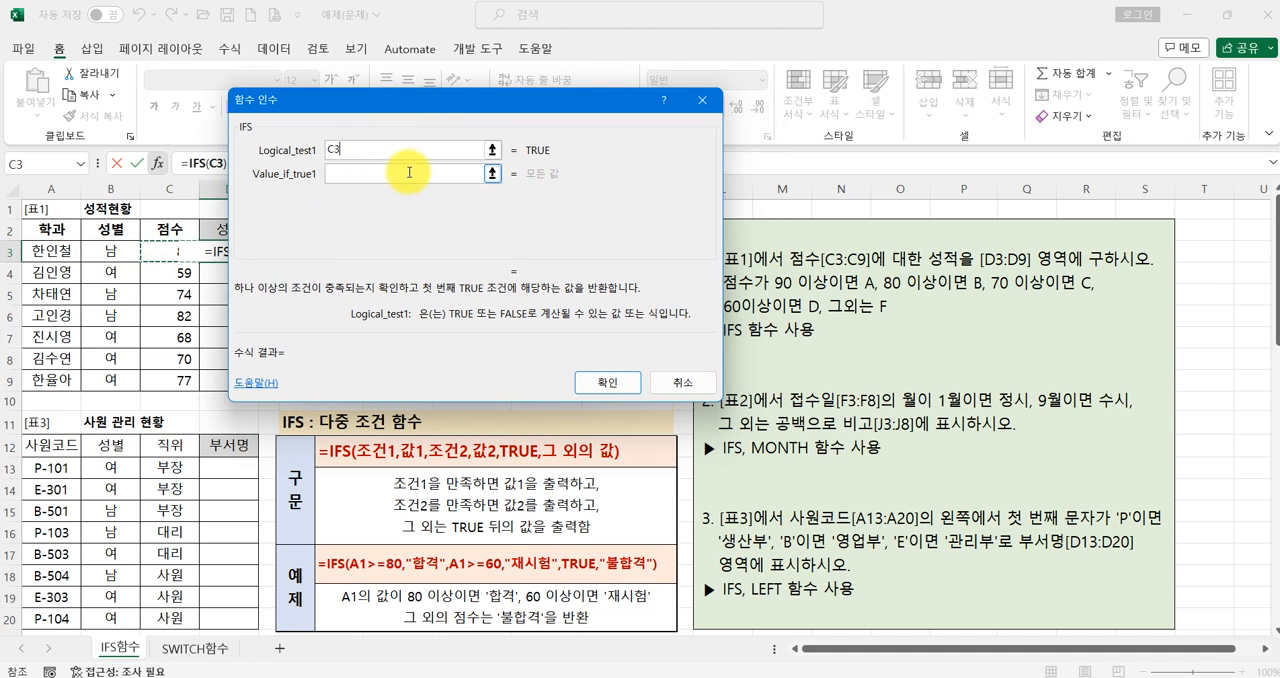
{"action": "type", "text": ">=90"}
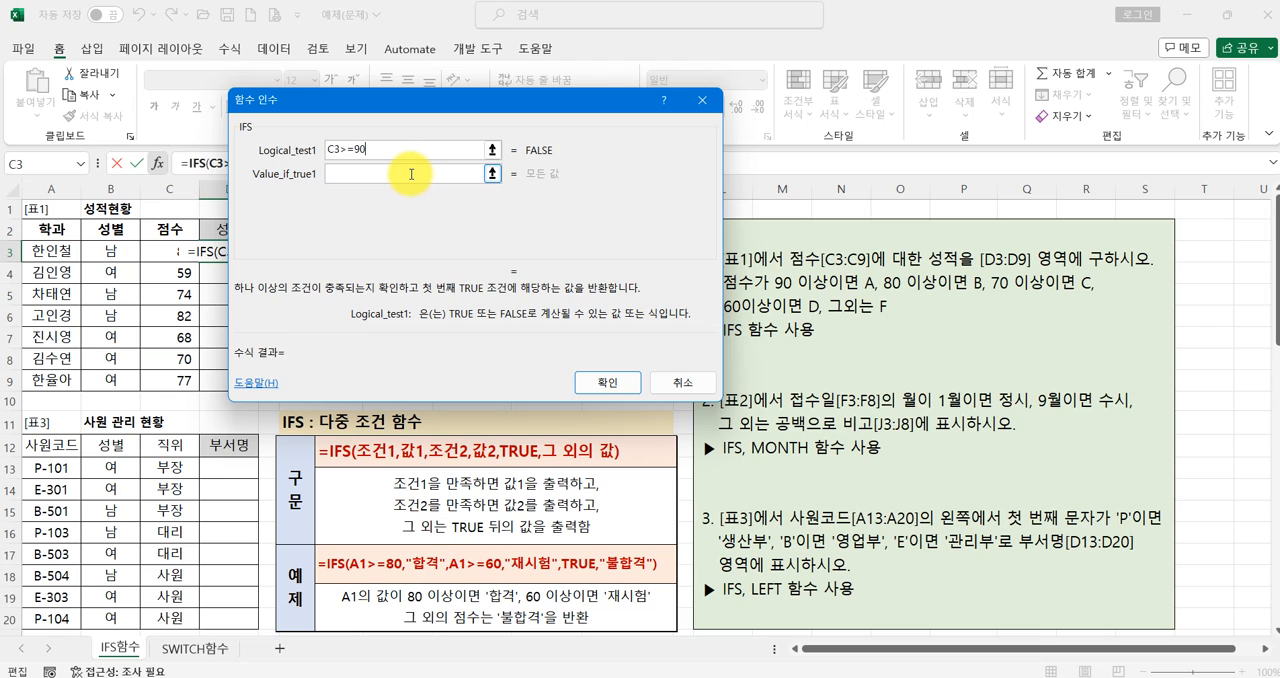
{"action": "left_click", "coordinate": [411, 174]}
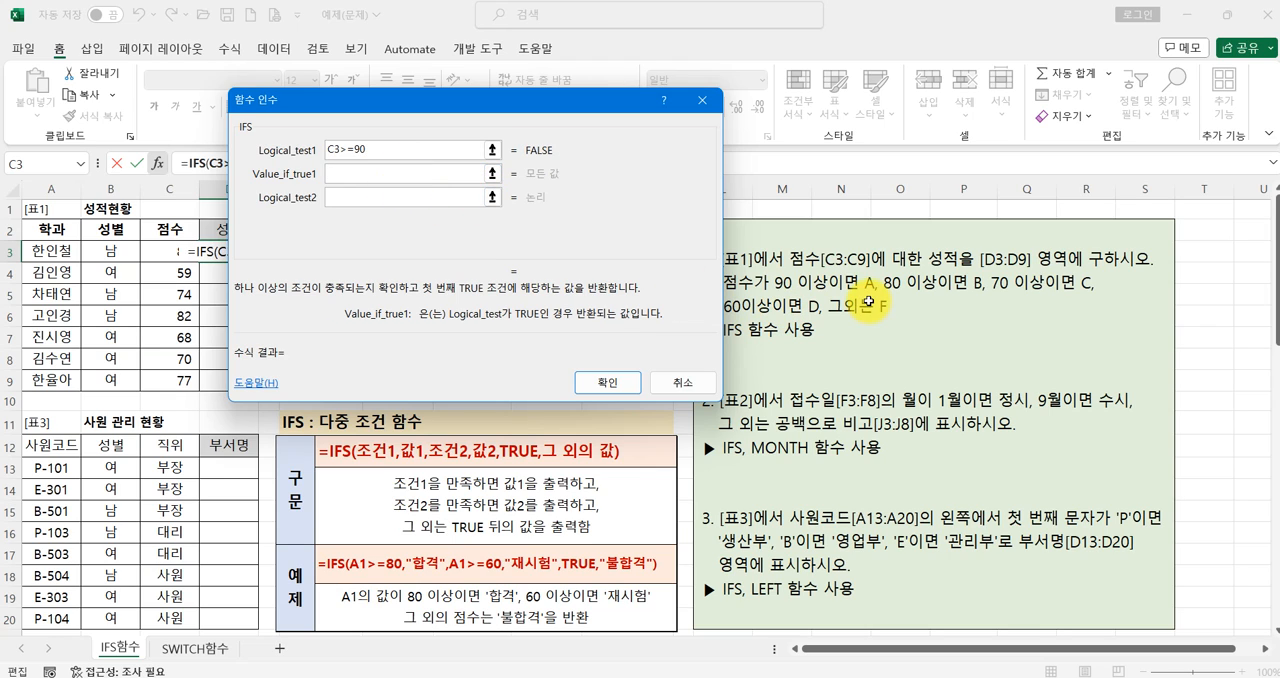
{"action": "type", "text": "A"}
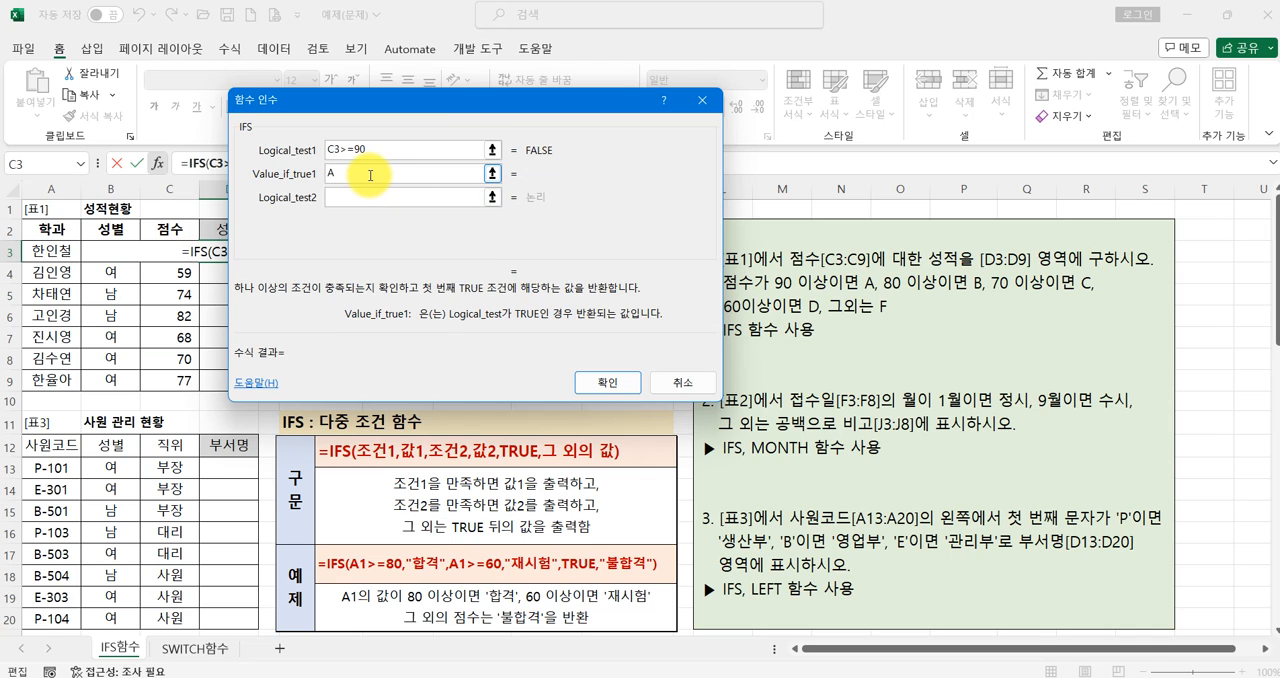
- Define the second IFS condition as C3>=80 and its returned value as B
{"action": "left_click", "coordinate": [355, 199]}
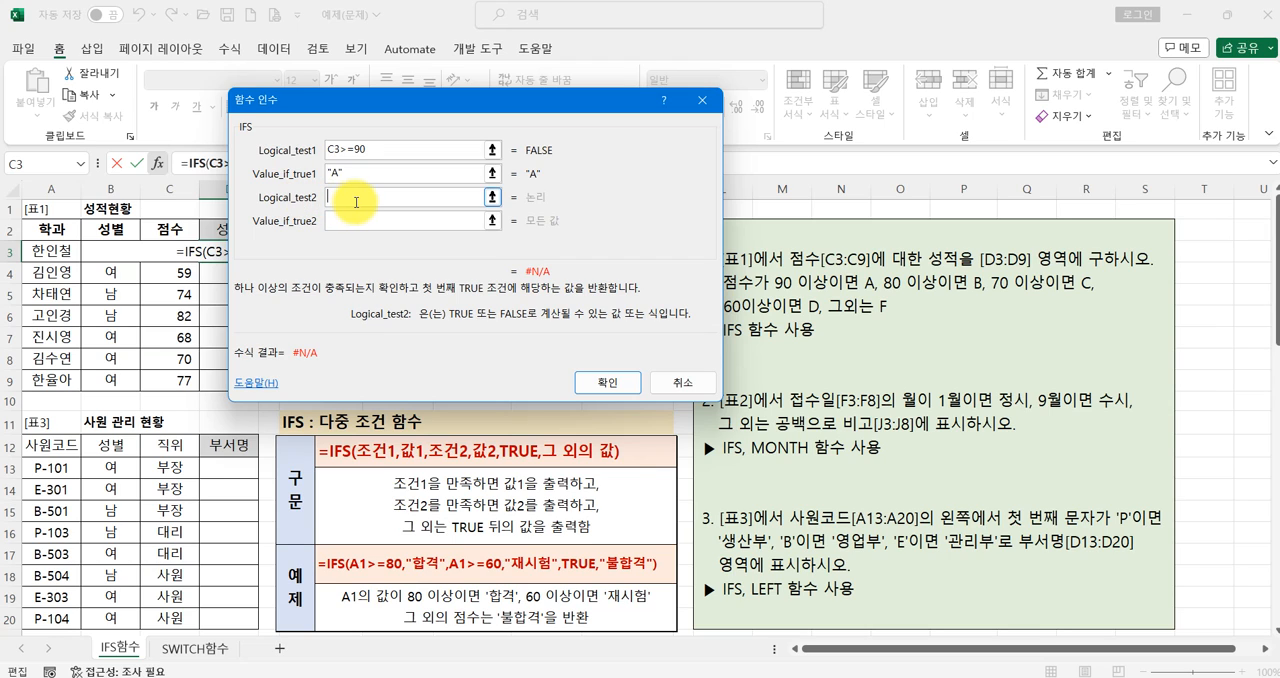
{"action": "left_click", "coordinate": [177, 254]}
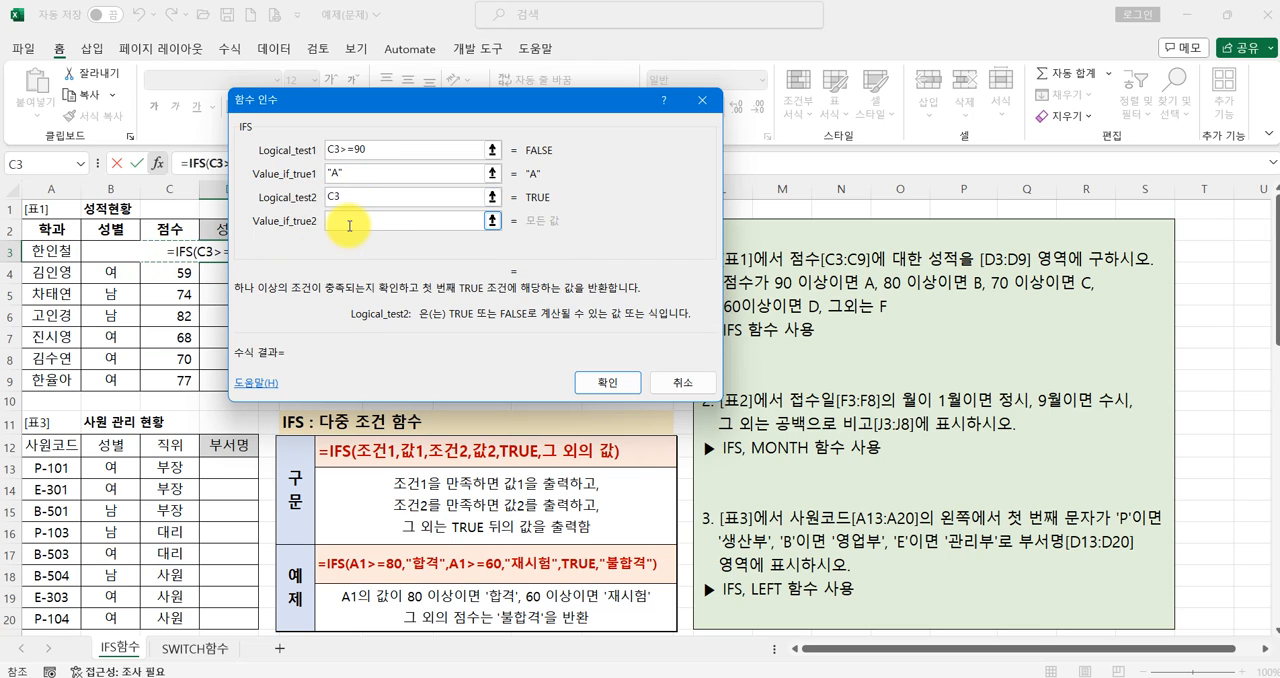
{"action": "type", "text": ">=80"}
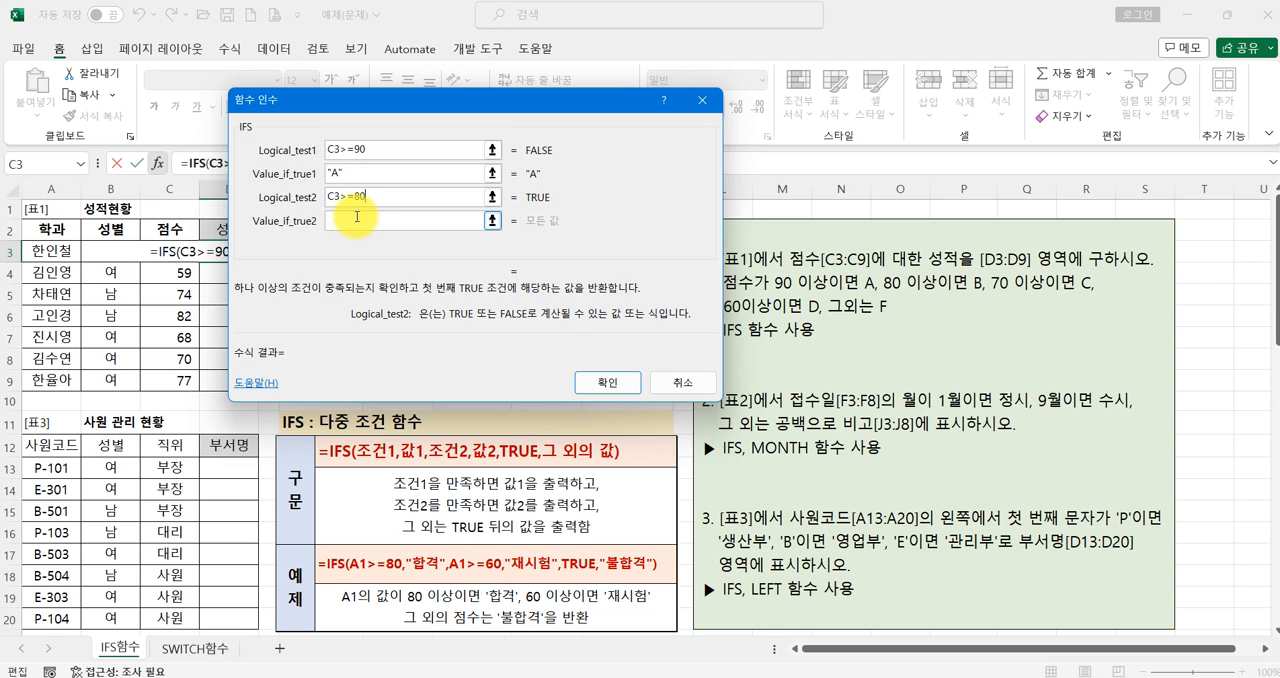
{"action": "left_click", "coordinate": [355, 214]}
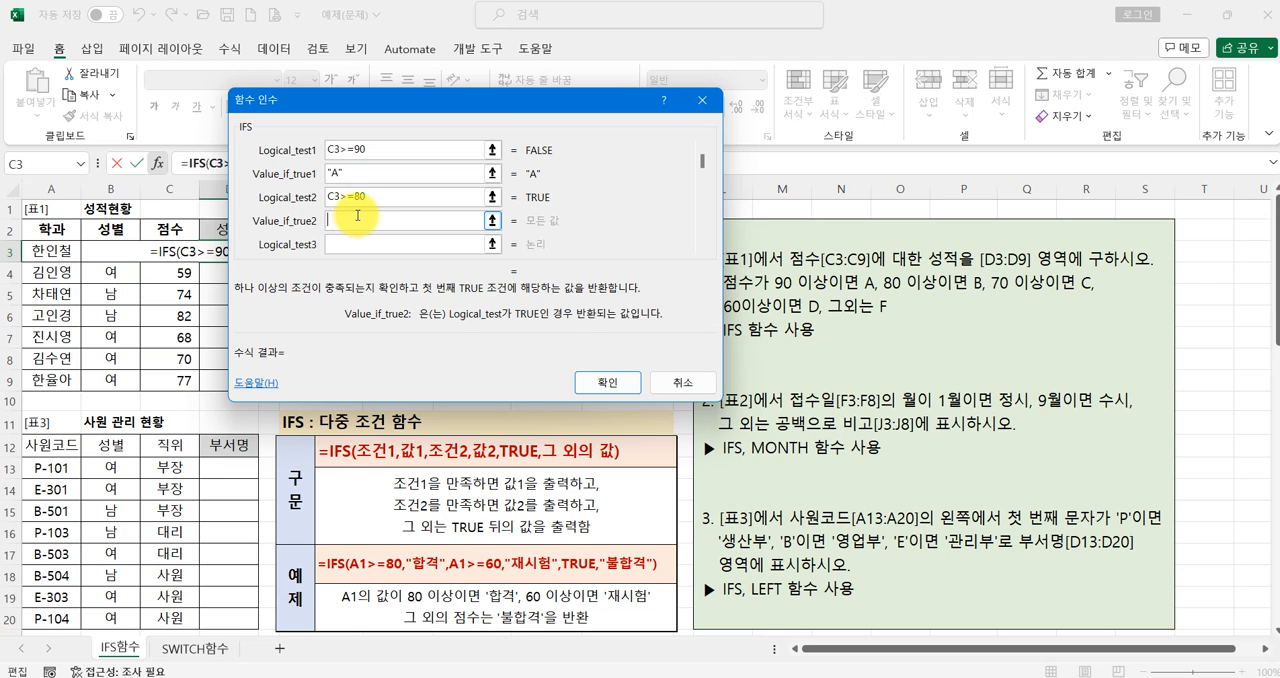
{"action": "type", "text": "B"}
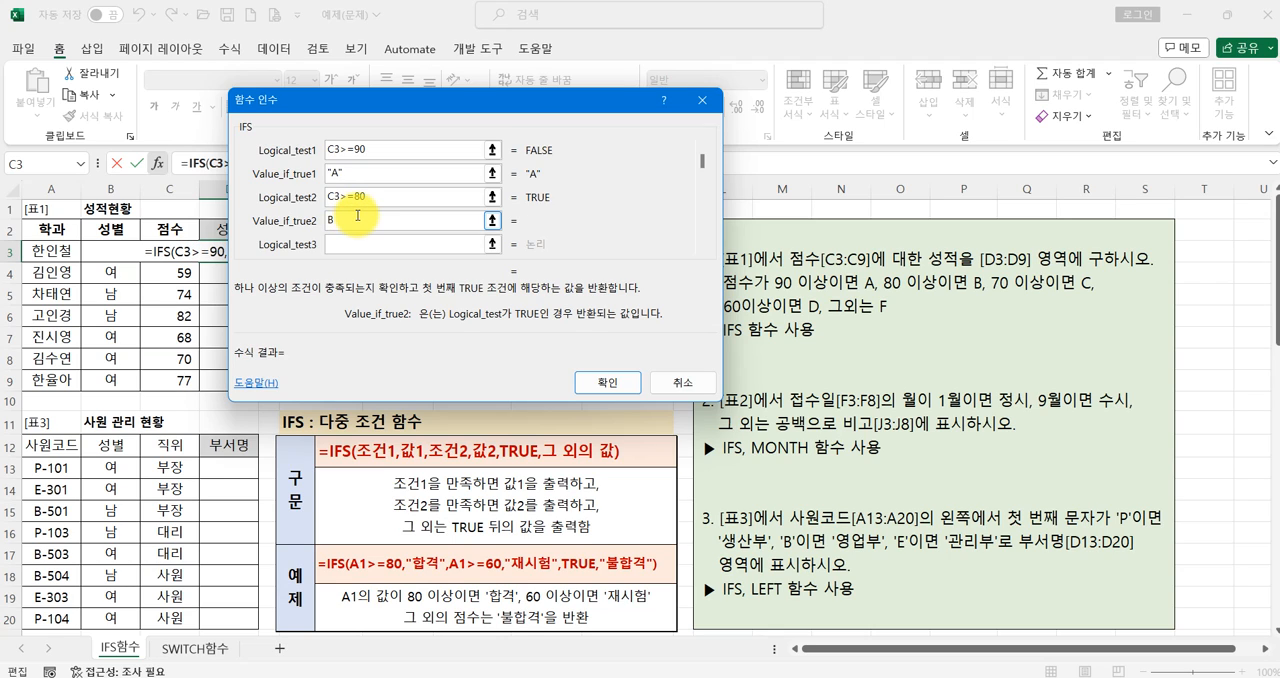
- Define the third IFS condition as C3>=70 and its returned value as C
{"action": "left_click", "coordinate": [349, 245]}
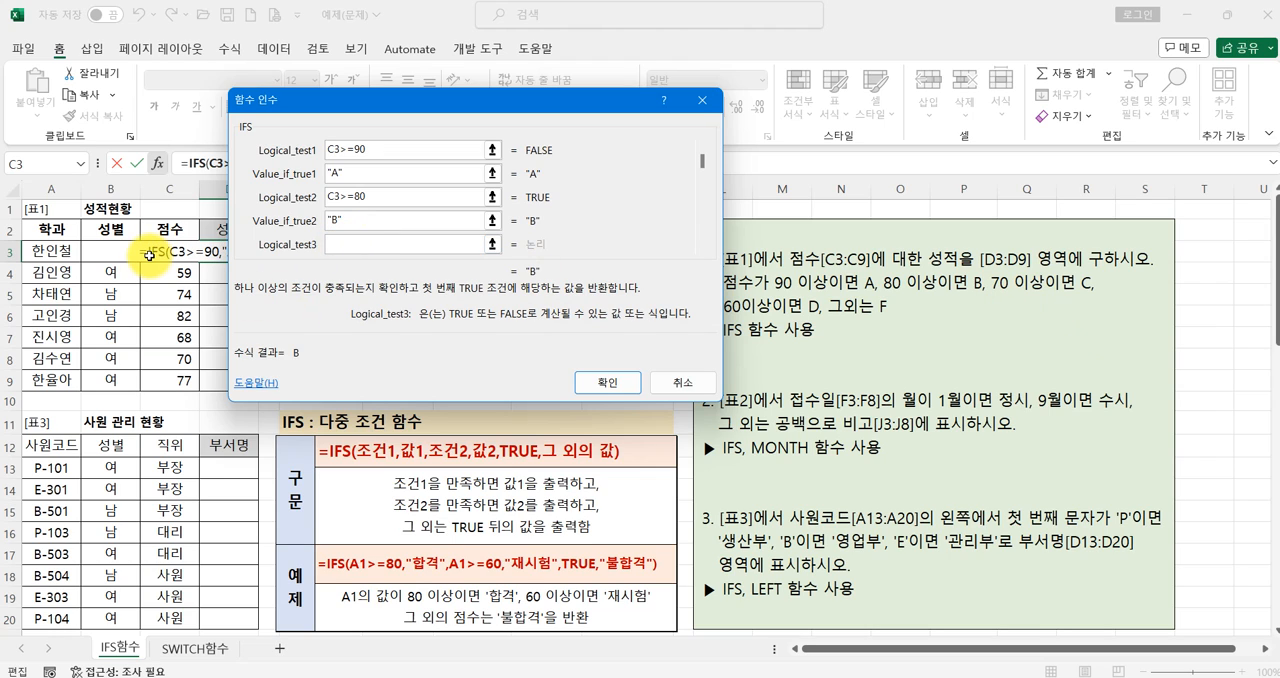
{"action": "left_click", "coordinate": [148, 256]}
{"action": "type", "text": "="}
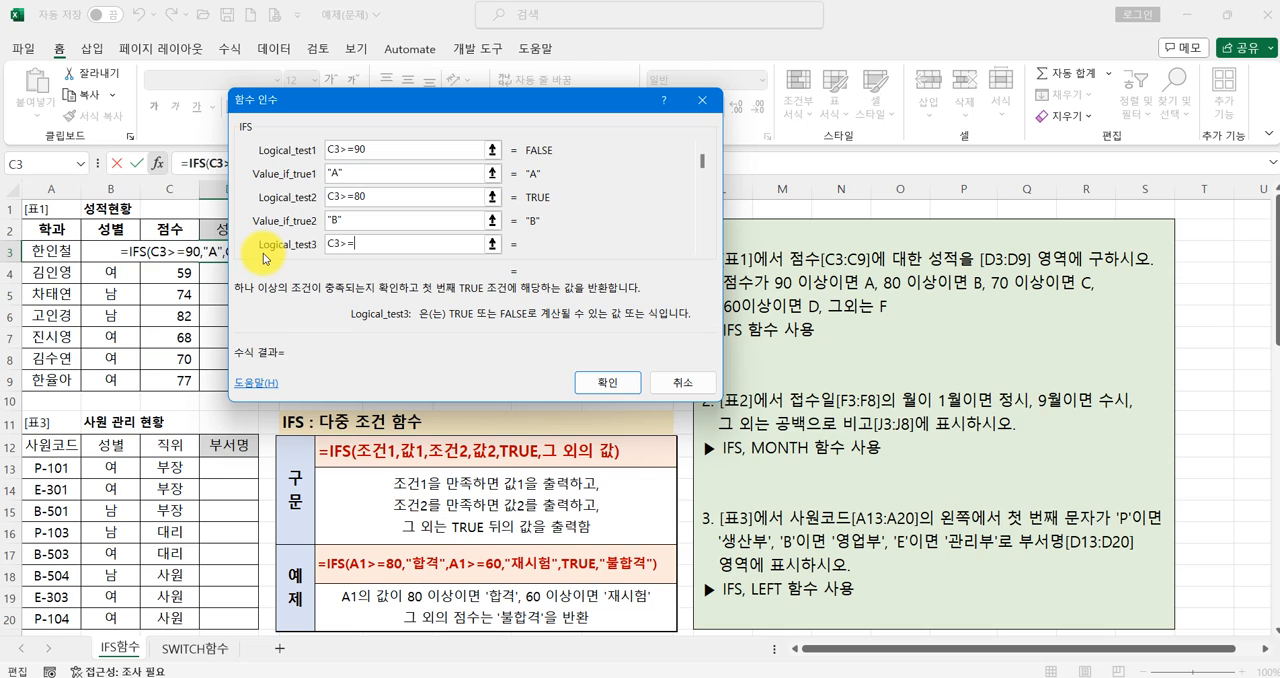
{"action": "type", "text": "70"}
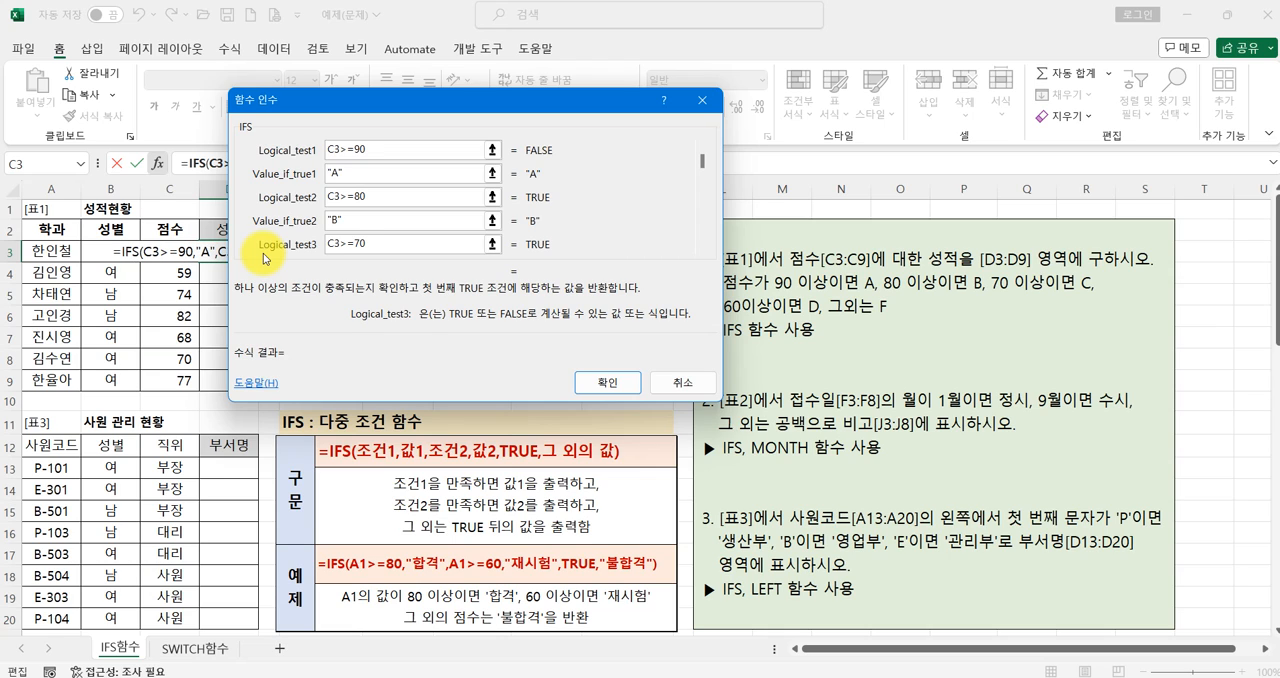
{"action": "key", "text": "Tab"}
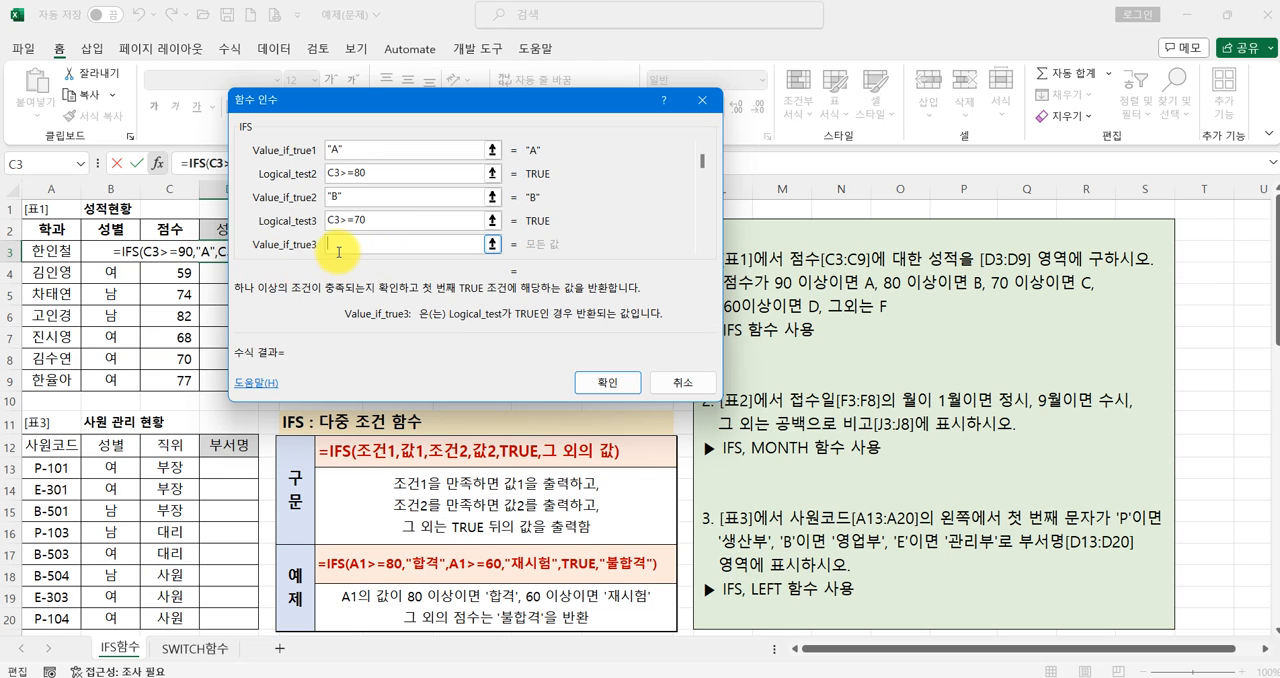
{"action": "type", "text": "C"}
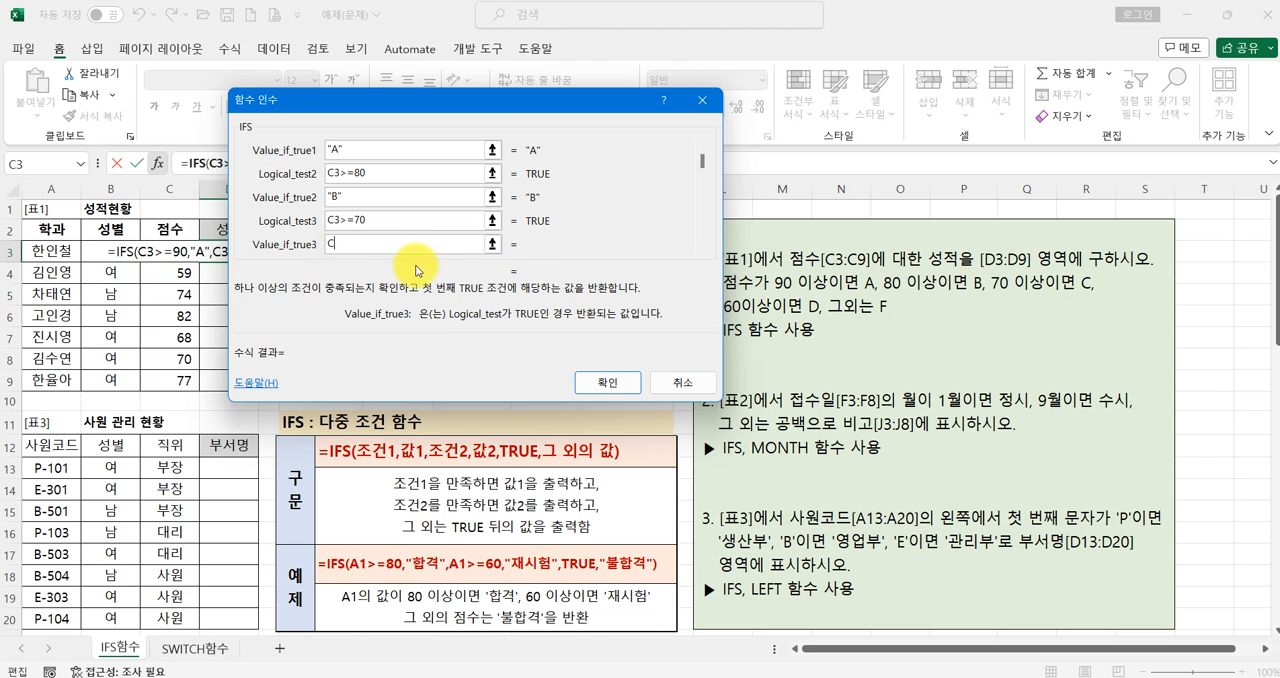
- Define the fourth IFS condition as C3>=60 and its returned value as D
{"action": "key", "text": "Tab"}
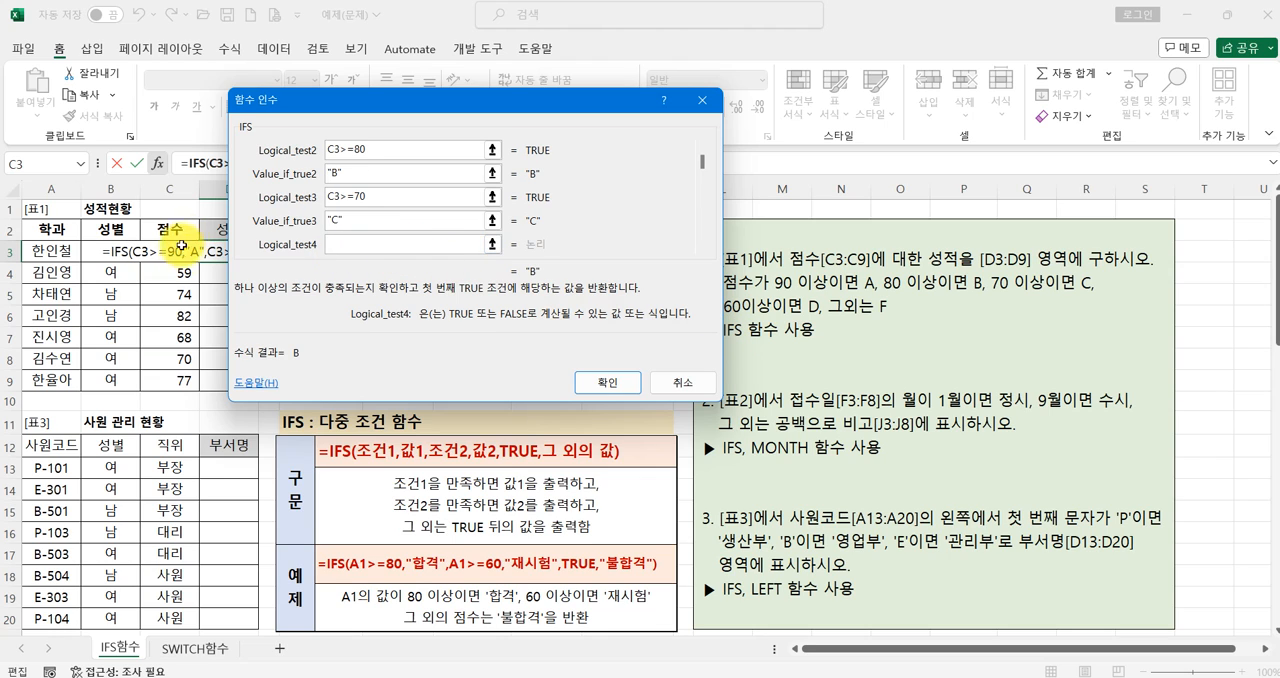
{"action": "left_click", "coordinate": [158, 252]}
{"action": "type", "text": ">=60"}
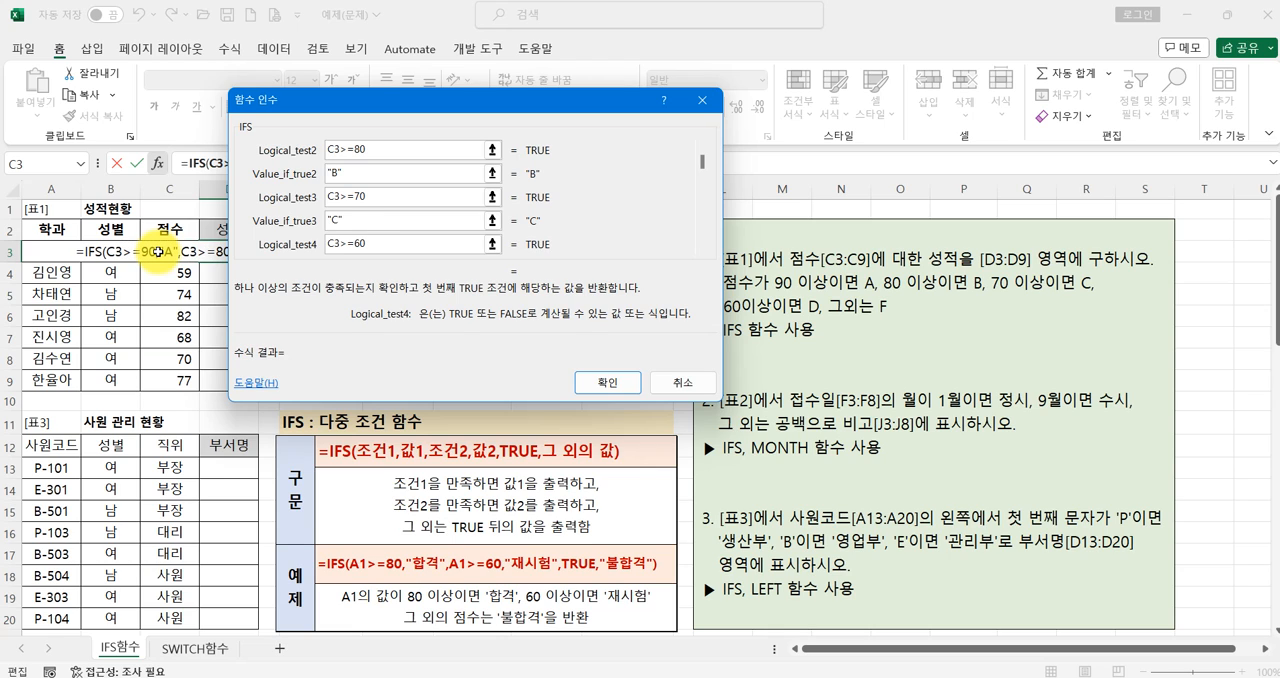
{"action": "key", "text": "Tab"}
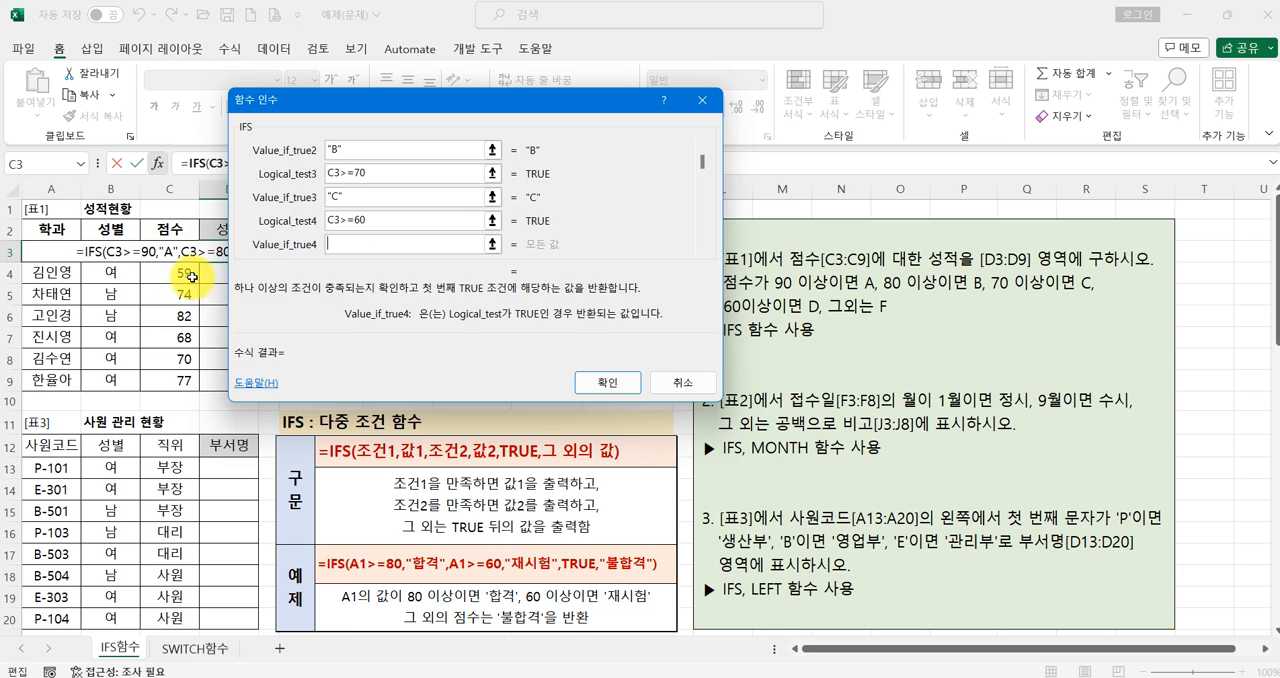
{"action": "key", "text": "BackSpace"}
{"action": "type", "text": "D"}
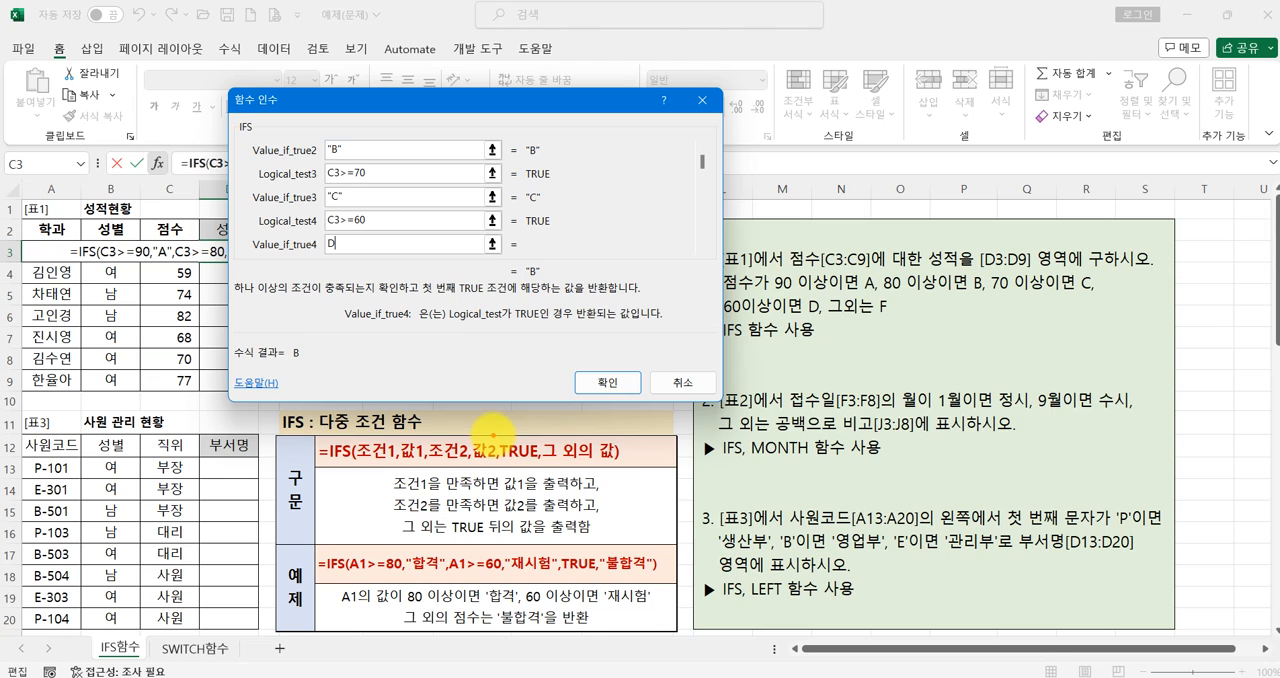
{"action": "left_click_drag", "start_coordinate": [493, 436], "coordinate": [634, 466]}
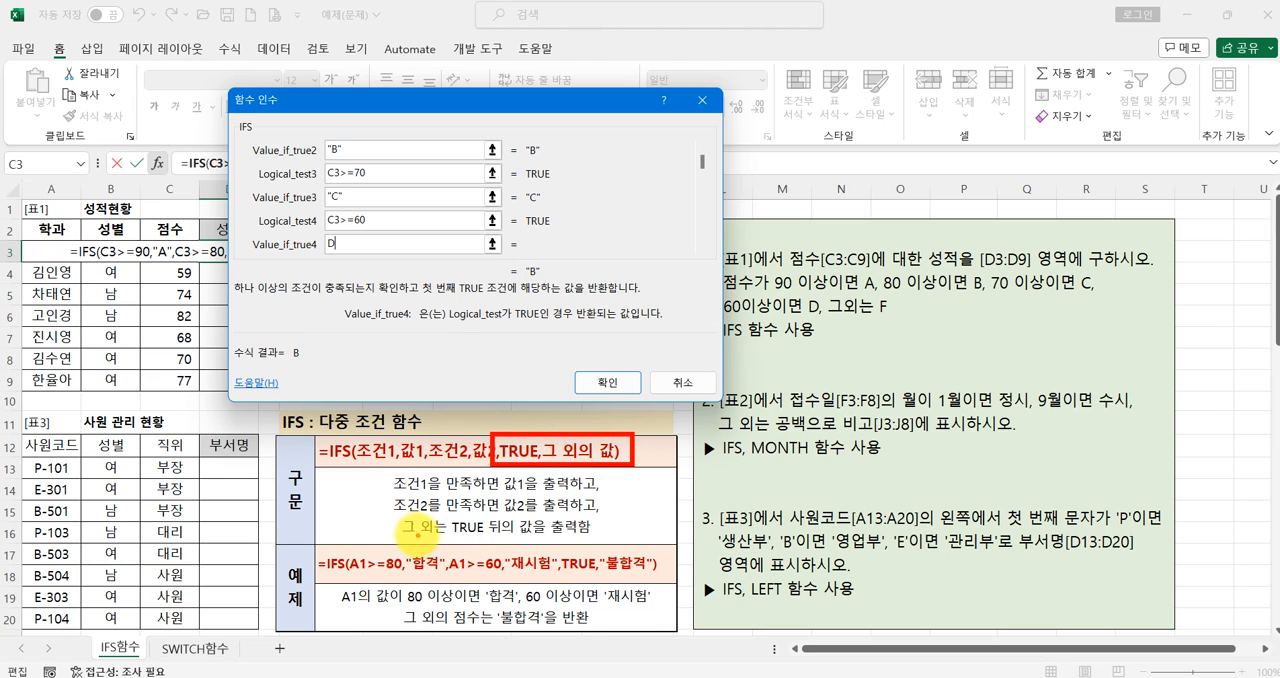
{"action": "mouse_move", "coordinate": [450, 536]}
{"action": "left_mouse_down"}
{"action": "mouse_move", "coordinate": [605, 520]}
{"action": "mouse_move", "coordinate": [550, 530]}
{"action": "left_mouse_up"}
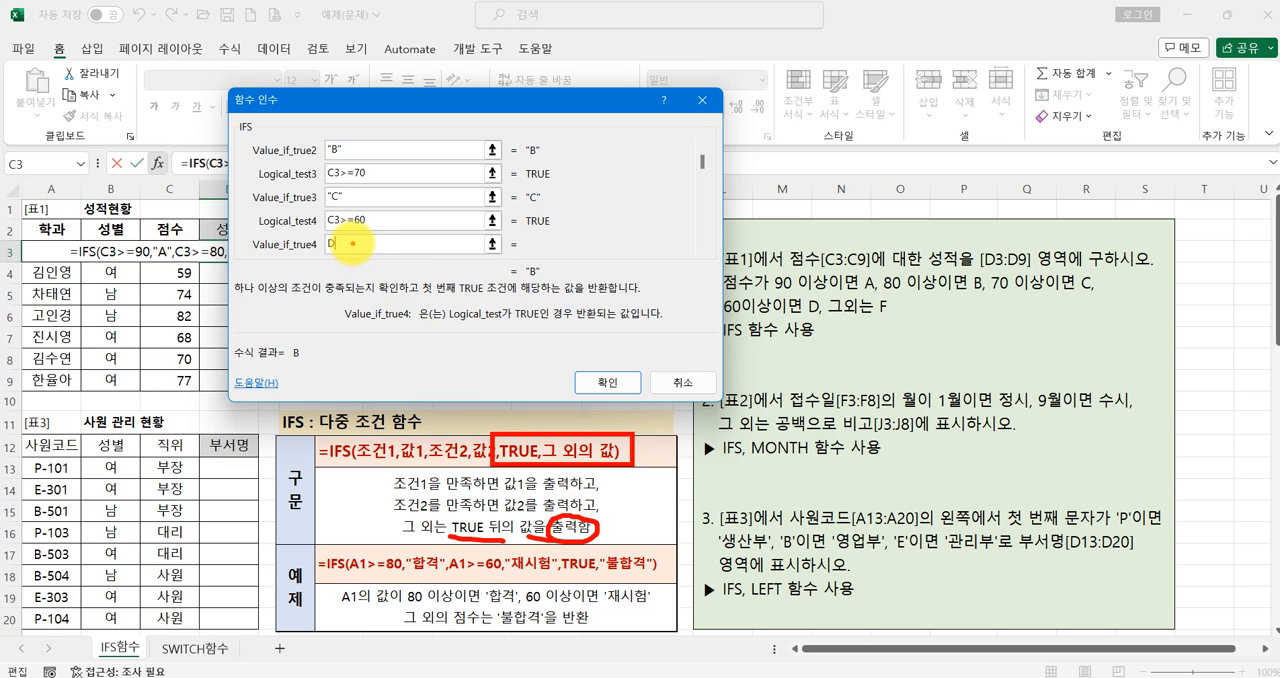
{"action": "key", "text": "Escape"}
- Define the fallback IFS condition as TRUE and its returned value as F
{"action": "key", "text": "Tab"}
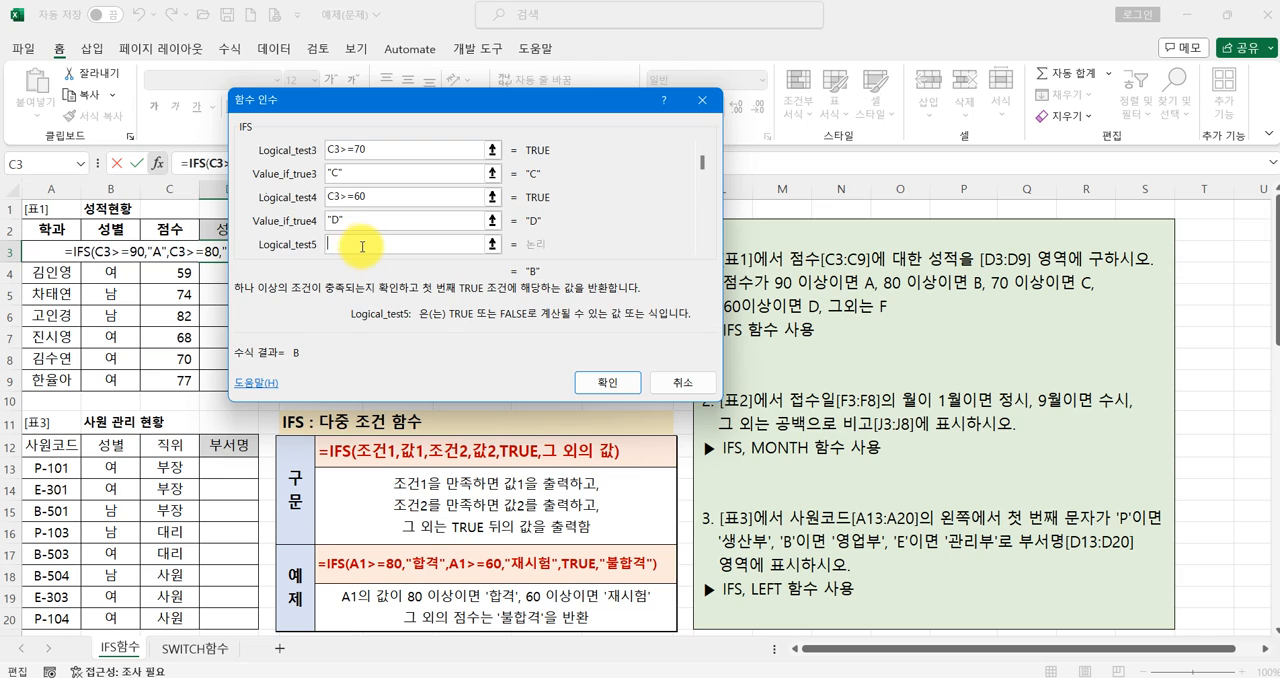
{"action": "type", "text": "TRUE"}
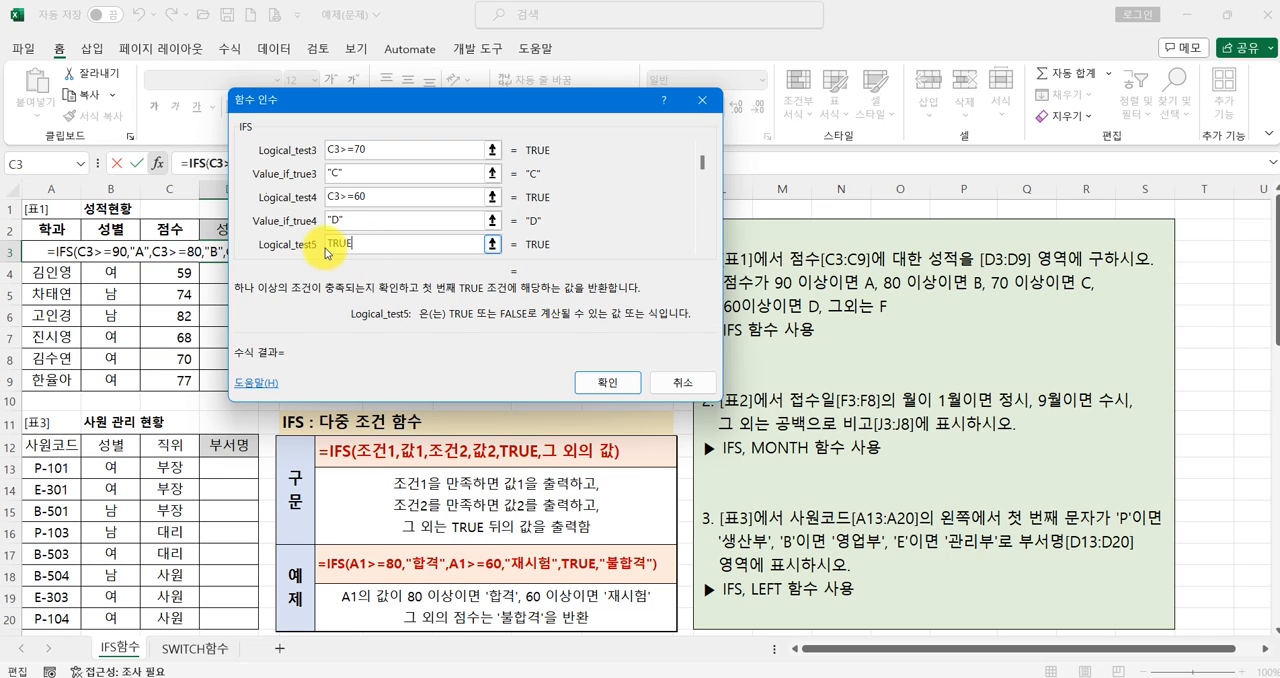
{"action": "key", "text": "Tab"}
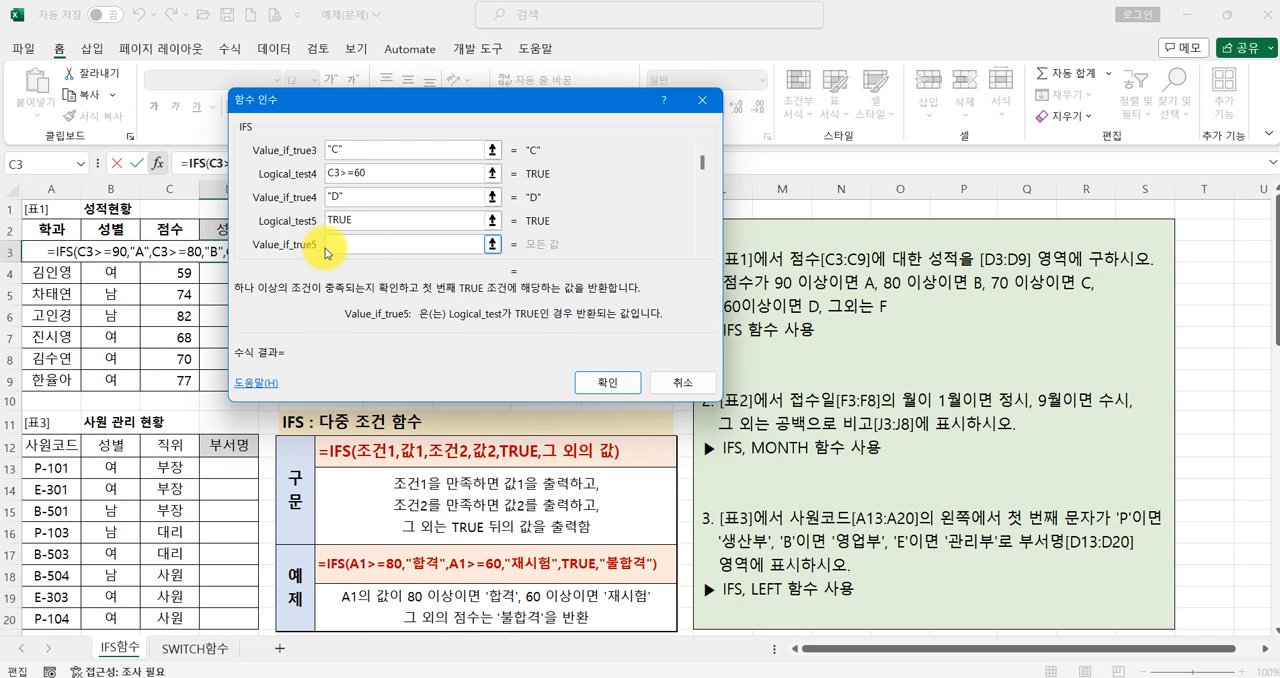
{"action": "type", "text": "F"}
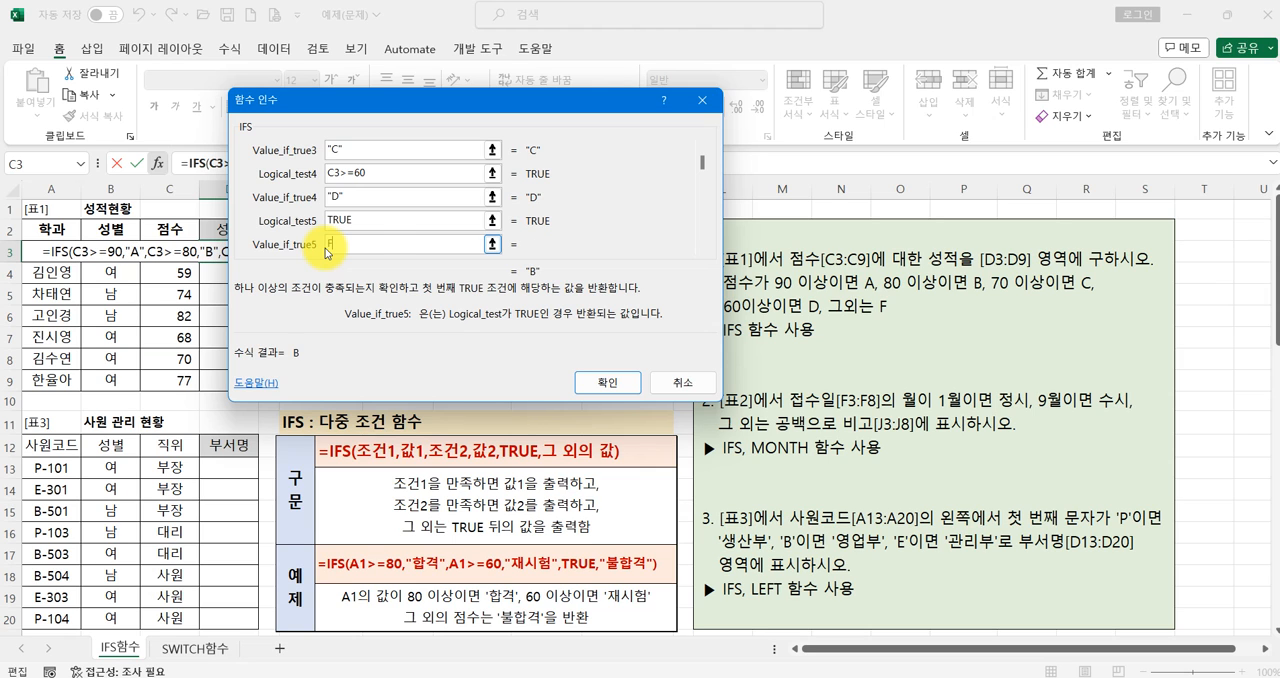
{"action": "left_click", "coordinate": [367, 222]}
{"action": "left_click", "coordinate": [369, 243]}
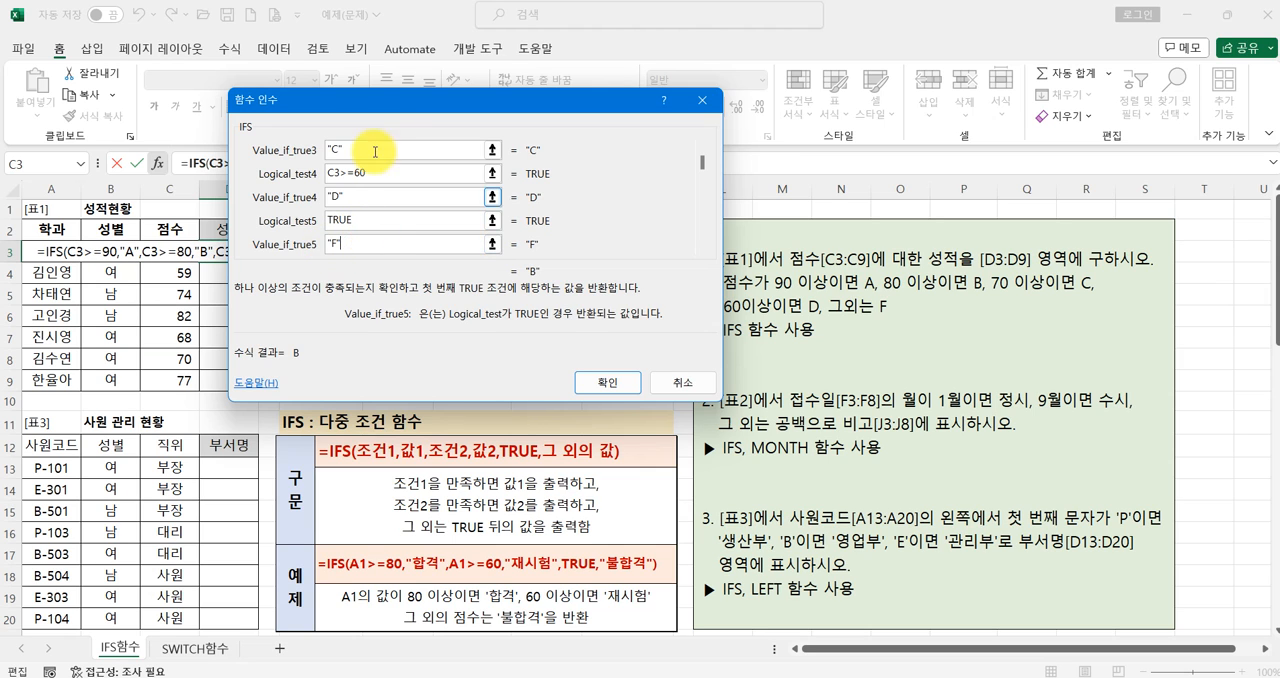
{"action": "left_click_drag", "start_coordinate": [370, 100], "coordinate": [439, 220]}
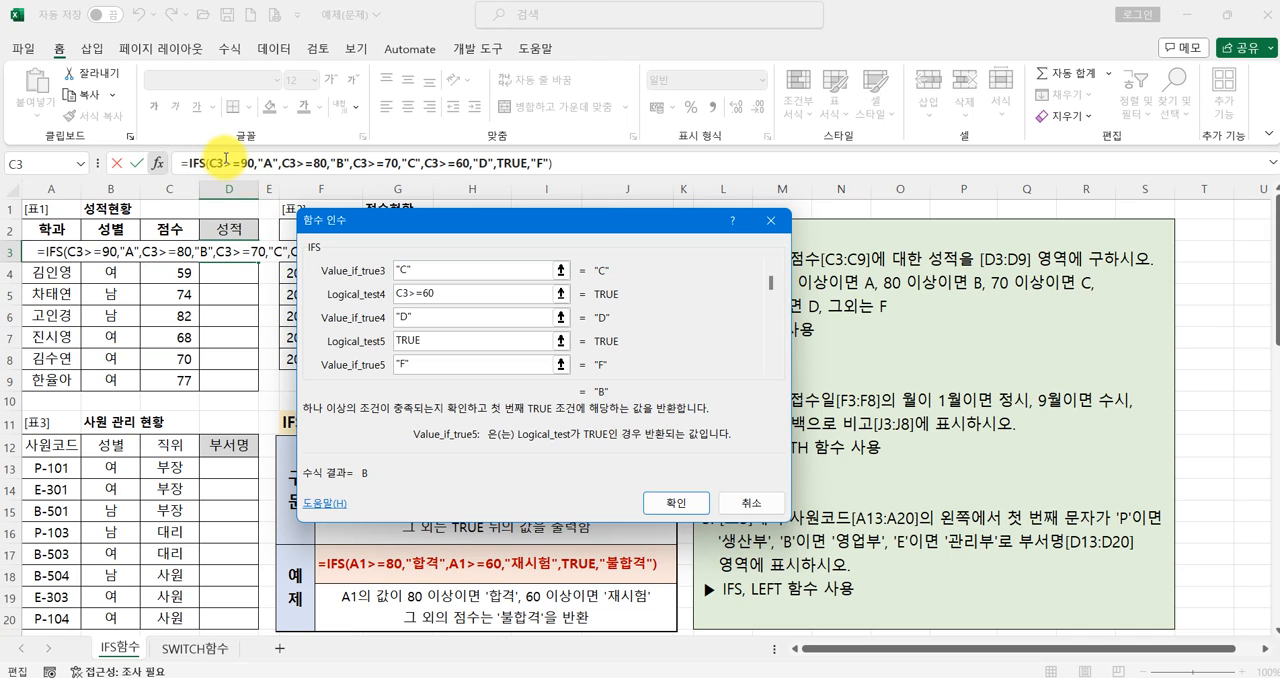
{"action": "key", "text": "ctrl+2"}
{"action": "left_click_drag", "start_coordinate": [228, 175], "coordinate": [470, 174]}
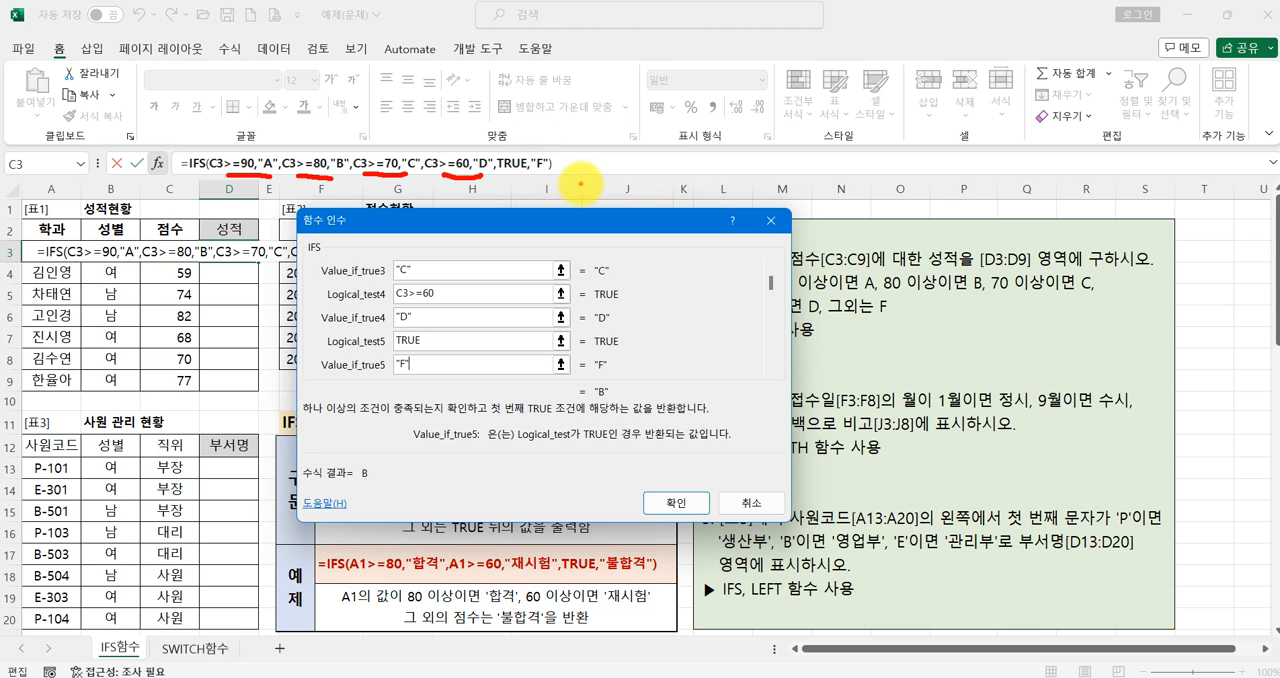
{"action": "key", "text": "Escape"}
- Confirm the IFS arguments for D3 and fill the formula down through D9
{"action": "left_click", "coordinate": [677, 503]}
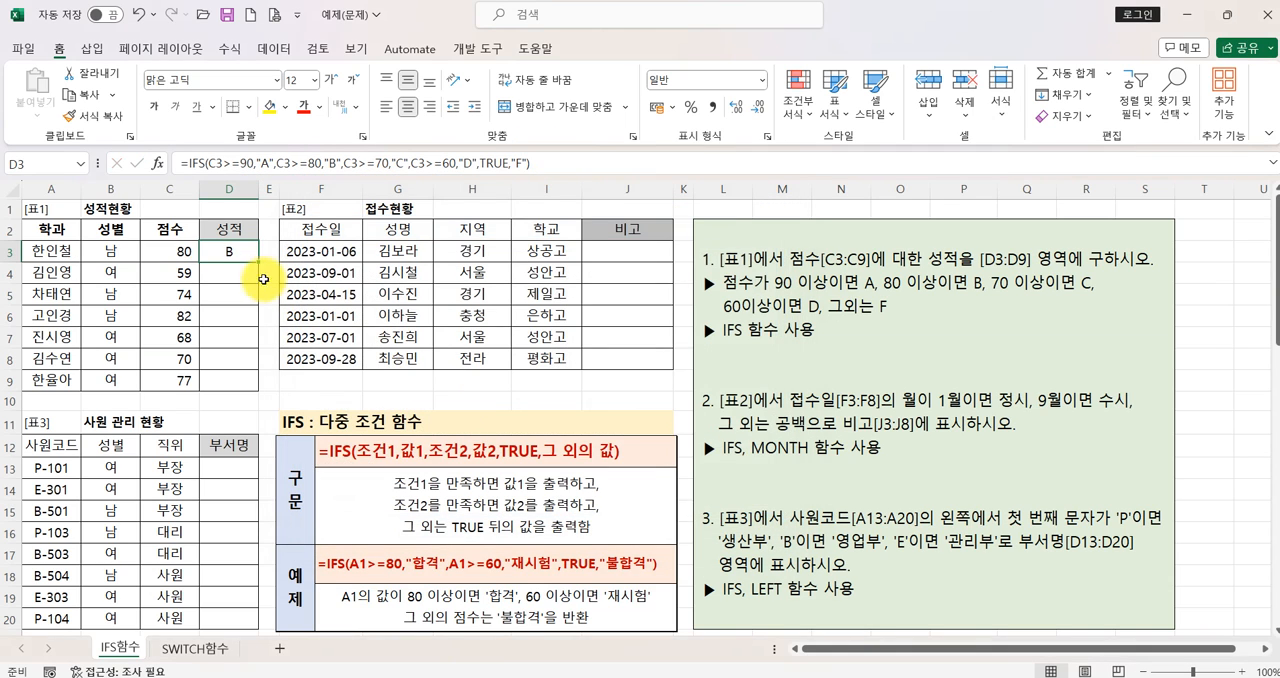
{"action": "left_click_drag", "start_coordinate": [259, 264], "coordinate": [257, 388]}
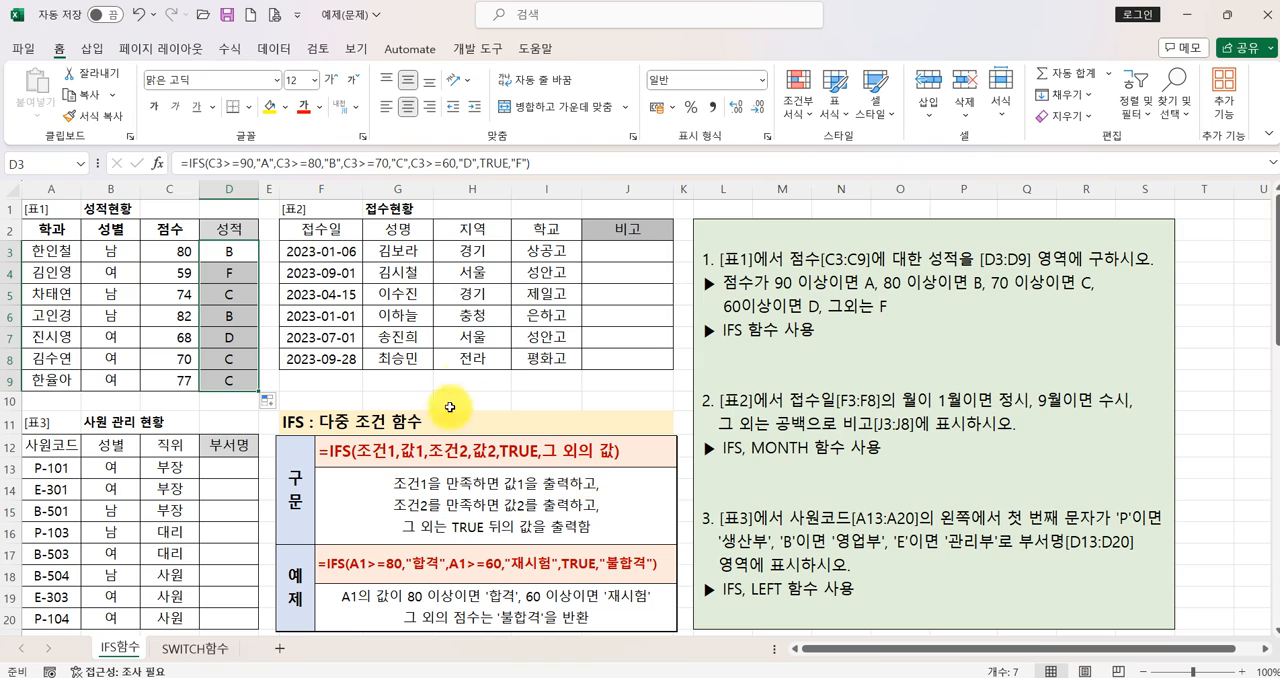
- Widen column E and insert the IF function in cell E3 through the function wizard
{"action": "mouse_move", "coordinate": [278, 191]}
{"action": "left_mouse_down"}
{"action": "mouse_move", "coordinate": [300, 240]}
{"action": "mouse_move", "coordinate": [271, 223]}
{"action": "mouse_move", "coordinate": [280, 191]}
{"action": "left_mouse_up"}
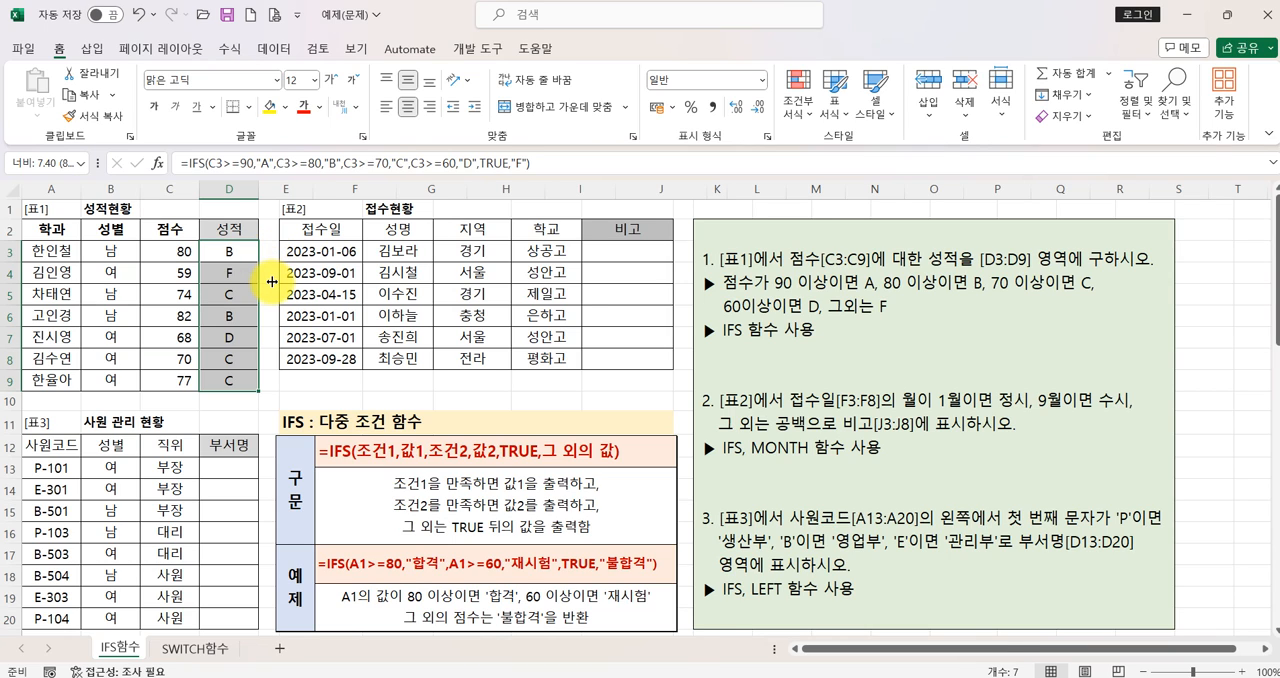
{"action": "left_click", "coordinate": [280, 250]}
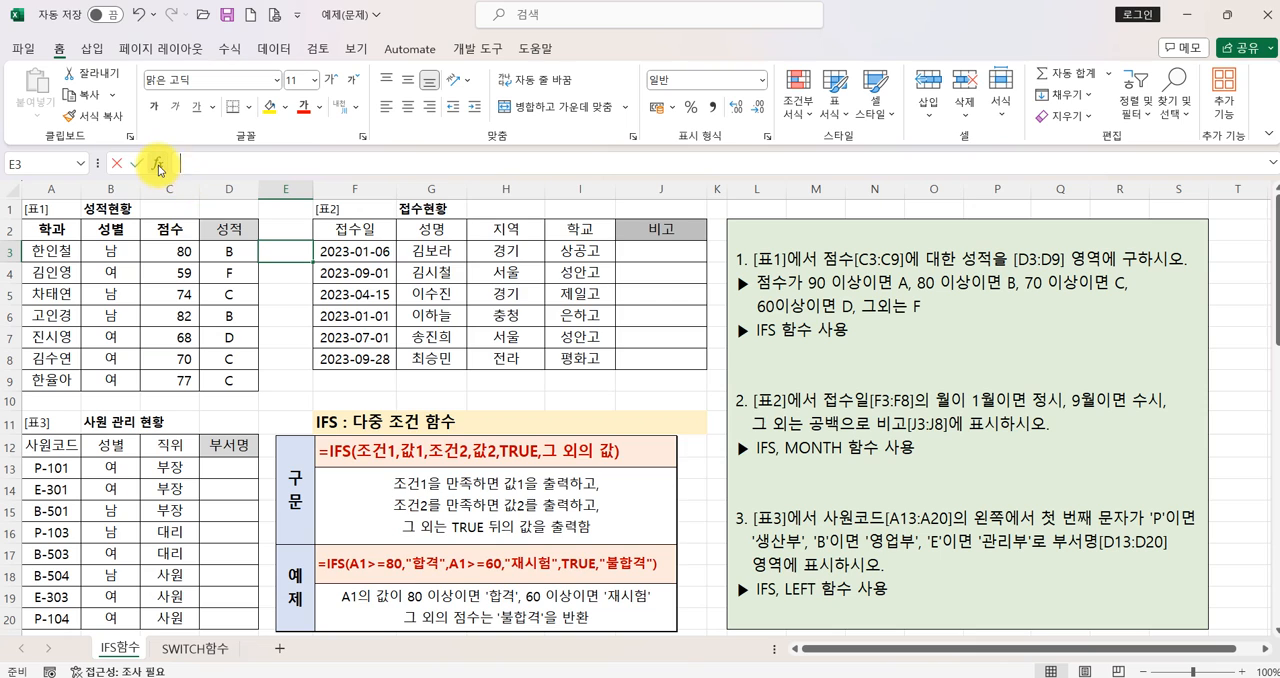
{"action": "left_click", "coordinate": [158, 164]}
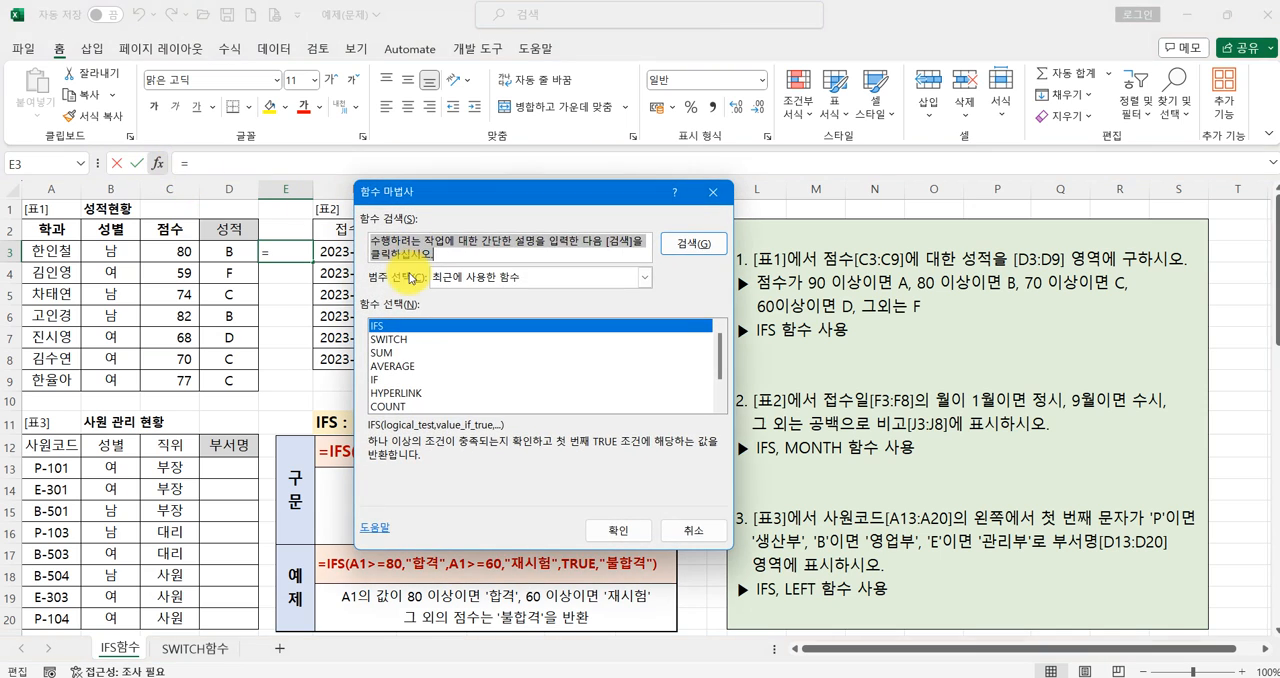
{"action": "left_click", "coordinate": [414, 380]}
{"action": "left_click", "coordinate": [617, 530]}
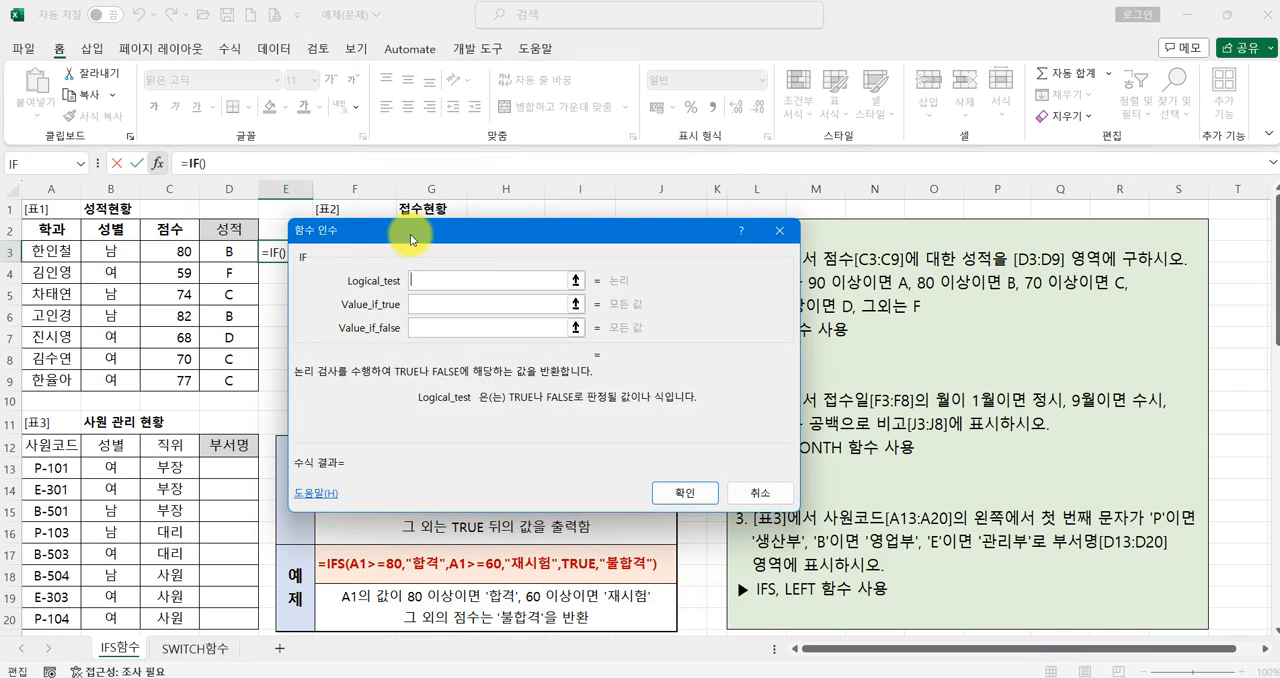
- Set the IF function's condition to C3>=90 and its true value to A
{"action": "left_click_drag", "start_coordinate": [413, 231], "coordinate": [445, 199]}
{"action": "left_click", "coordinate": [166, 253]}
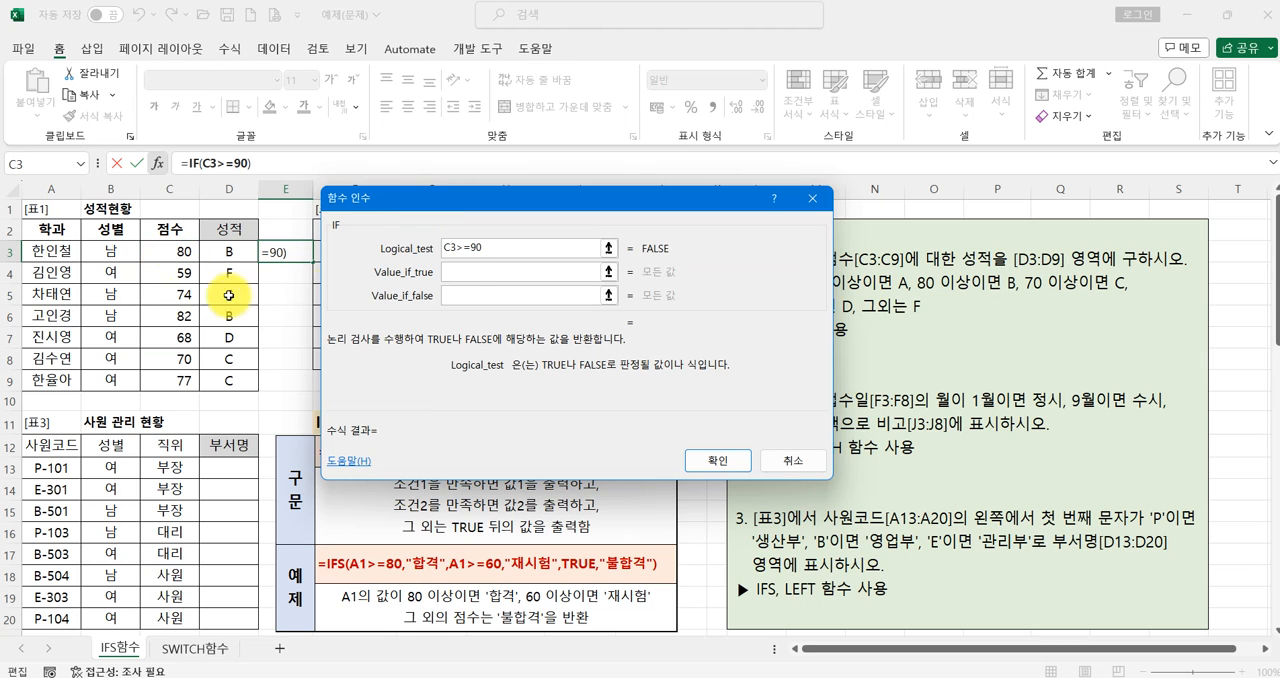
{"action": "left_click", "coordinate": [460, 271]}
{"action": "type", "text": "A"}
- Nest a second IF as the false value, with the condition C3>=80 and the true value B
{"action": "left_click", "coordinate": [465, 297]}
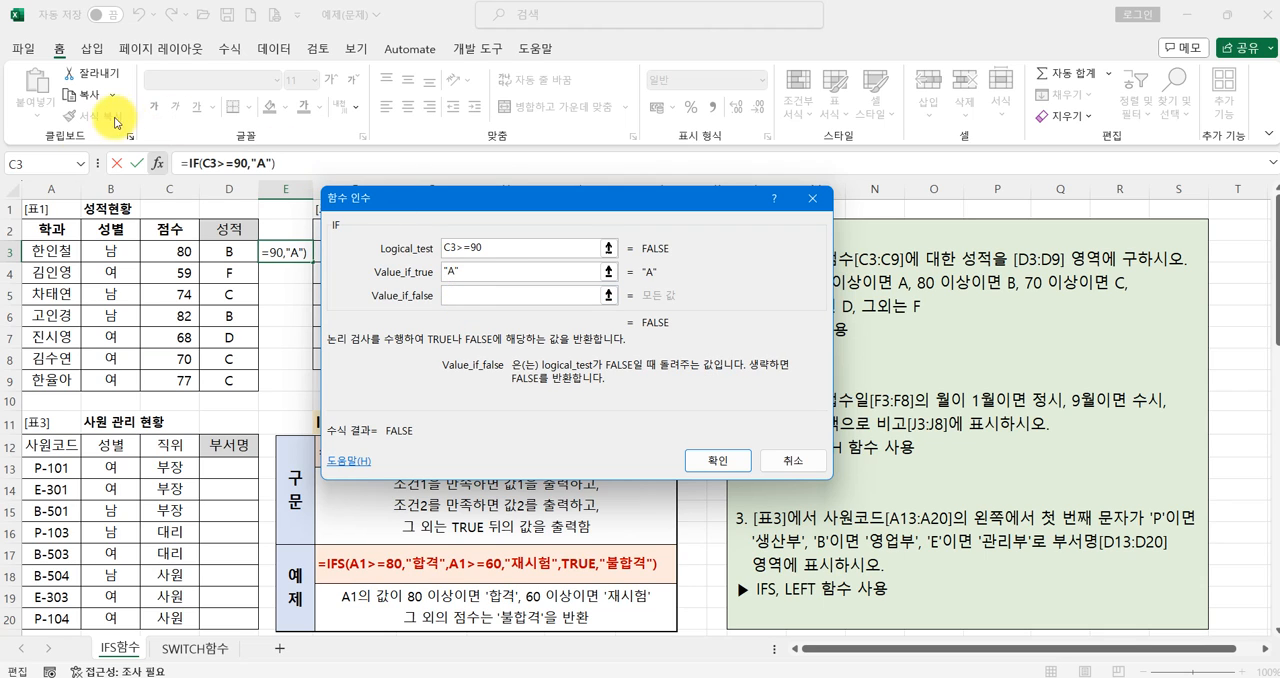
{"action": "left_click", "coordinate": [80, 163]}
{"action": "left_click", "coordinate": [42, 197]}
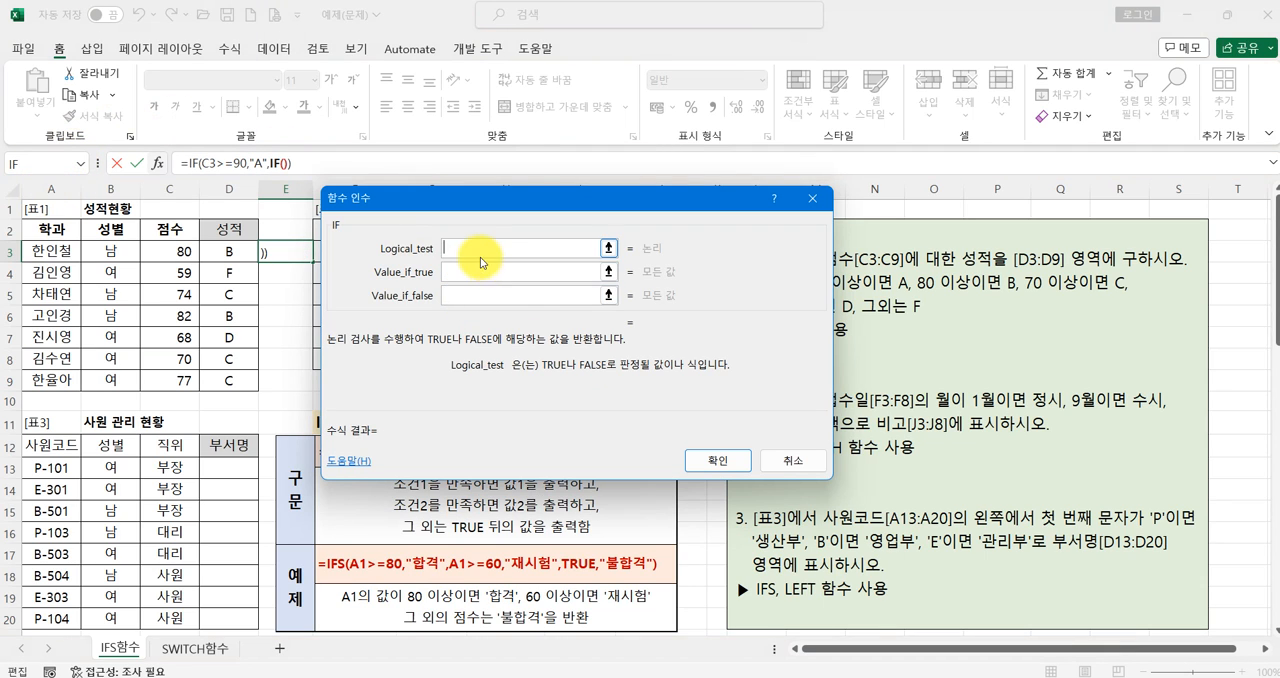
{"action": "left_click", "coordinate": [451, 247]}
{"action": "left_click", "coordinate": [163, 256]}
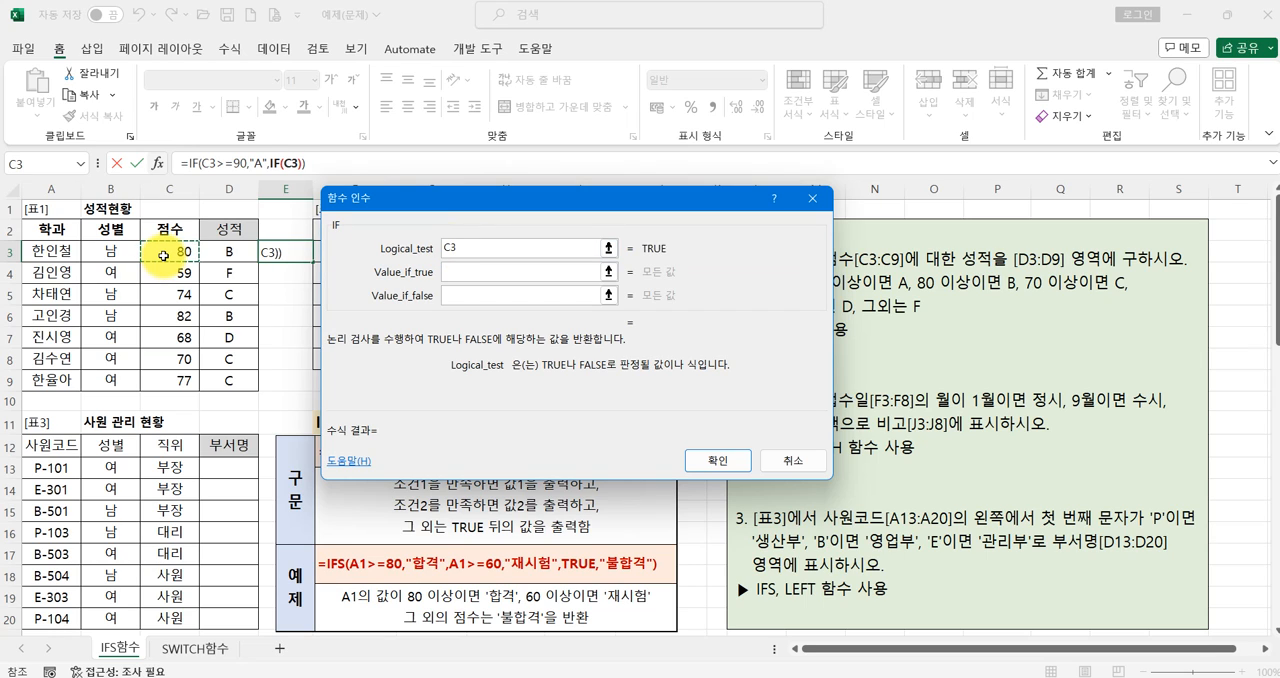
{"action": "type", "text": ">=80"}
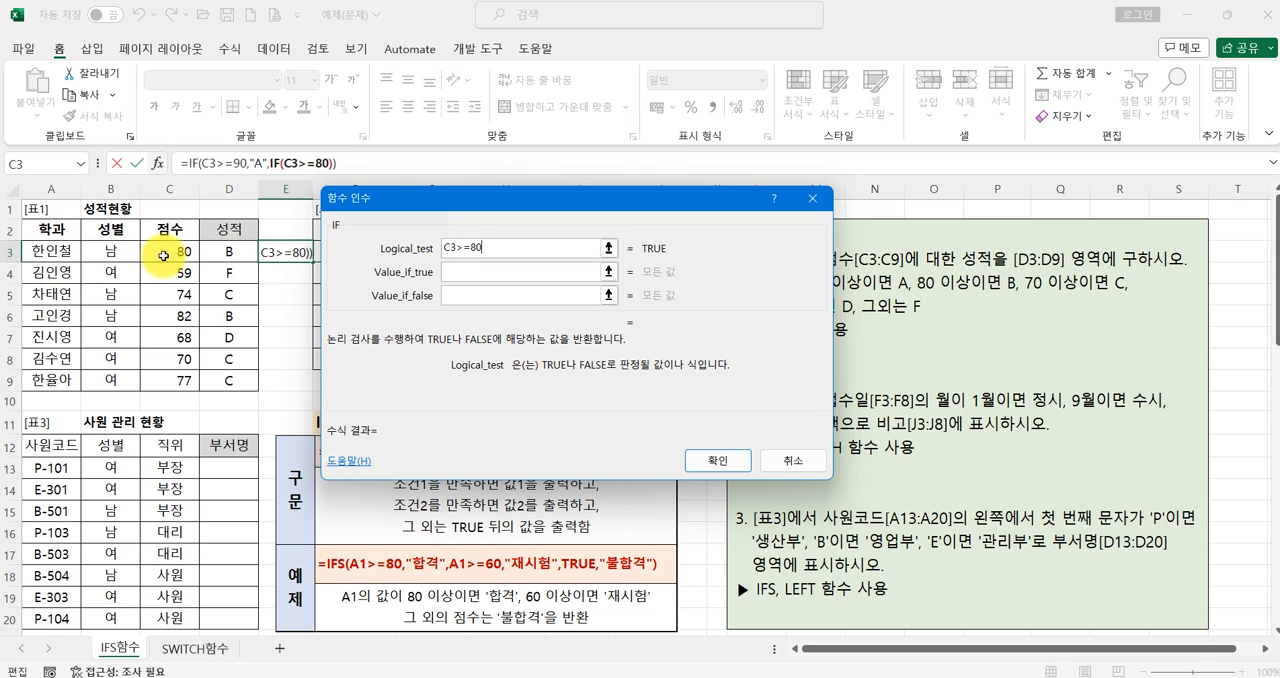
{"action": "key", "text": "Tab"}
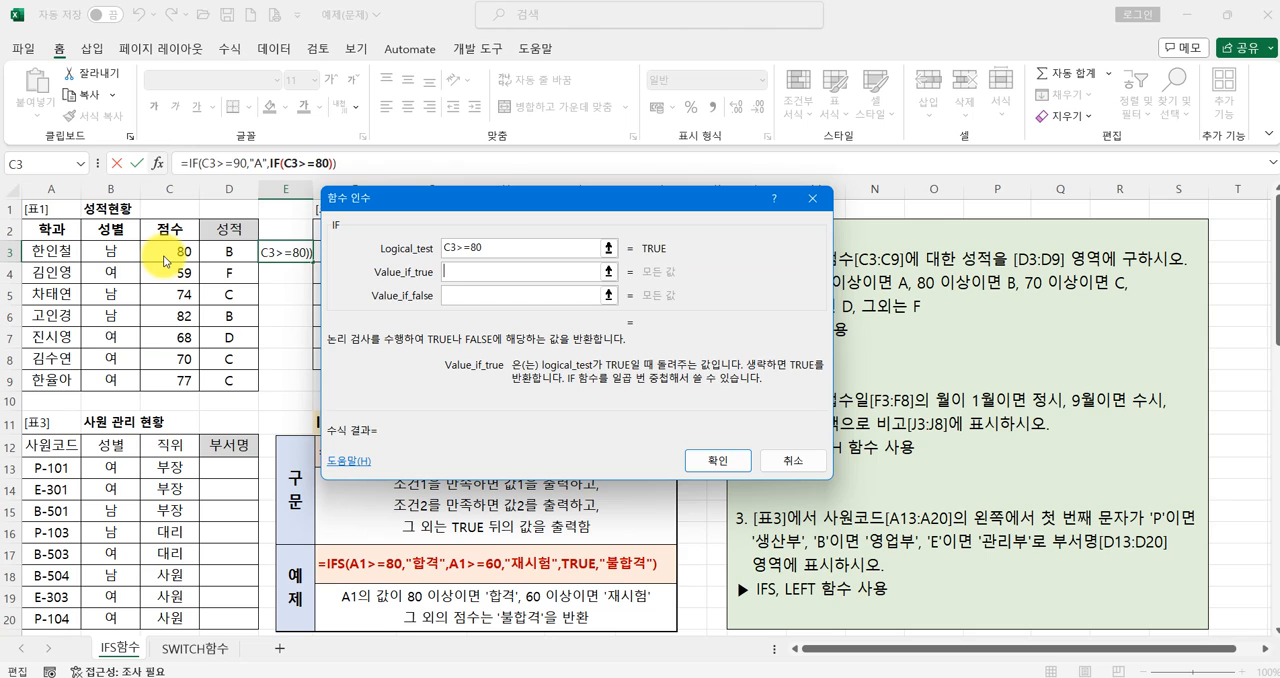
{"action": "type", "text": "B"}
- Nest a third IF as the second one's false value, with the condition C3>=70 and the true value C
{"action": "left_click", "coordinate": [457, 295]}
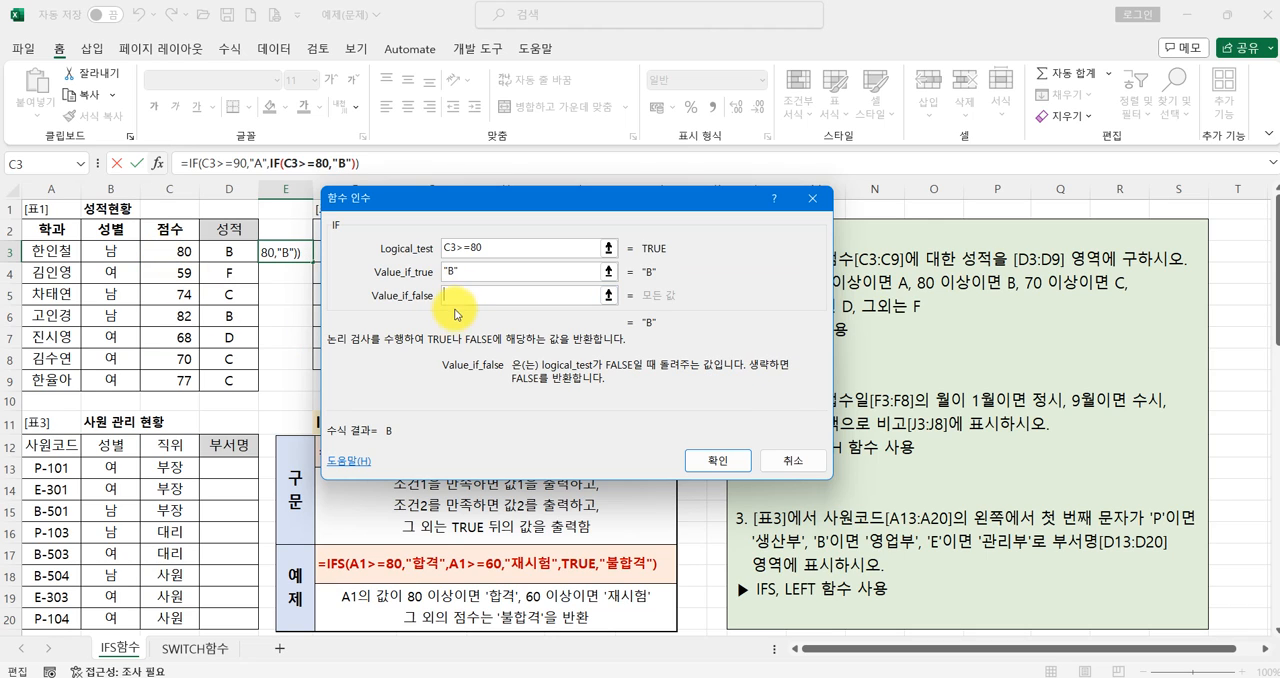
{"action": "left_click", "coordinate": [77, 165]}
{"action": "left_click", "coordinate": [68, 183]}
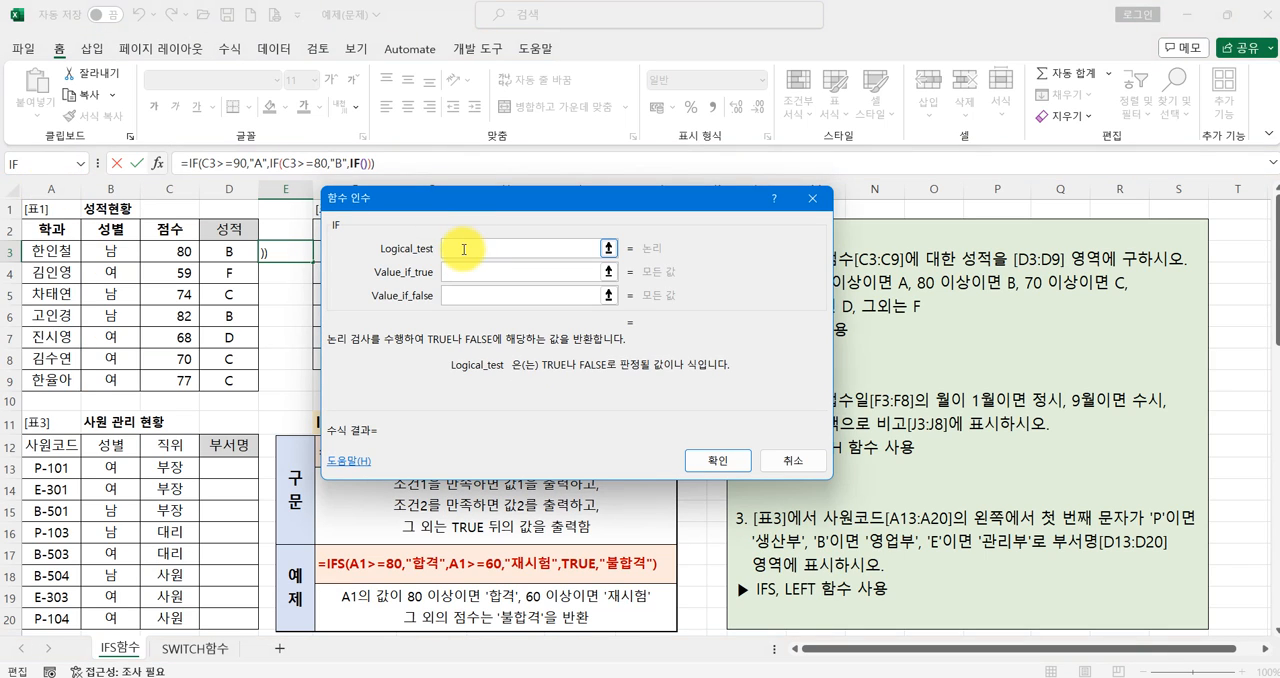
{"action": "left_click", "coordinate": [168, 251]}
{"action": "type", "text": ">=70"}
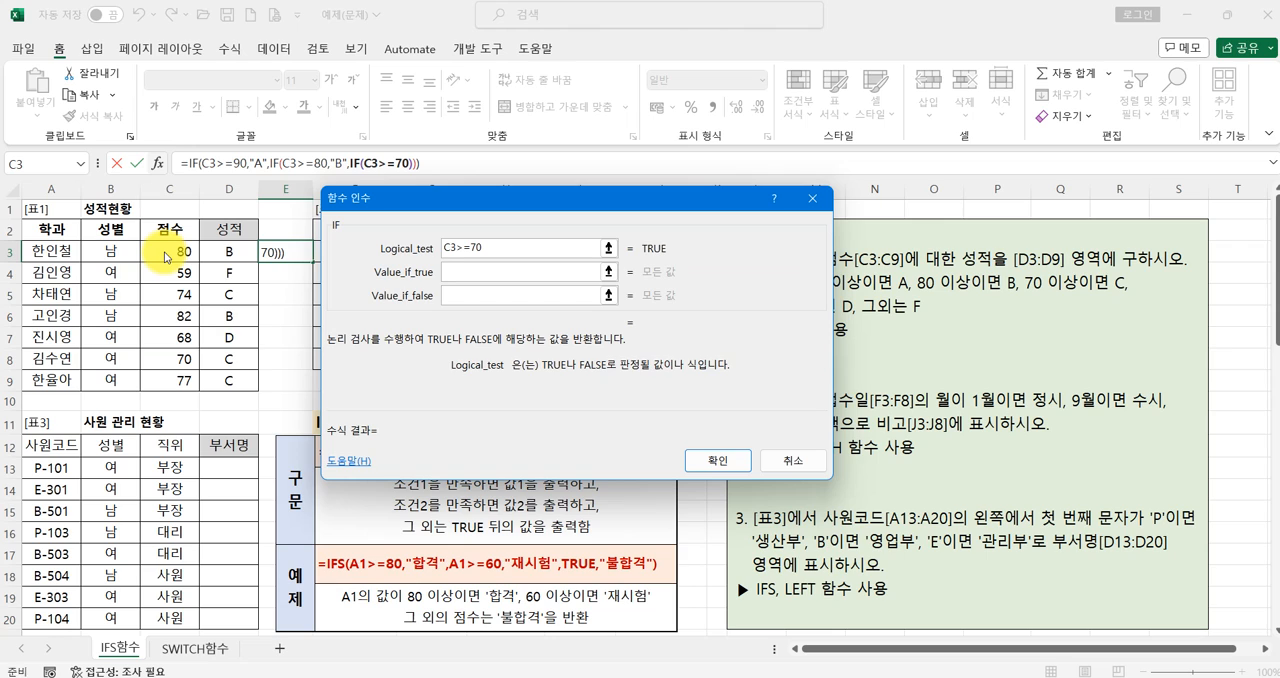
{"action": "key", "text": "Tab"}
{"action": "type", "text": "C"}
- Nest a fourth IF as the third one's false value, with the condition C3>=60 and the true value D
{"action": "key", "text": "Tab"}
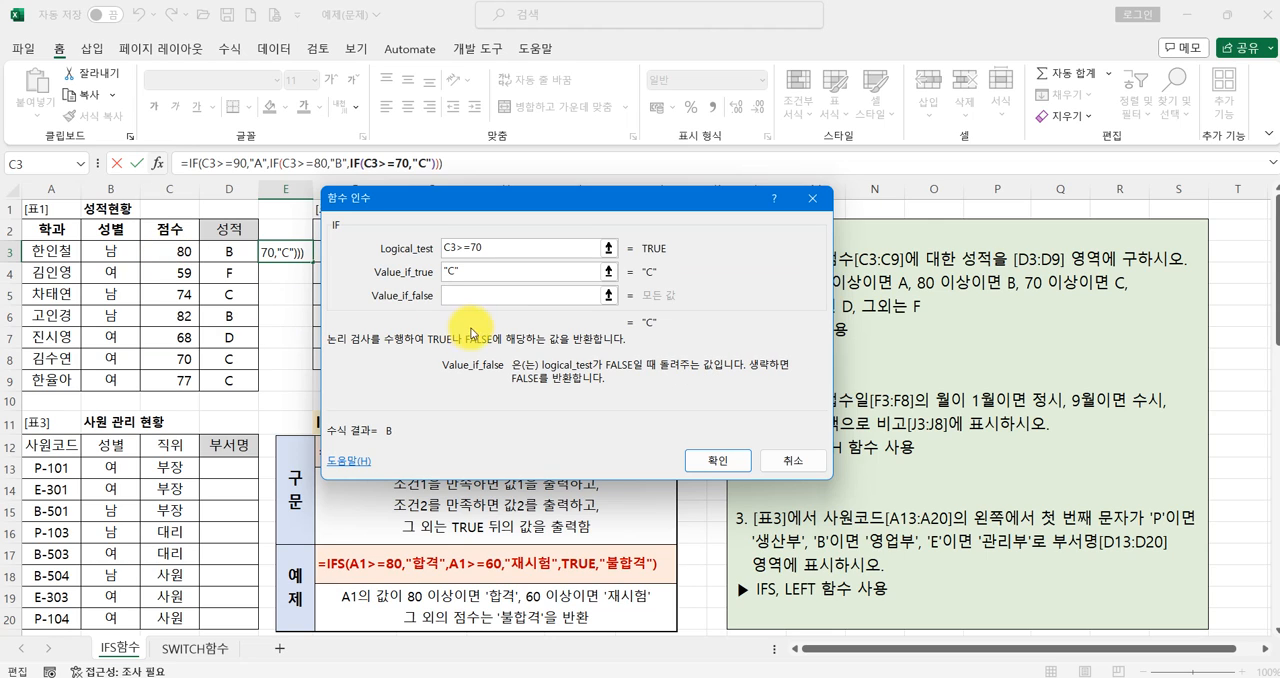
{"action": "left_click", "coordinate": [81, 163]}
{"action": "left_click", "coordinate": [44, 188]}
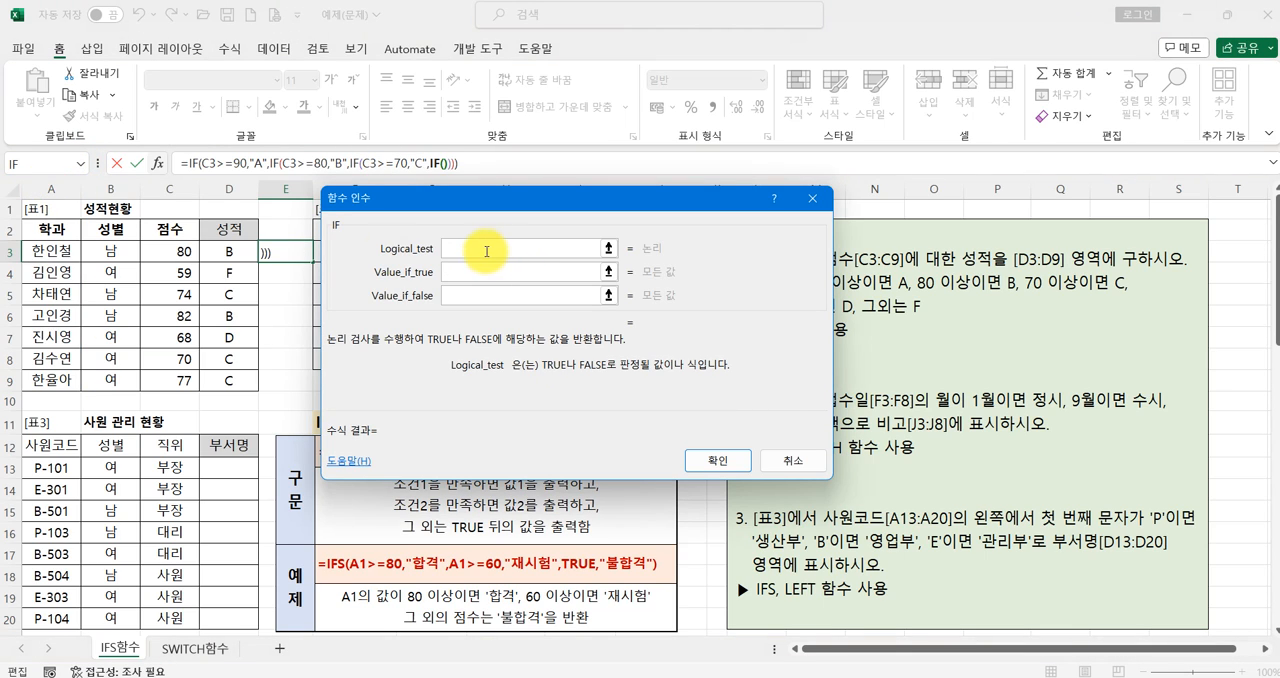
{"action": "left_click", "coordinate": [170, 253]}
{"action": "type", "text": ">=60"}
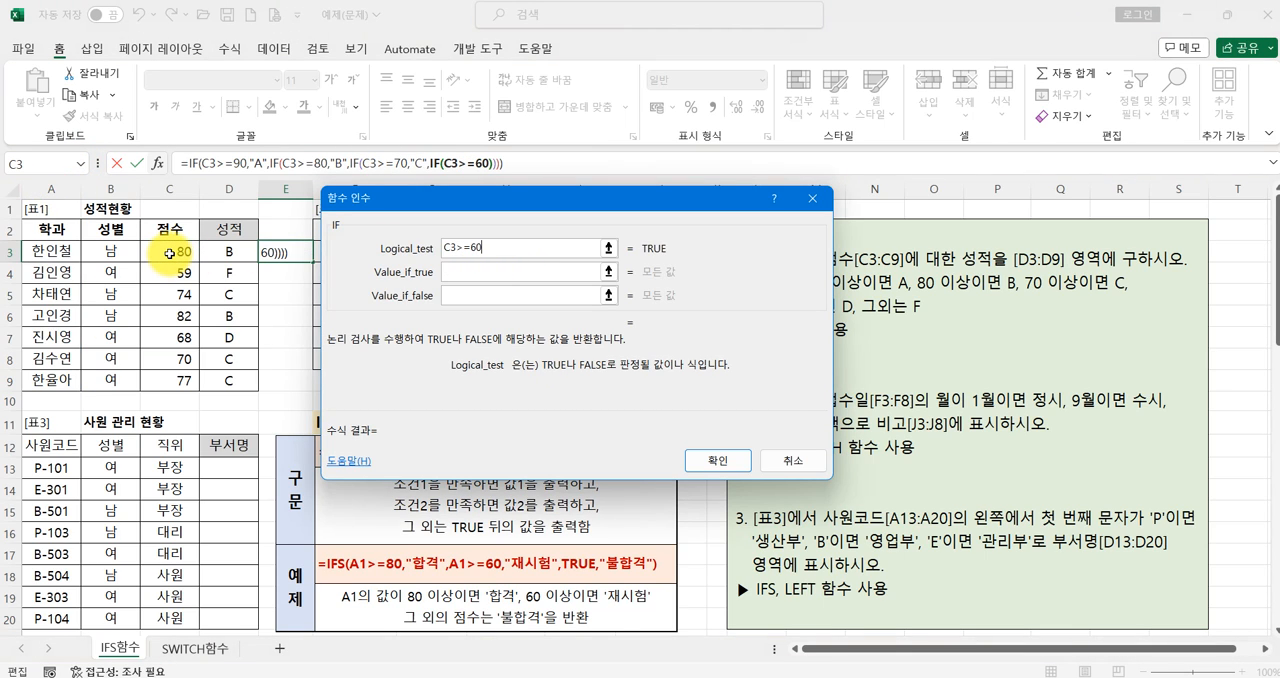
{"action": "key", "text": "Tab"}
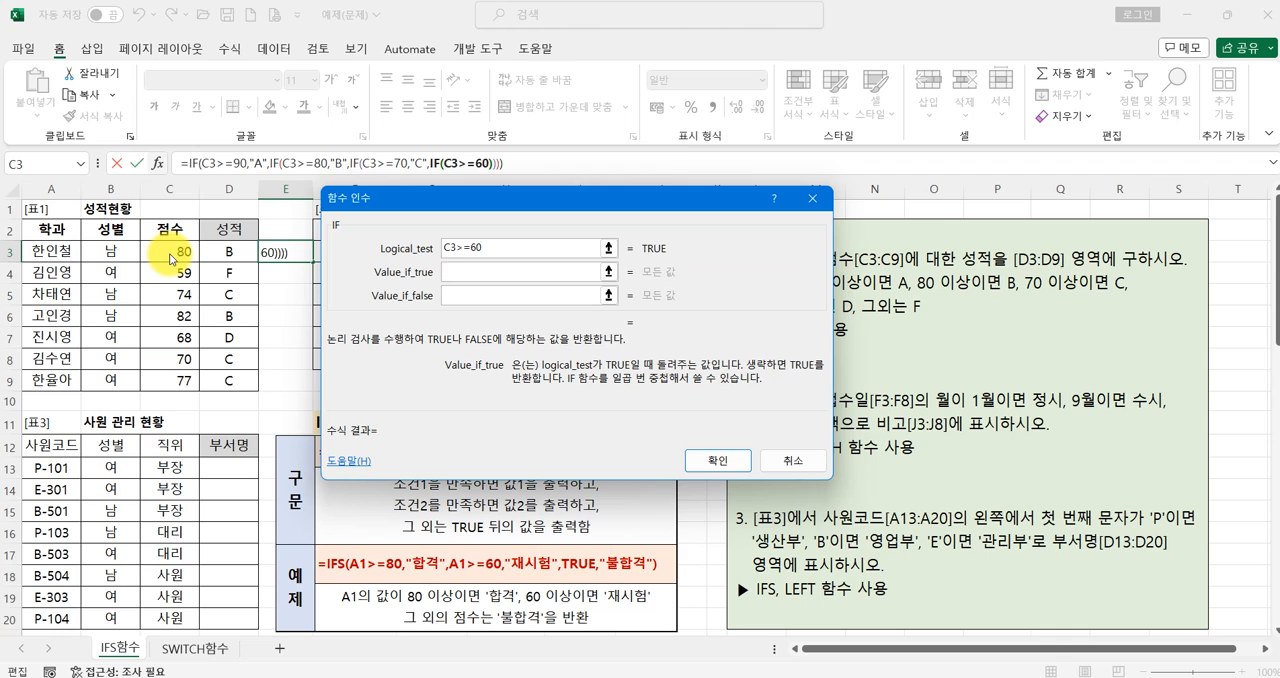
{"action": "type", "text": "\"D\""}
{"action": "key", "text": "Tab"}
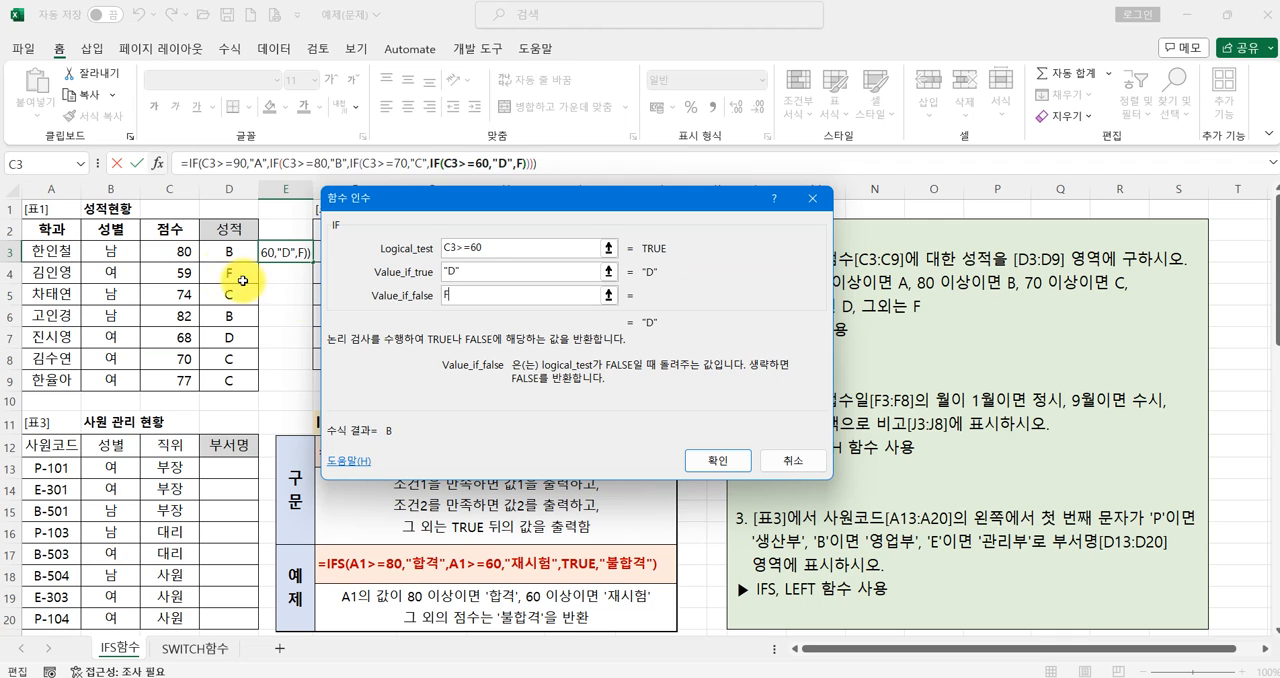
- Set the innermost IF's false value to F and fill the finished formula from E3 down to E9
{"action": "type", "text": "\"F\""}
{"action": "left_click", "coordinate": [472, 272]}
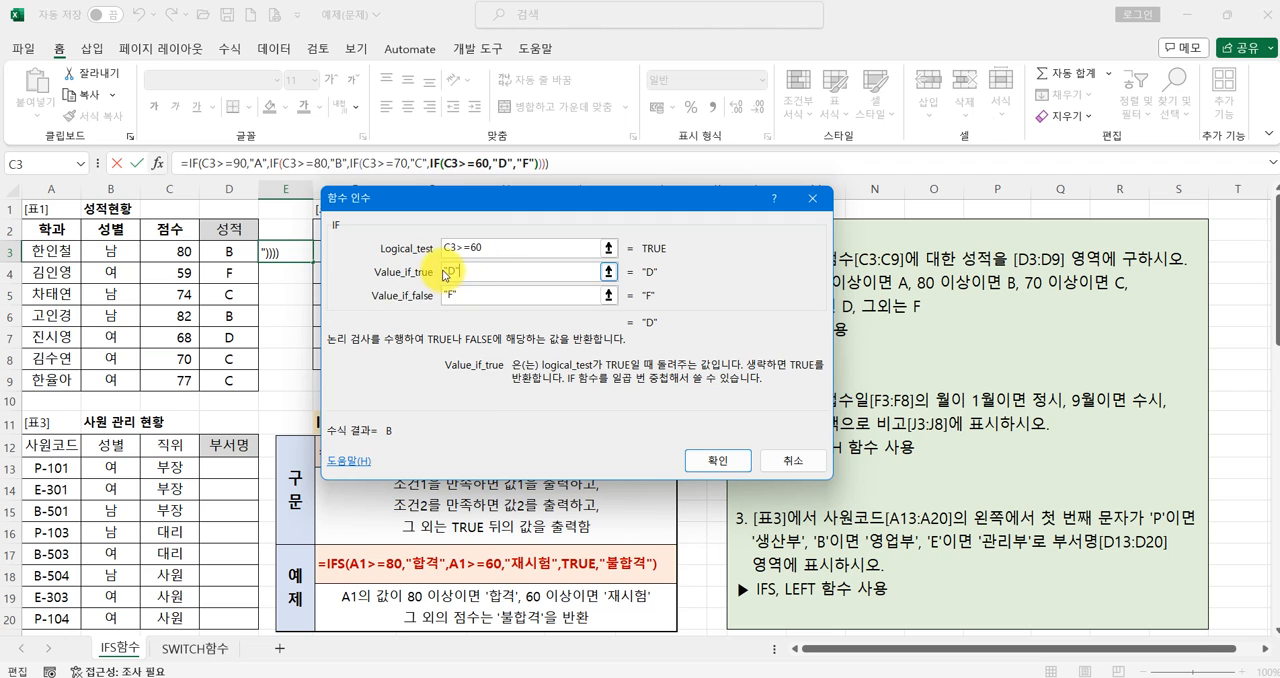
{"action": "left_click", "coordinate": [718, 461]}
{"action": "left_click_drag", "start_coordinate": [313, 261], "coordinate": [311, 381]}
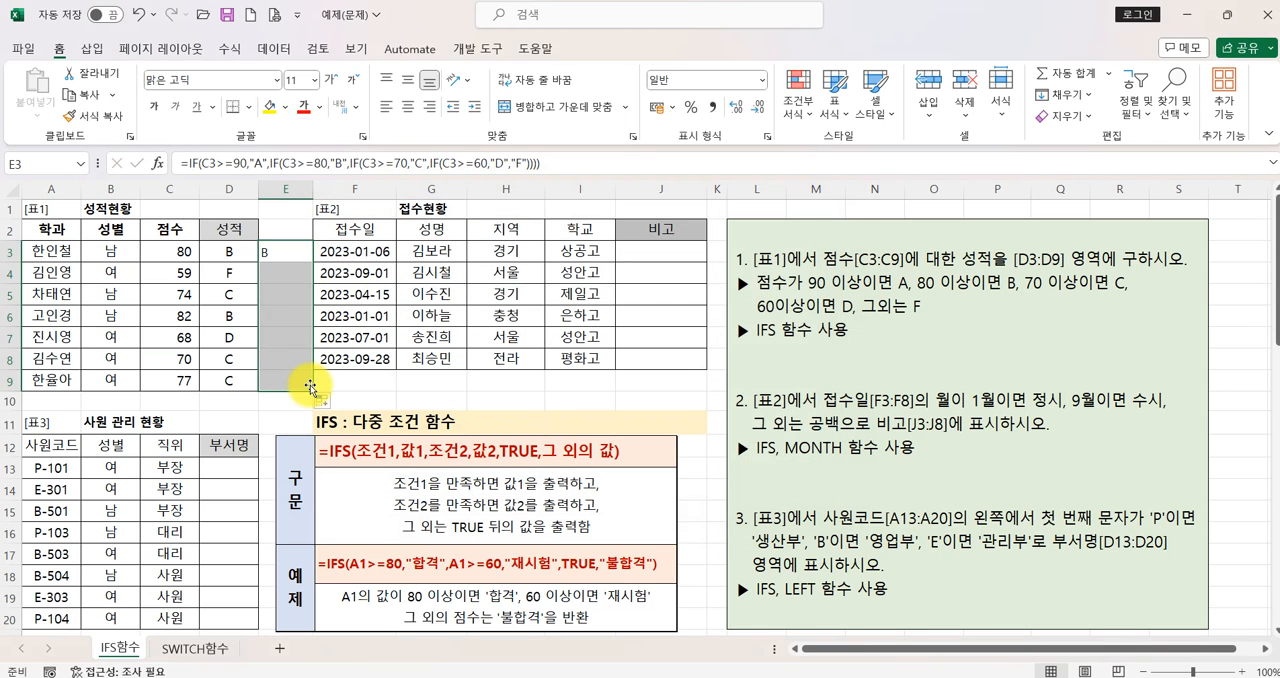
- Compare the IFS formula in D3 with the nested IF formula in E3
{"action": "left_click", "coordinate": [230, 253]}
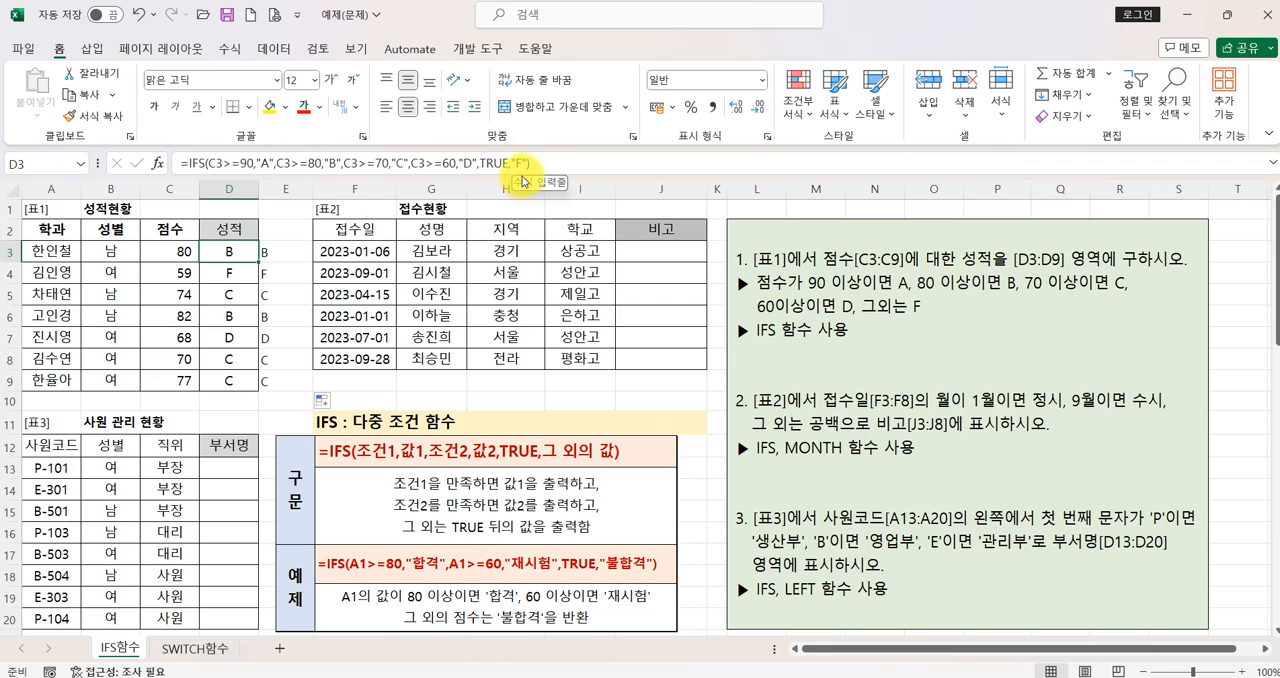
{"action": "left_click", "coordinate": [288, 251]}
{"action": "left_click", "coordinate": [231, 252]}
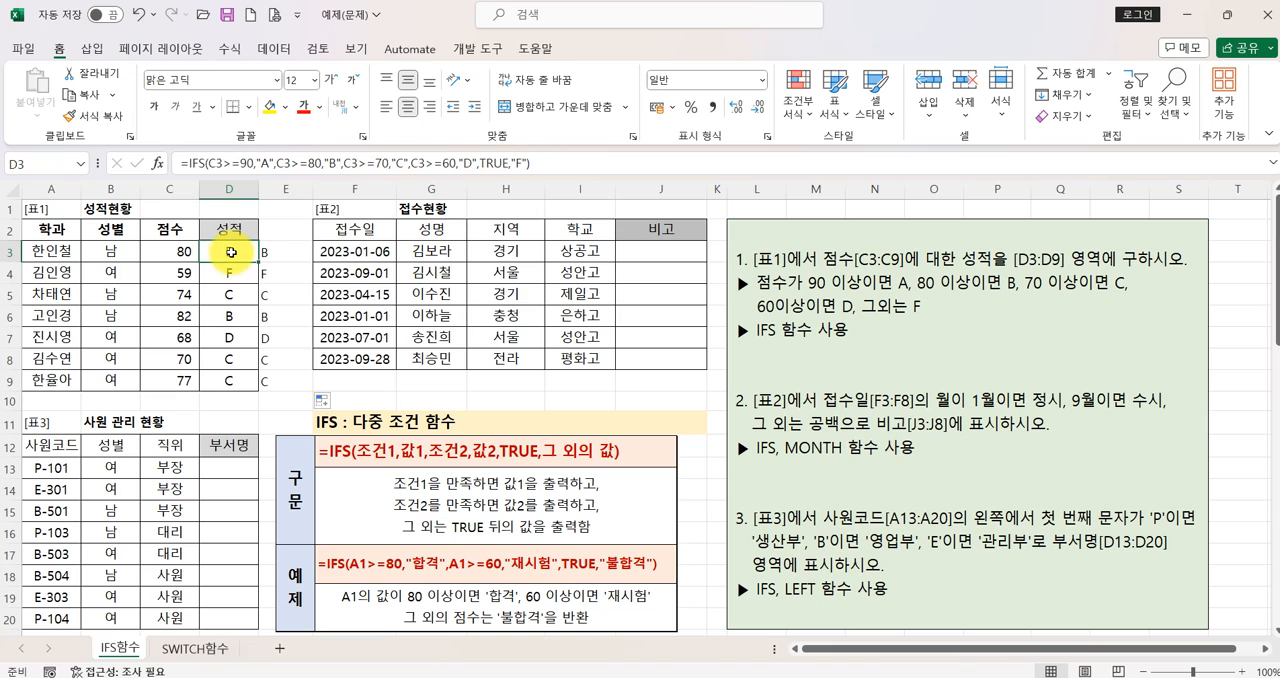
{"action": "left_click", "coordinate": [278, 252]}
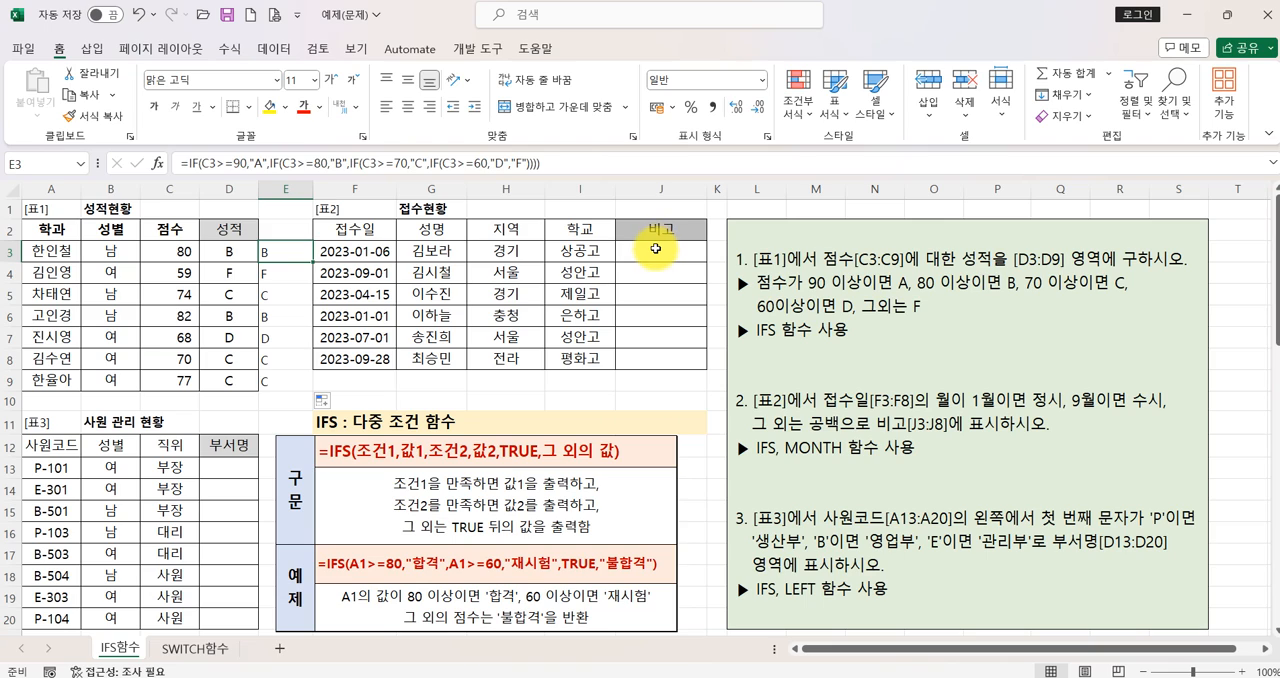
- Select cell J3, the first empty cell of table 2's 비고 column
{"action": "left_click", "coordinate": [652, 249]}
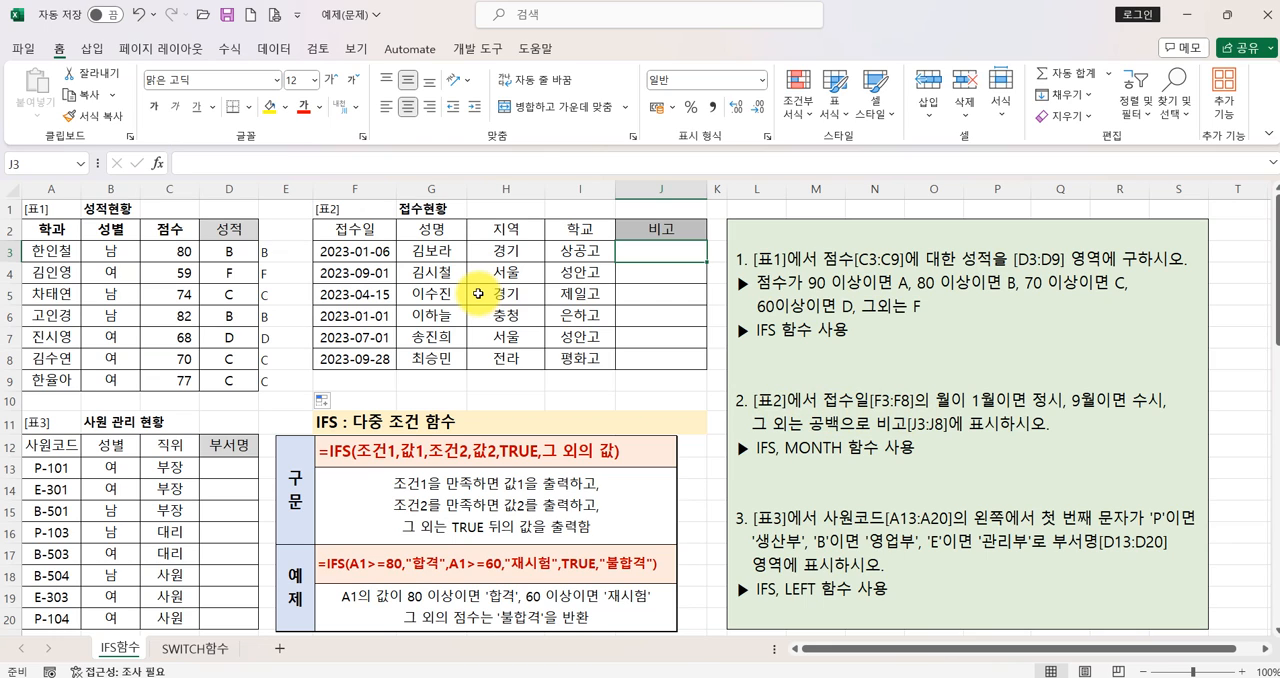
{"action": "mouse_move", "coordinate": [400, 245]}
{"action": "left_mouse_down"}
{"action": "mouse_move", "coordinate": [303, 262]}
{"action": "mouse_move", "coordinate": [395, 258]}
{"action": "mouse_move", "coordinate": [360, 255]}
{"action": "mouse_move", "coordinate": [350, 215]}
{"action": "mouse_move", "coordinate": [368, 188]}
{"action": "mouse_move", "coordinate": [391, 225]}
{"action": "left_mouse_up"}
{"action": "mouse_move", "coordinate": [424, 168]}
{"action": "left_mouse_down"}
{"action": "mouse_move", "coordinate": [420, 213]}
{"action": "mouse_move", "coordinate": [452, 172]}
{"action": "mouse_move", "coordinate": [462, 205]}
{"action": "mouse_move", "coordinate": [484, 195]}
{"action": "mouse_move", "coordinate": [487, 163]}
{"action": "mouse_move", "coordinate": [530, 160]}
{"action": "mouse_move", "coordinate": [560, 215]}
{"action": "mouse_move", "coordinate": [575, 165]}
{"action": "mouse_move", "coordinate": [579, 205]}
{"action": "left_mouse_up"}
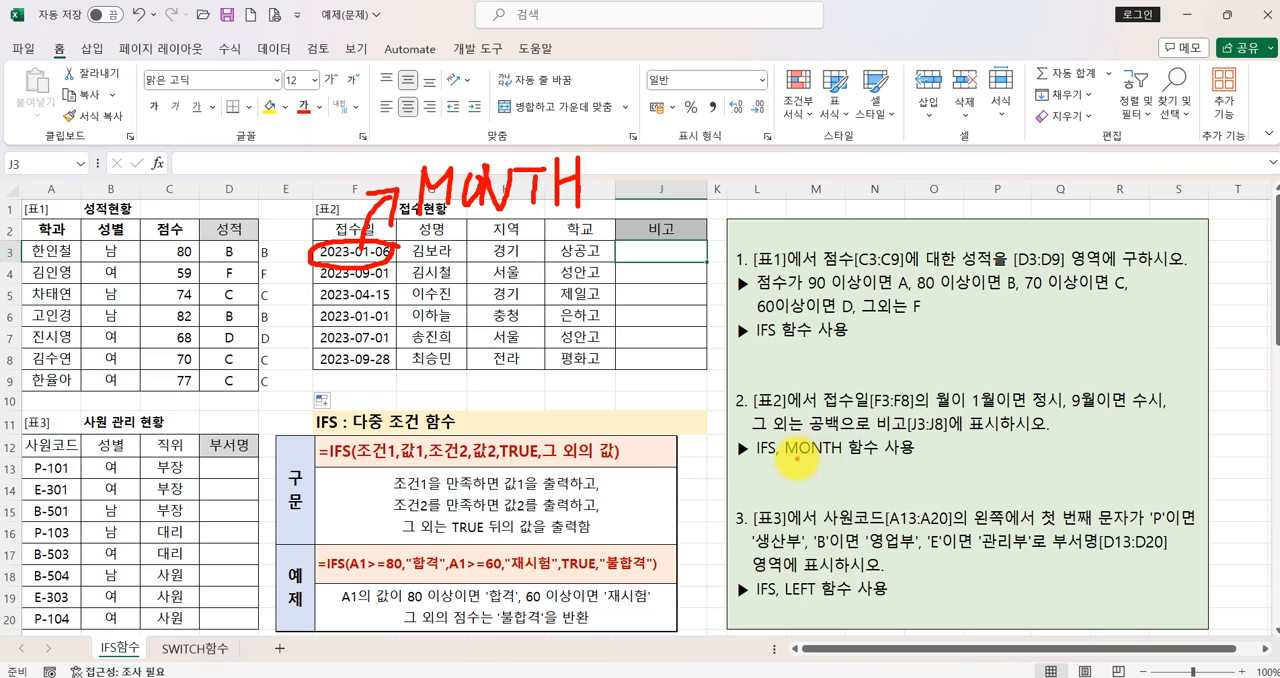
{"action": "left_click_drag", "start_coordinate": [833, 457], "coordinate": [846, 458]}
{"action": "left_click_drag", "start_coordinate": [971, 408], "coordinate": [990, 407]}
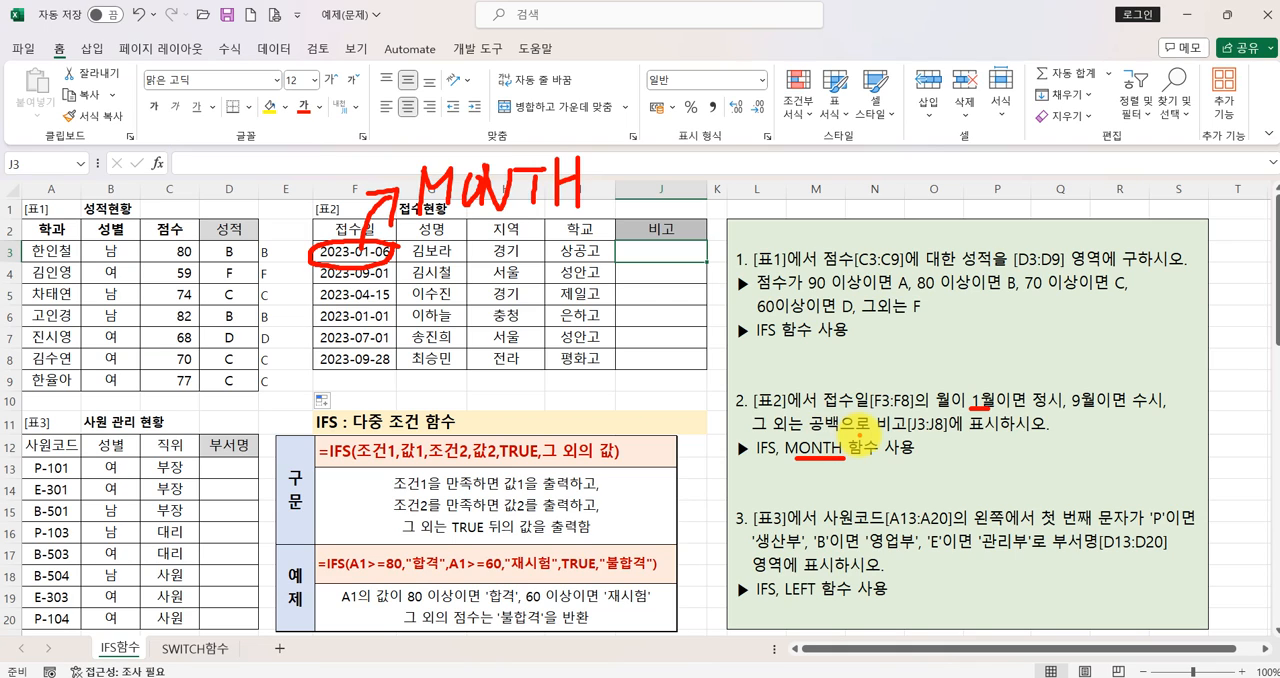
{"action": "left_click_drag", "start_coordinate": [933, 468], "coordinate": [1000, 491]}
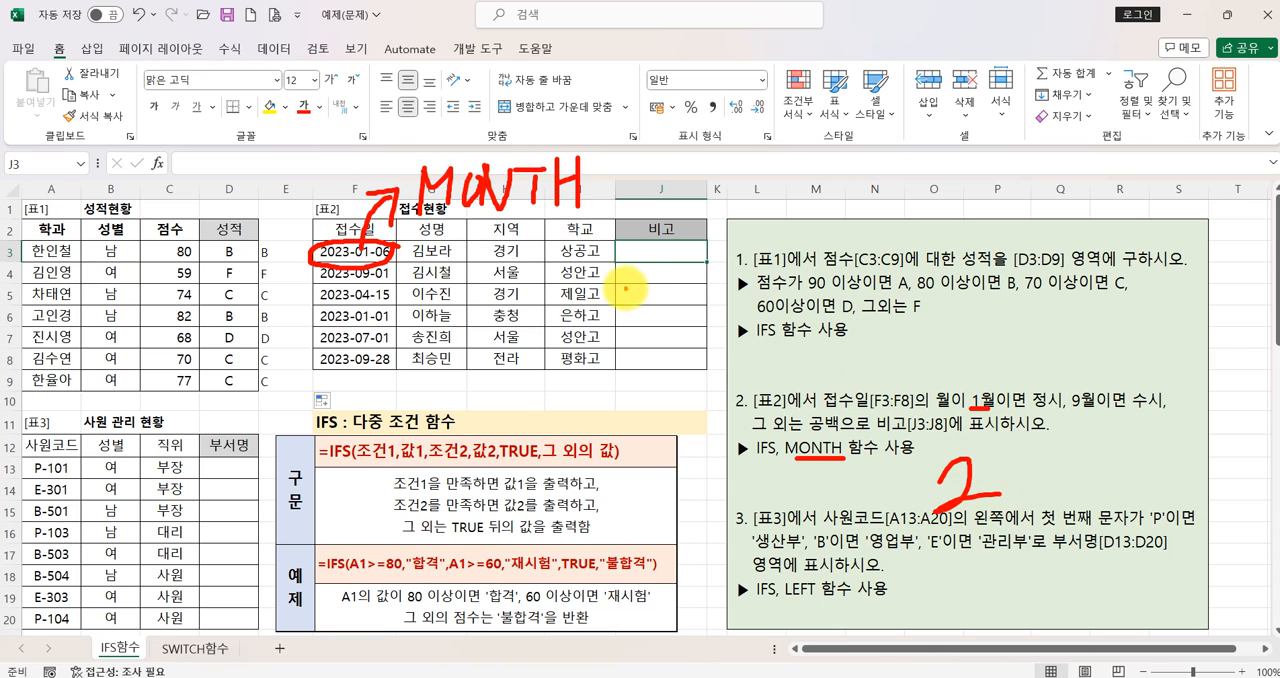
{"action": "key", "text": "Escape"}
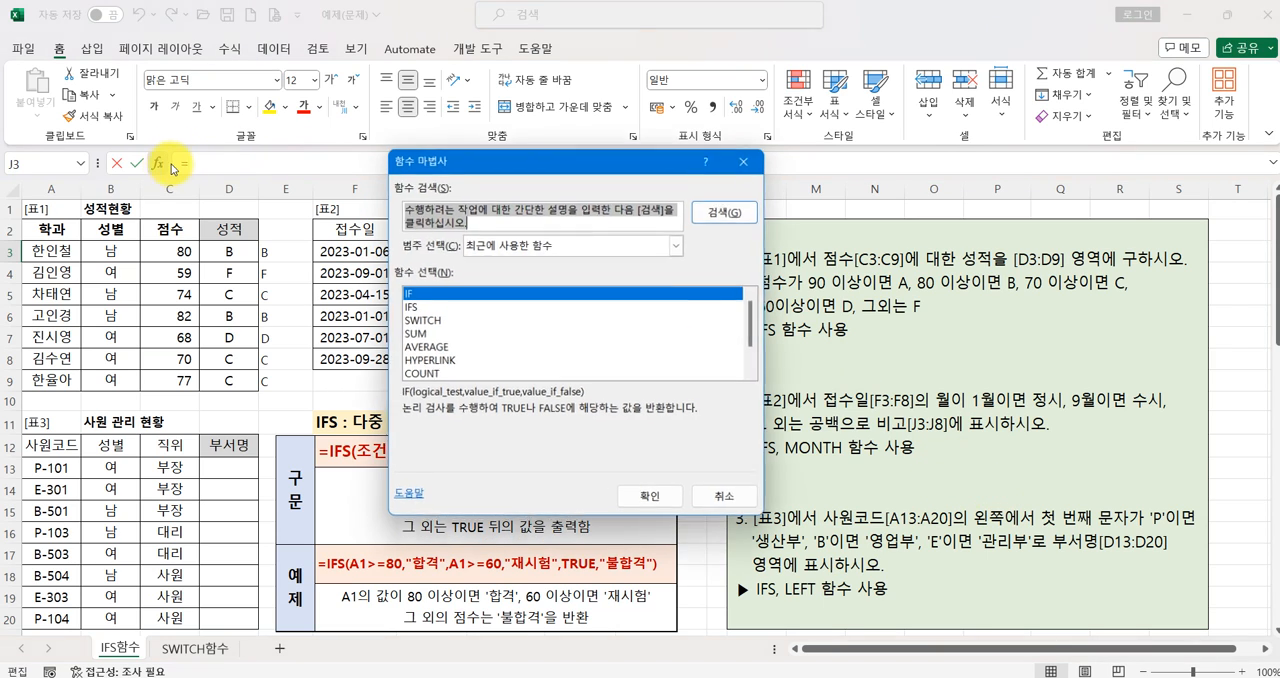
- Insert the IFS function in J3 through the function wizard and move its arguments dialog clear of table 2
{"action": "left_click", "coordinate": [157, 163]}
{"action": "left_click", "coordinate": [420, 306]}
{"action": "left_click", "coordinate": [651, 497]}
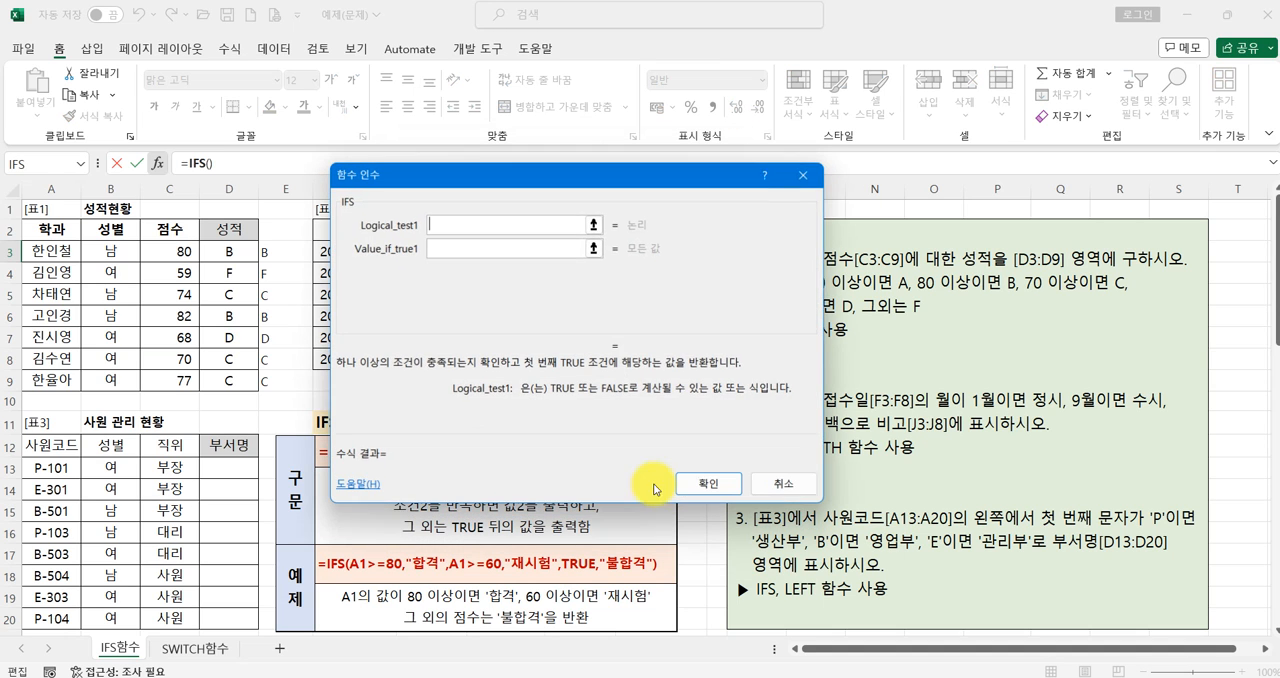
{"action": "left_click_drag", "start_coordinate": [586, 185], "coordinate": [978, 66]}
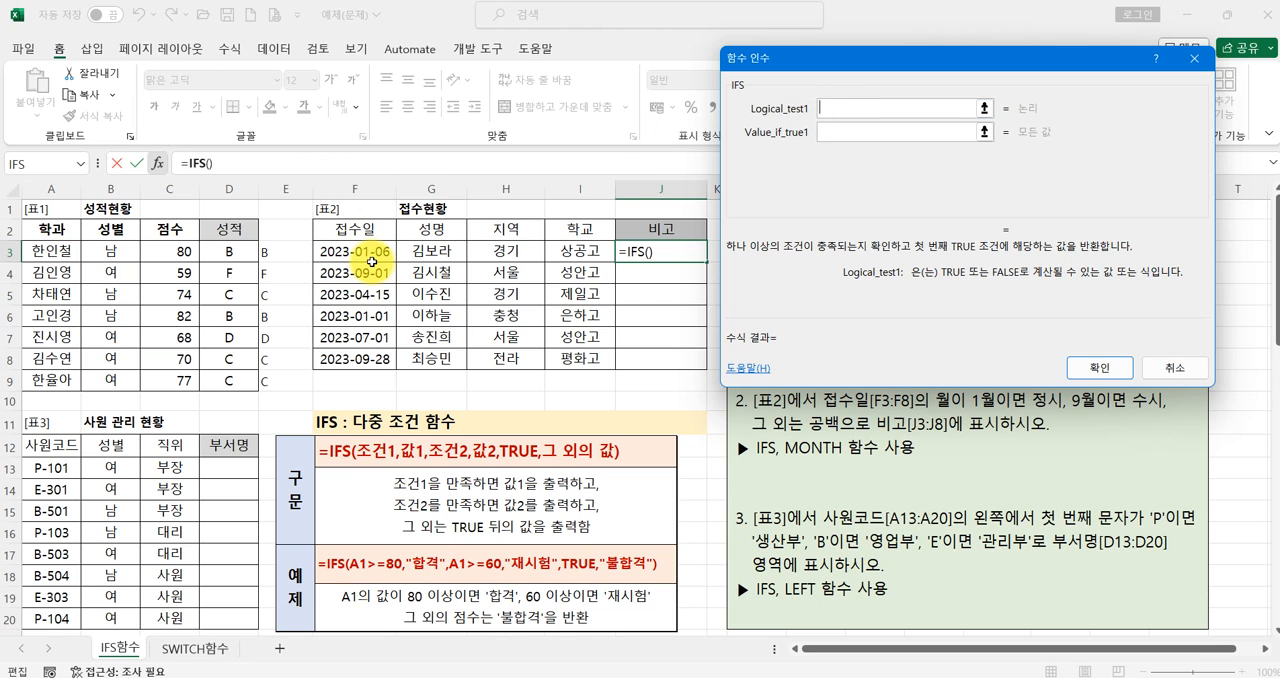
- Set the first IFS condition to MONTH(F3)=1 with the result 정시
{"action": "type", "text": "MON"}
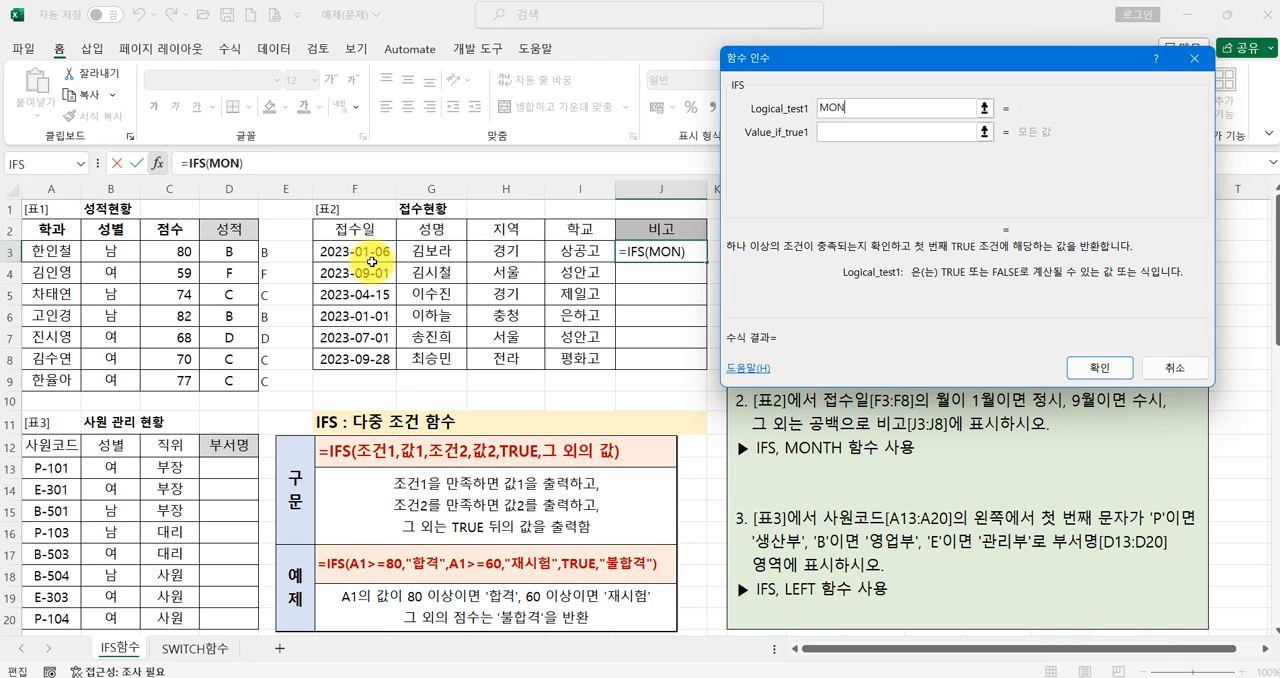
{"action": "type", "text": "TH("}
{"action": "left_click", "coordinate": [356, 255]}
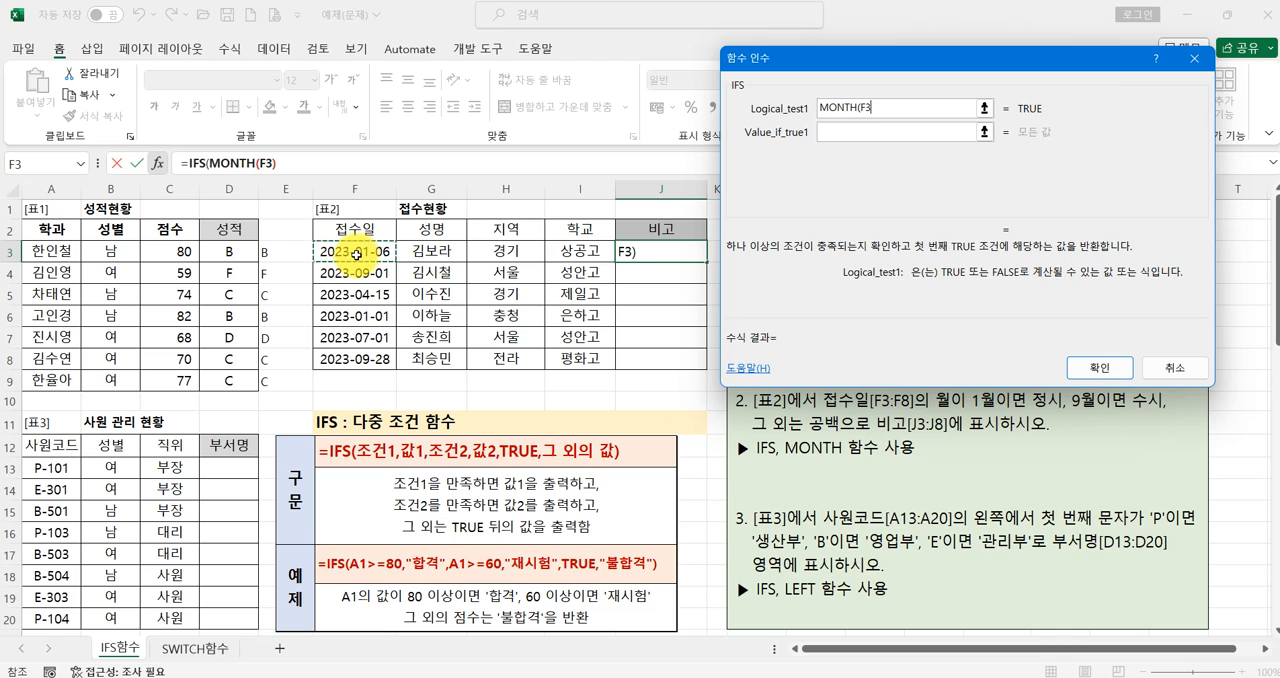
{"action": "type", "text": ")"}
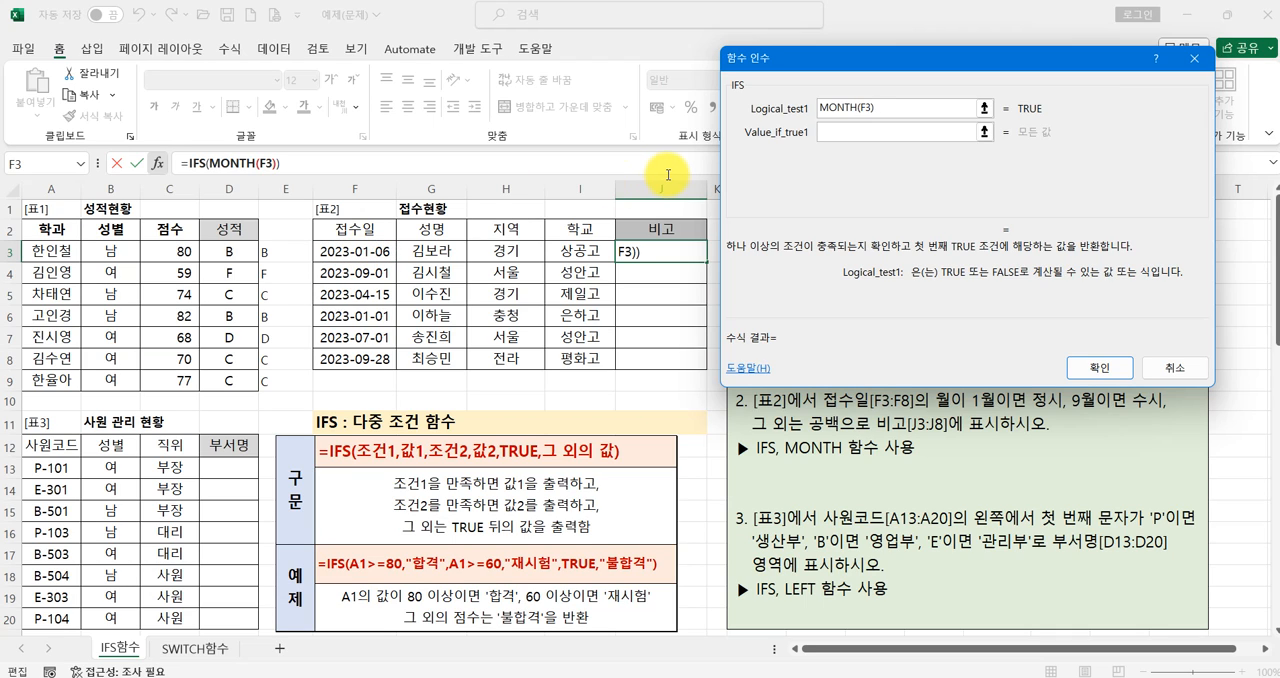
{"action": "type", "text": "=1"}
{"action": "key", "text": "Tab"}
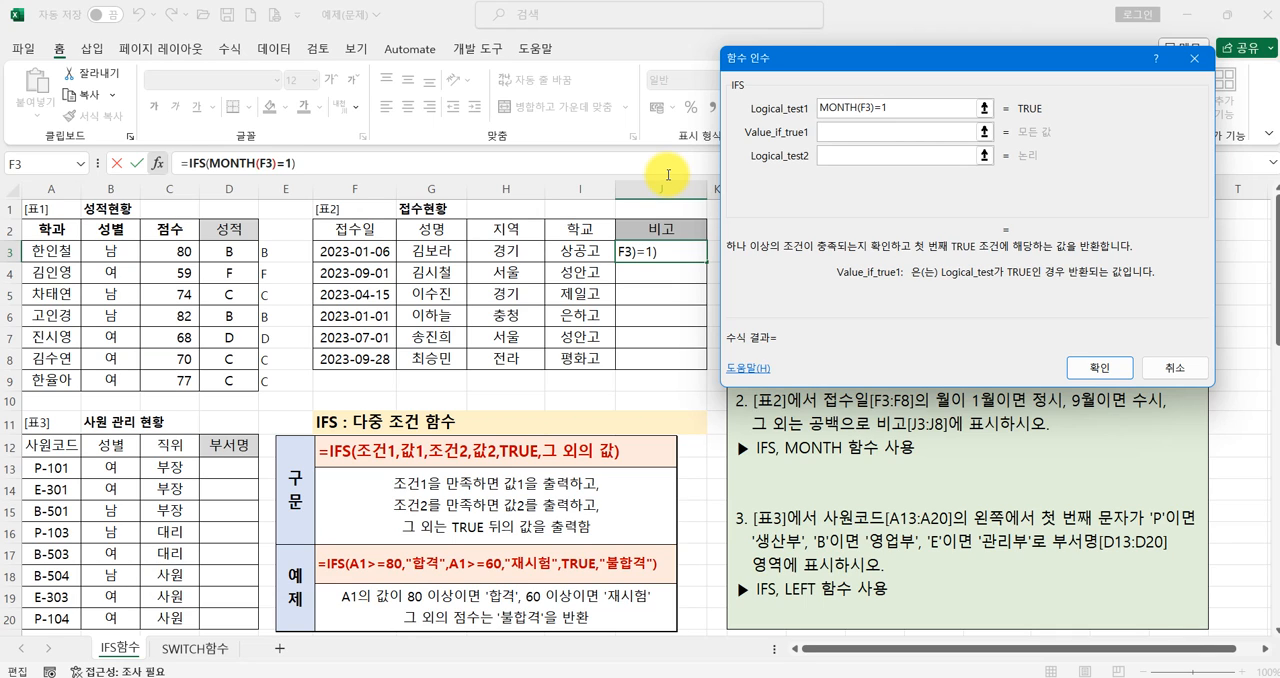
{"action": "type", "text": "정ㅇ시"}
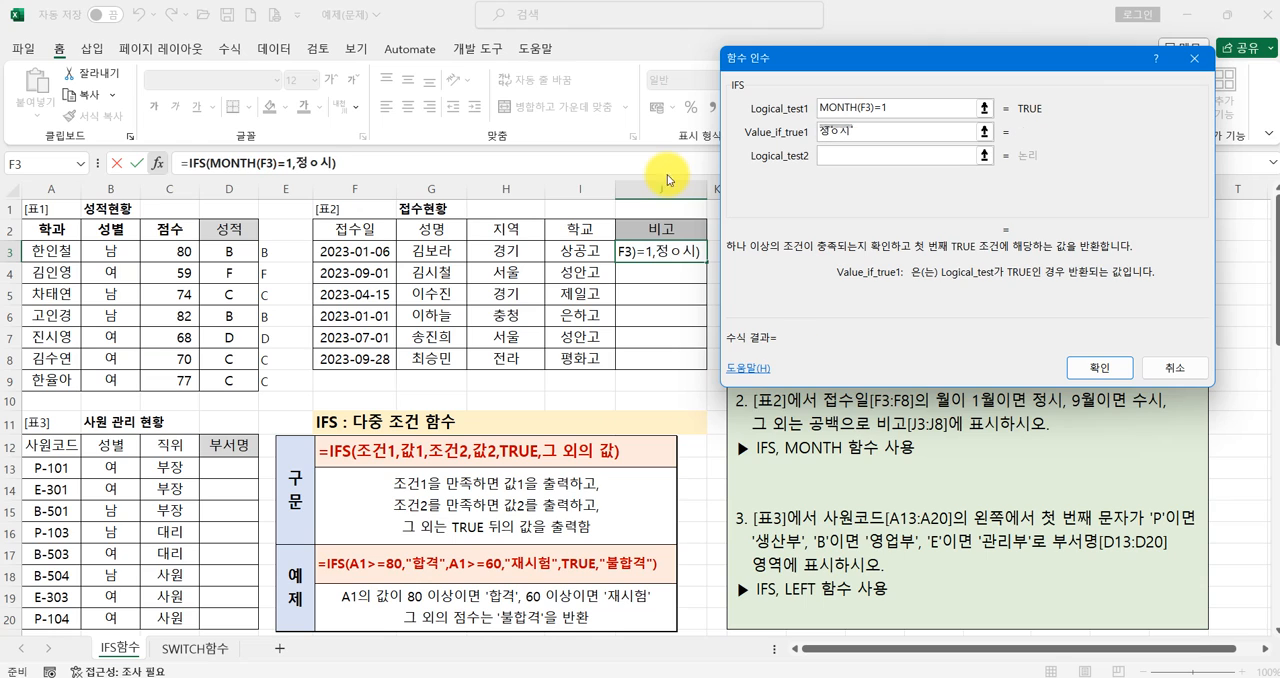
{"action": "key", "text": "Tab"}
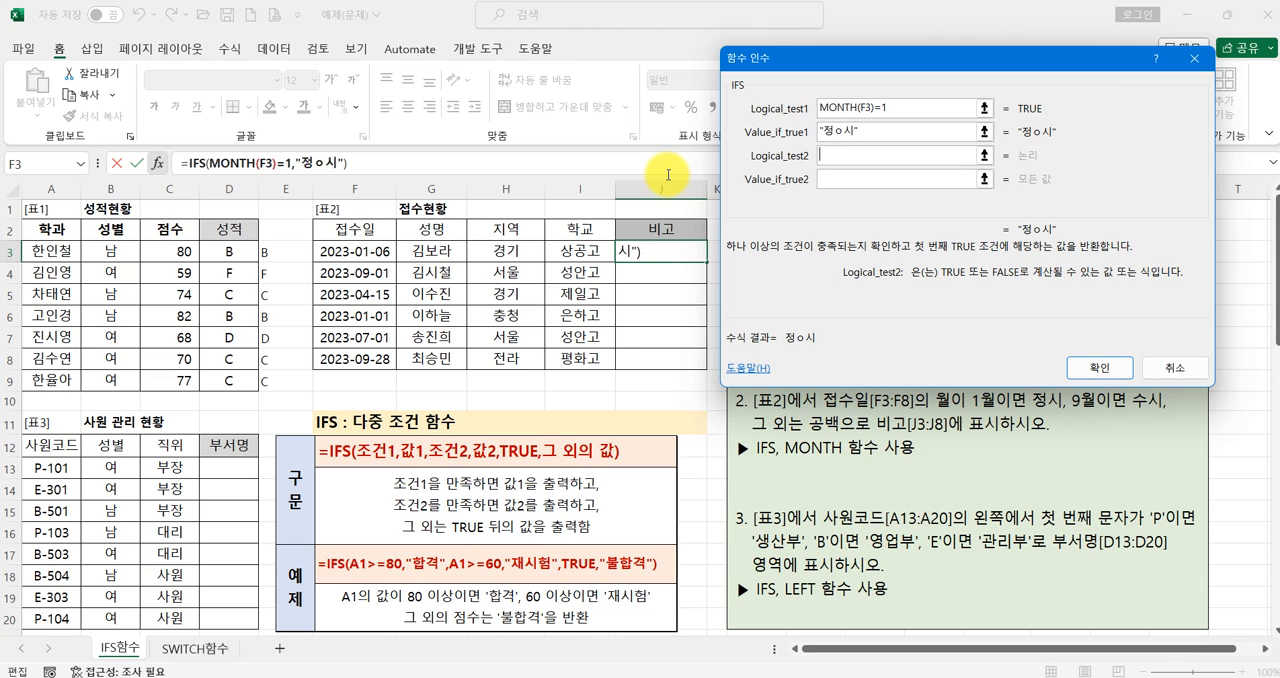
{"action": "left_click", "coordinate": [844, 130]}
{"action": "key", "text": "BackSpace"}
{"action": "left_click", "coordinate": [838, 156]}
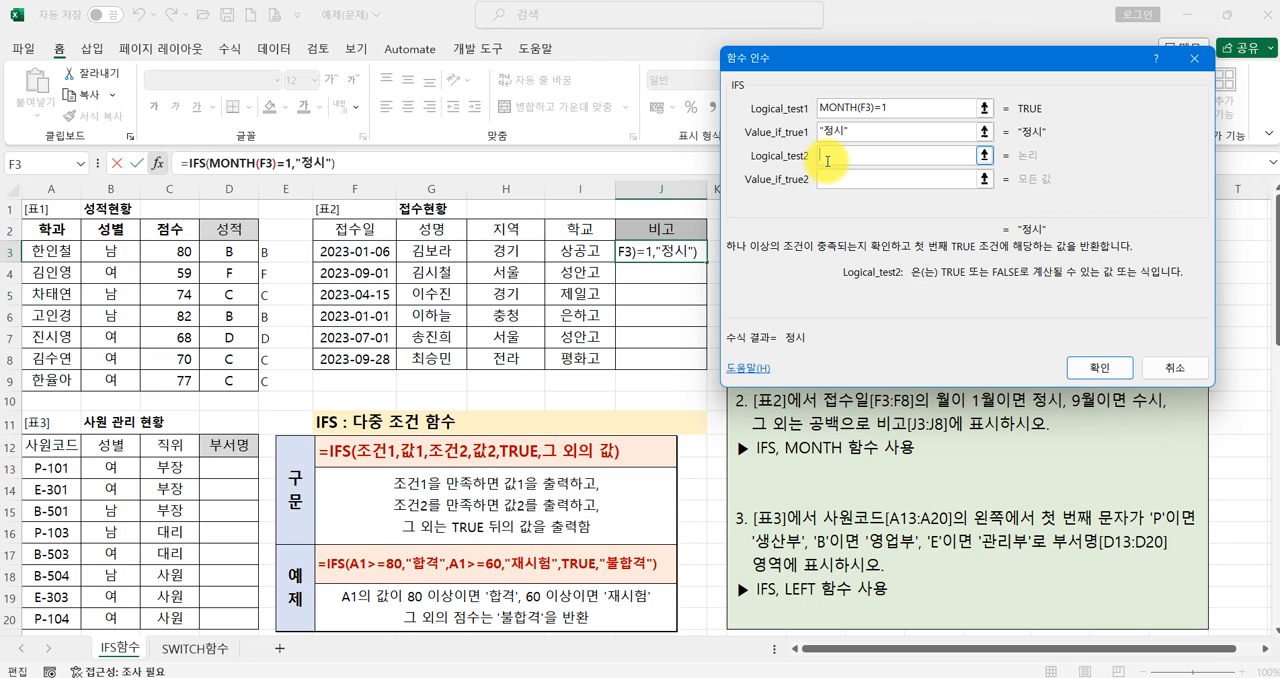
- Set the second IFS condition to MONTH(F3)=9 with the result 수시
{"action": "type", "text": "MONTH"}
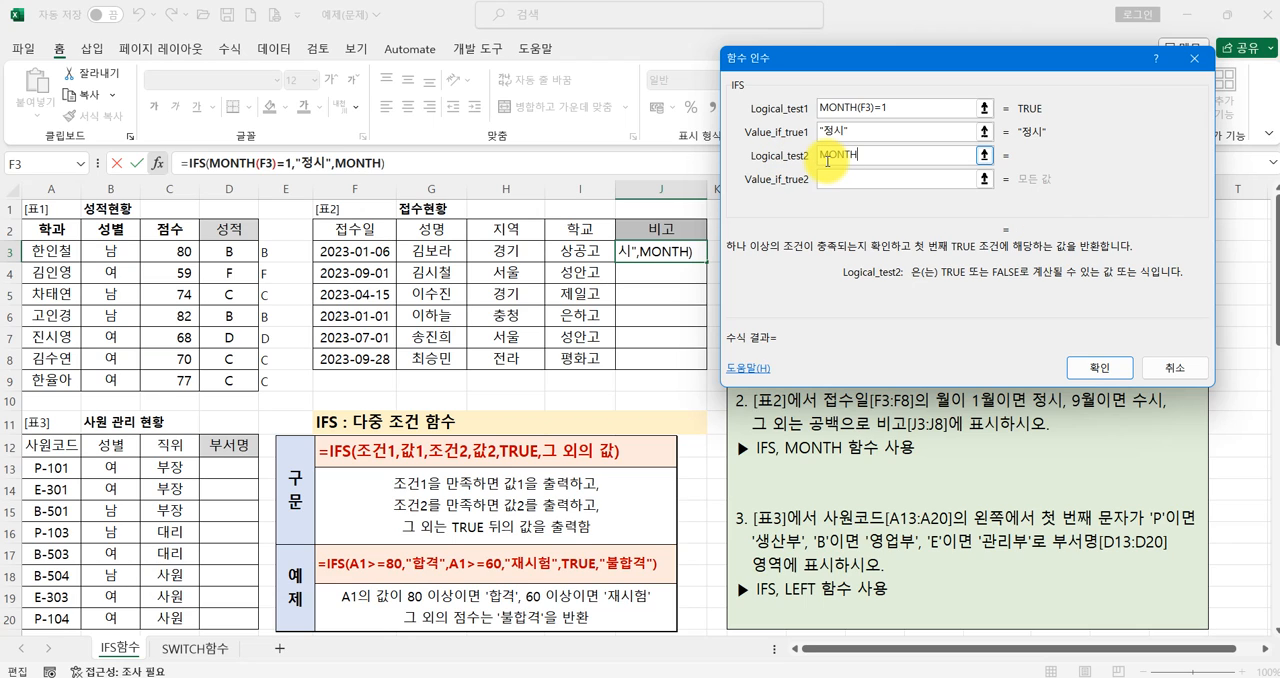
{"action": "type", "text": "("}
{"action": "left_click", "coordinate": [376, 253]}
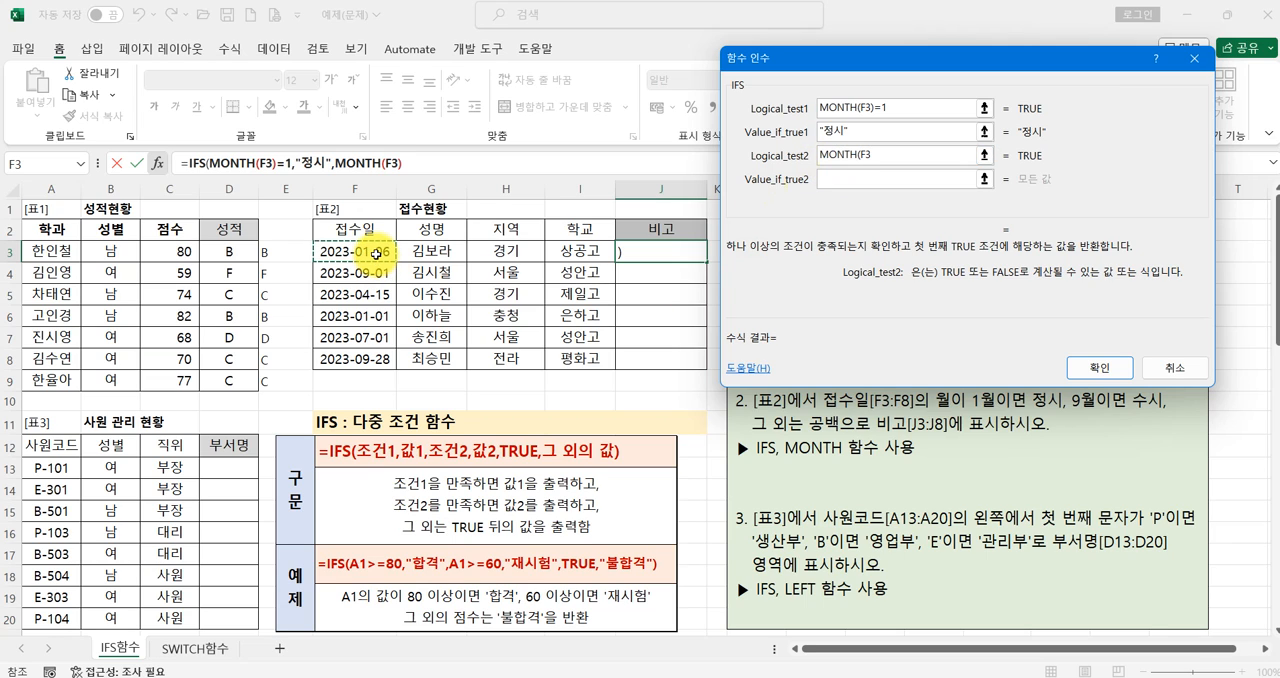
{"action": "type", "text": ")=9"}
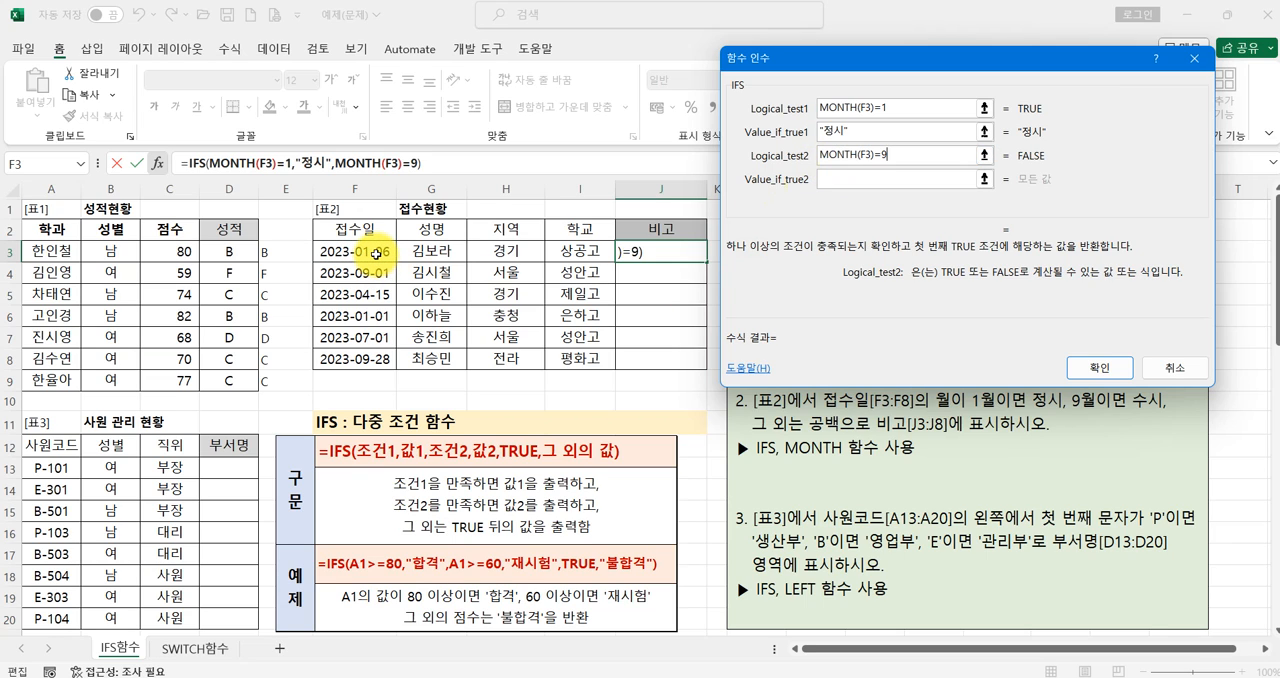
{"action": "left_click", "coordinate": [871, 179]}
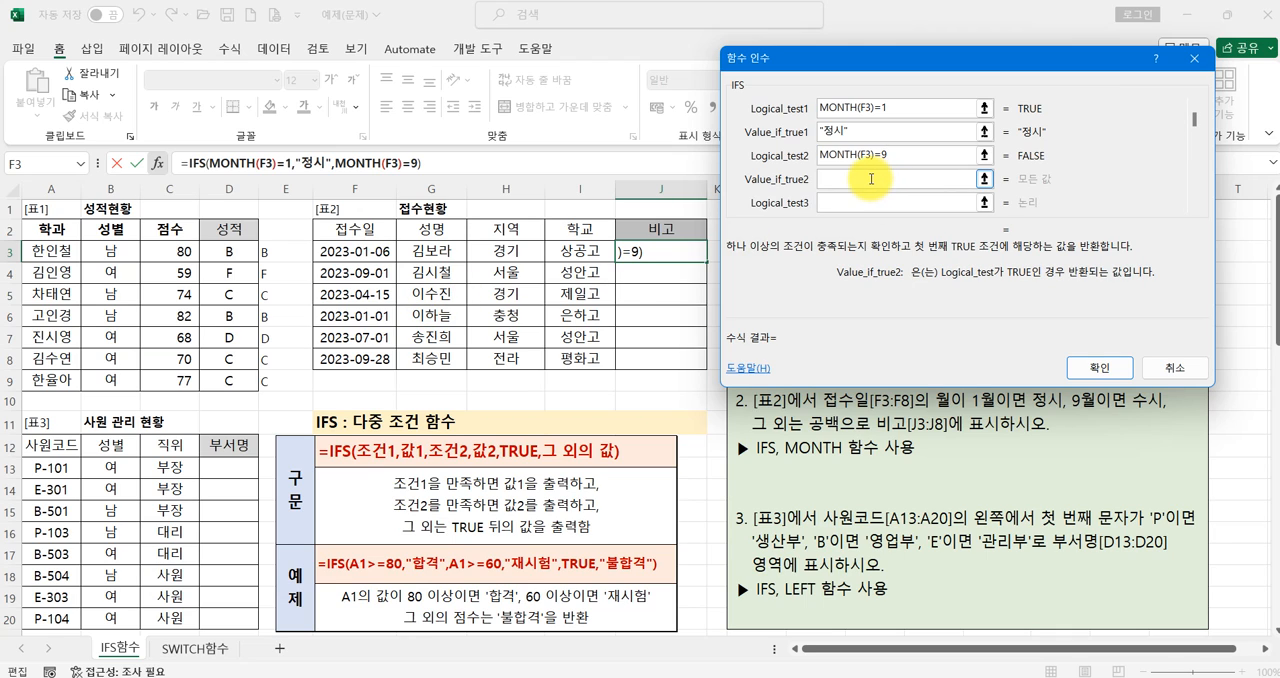
{"action": "type", "text": "\"수시\""}
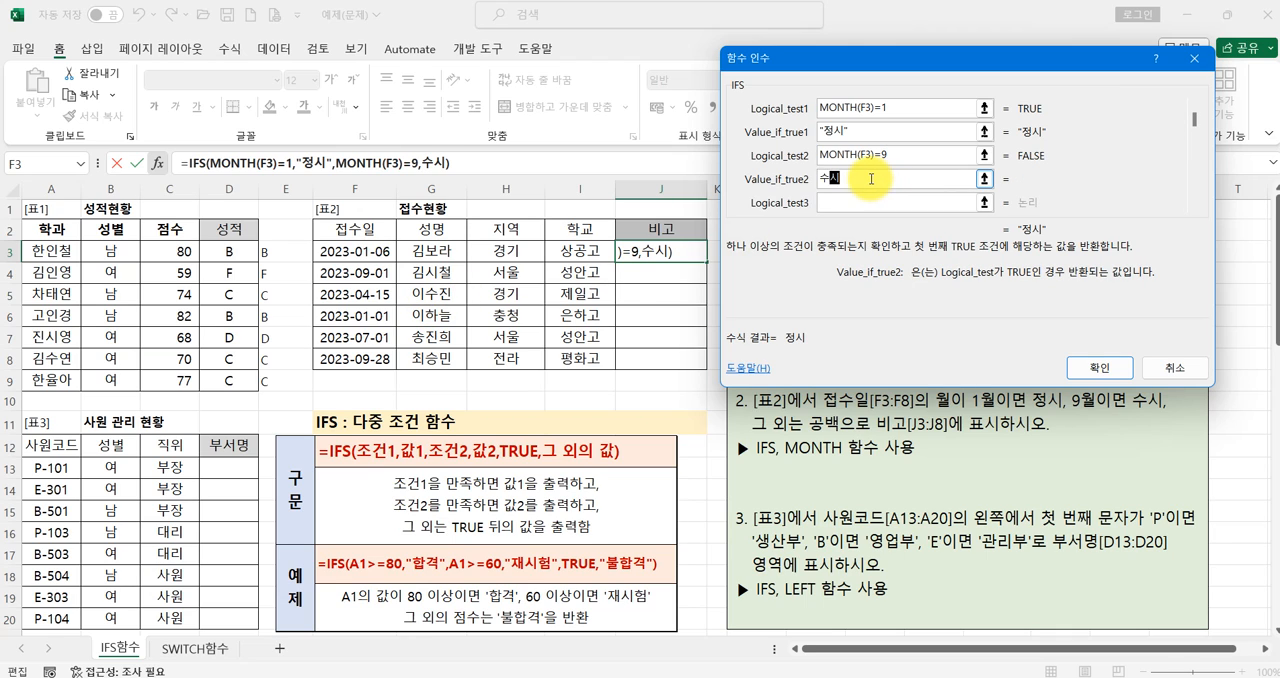
{"action": "key", "text": "Tab"}
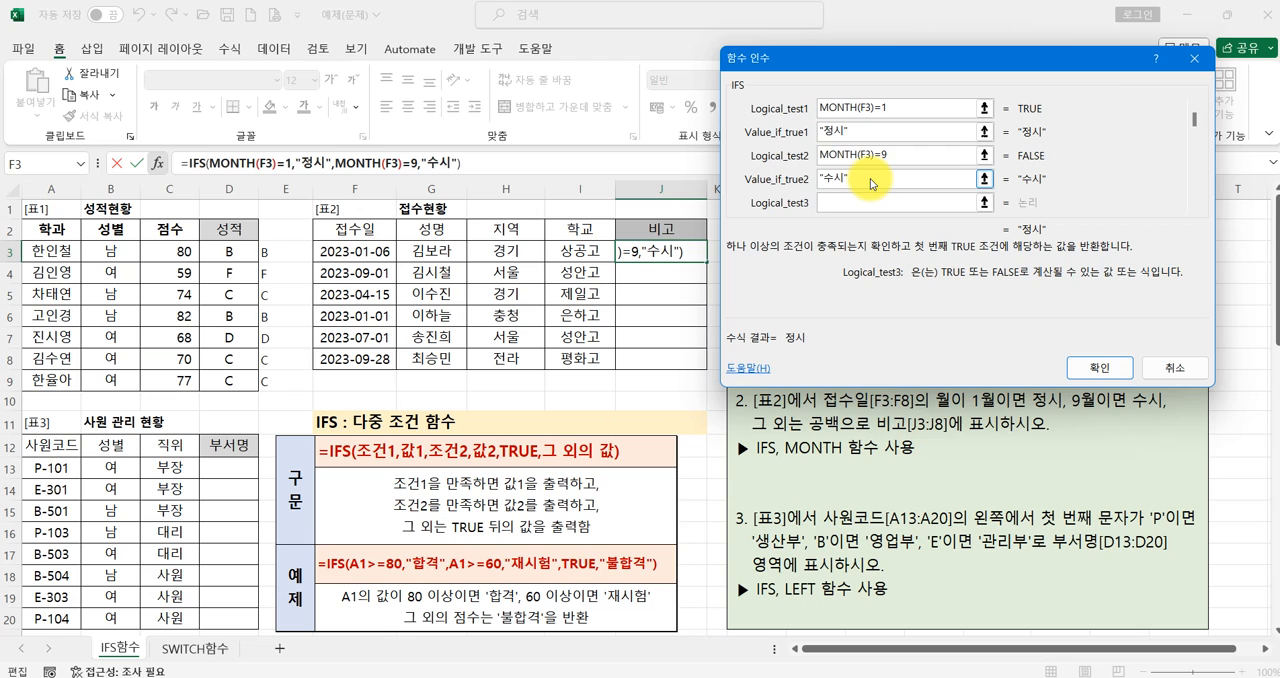
- Add TRUE as the third IFS condition with an empty string ("") as its result, and enter the formula in J3
{"action": "type", "text": "TRUE"}
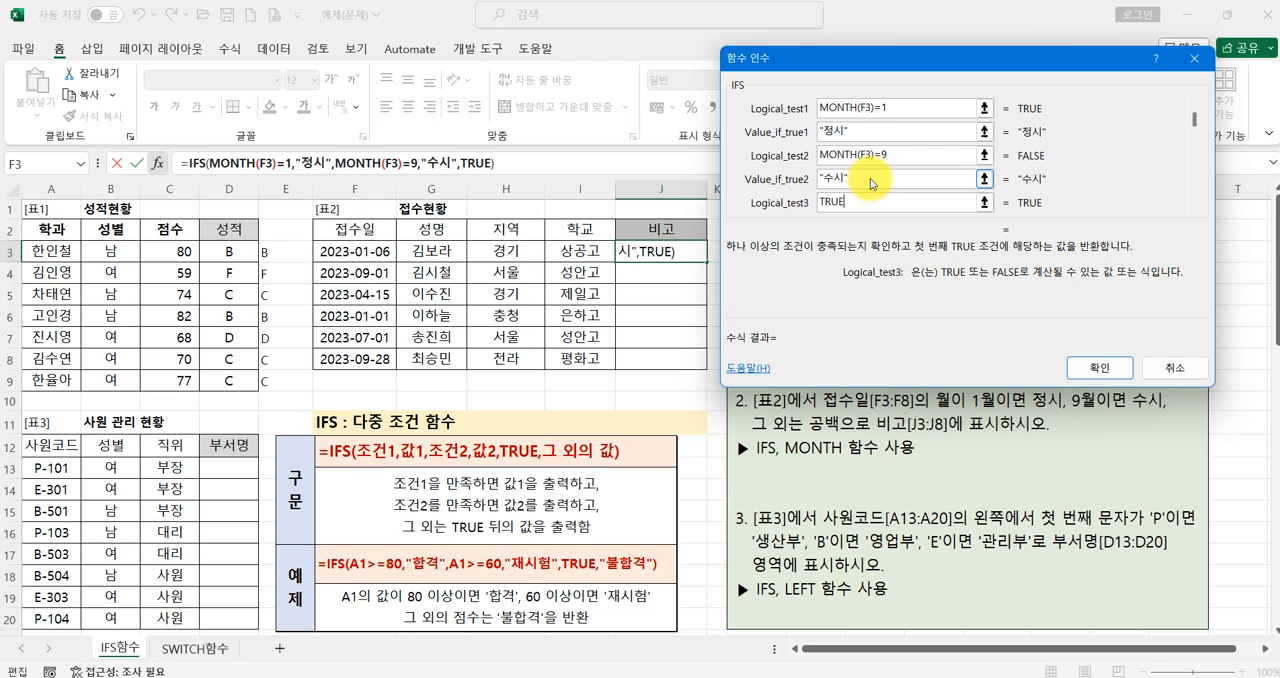
{"action": "key", "text": "Tab"}
{"action": "type", "text": "\"\""}
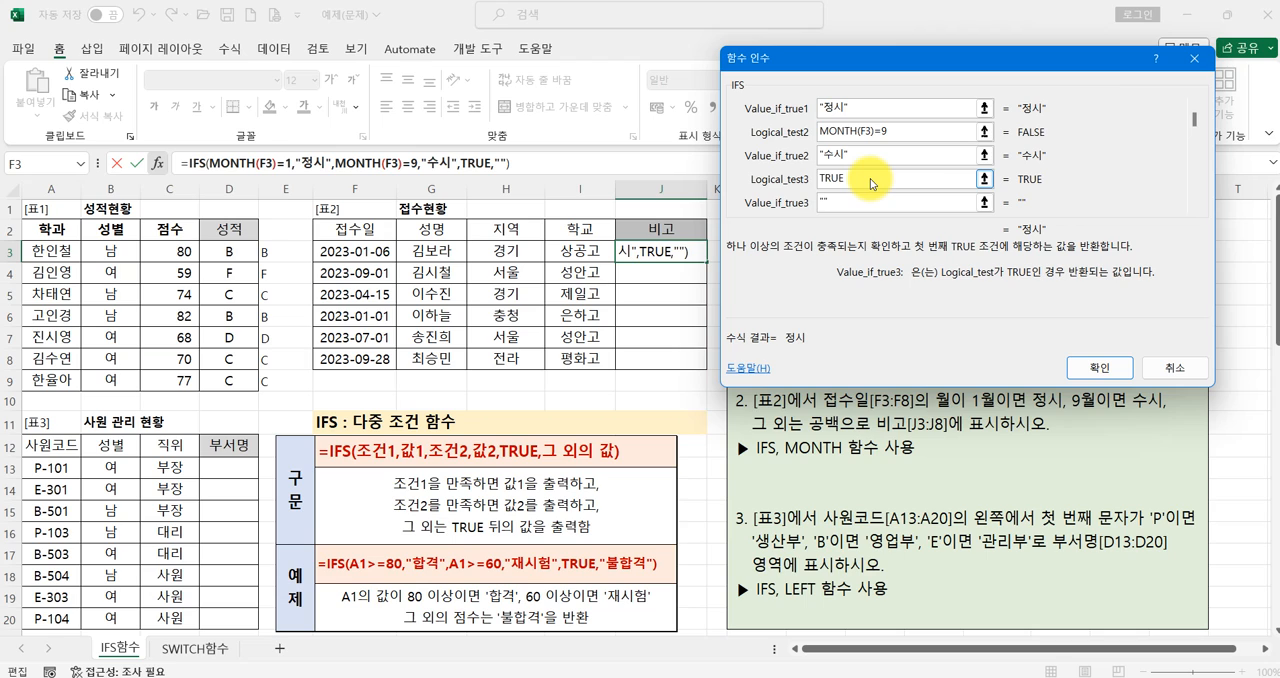
{"action": "key", "text": "ctrl+2"}
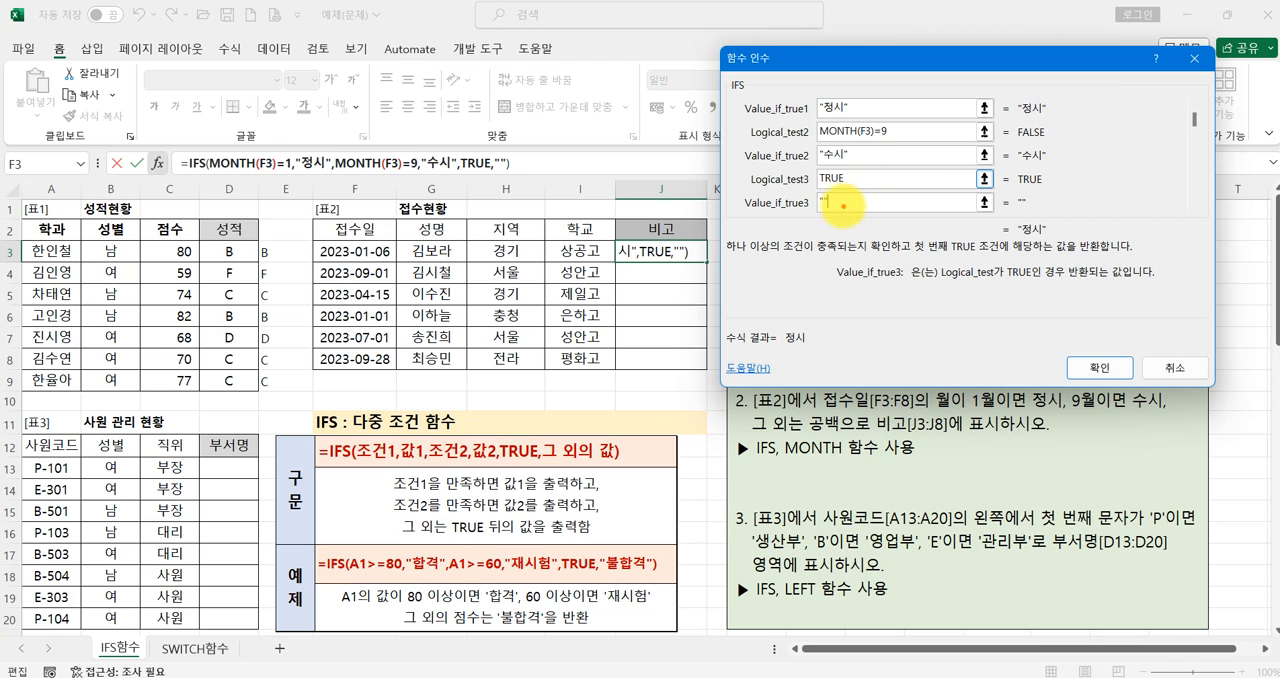
{"action": "mouse_move", "coordinate": [843, 211]}
{"action": "left_mouse_down"}
{"action": "mouse_move", "coordinate": [809, 192]}
{"action": "mouse_move", "coordinate": [845, 215]}
{"action": "mouse_move", "coordinate": [845, 193]}
{"action": "left_mouse_up"}
{"action": "left_click_drag", "start_coordinate": [1098, 358], "coordinate": [1118, 298]}
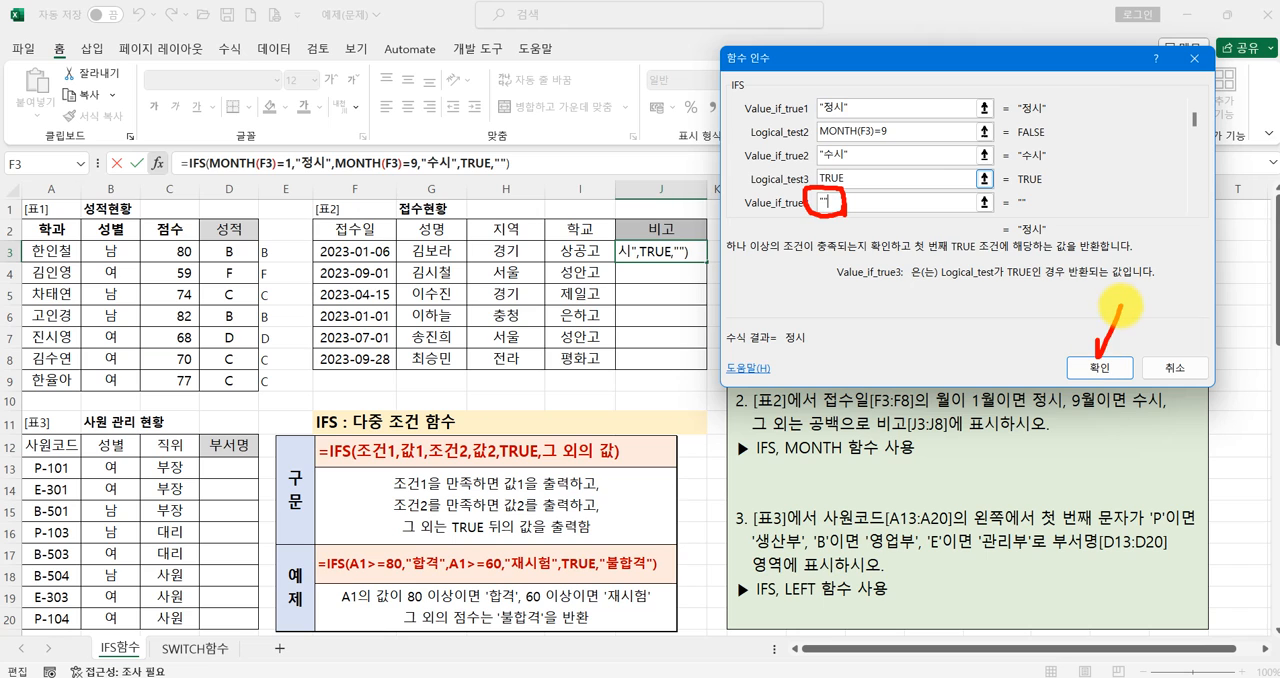
{"action": "key", "text": "Escape"}
{"action": "left_click", "coordinate": [1098, 367]}
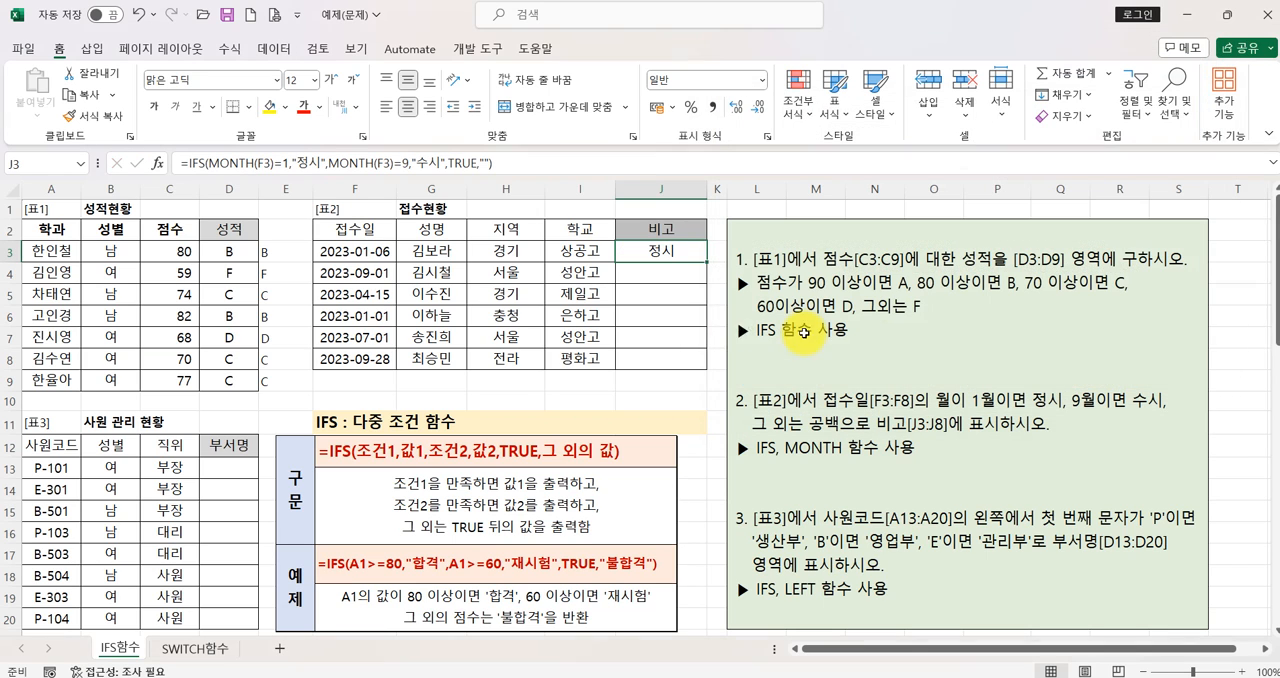
- Fill the J3 formula down through J8 in table 2's 비고 column and reselect J3
{"action": "left_click_drag", "start_coordinate": [708, 263], "coordinate": [697, 361]}
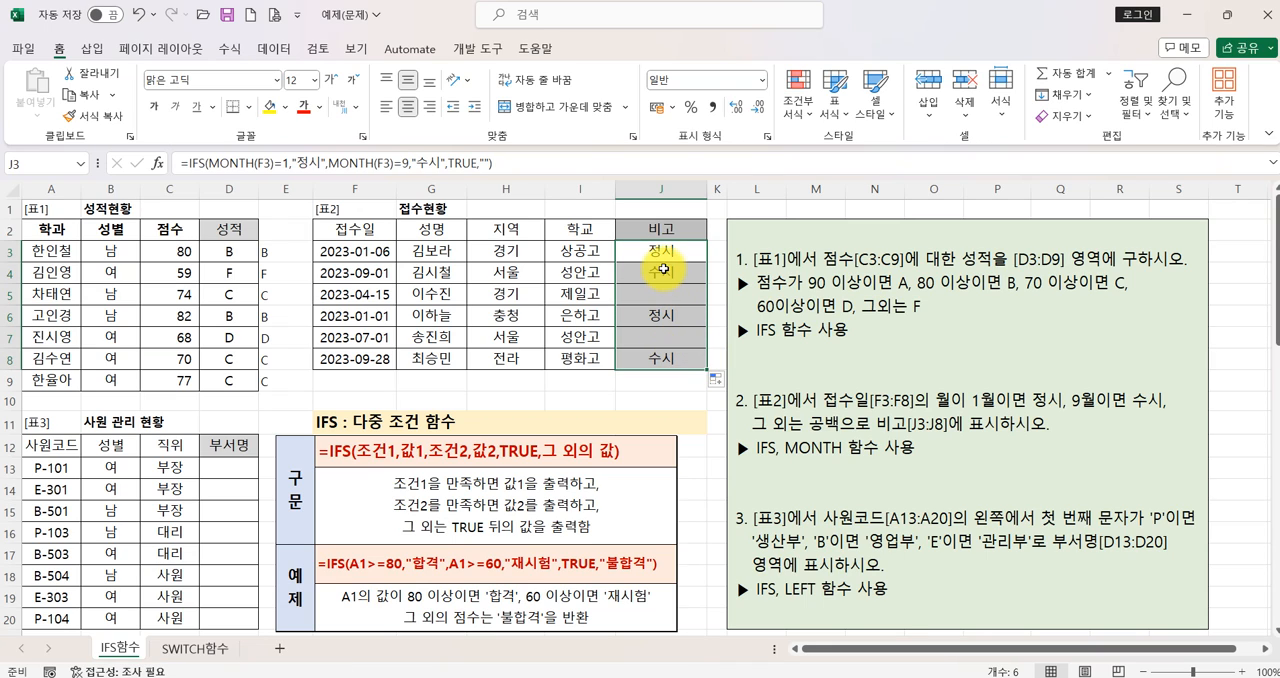
{"action": "left_click", "coordinate": [661, 253]}
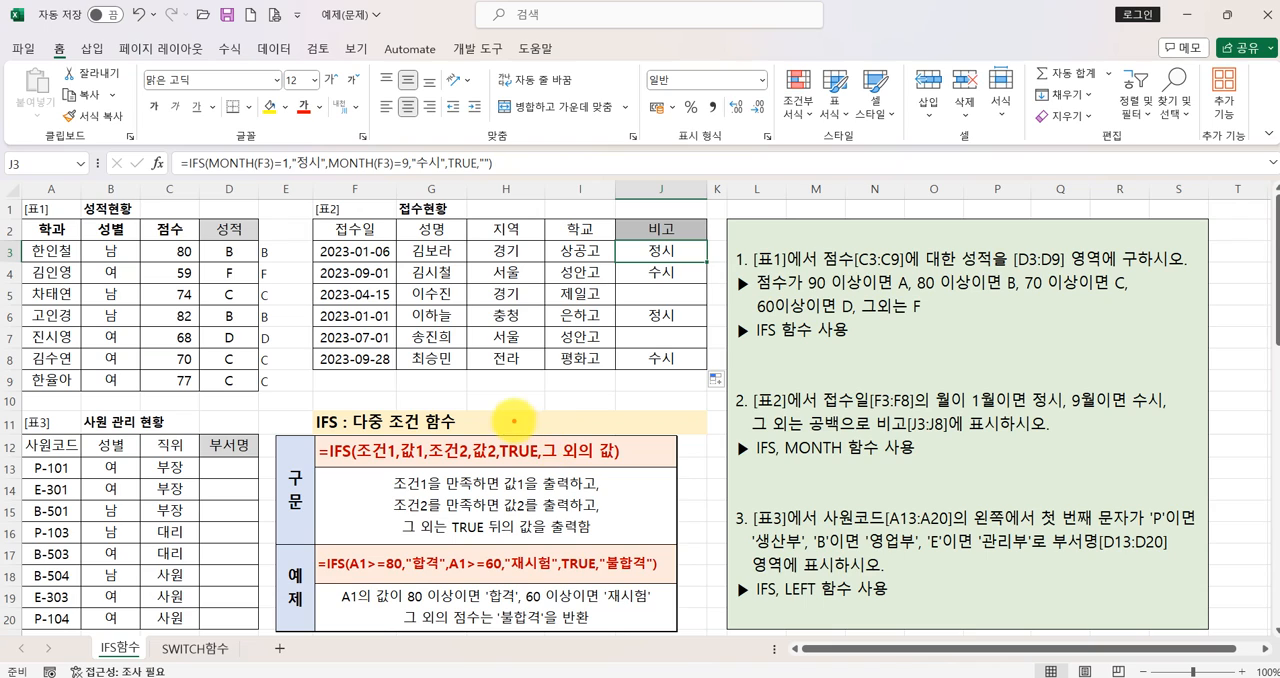
{"action": "left_click_drag", "start_coordinate": [516, 420], "coordinate": [542, 405]}
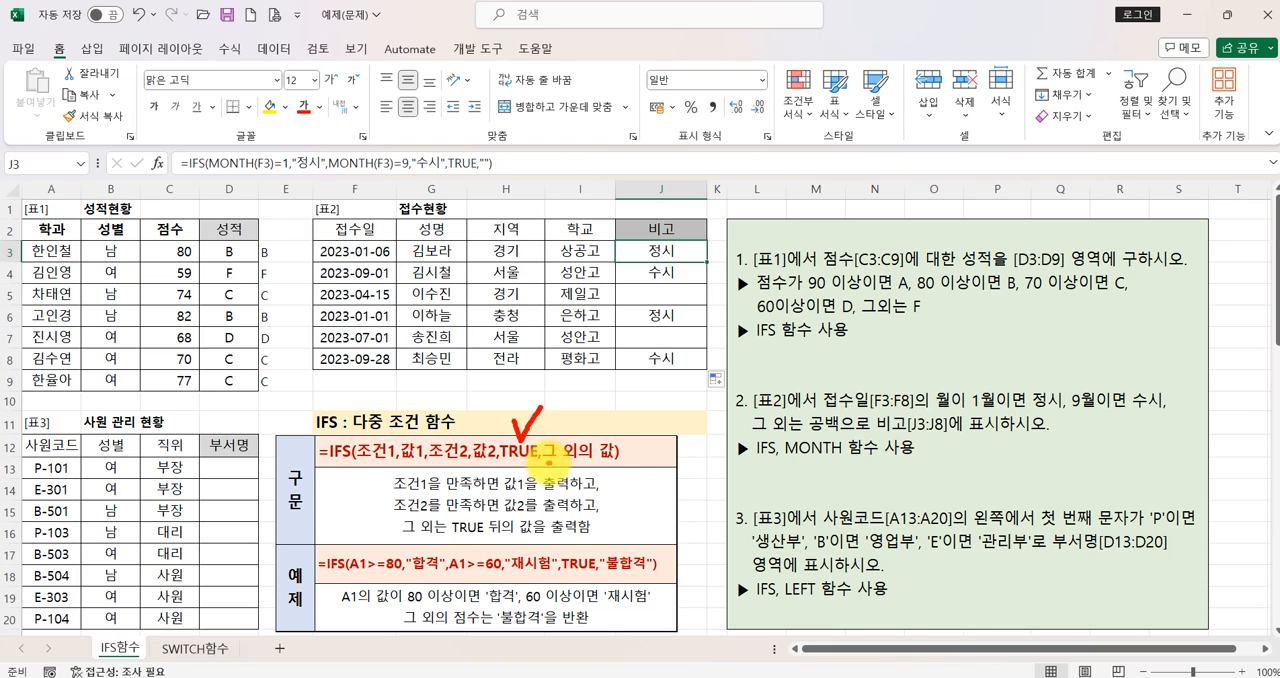
{"action": "left_click_drag", "start_coordinate": [543, 463], "coordinate": [597, 463]}
{"action": "mouse_move", "coordinate": [610, 485]}
{"action": "left_mouse_down"}
{"action": "mouse_move", "coordinate": [624, 518]}
{"action": "mouse_move", "coordinate": [660, 498]}
{"action": "mouse_move", "coordinate": [640, 490]}
{"action": "mouse_move", "coordinate": [662, 488]}
{"action": "left_mouse_up"}
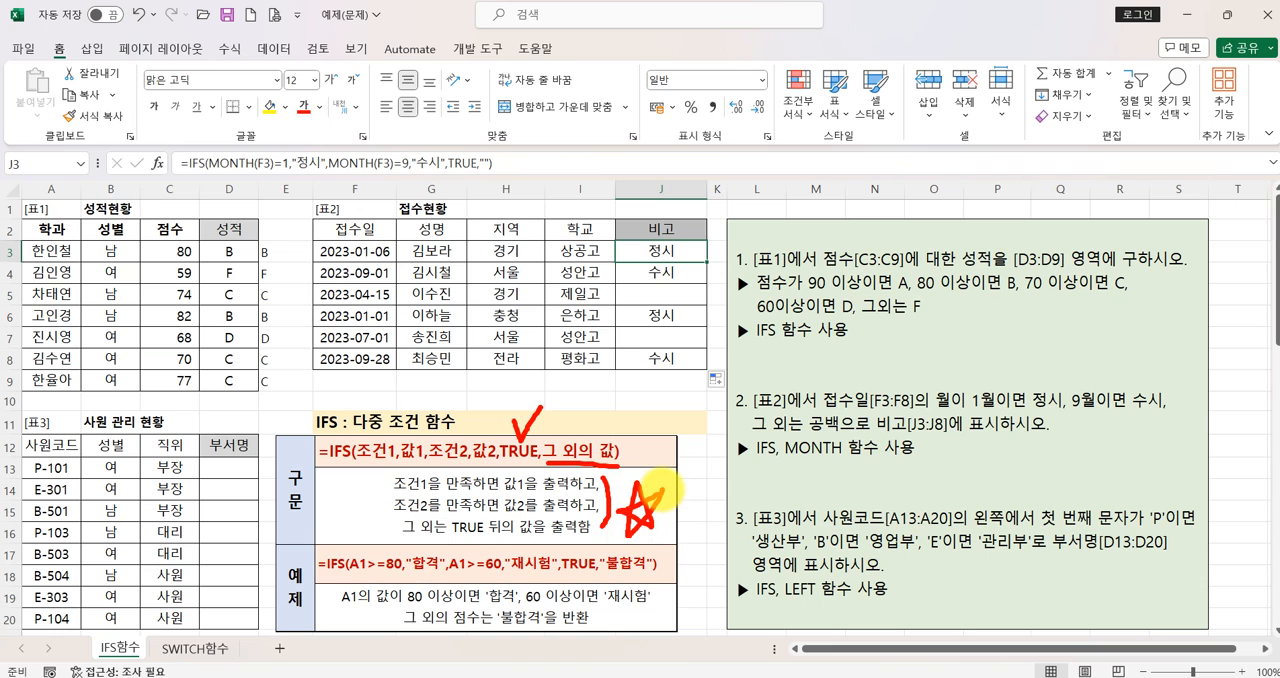
{"action": "key", "text": "Escape"}
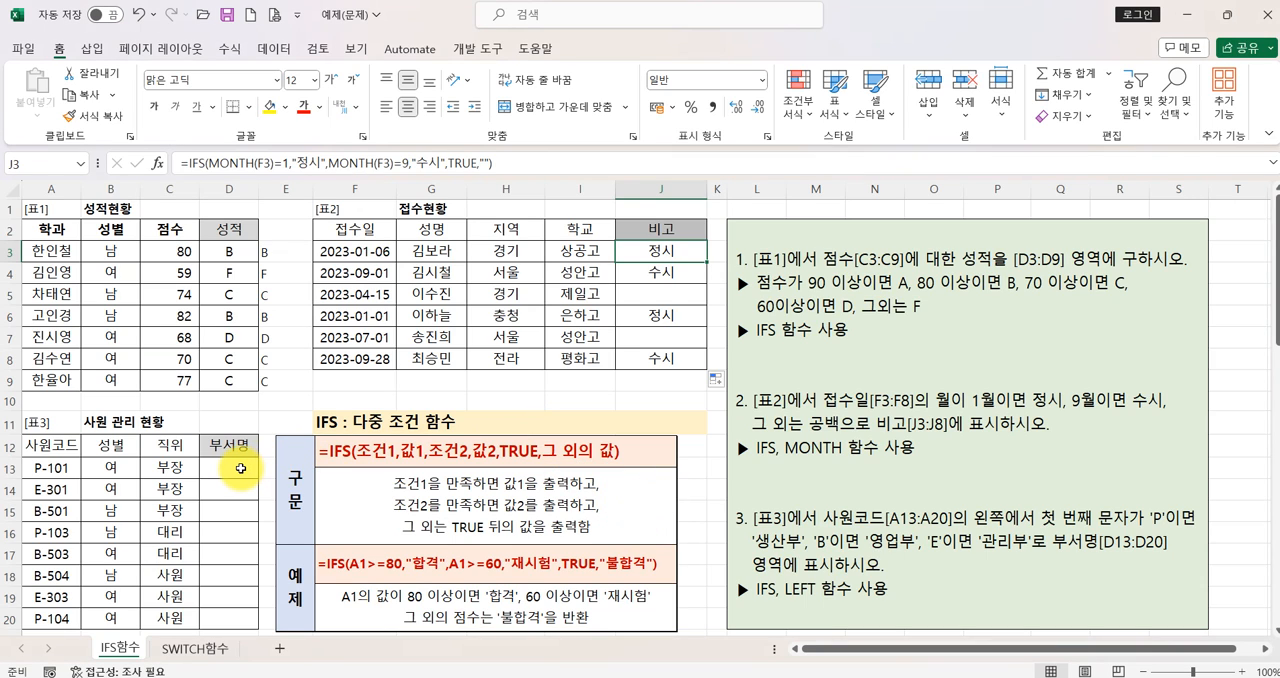
- Insert the IFS function in D13 through the function wizard and move its arguments dialog clear of table 3
{"action": "left_click", "coordinate": [240, 468]}
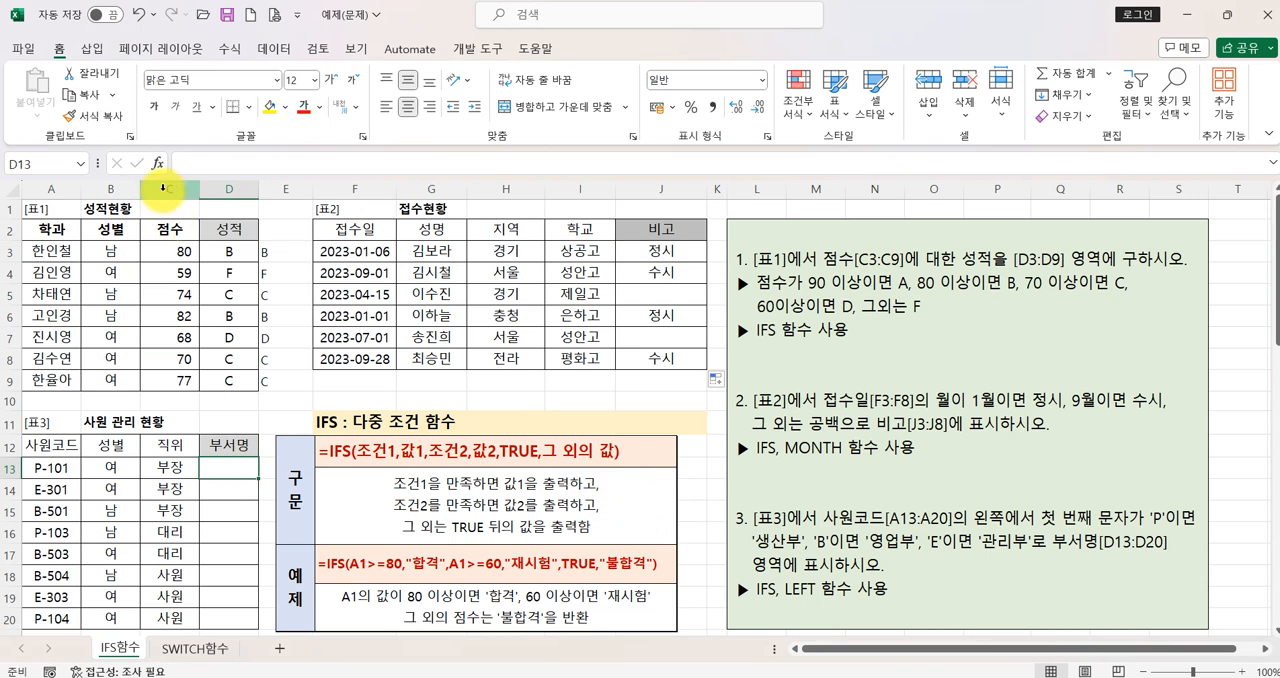
{"action": "left_click", "coordinate": [155, 163]}
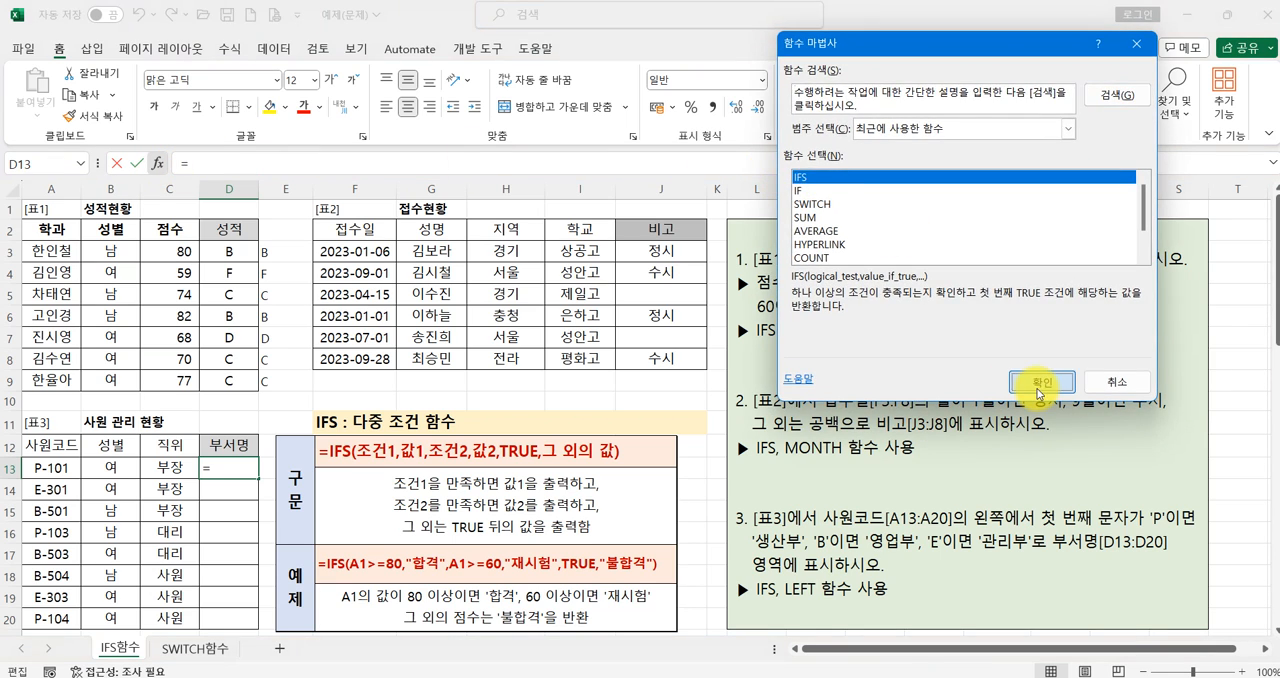
{"action": "left_click", "coordinate": [1046, 383]}
{"action": "left_click_drag", "start_coordinate": [857, 57], "coordinate": [391, 105]}
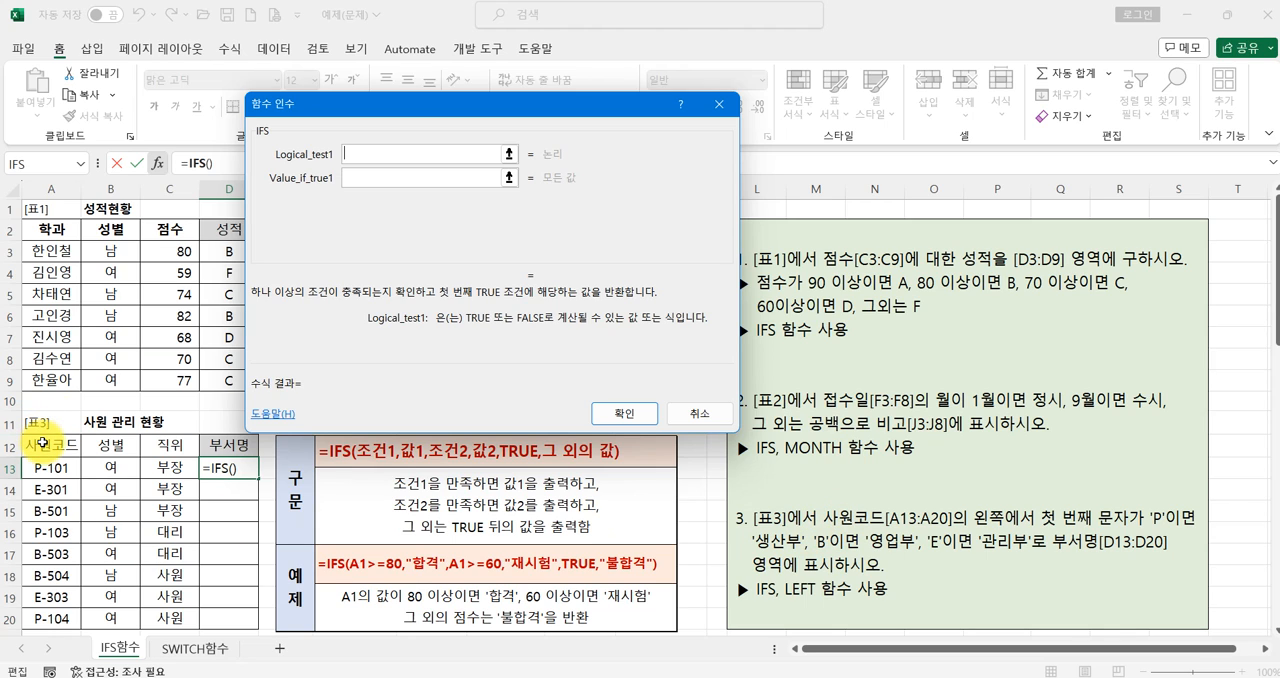
{"action": "mouse_move", "coordinate": [71, 478]}
{"action": "left_mouse_down"}
{"action": "mouse_move", "coordinate": [22, 467]}
{"action": "mouse_move", "coordinate": [77, 464]}
{"action": "mouse_move", "coordinate": [79, 478]}
{"action": "left_mouse_up"}
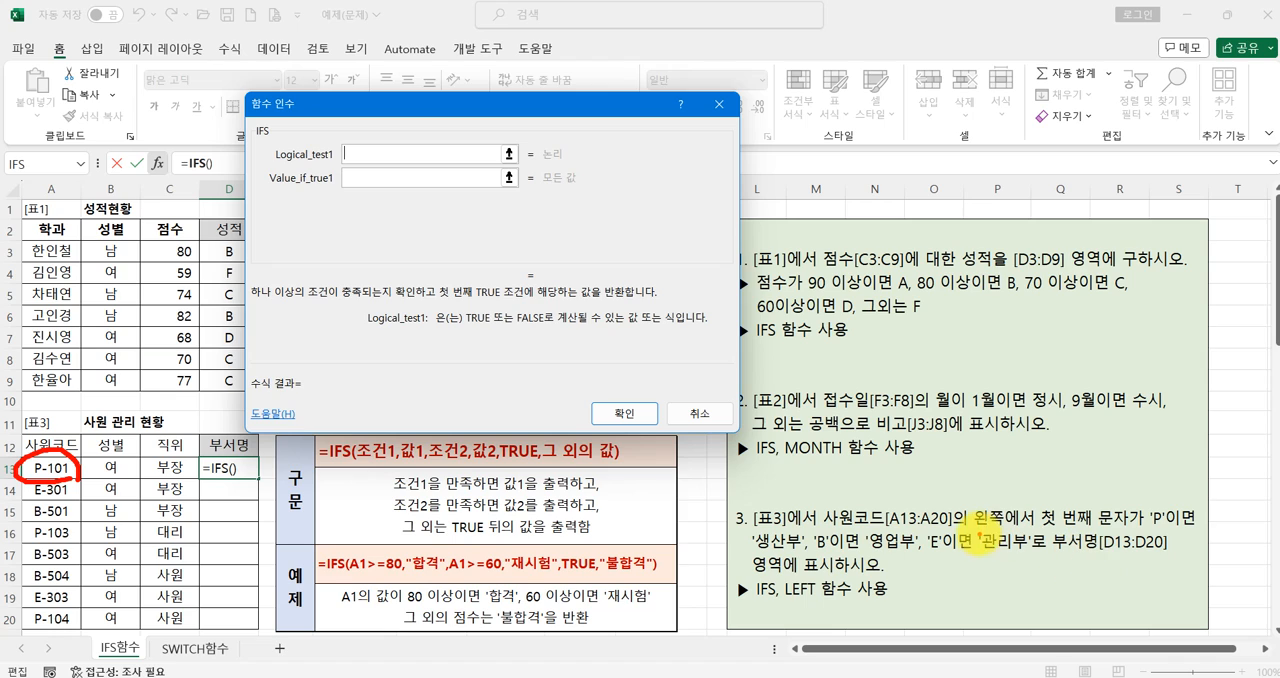
{"action": "left_click_drag", "start_coordinate": [1000, 541], "coordinate": [1116, 528]}
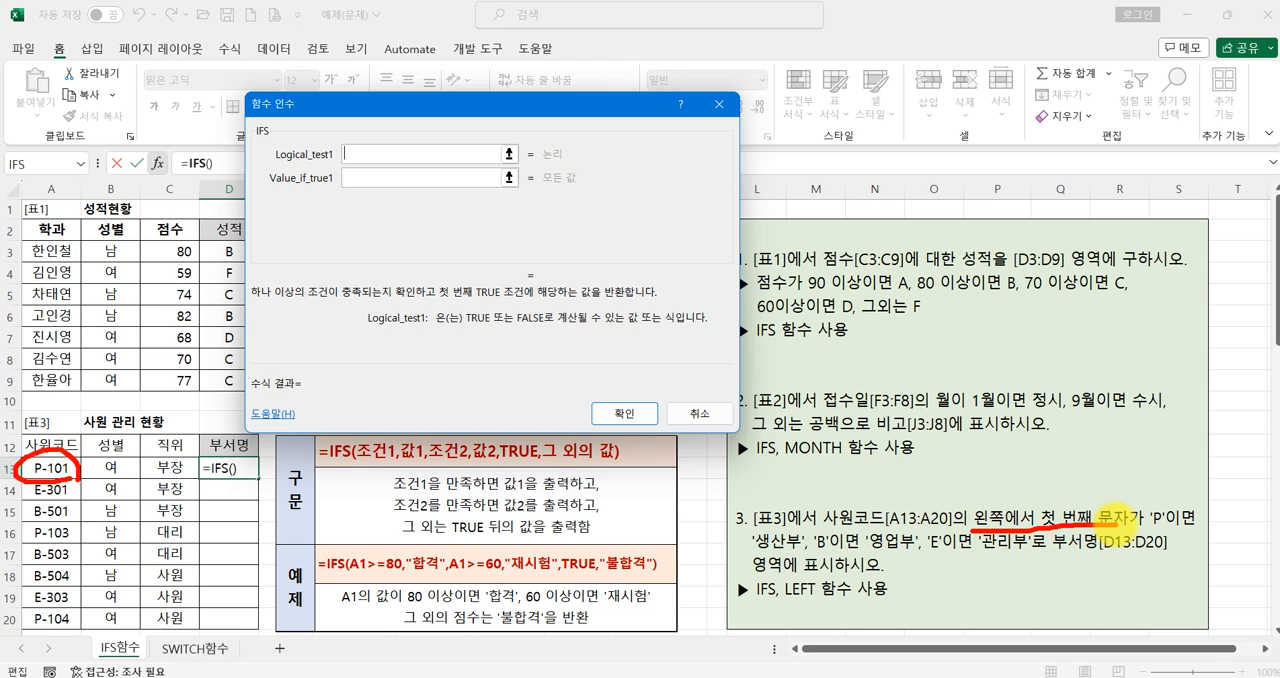
{"action": "left_click_drag", "start_coordinate": [1054, 462], "coordinate": [1036, 505]}
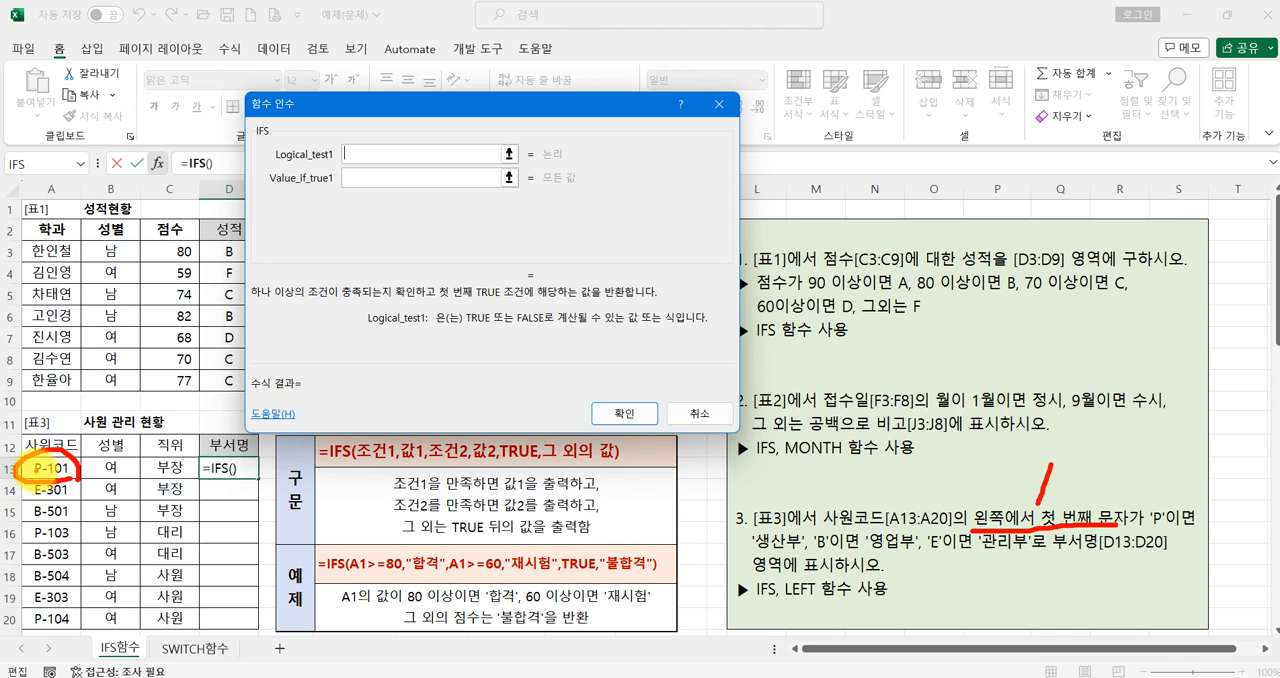
{"action": "mouse_move", "coordinate": [40, 470]}
{"action": "left_mouse_down"}
{"action": "mouse_move", "coordinate": [48, 456]}
{"action": "mouse_move", "coordinate": [58, 464]}
{"action": "left_mouse_up"}
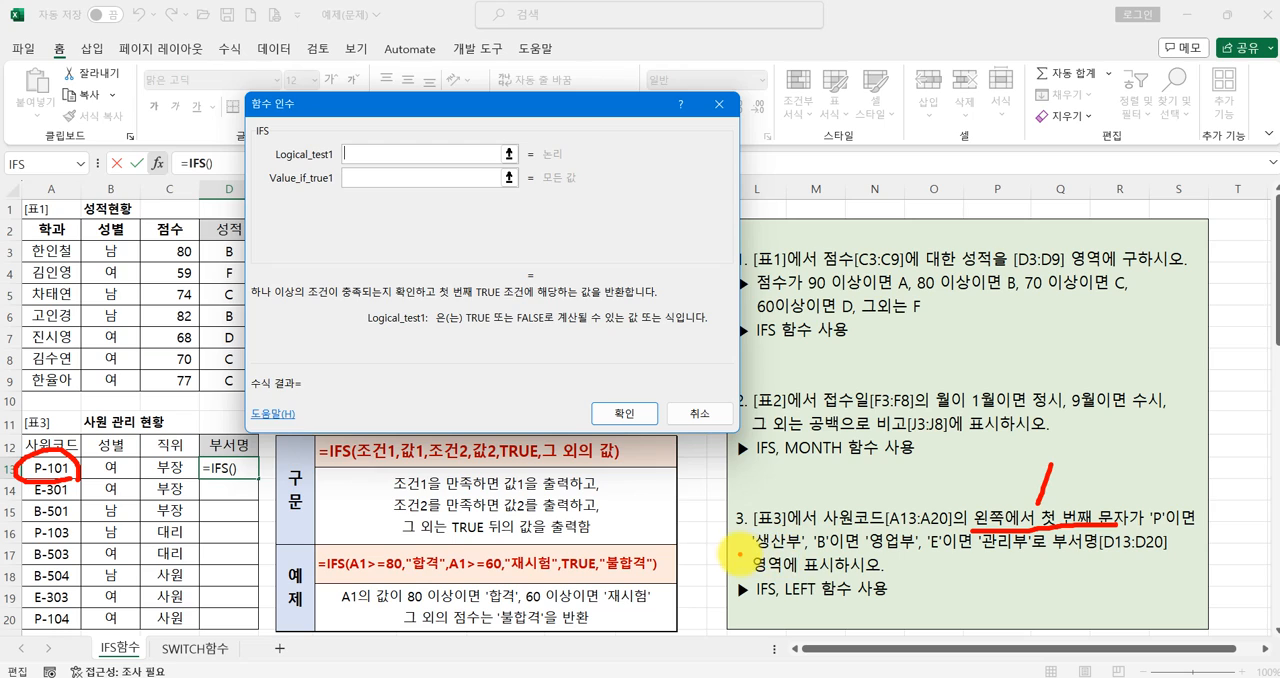
{"action": "left_click_drag", "start_coordinate": [742, 553], "coordinate": [892, 542]}
{"action": "left_click_drag", "start_coordinate": [984, 546], "coordinate": [1008, 551]}
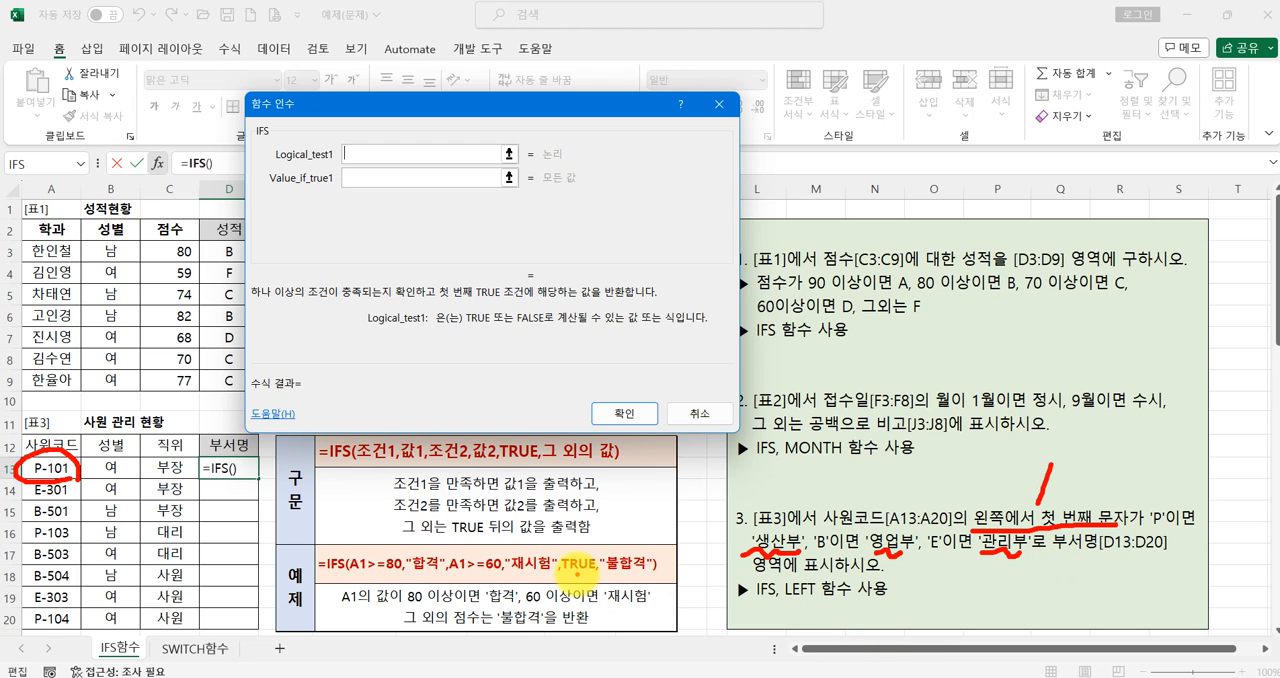
{"action": "left_click_drag", "start_coordinate": [592, 577], "coordinate": [645, 558]}
{"action": "left_click_drag", "start_coordinate": [568, 549], "coordinate": [665, 578]}
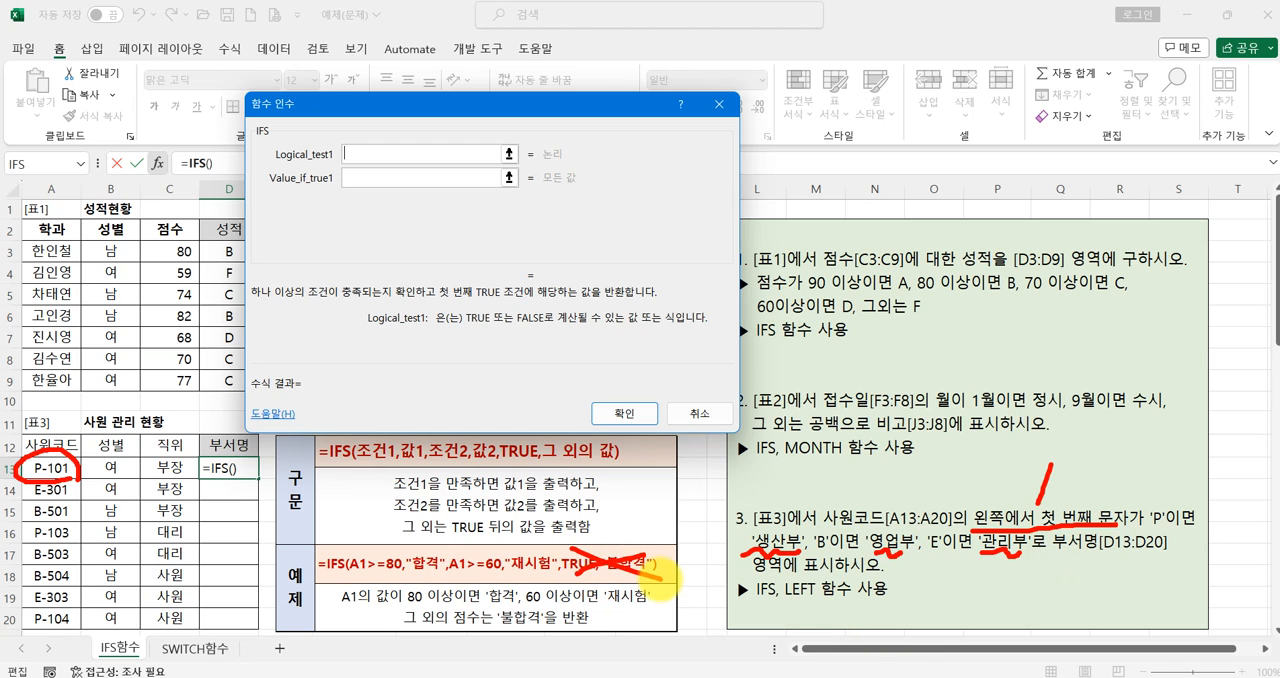
{"action": "key", "text": "Escape"}
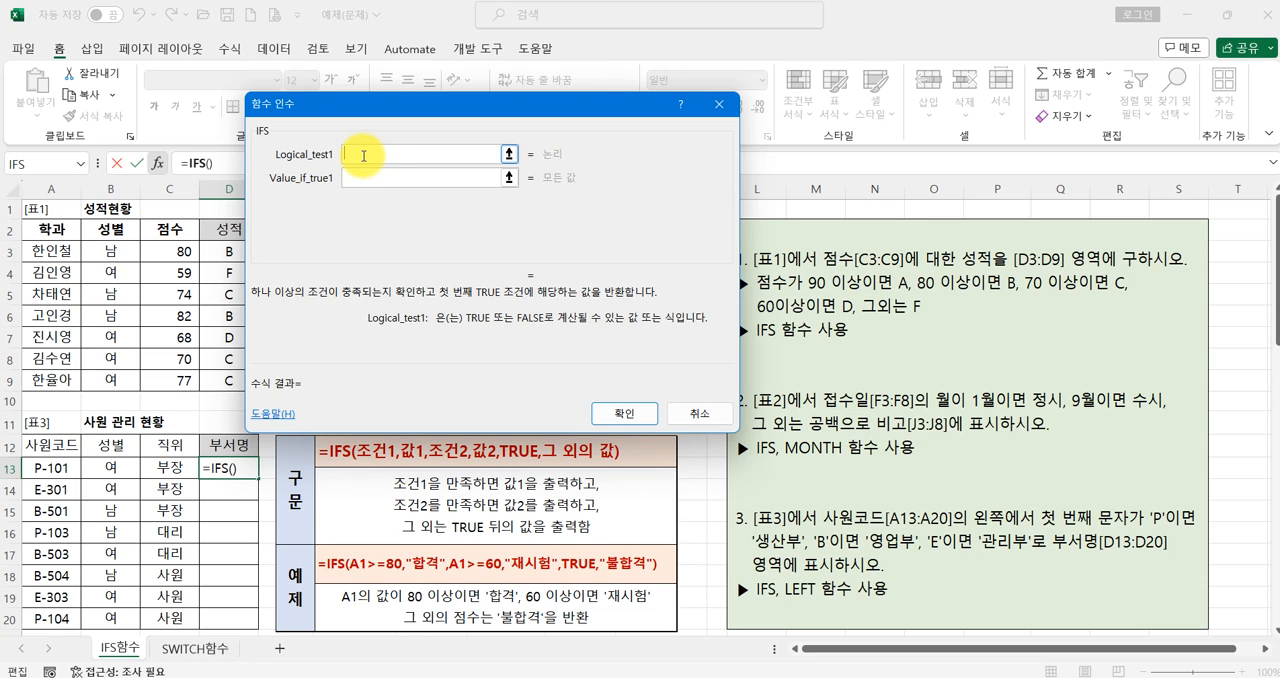
- Set the first IFS condition to LEFT(A13,1)="P" with the result 생산부
{"action": "type", "text": "ㅣㄷ"}
{"action": "key", "text": "BackSpace"}
{"action": "key", "text": "BackSpace"}
{"action": "type", "text": ";E"}
{"action": "key", "text": "BackSpace"}
{"action": "type", "text": "--LE"}
{"action": "key", "text": "BackSpace"}
{"action": "key", "text": "BackSpace"}
{"action": "key", "text": "BackSpace"}
{"action": "key", "text": "BackSpace"}
{"action": "key", "text": "BackSpace"}
{"action": "type", "text": "LEFT("}
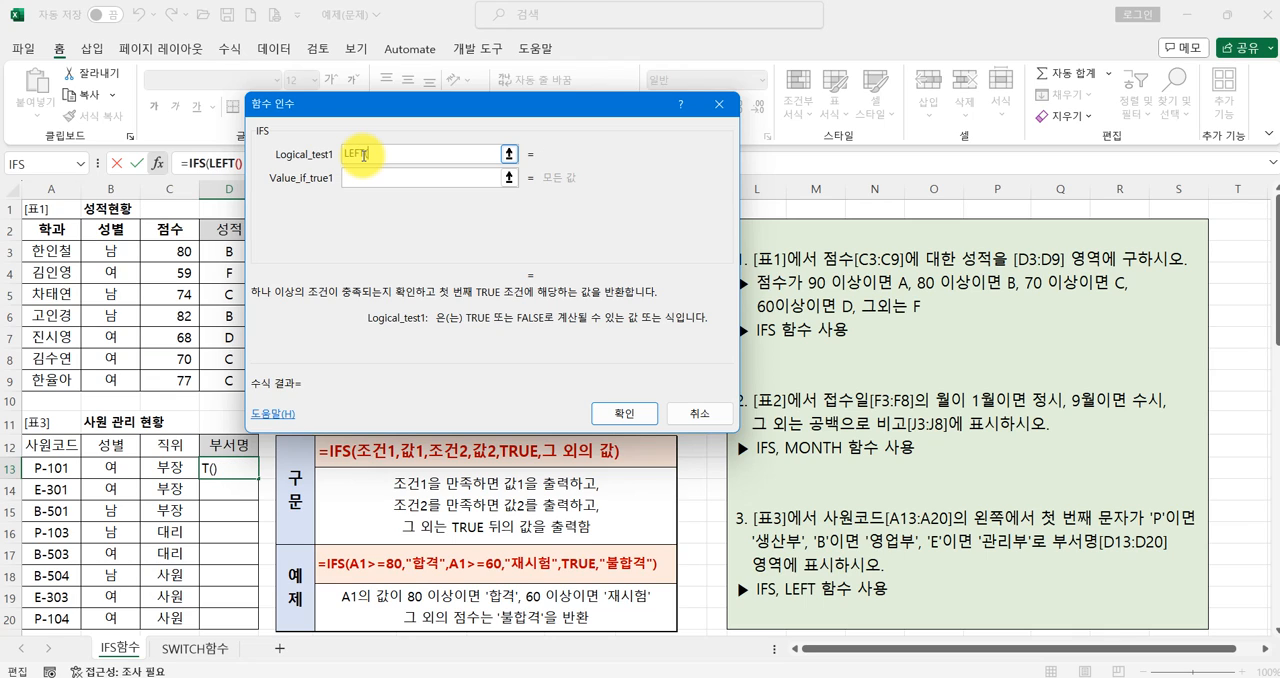
{"action": "left_click", "coordinate": [62, 466]}
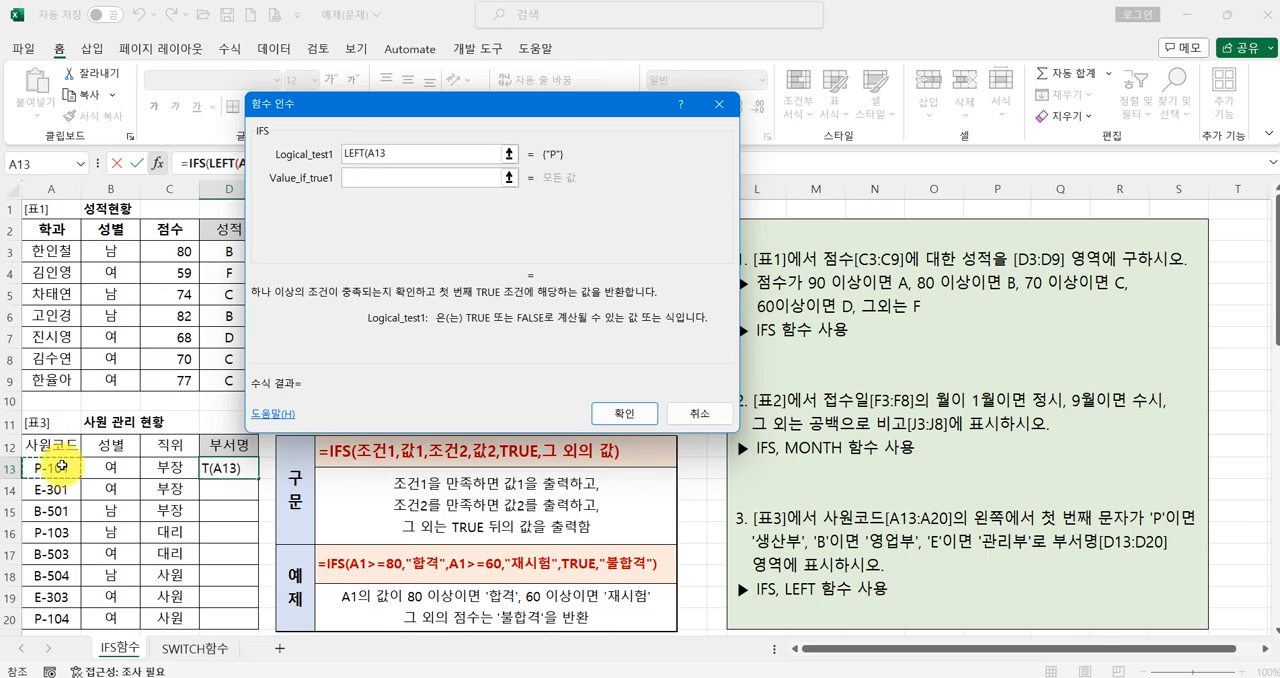
{"action": "type", "text": ",1)="}
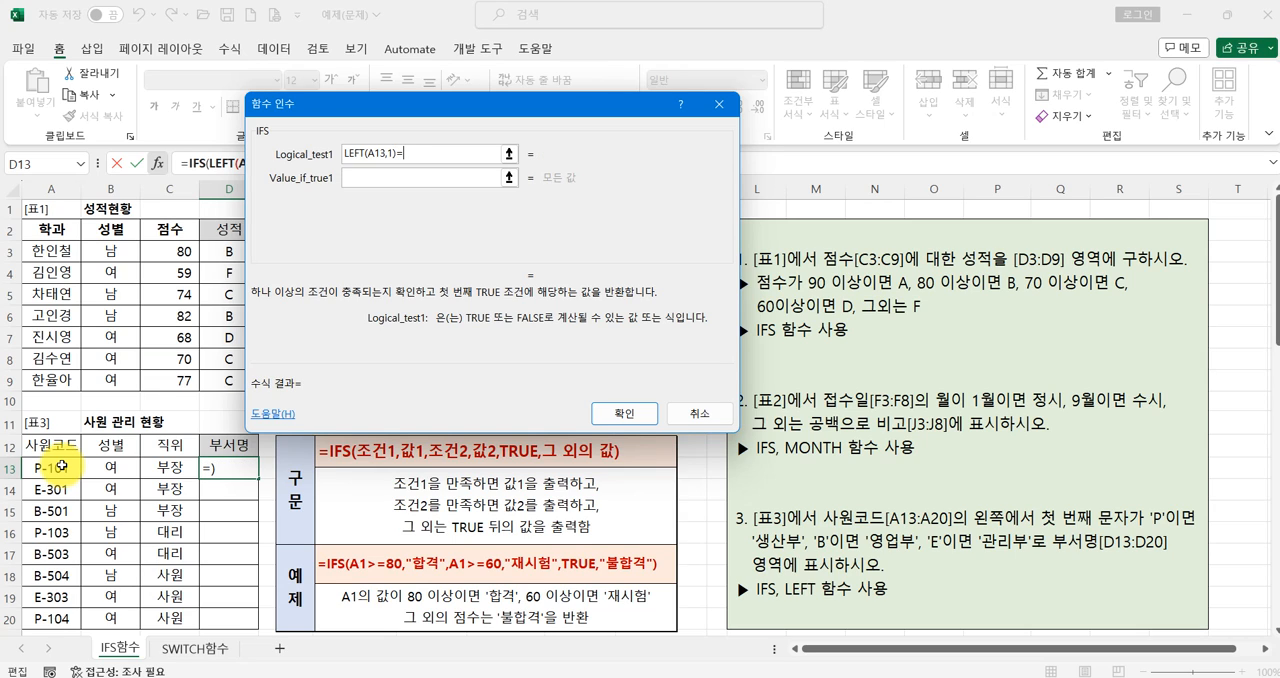
{"action": "type", "text": "\"P\""}
{"action": "key", "text": "Tab"}
{"action": "type", "text": "\"생산부\""}
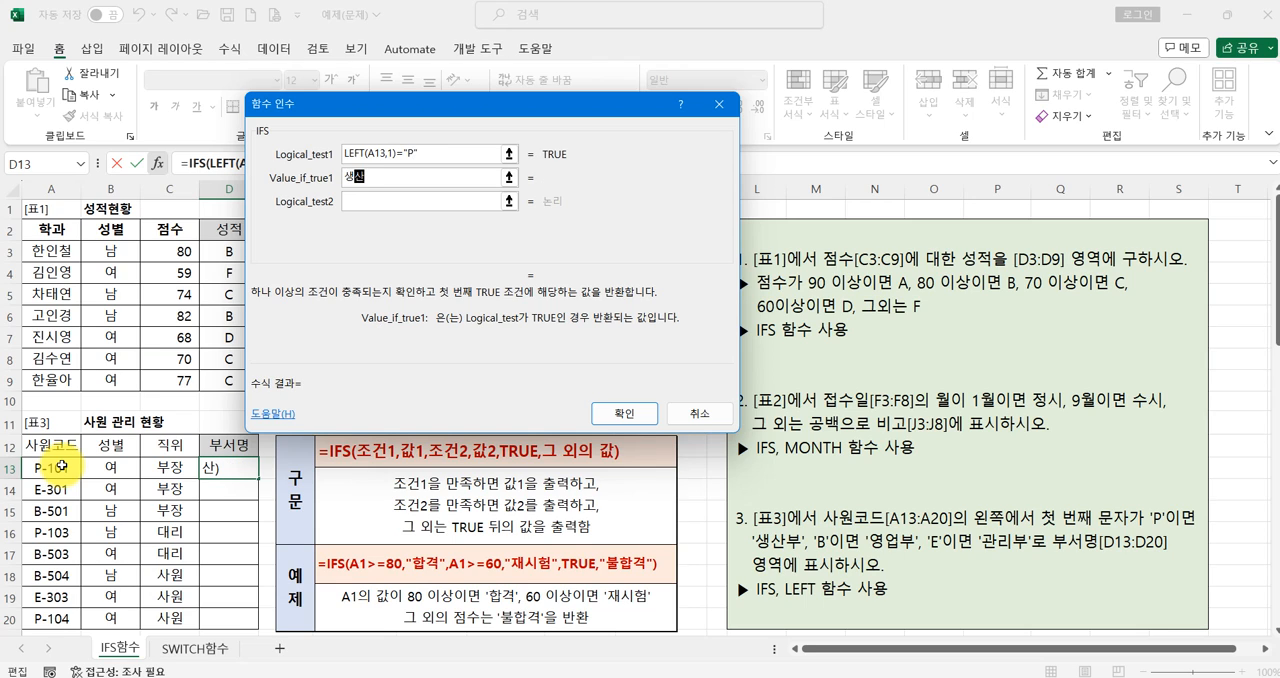
{"action": "key", "text": "Tab"}
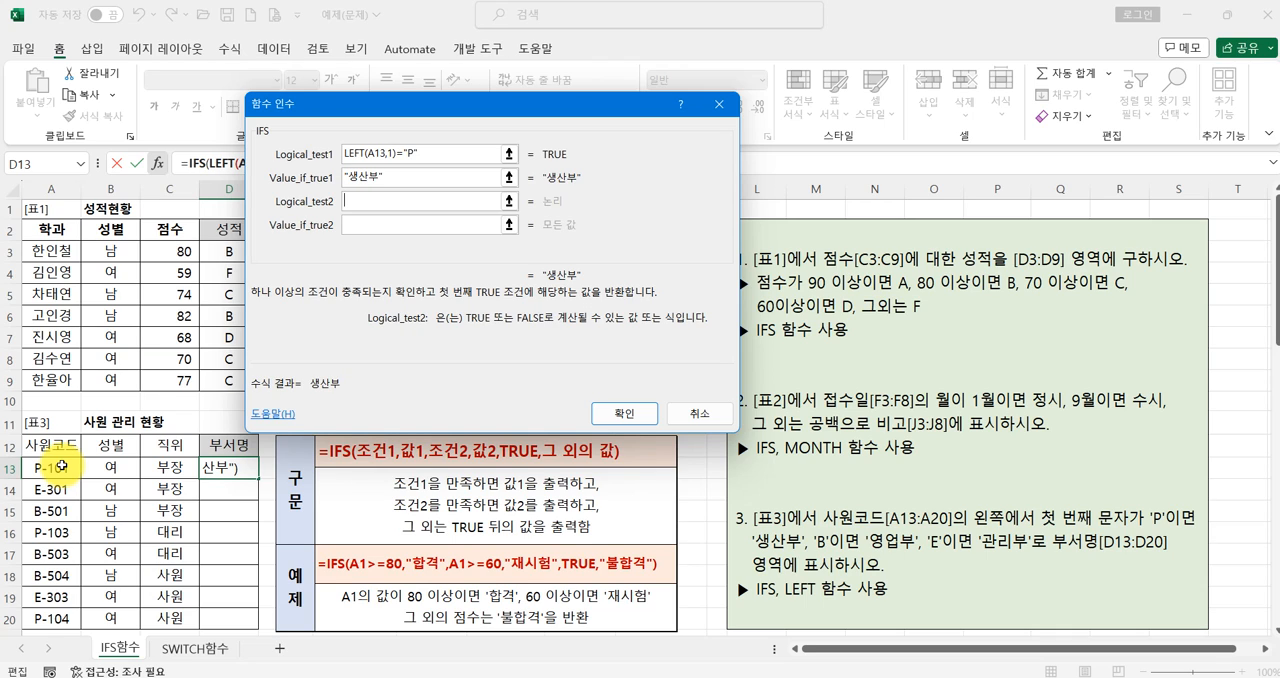
- Set the second IFS condition to LEFT(A13,1)="B" with the result 영업부
{"action": "type", "text": "LEFT("}
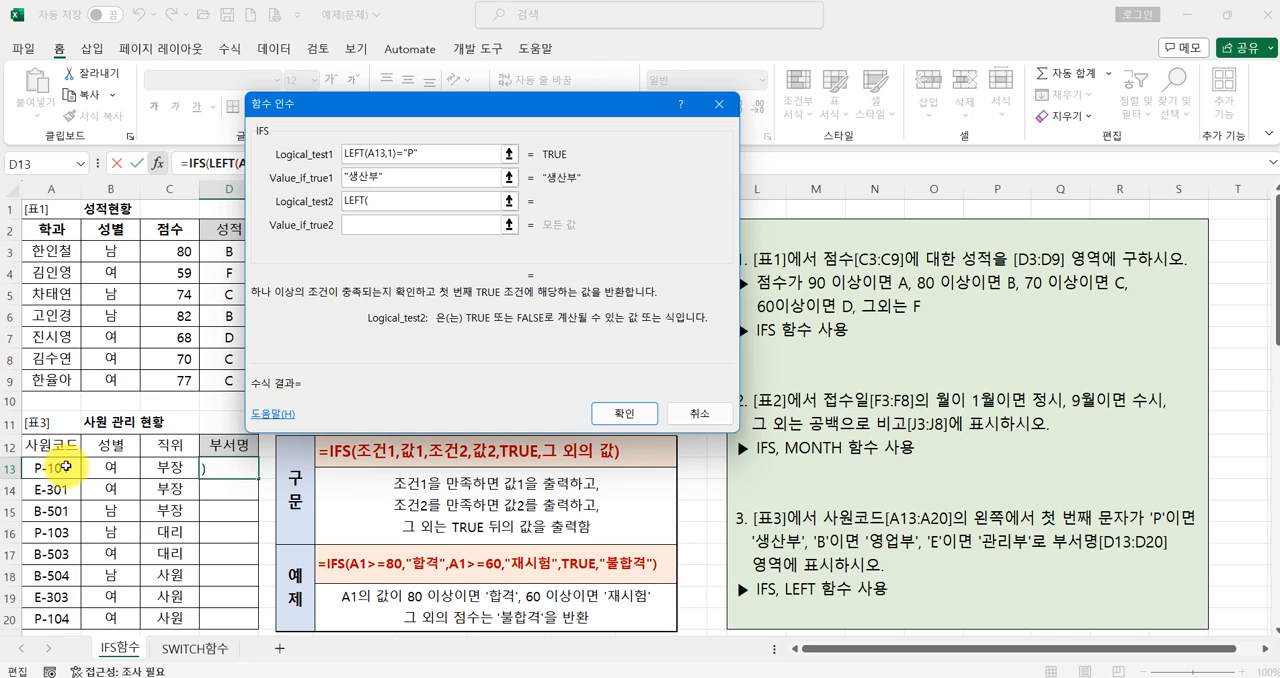
{"action": "left_click", "coordinate": [62, 466]}
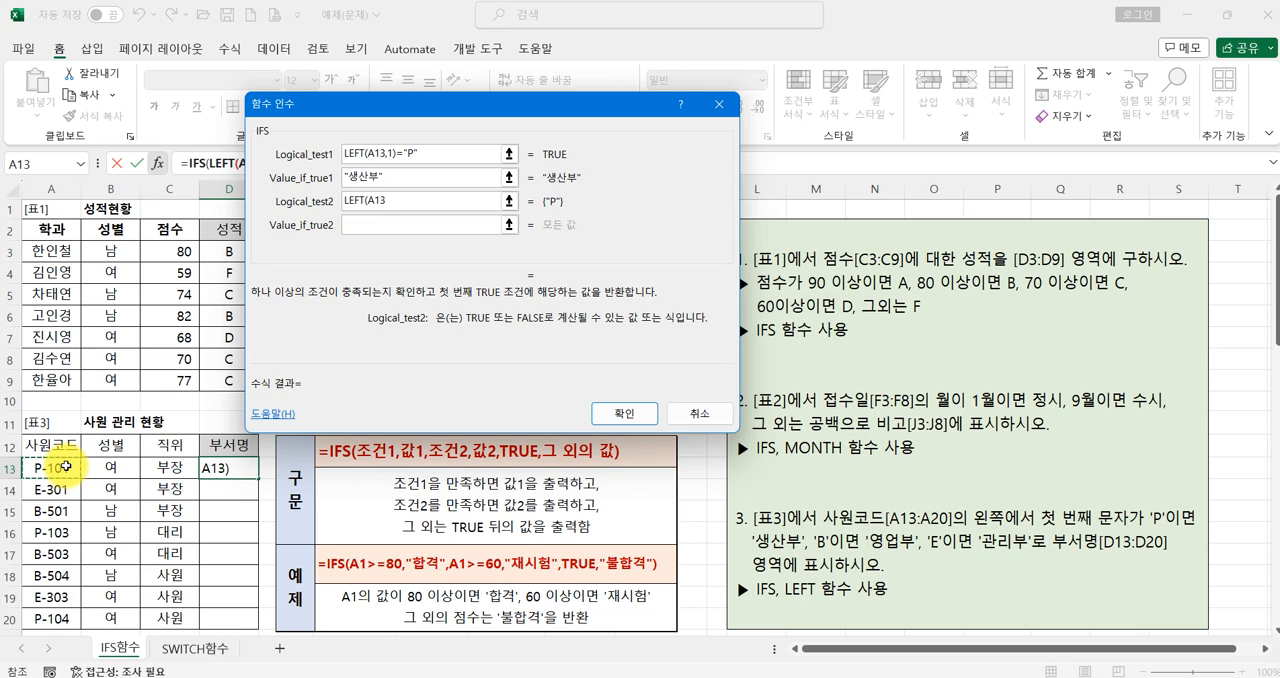
{"action": "type", "text": ",1)=\"B\""}
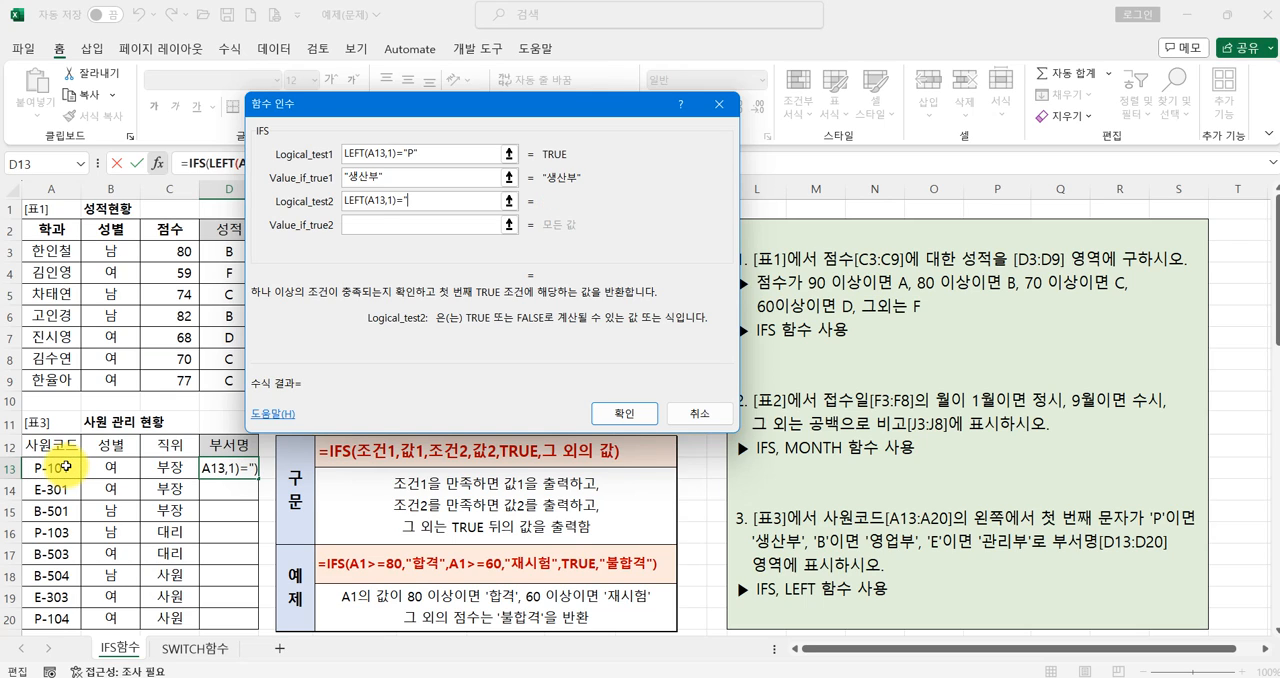
{"action": "key", "text": "Tab"}
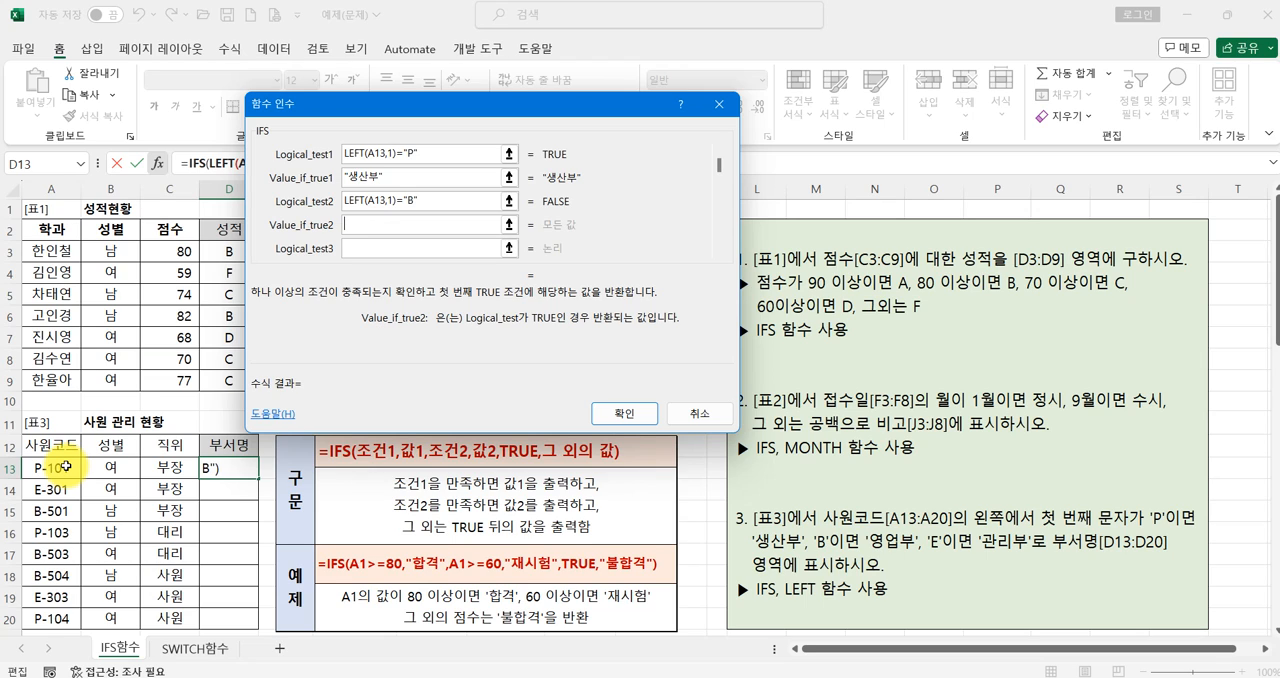
{"action": "type", "text": "\"영업부\""}
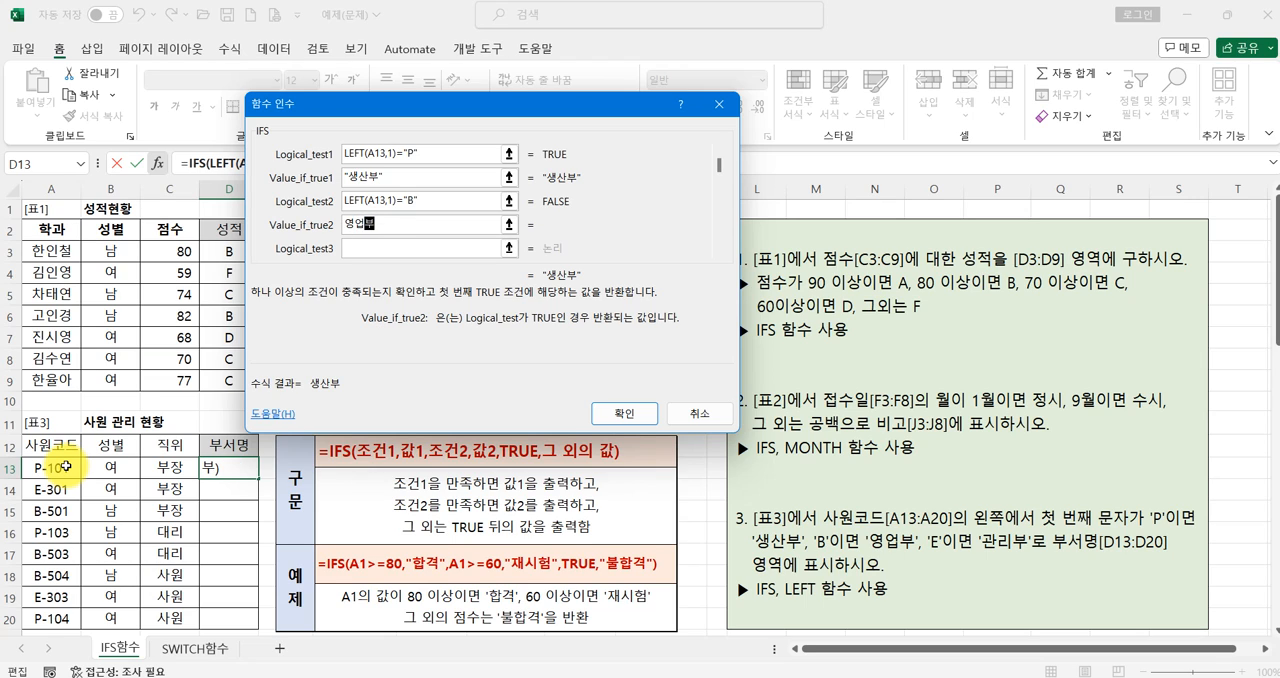
{"action": "key", "text": "Tab"}
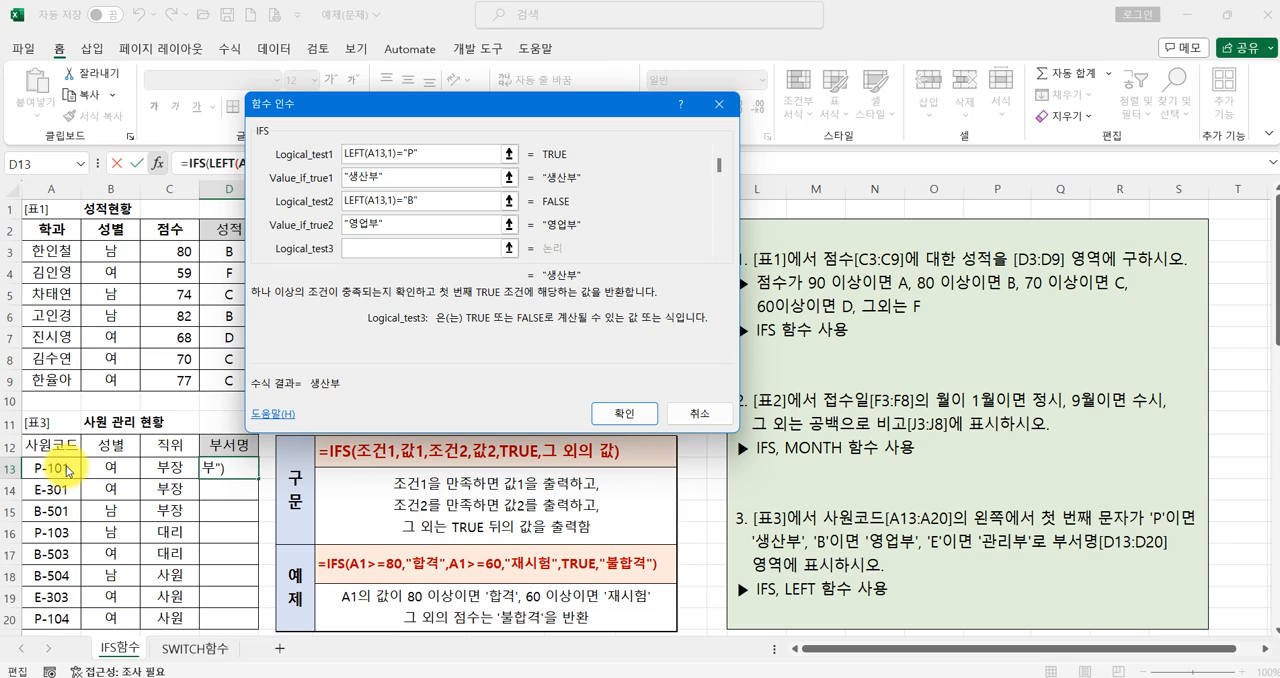
- Set the third IFS condition to LEFT(A13,1)="E" with the result 관리부, and enter the formula in D13
{"action": "type", "text": "LEFT"}
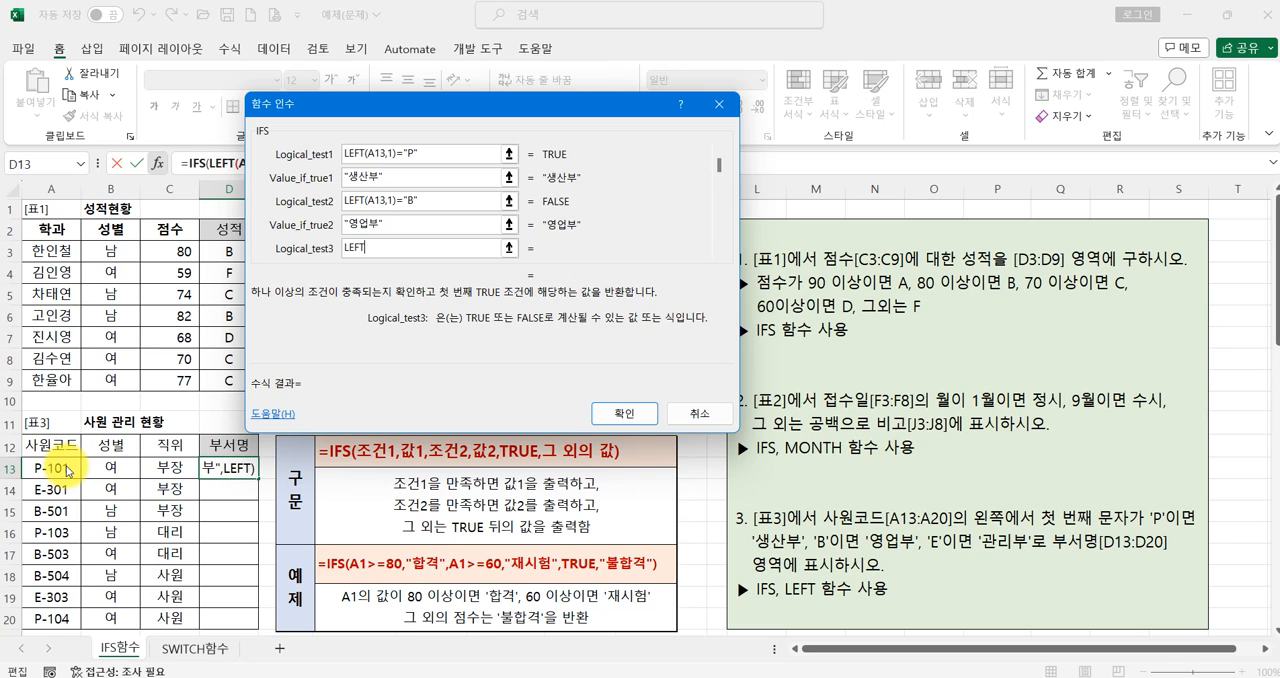
{"action": "type", "text": "("}
{"action": "left_click", "coordinate": [62, 467]}
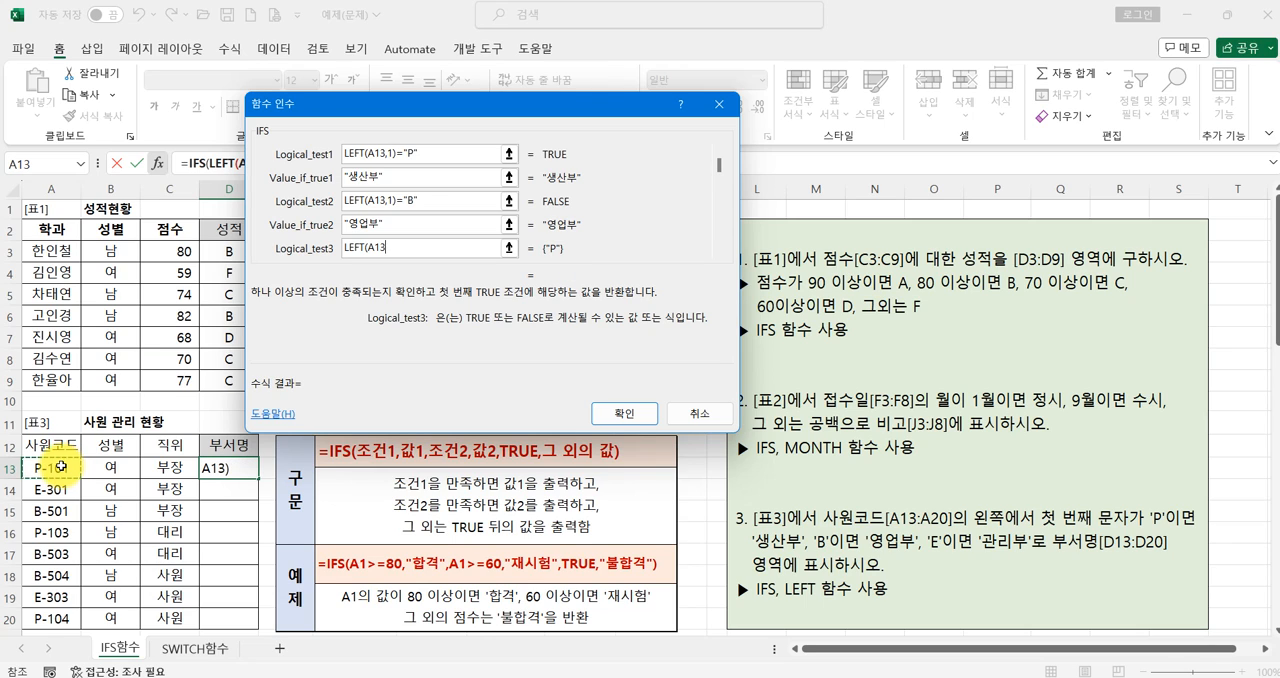
{"action": "type", "text": ",1)=\"E\""}
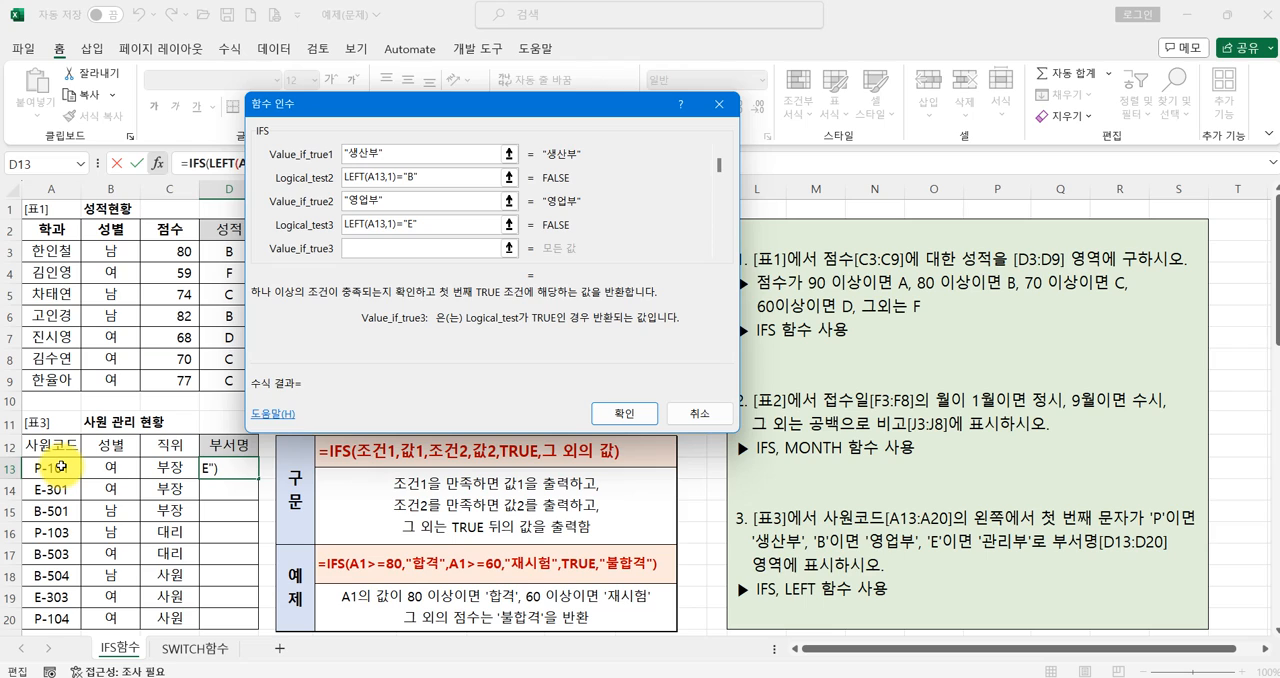
{"action": "type", "text": "관리부"}
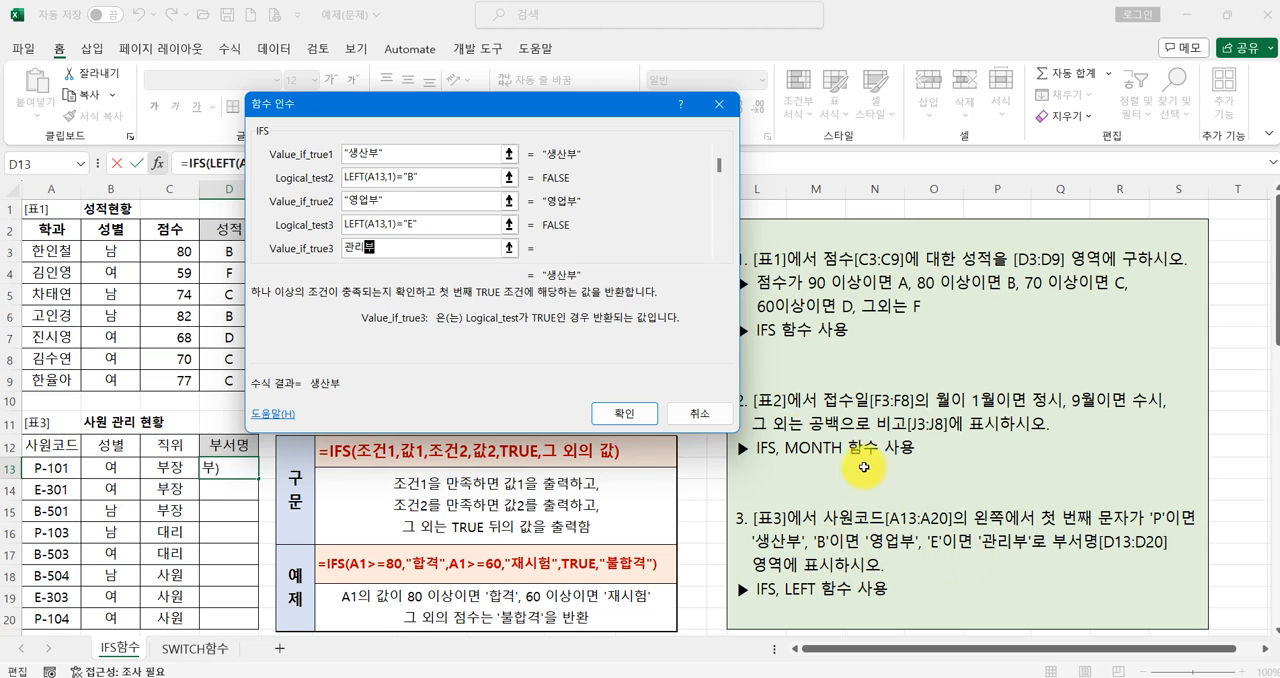
{"action": "left_click", "coordinate": [443, 222]}
{"action": "left_click", "coordinate": [421, 246]}
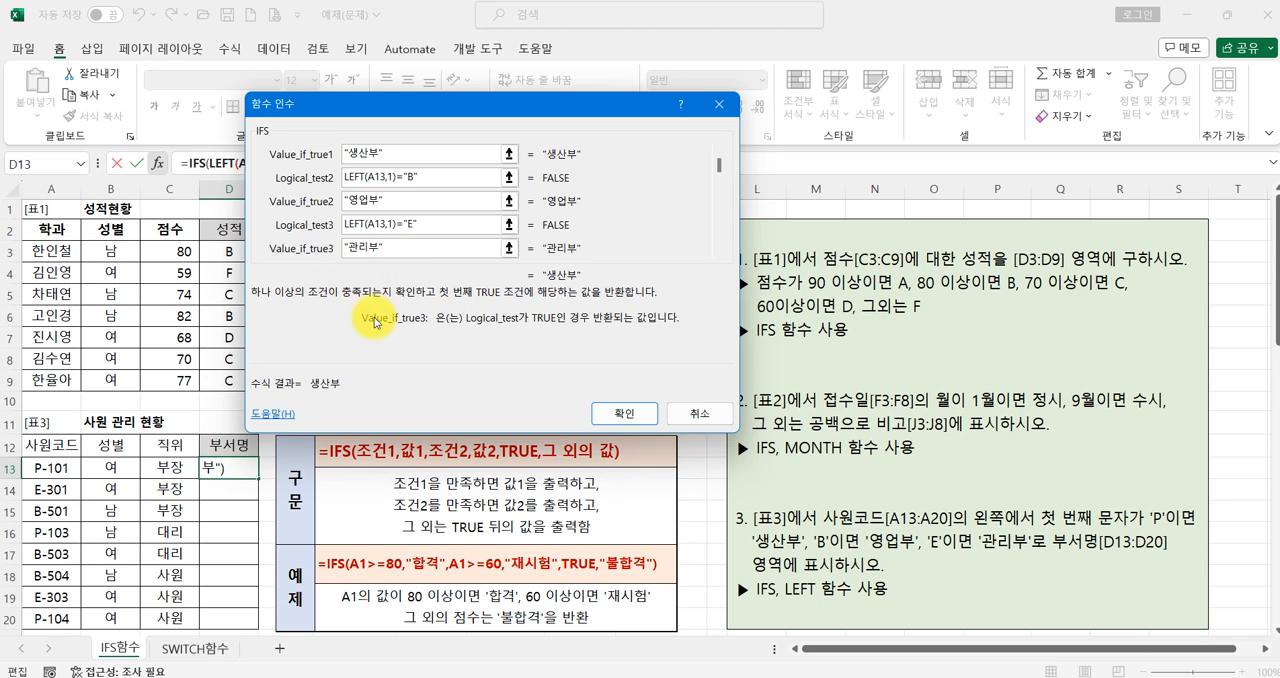
{"action": "left_click", "coordinate": [603, 418]}
- Fill the D13 formula down through D20 in table 3's 부서명 column and reselect D13
{"action": "left_click_drag", "start_coordinate": [259, 478], "coordinate": [257, 625]}
{"action": "left_click", "coordinate": [225, 467]}
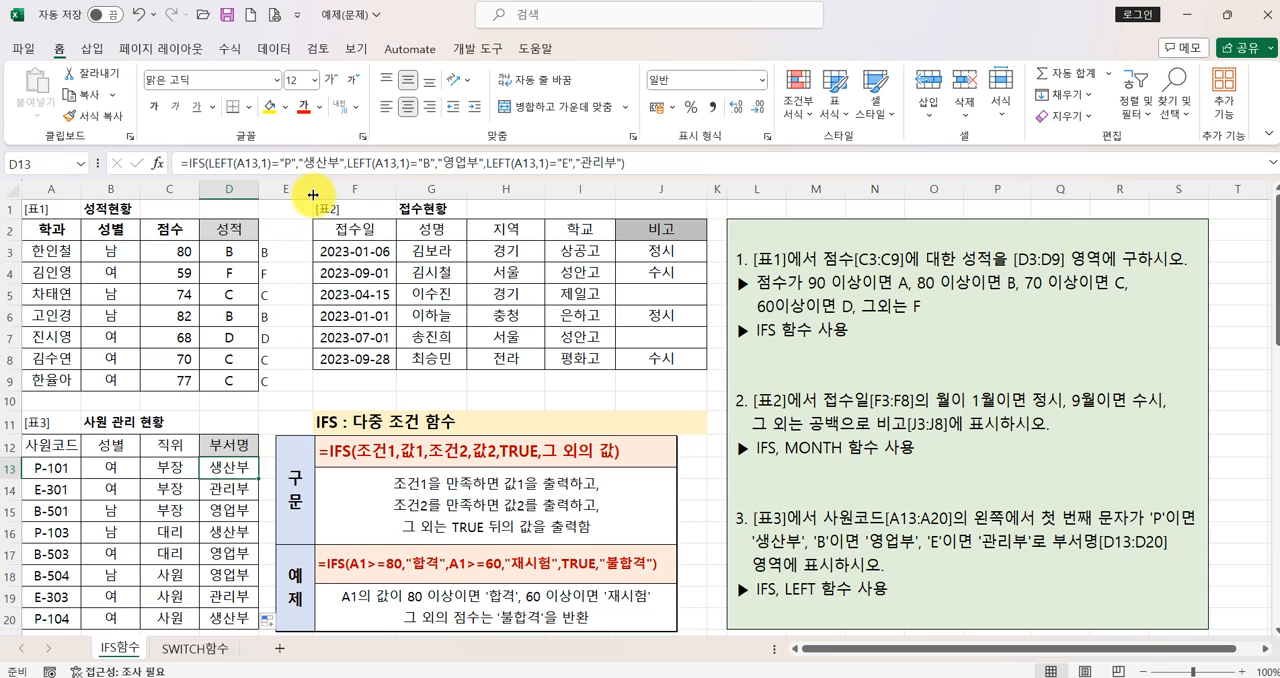
- Widen column E slightly and move the IFS syntax picture clear of it
{"action": "left_click_drag", "start_coordinate": [312, 195], "coordinate": [327, 192]}
{"action": "left_click_drag", "start_coordinate": [367, 490], "coordinate": [438, 486]}
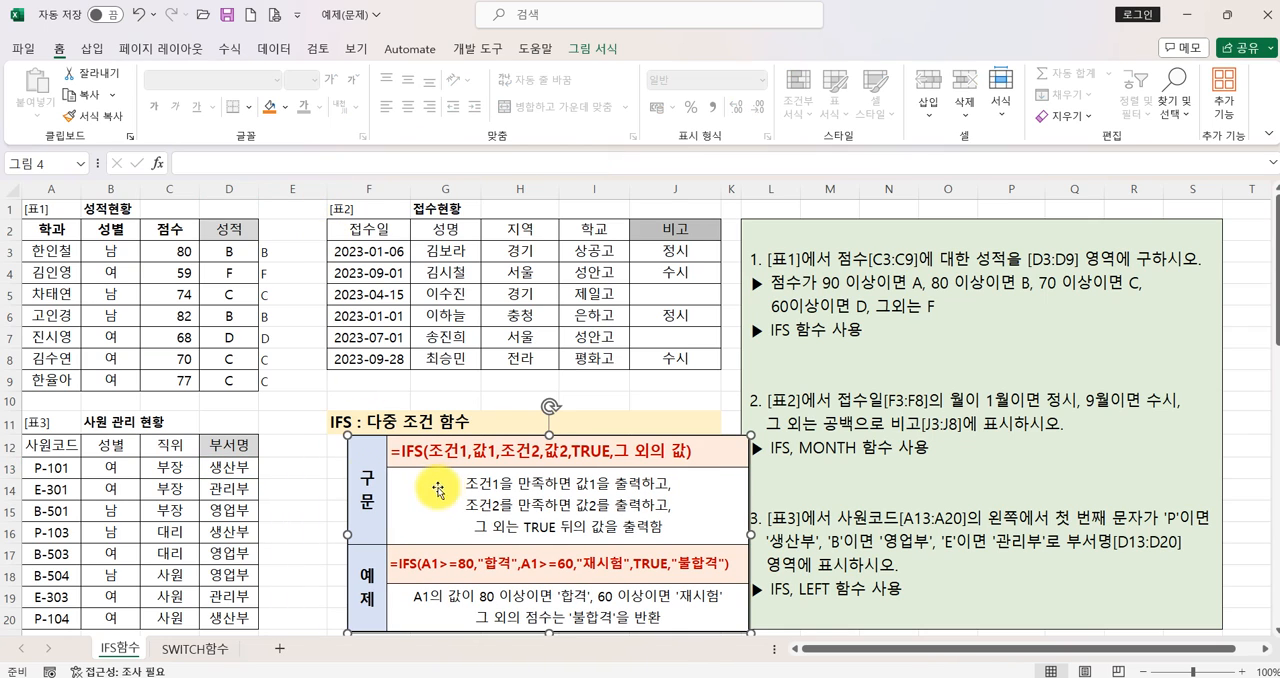
{"action": "left_click", "coordinate": [279, 467]}
{"action": "type", "text": "="}
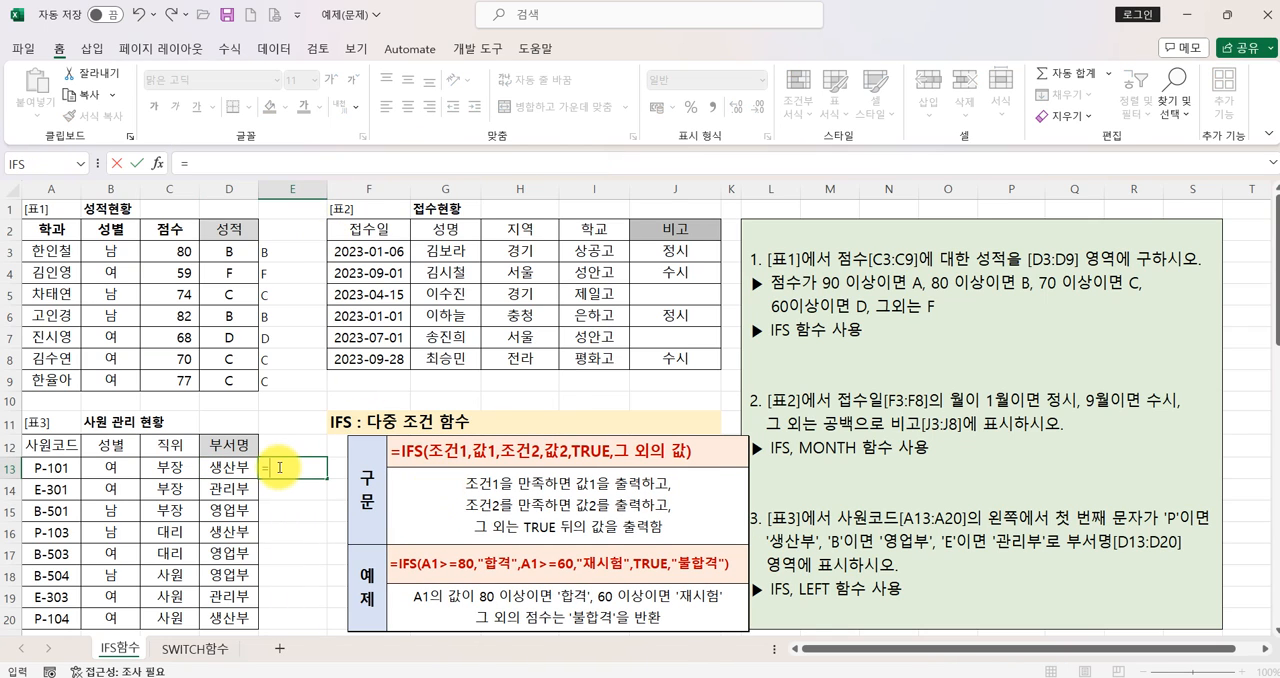
{"action": "type", "text": "IFS"}
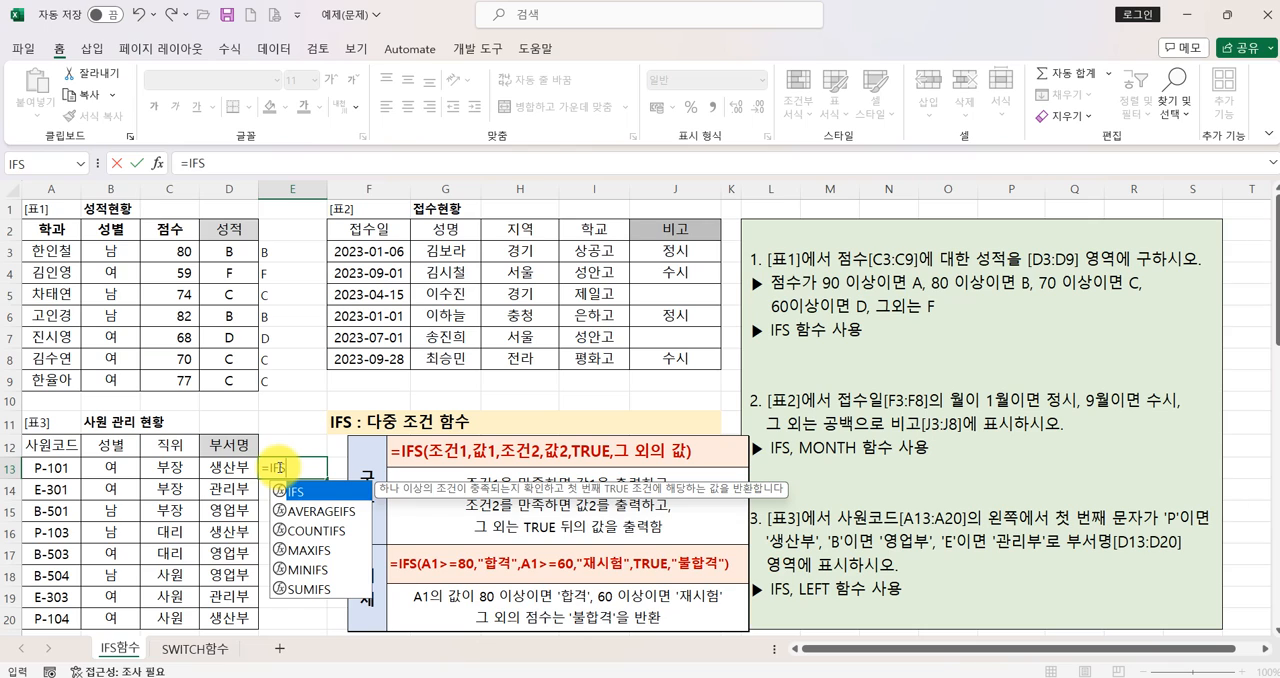
{"action": "type", "text": "("}
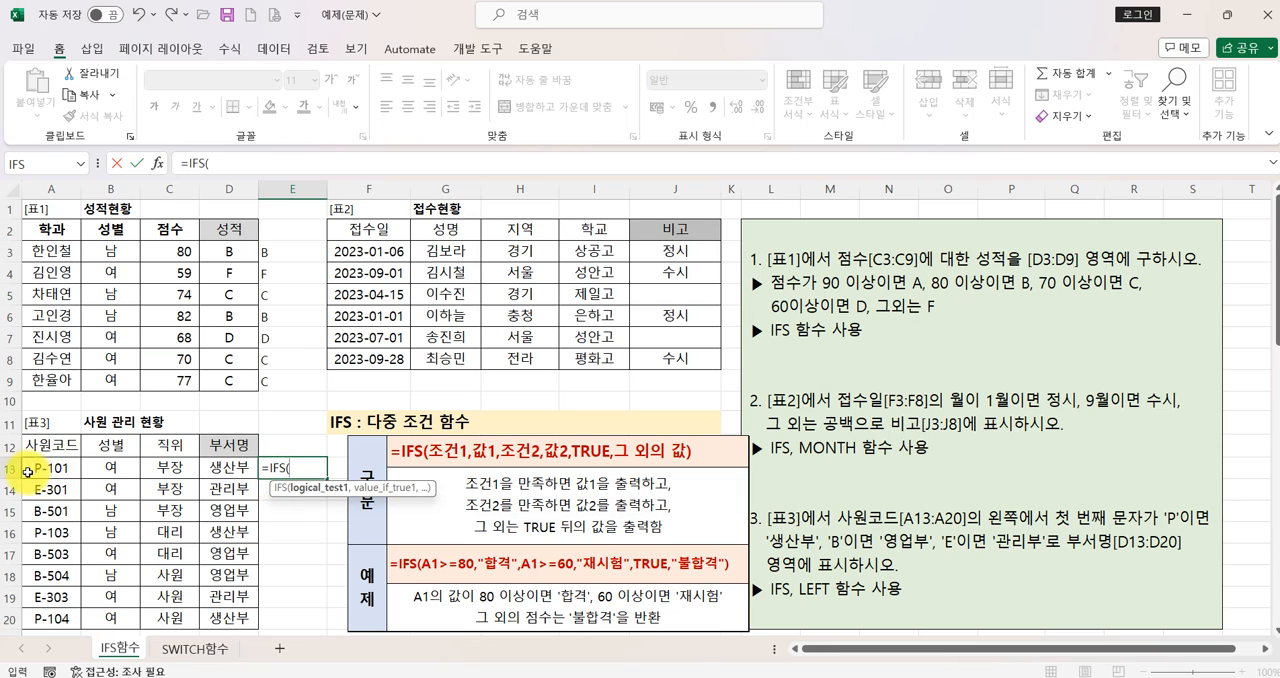
{"action": "type", "text": "LEFT"}
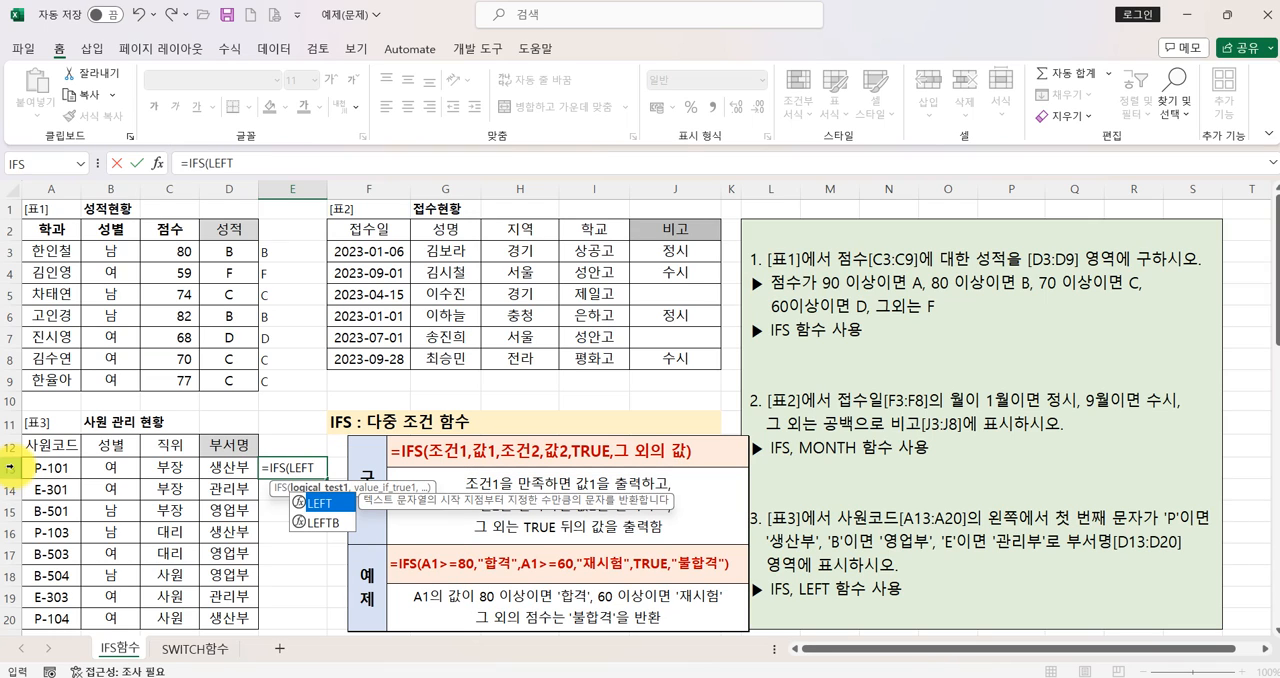
{"action": "type", "text": "("}
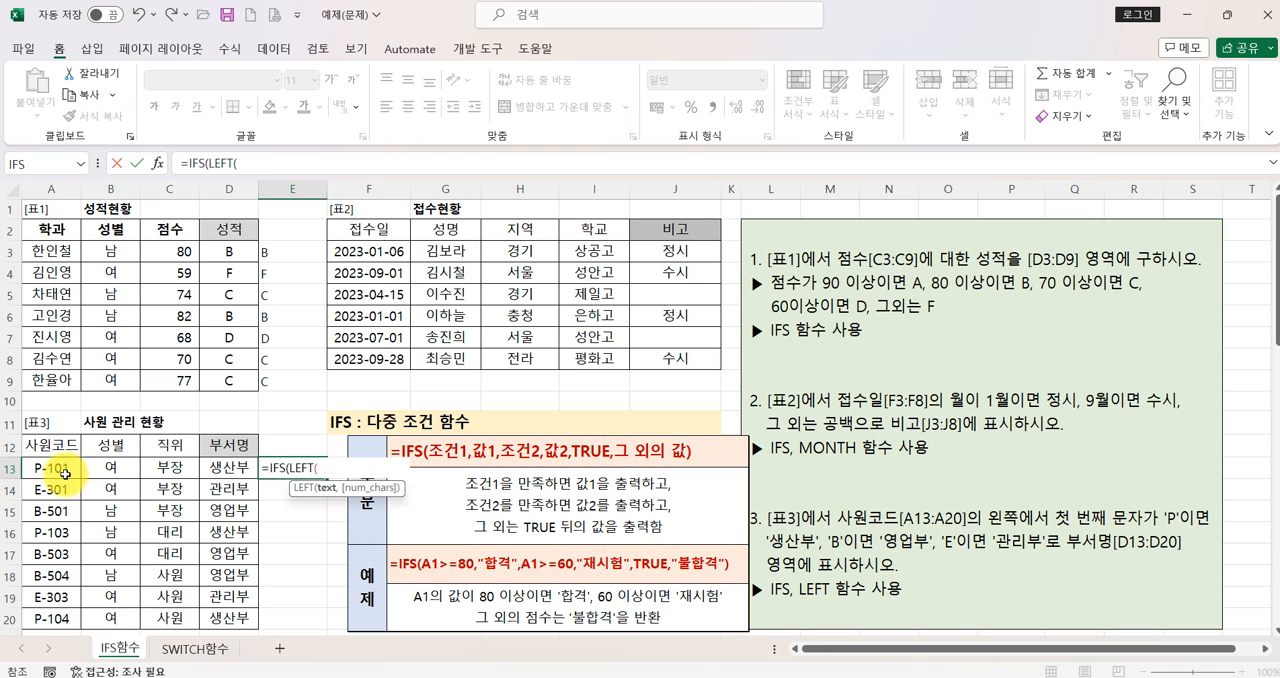
{"action": "left_click", "coordinate": [60, 472]}
{"action": "type", "text": ",1"}
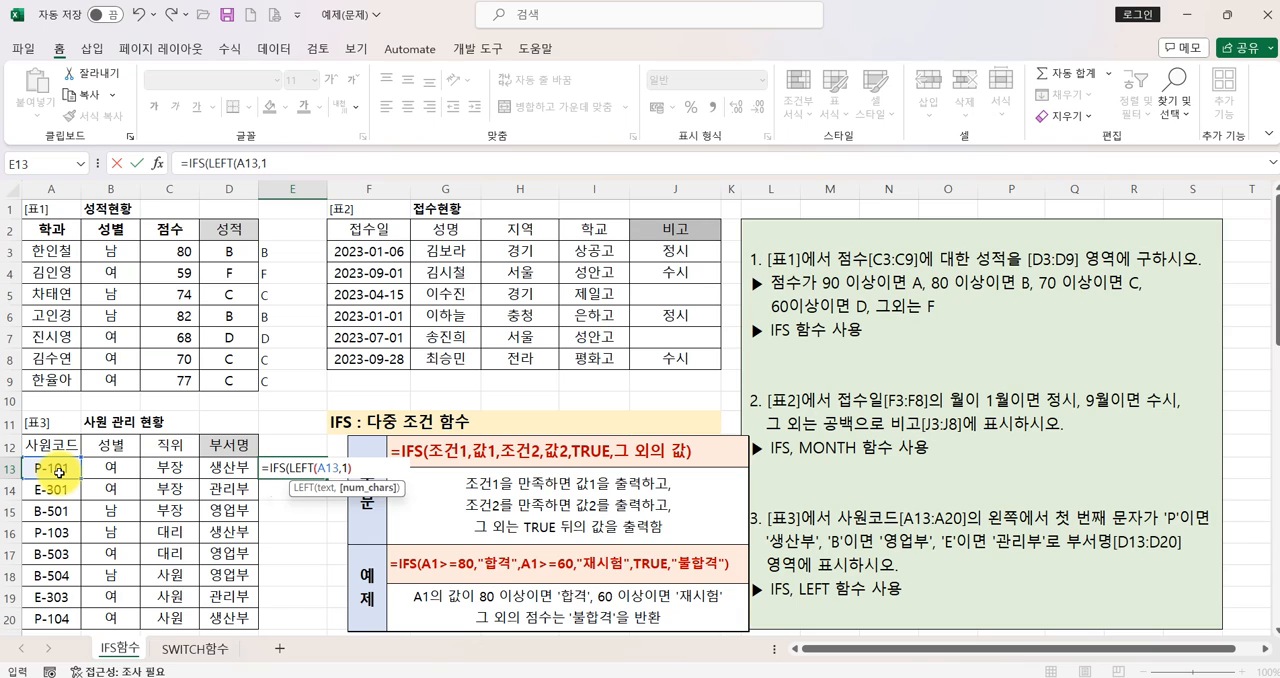
{"action": "type", "text": ")=\""}
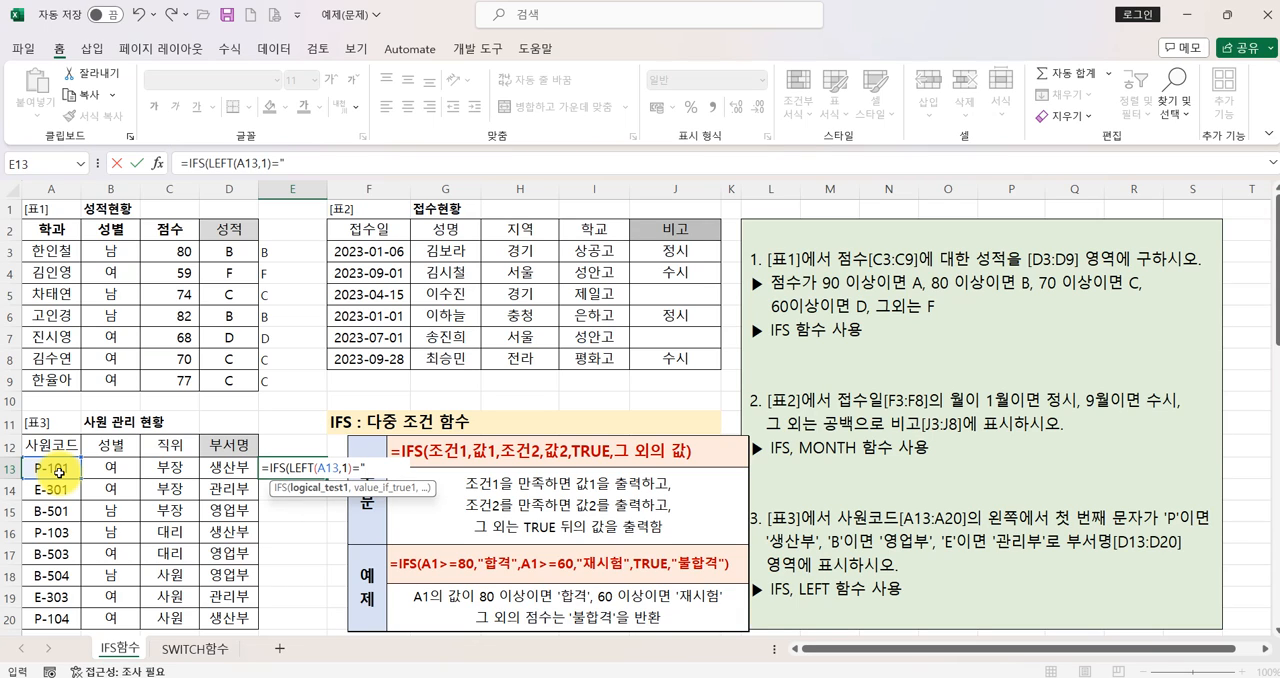
{"action": "type", "text": "P\",\""}
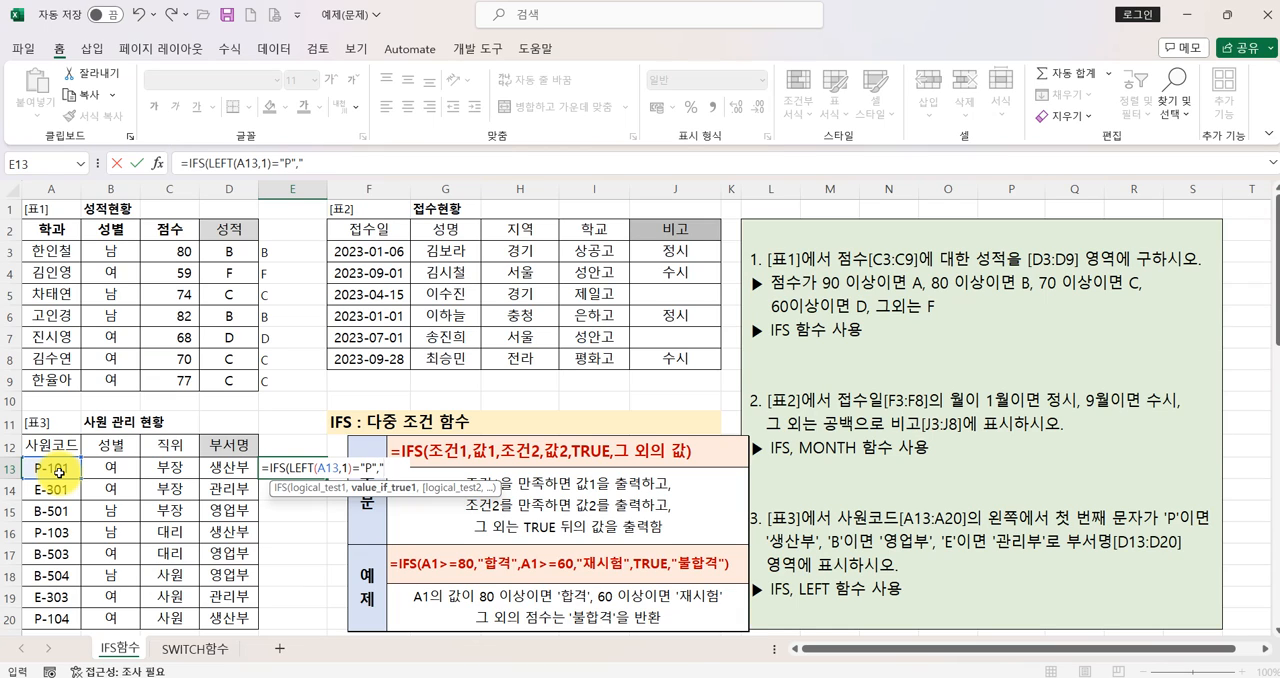
{"action": "type", "text": "생산부"}
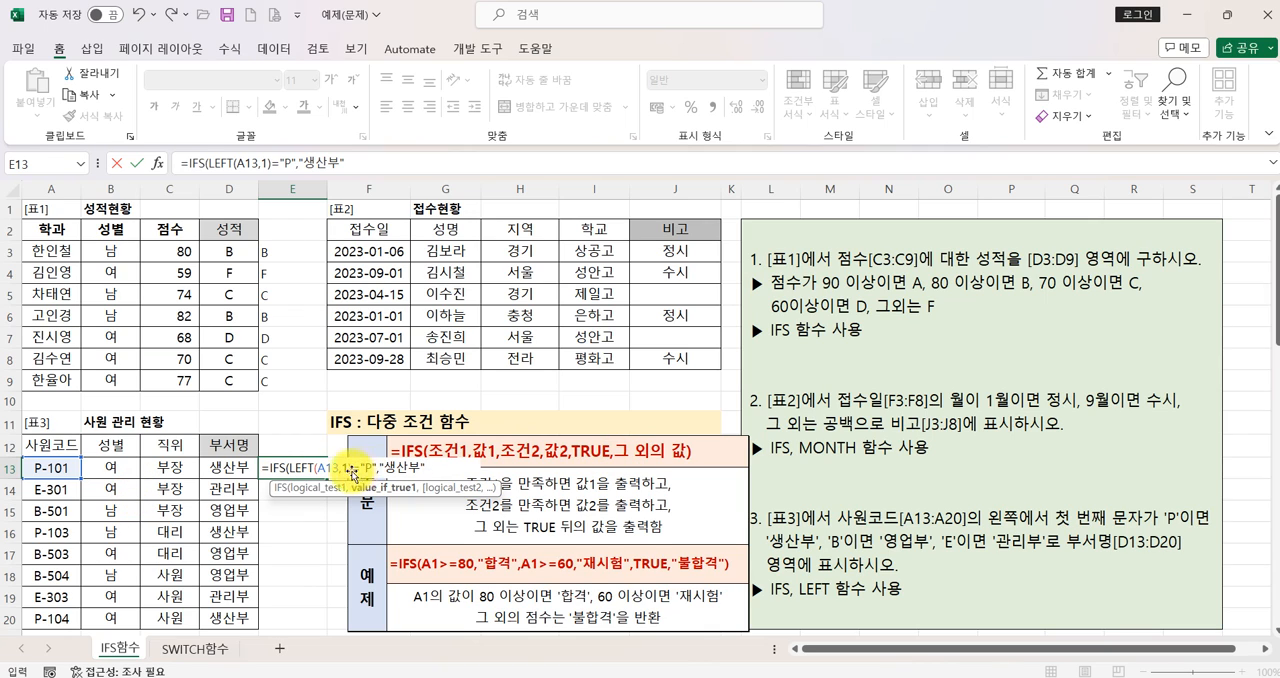
{"action": "key", "text": "Escape"}
- Review the IFS arguments of the 부서명 formula in D13 and close them without changes
{"action": "left_click", "coordinate": [242, 472]}
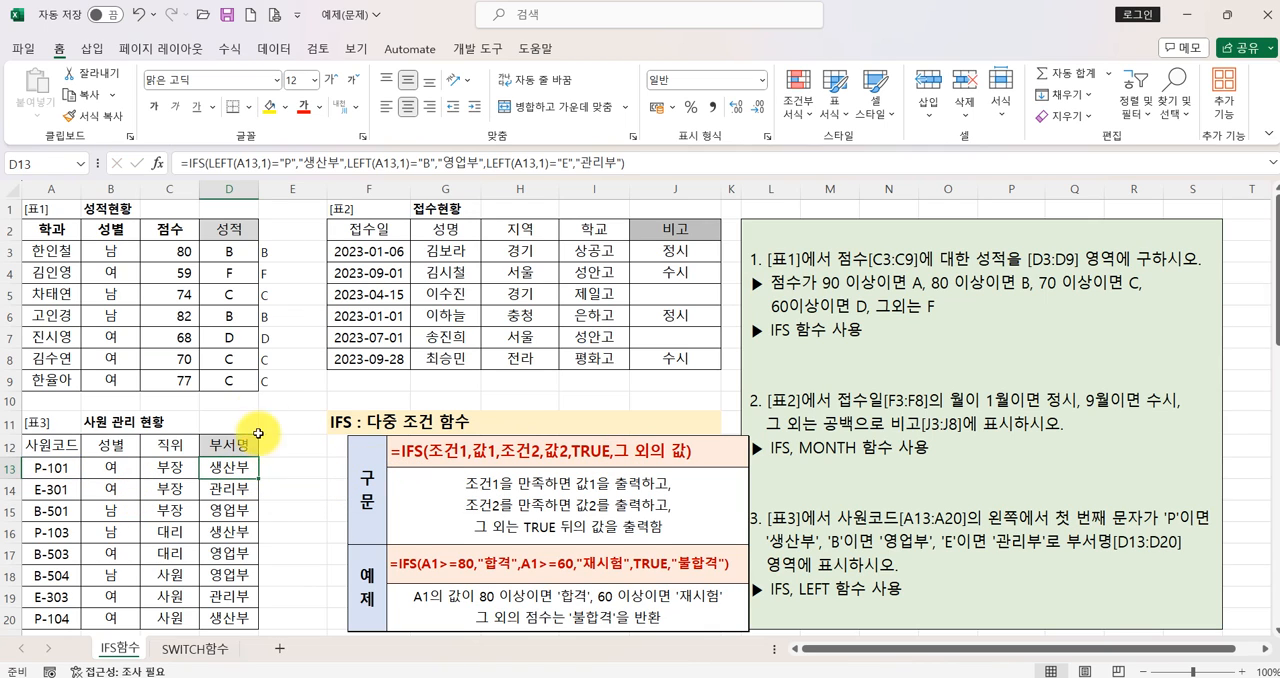
{"action": "left_click", "coordinate": [157, 163]}
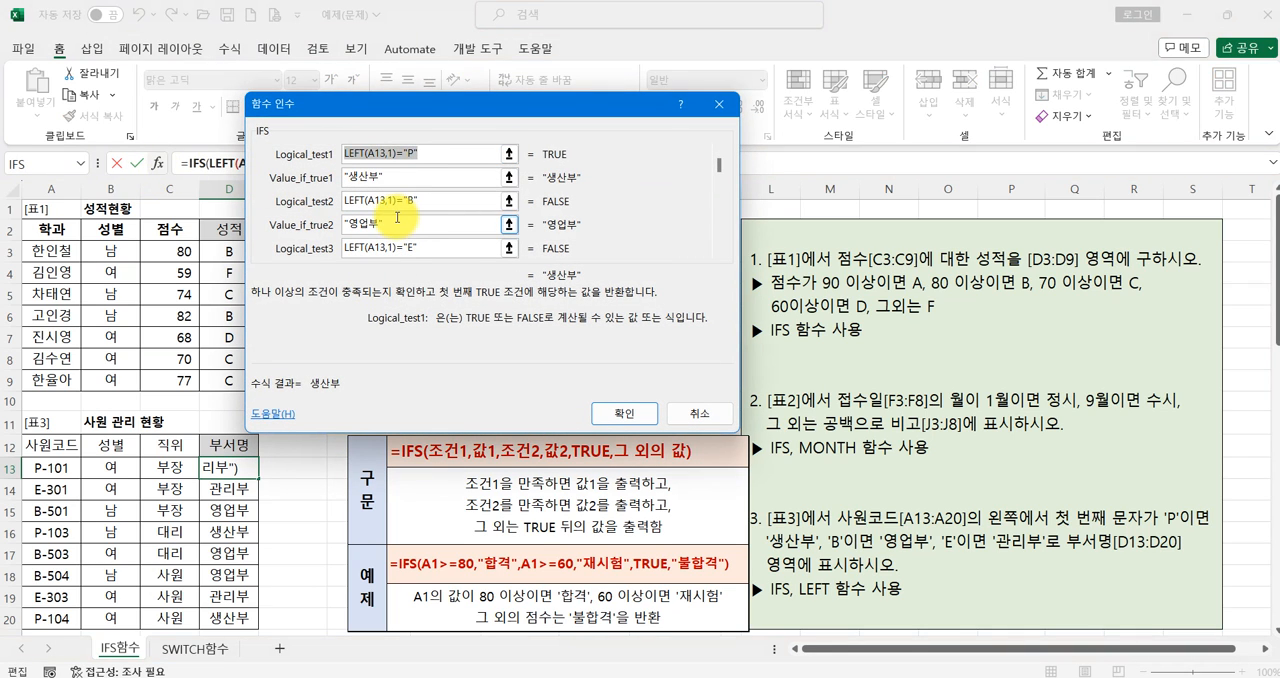
{"action": "left_click", "coordinate": [620, 411]}
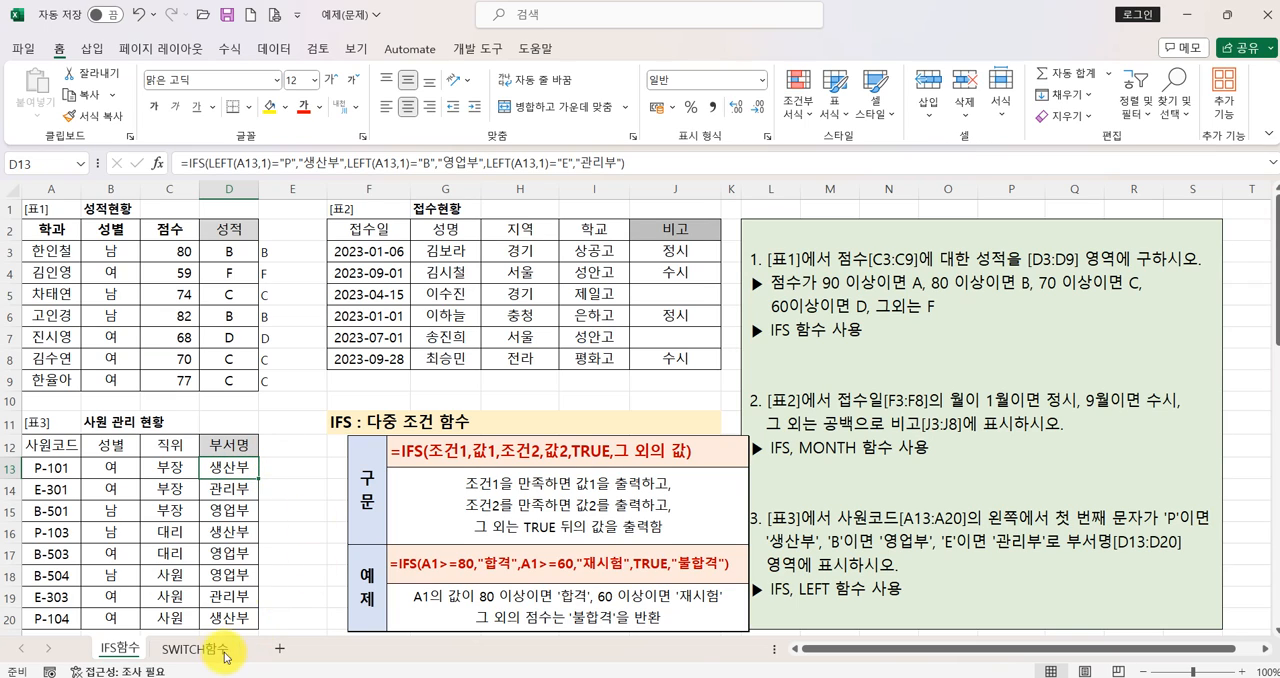
- On the SWITCH함수 sheet, search for the SWITCH function and insert it in E3, keeping table 1's 사원코드 column uncovered
{"action": "left_click", "coordinate": [198, 650]}
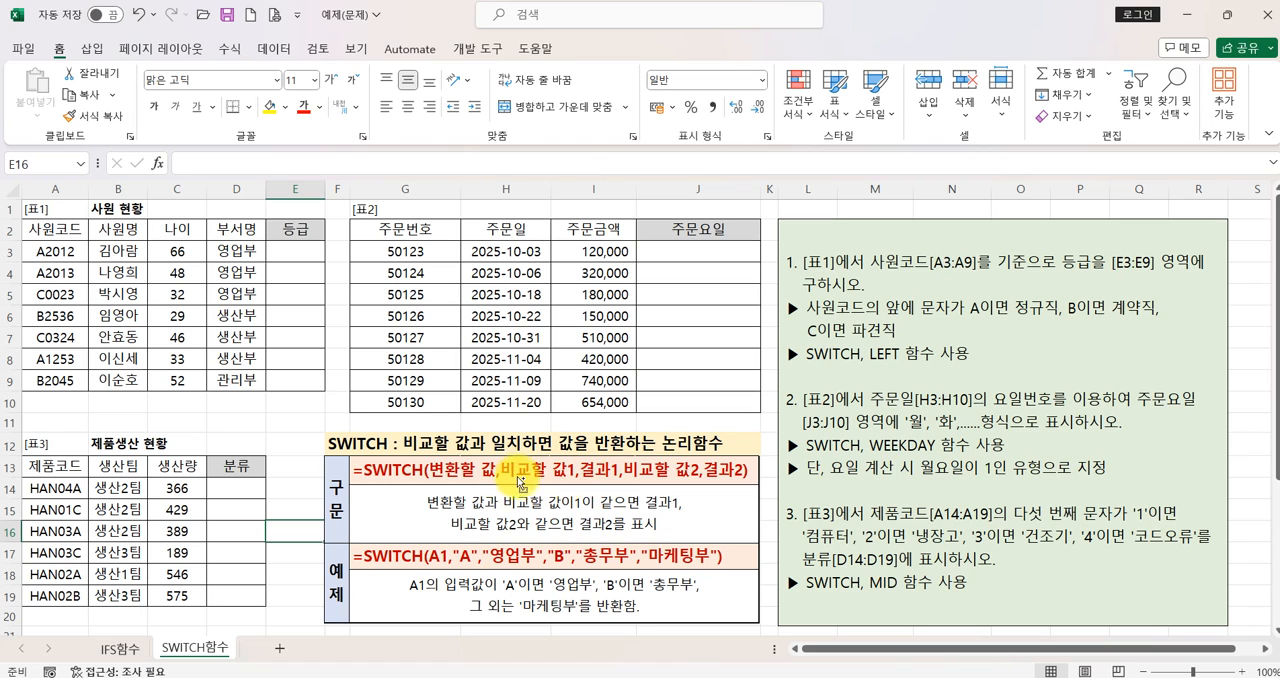
{"action": "left_click_drag", "start_coordinate": [420, 453], "coordinate": [621, 487]}
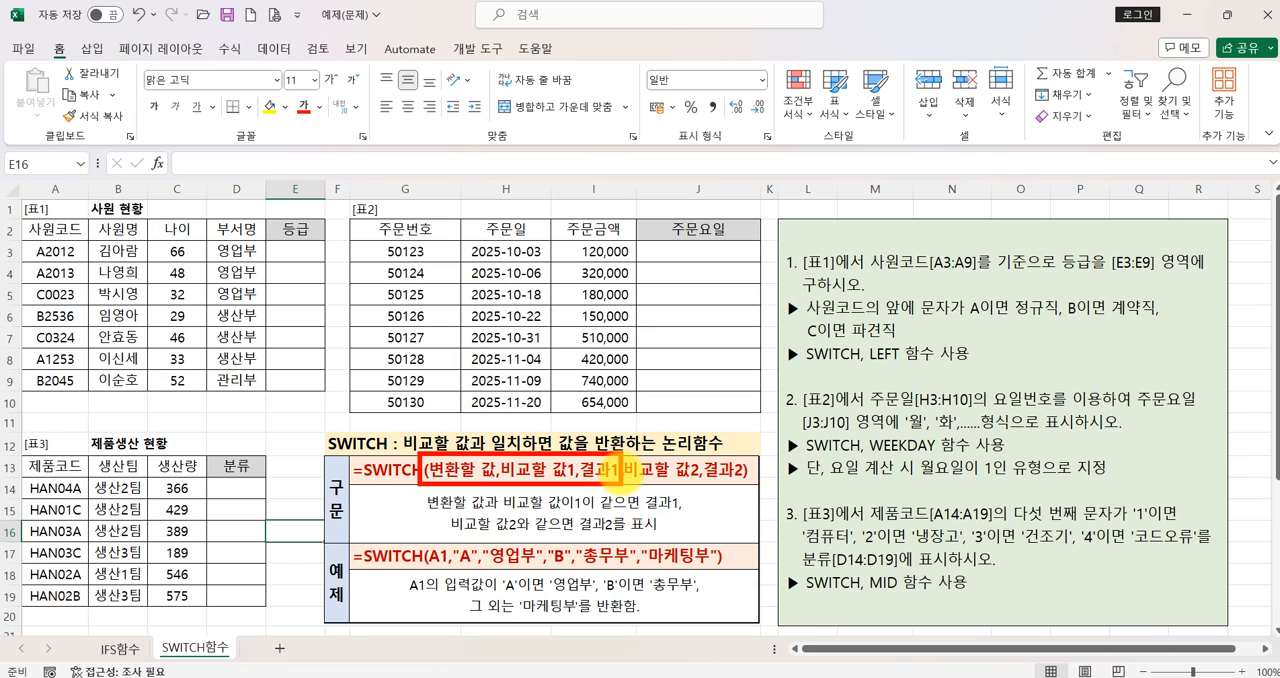
{"action": "left_click", "coordinate": [295, 254]}
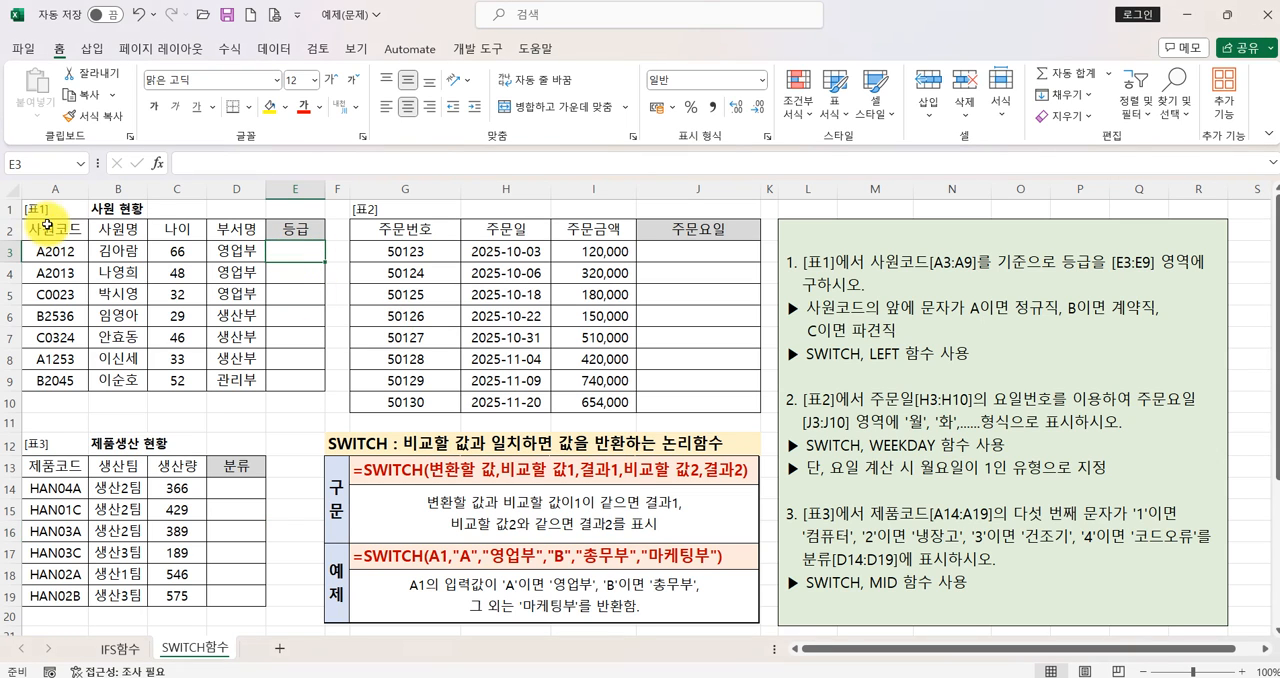
{"action": "left_click", "coordinate": [157, 162]}
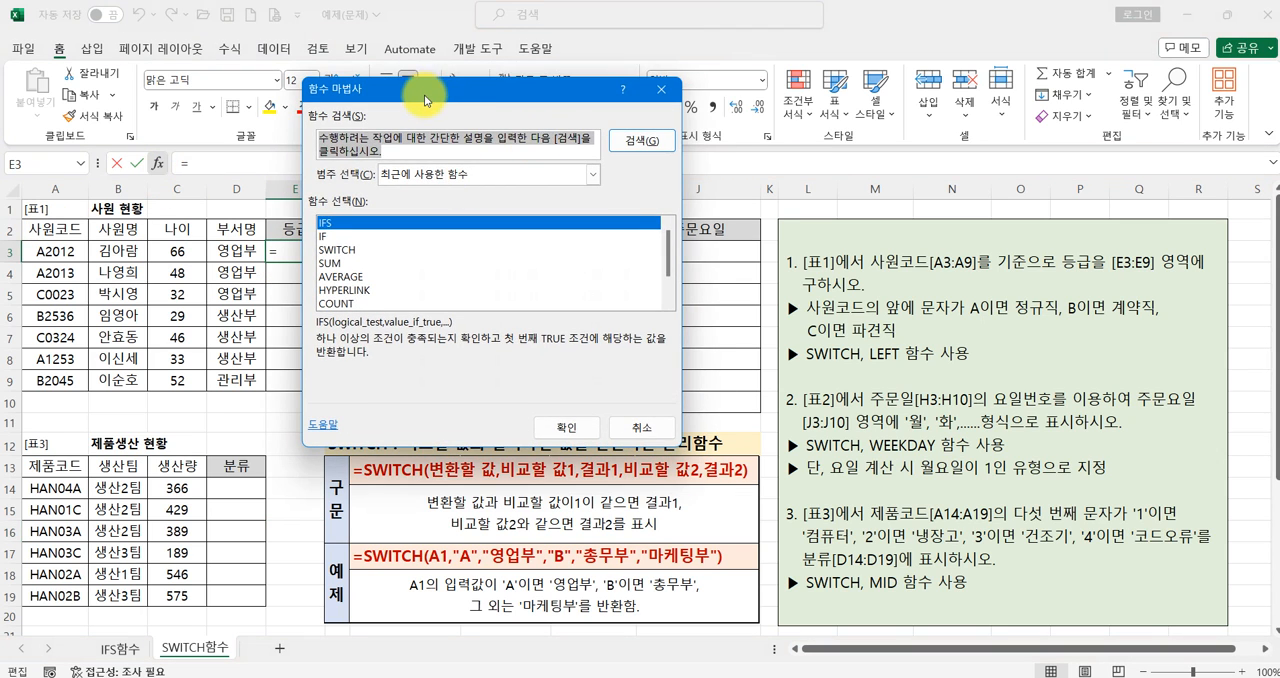
{"action": "left_click_drag", "start_coordinate": [425, 91], "coordinate": [513, 96]}
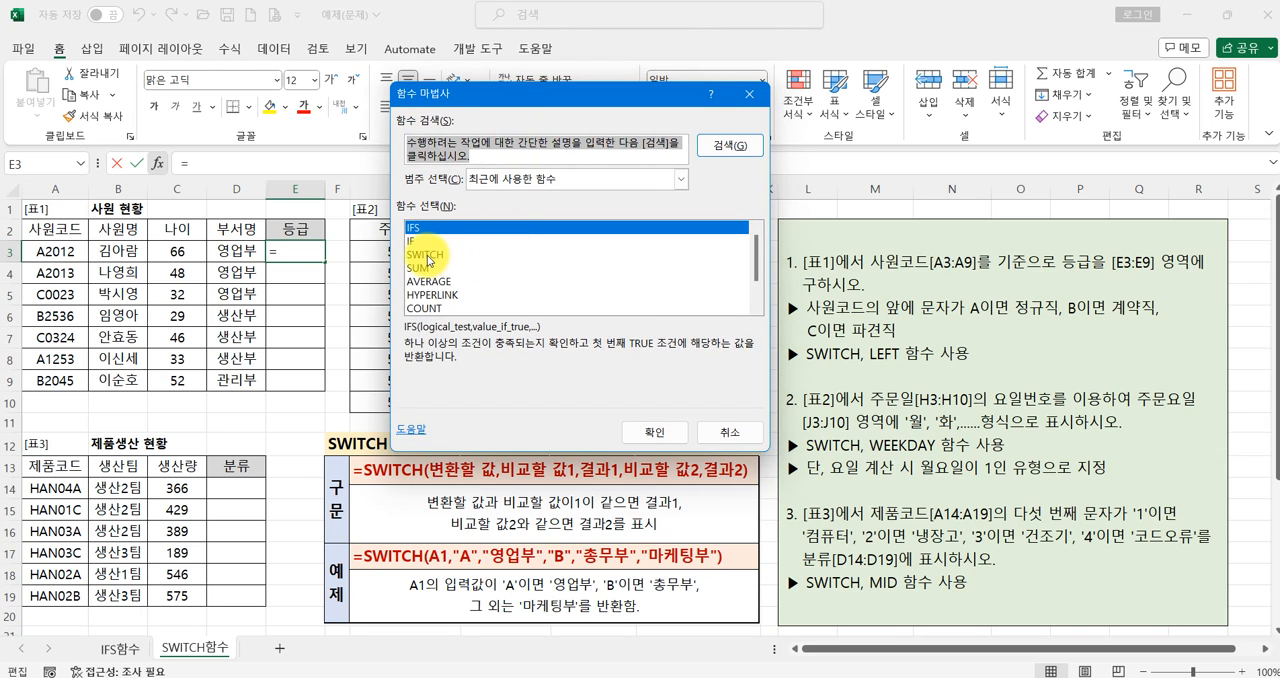
{"action": "left_click", "coordinate": [428, 257]}
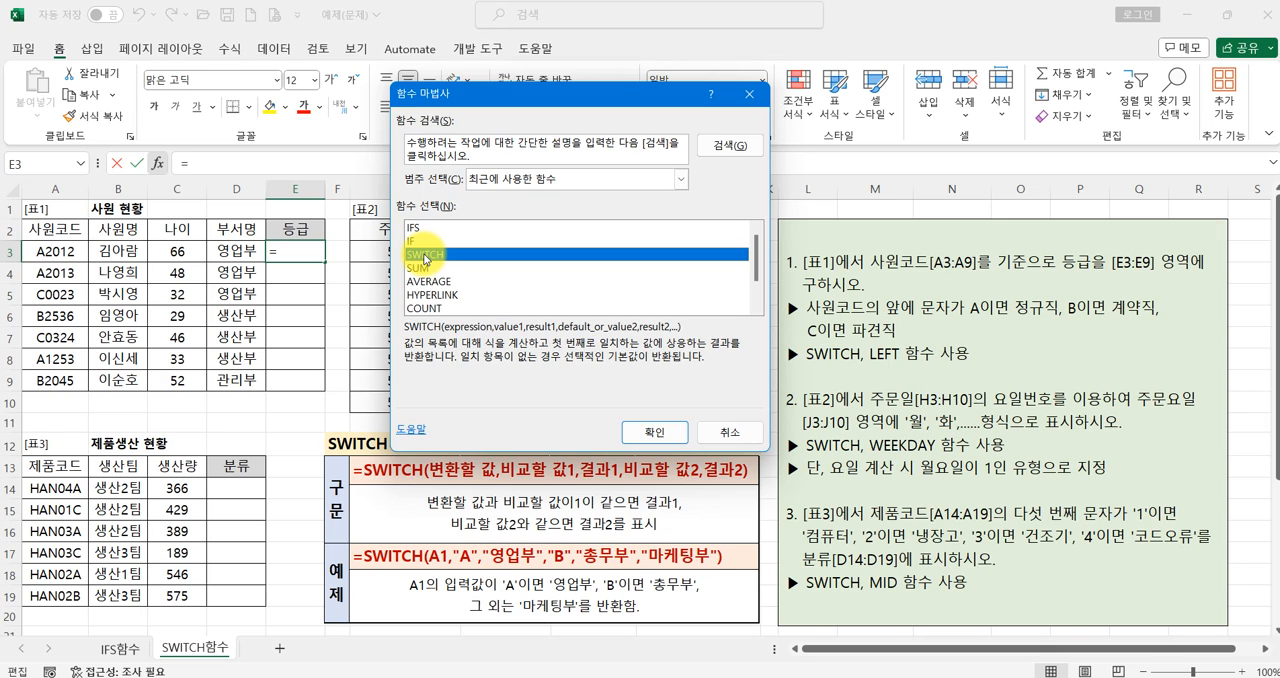
{"action": "left_click", "coordinate": [478, 150]}
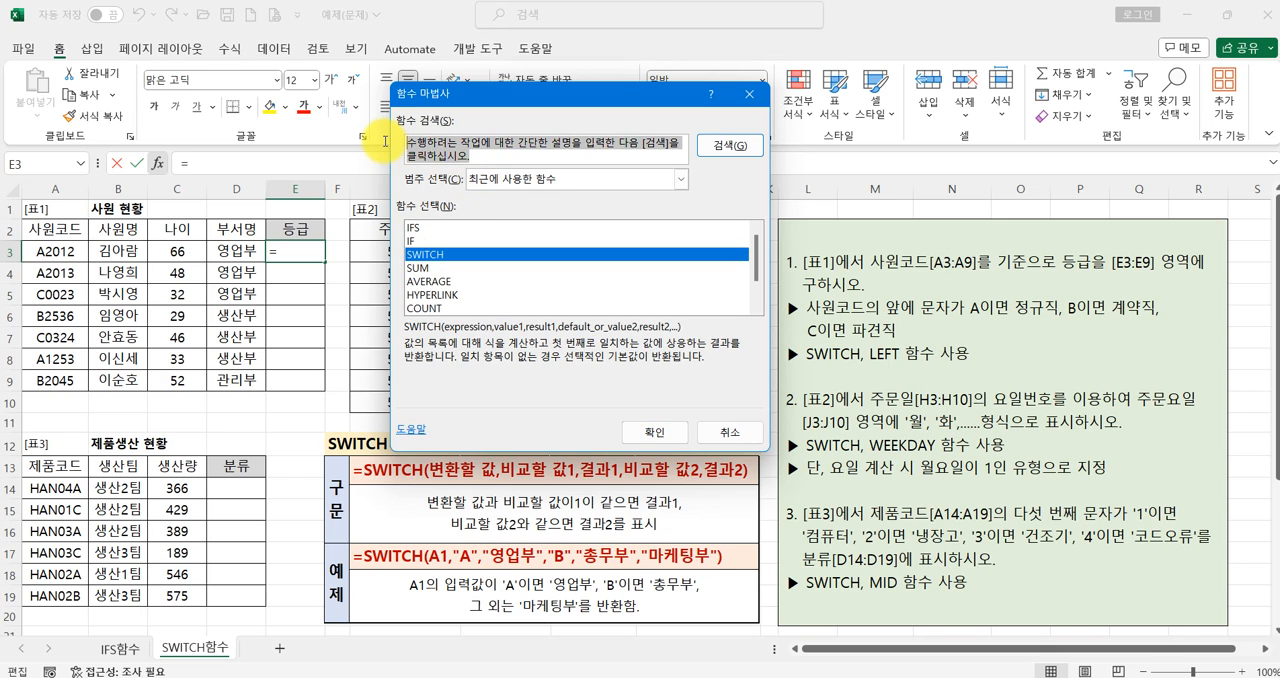
{"action": "type", "text": "SWITCH"}
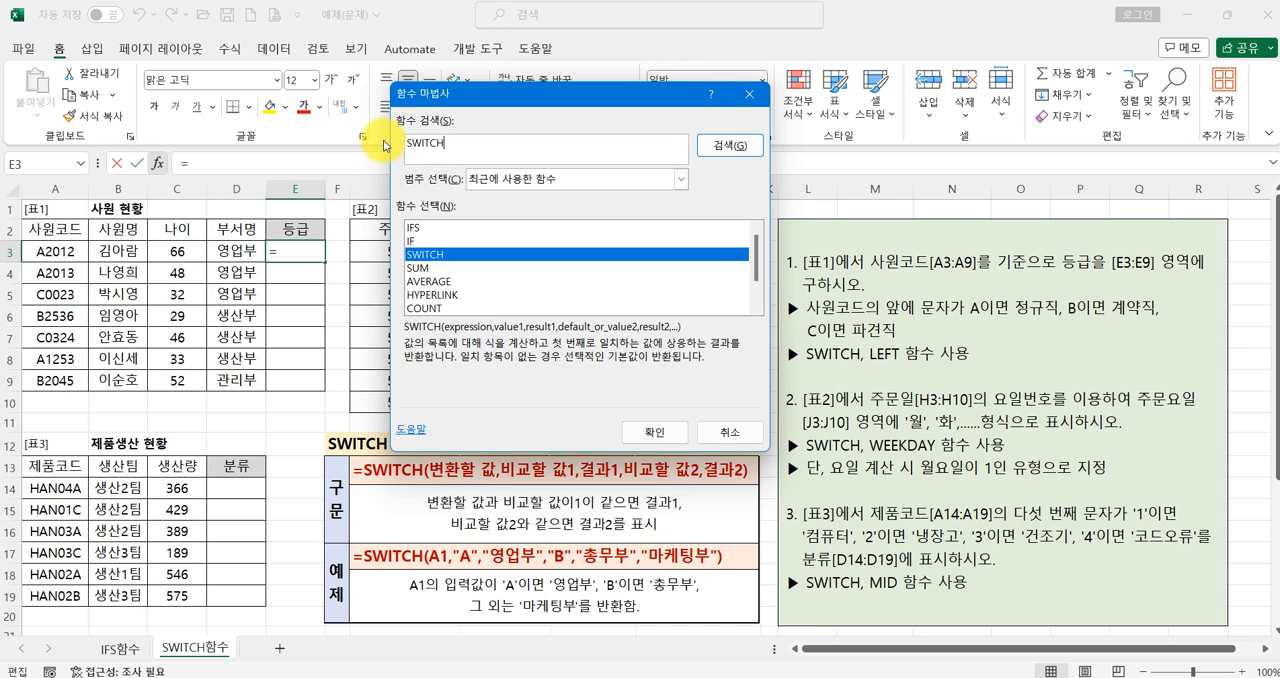
{"action": "key", "text": "Return"}
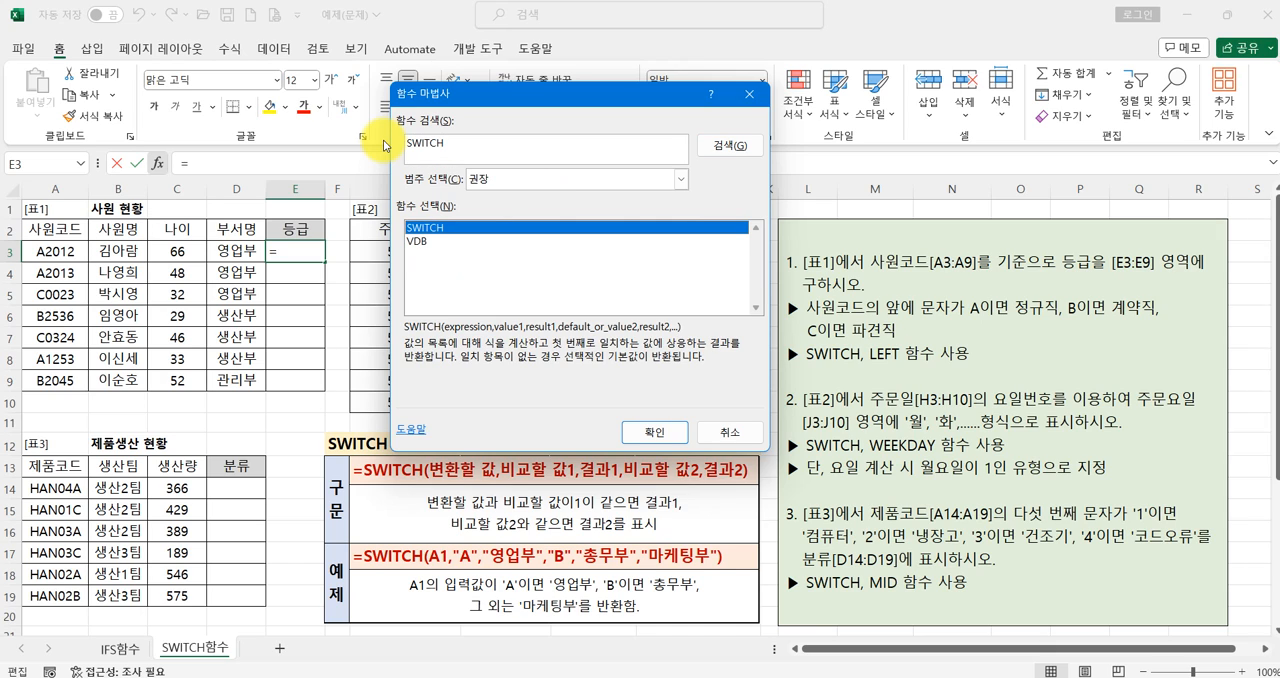
{"action": "left_click", "coordinate": [654, 432]}
{"action": "left_click_drag", "start_coordinate": [432, 110], "coordinate": [373, 102]}
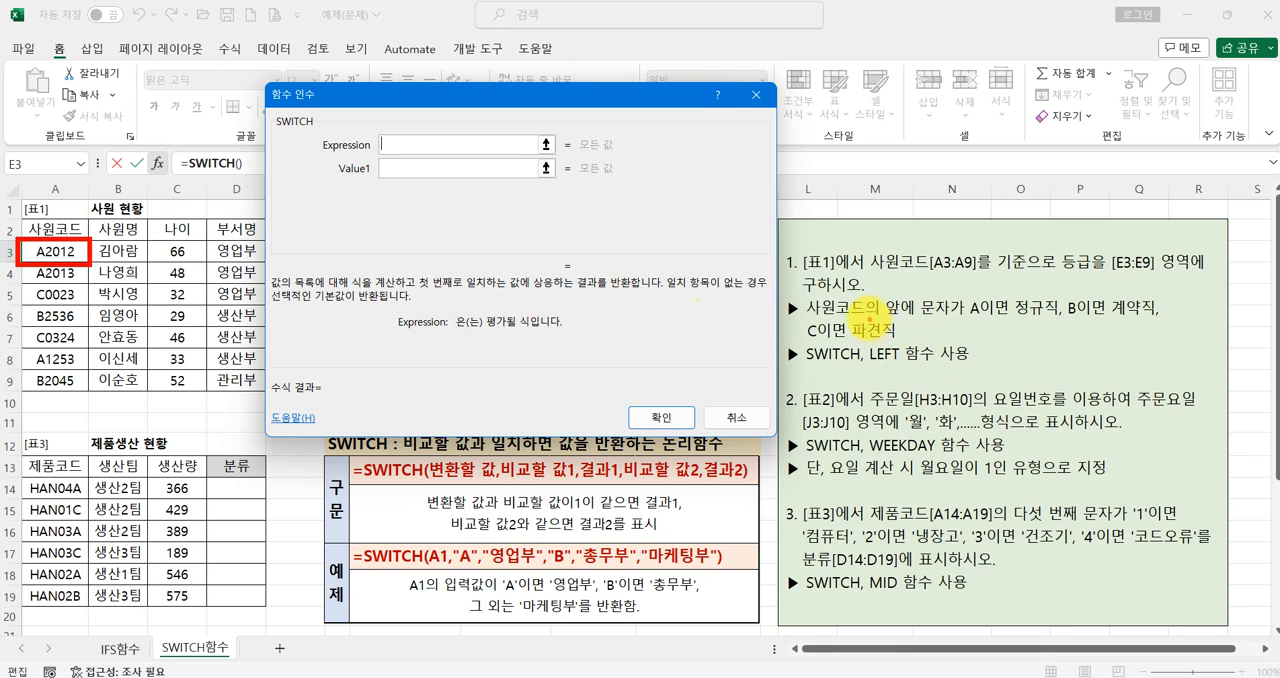
{"action": "left_click_drag", "start_coordinate": [806, 318], "coordinate": [903, 322]}
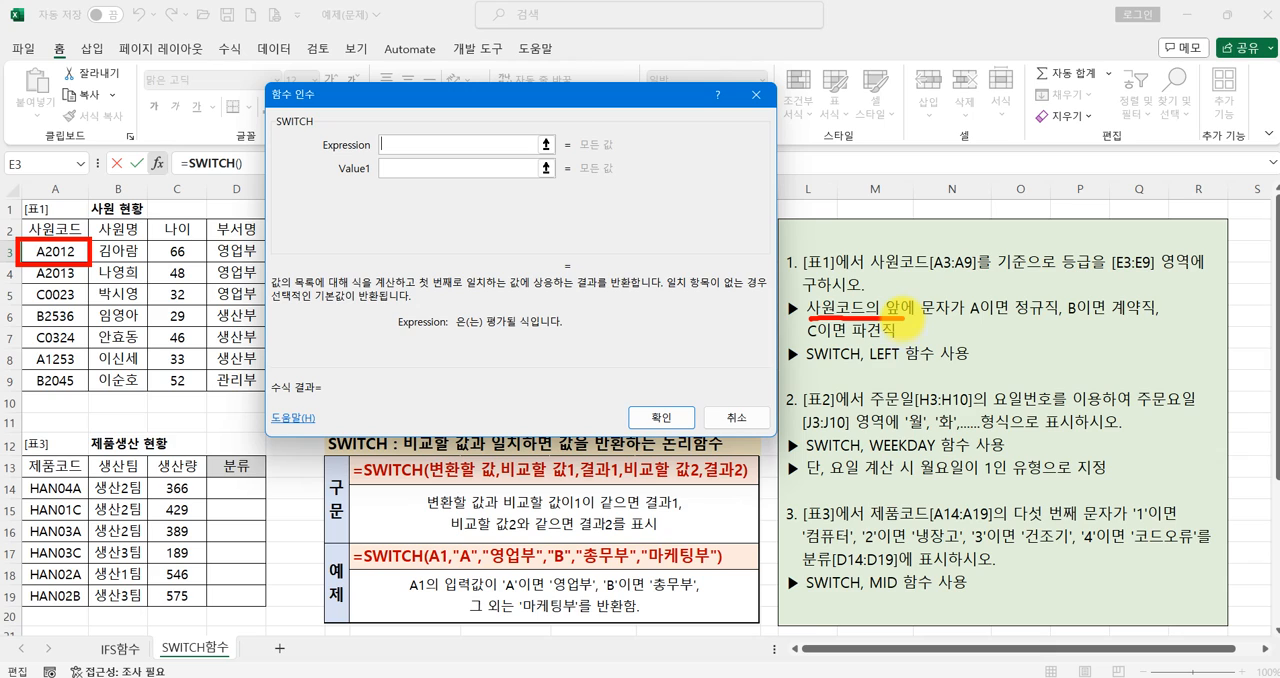
{"action": "left_click_drag", "start_coordinate": [873, 365], "coordinate": [901, 365]}
{"action": "key", "text": "Escape"}
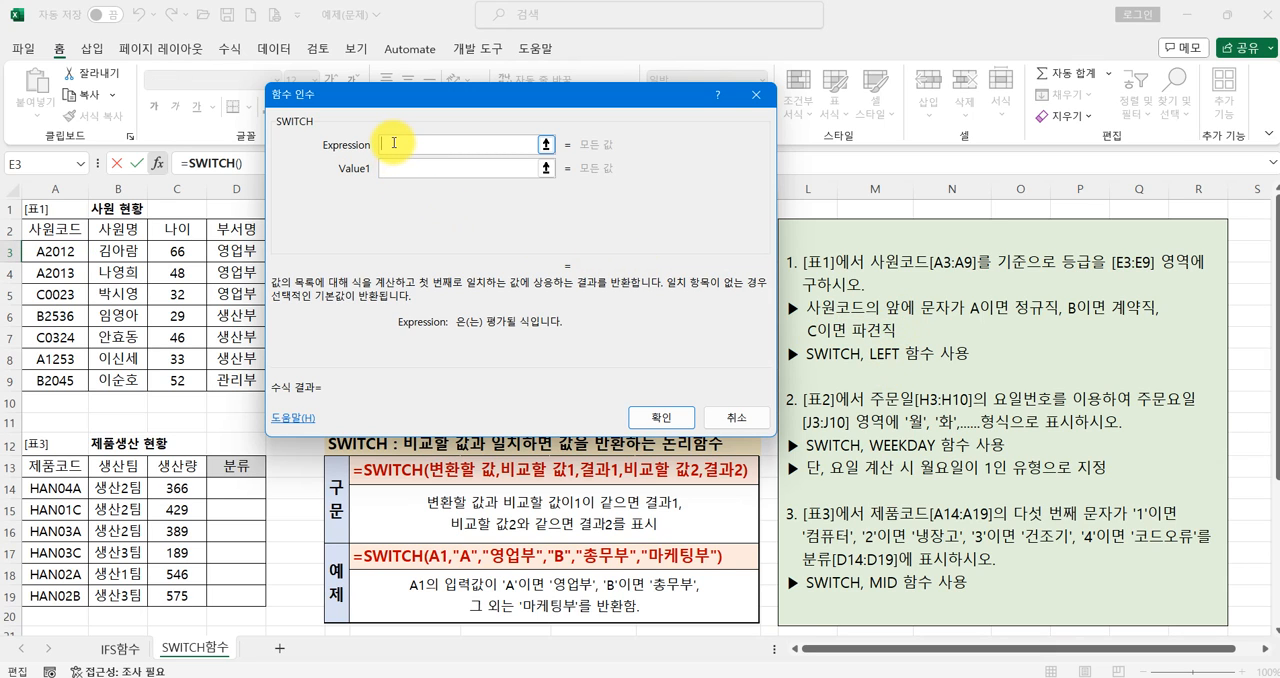
- Set the SWITCH expression for E3 to LEFT(A3,1)
{"action": "type", "text": "LEFT("}
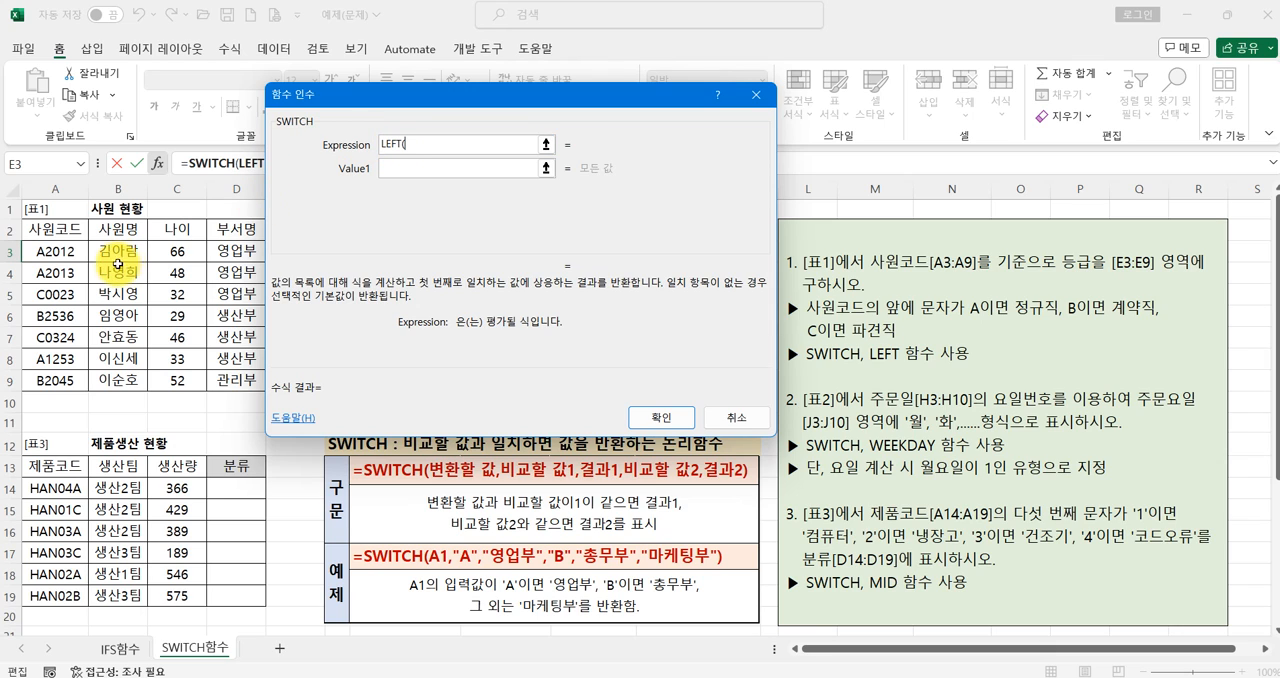
{"action": "left_click", "coordinate": [68, 248]}
{"action": "type", "text": ","}
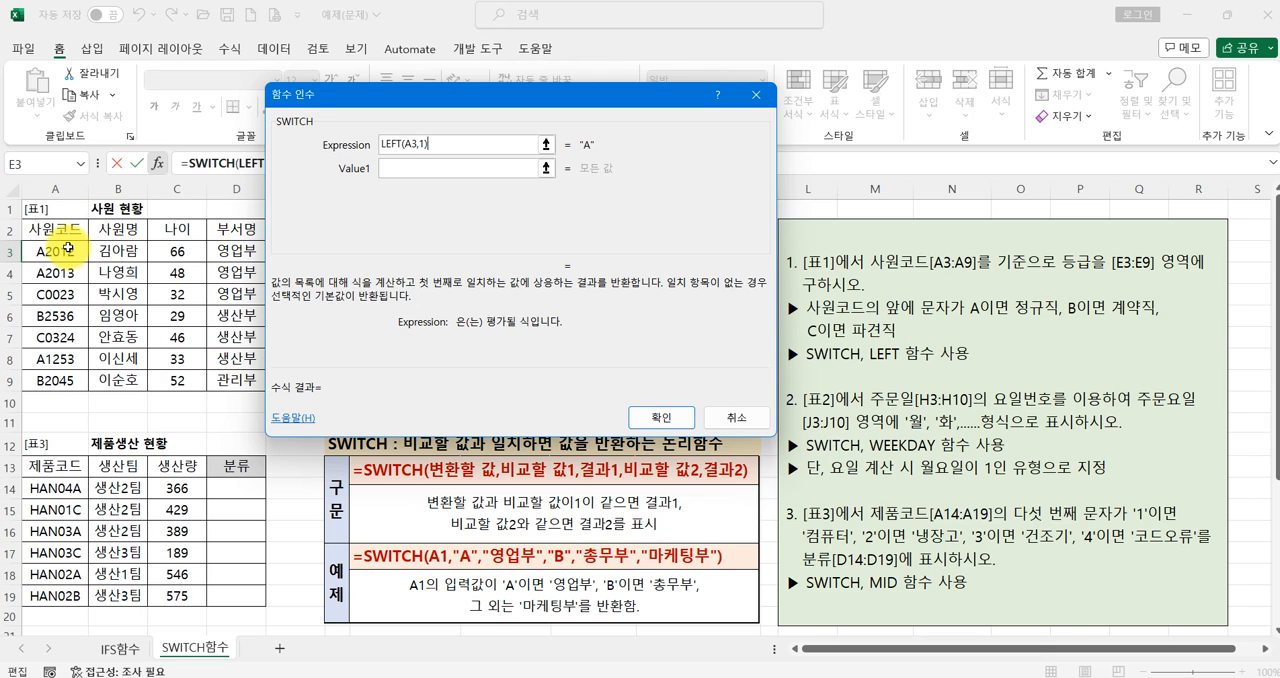
{"action": "type", "text": "1)"}
- Set the first SWITCH comparison value to "A" with the result 정규직
{"action": "left_click", "coordinate": [400, 167]}
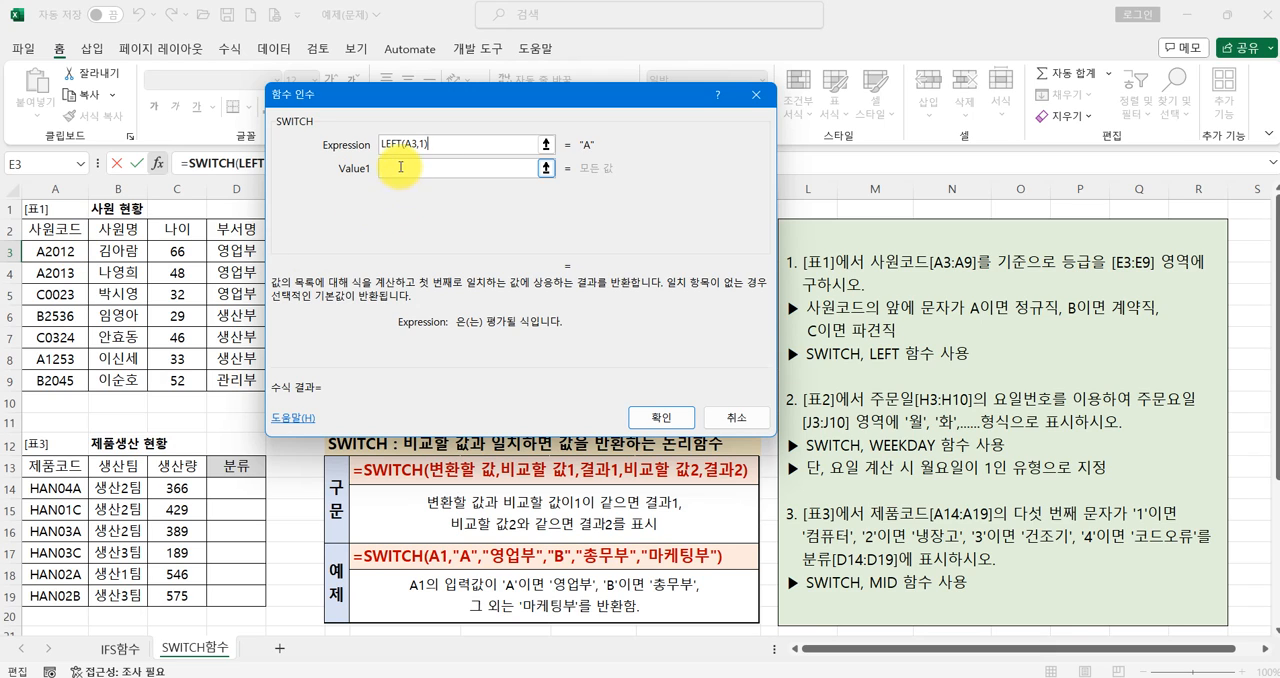
{"action": "type", "text": "A"}
{"action": "left_click", "coordinate": [408, 193]}
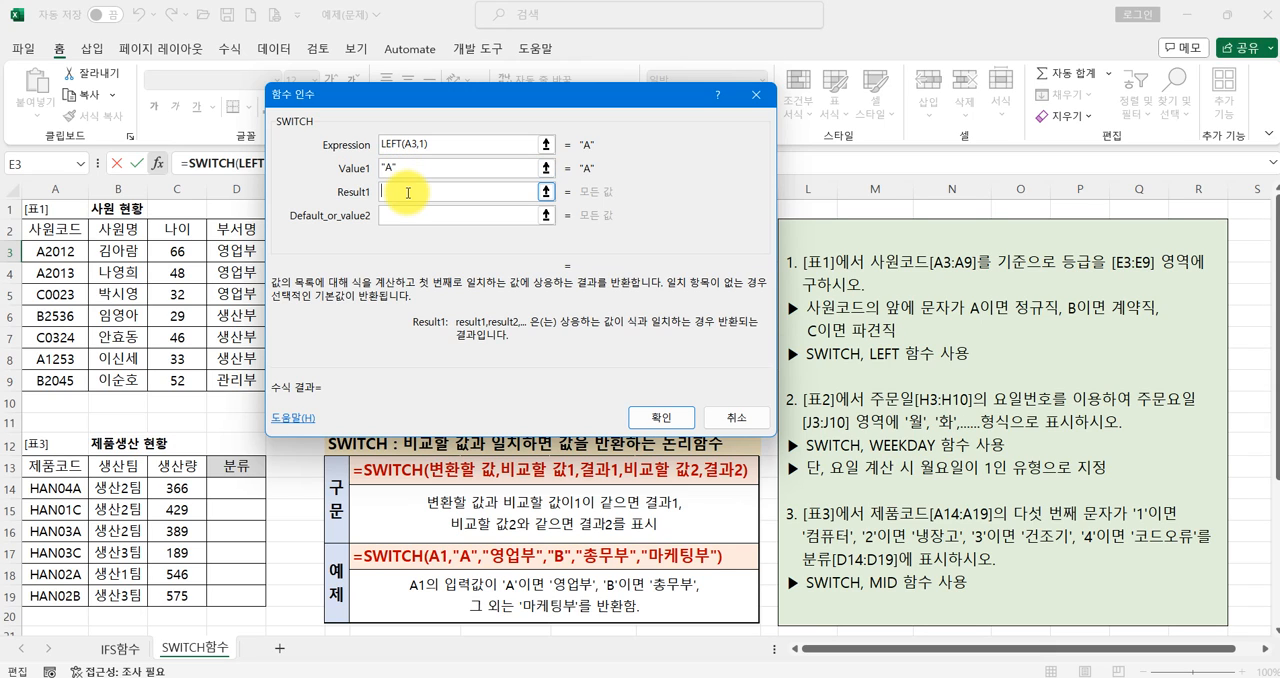
{"action": "type", "text": "정규직"}
- Set the second SWITCH comparison value to "B" with the result 계약직
{"action": "key", "text": "Tab"}
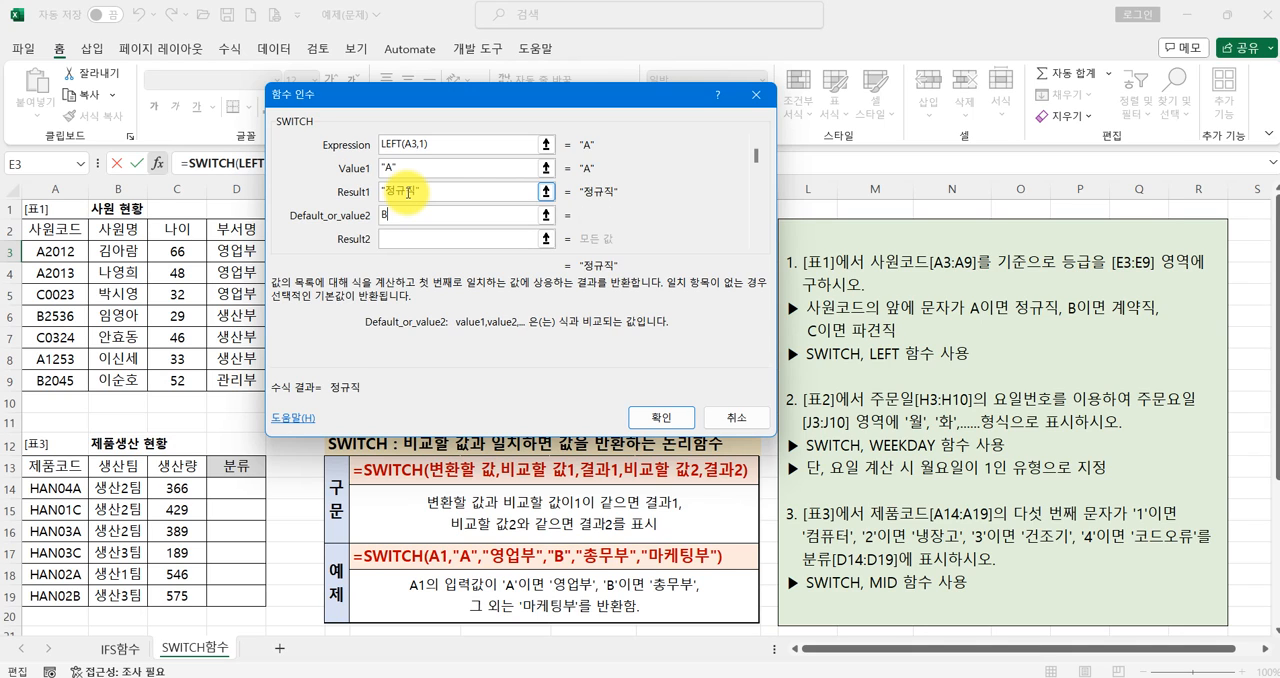
{"action": "key", "text": "Tab"}
{"action": "type", "text": "ㄱ"}
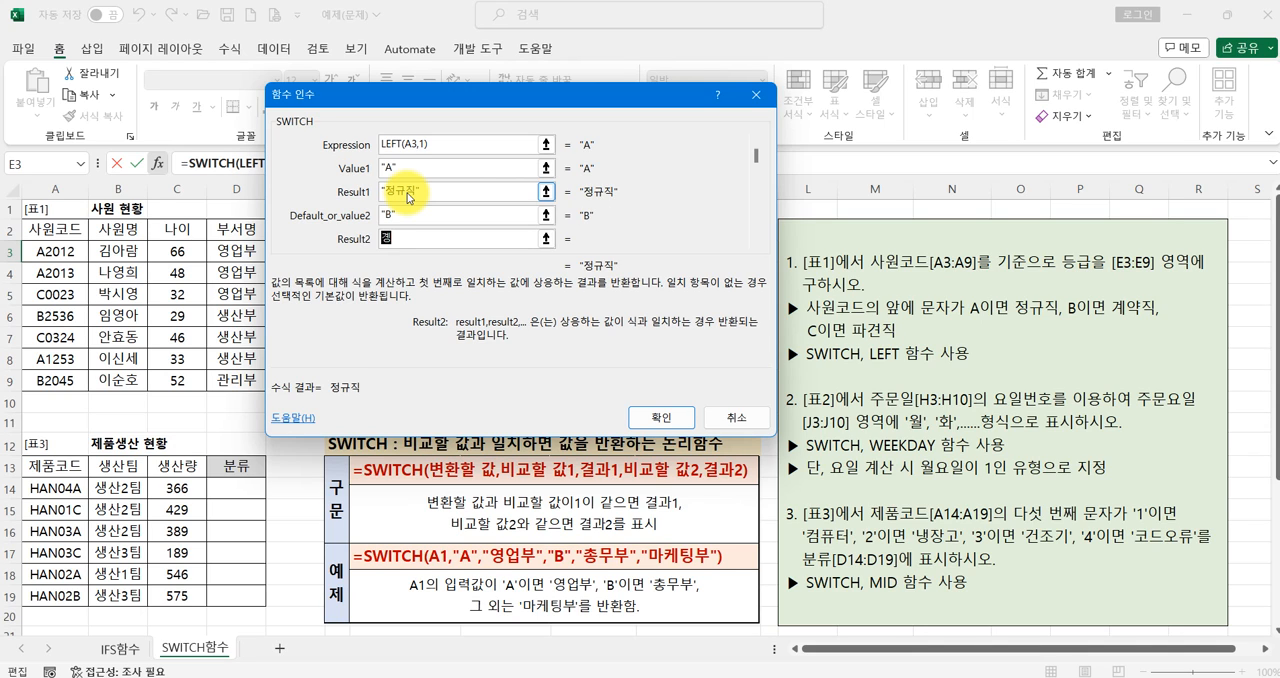
{"action": "key", "text": "Tab"}
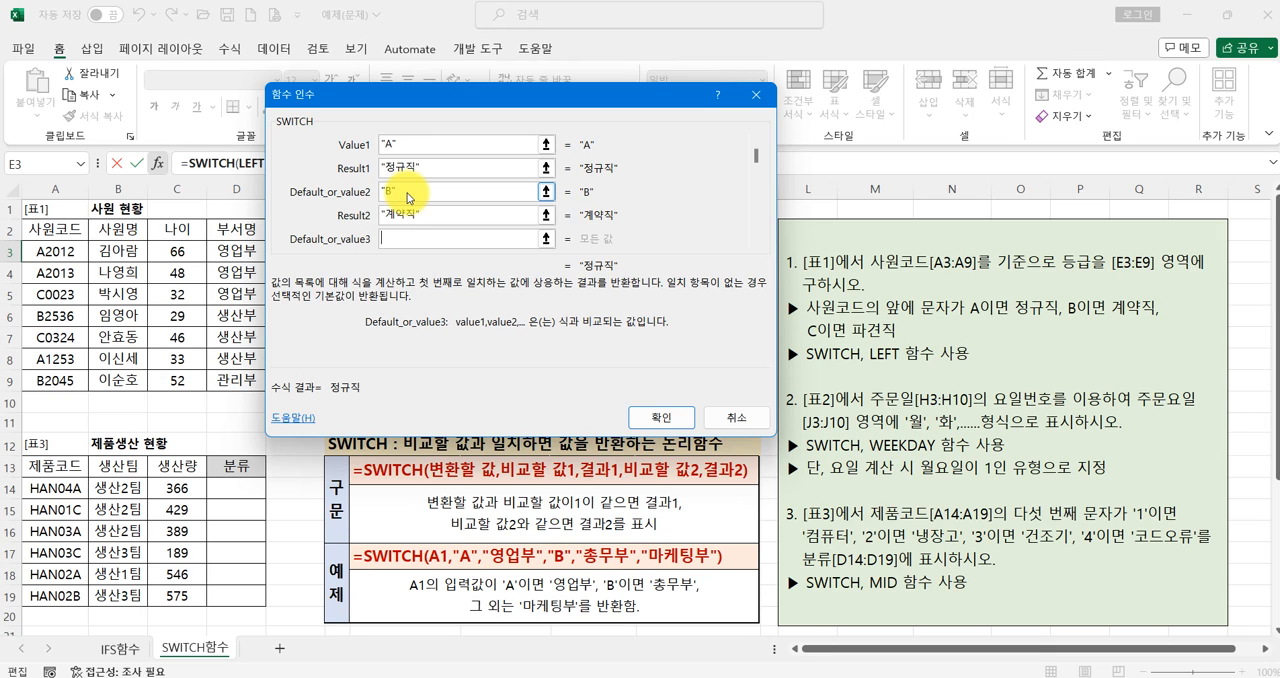
- Set the third SWITCH comparison value to "C" with the result 파견직
{"action": "type", "text": "ㅊ"}
{"action": "type", "text": "C"}
{"action": "key", "text": "Tab"}
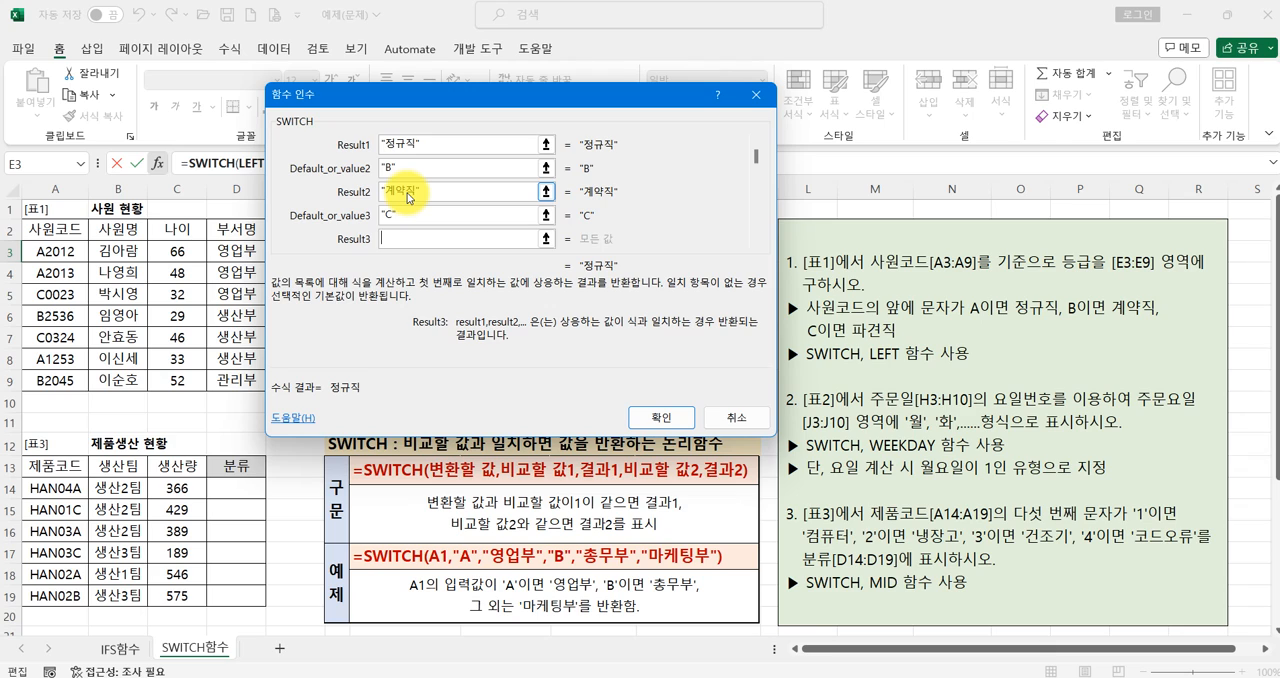
{"action": "type", "text": "ㅍ"}
{"action": "type", "text": "견직"}
{"action": "left_click", "coordinate": [423, 212]}
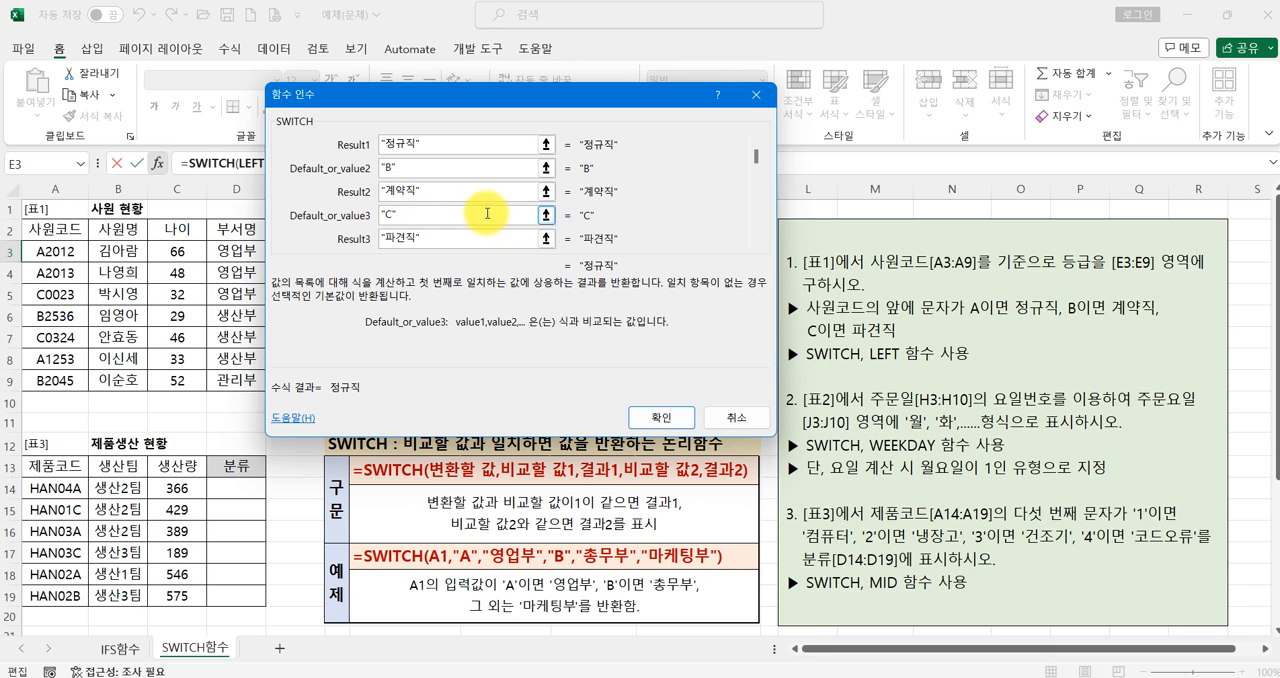
{"action": "scroll", "coordinate": [756, 150], "scroll_direction": "up", "scroll_amount": 1}
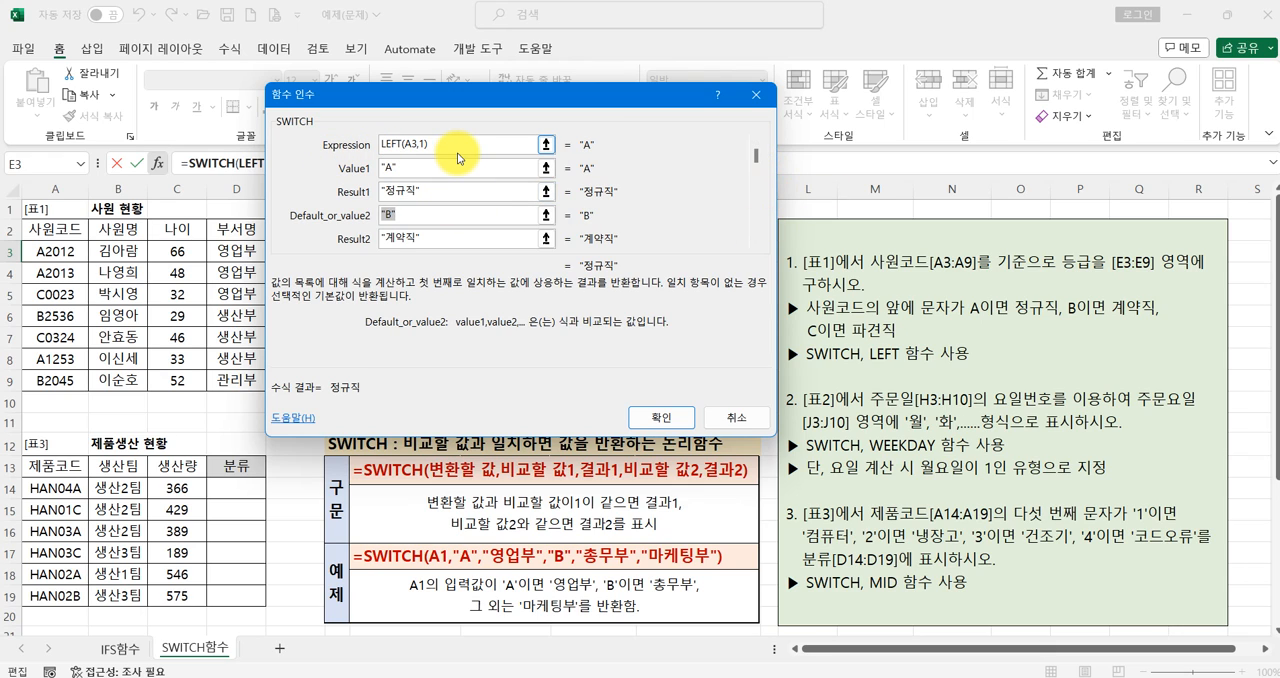
{"action": "key", "text": "ctrl+2"}
{"action": "left_click_drag", "start_coordinate": [443, 152], "coordinate": [431, 161]}
{"action": "left_click_drag", "start_coordinate": [418, 486], "coordinate": [551, 488]}
{"action": "left_click_drag", "start_coordinate": [381, 180], "coordinate": [401, 180]}
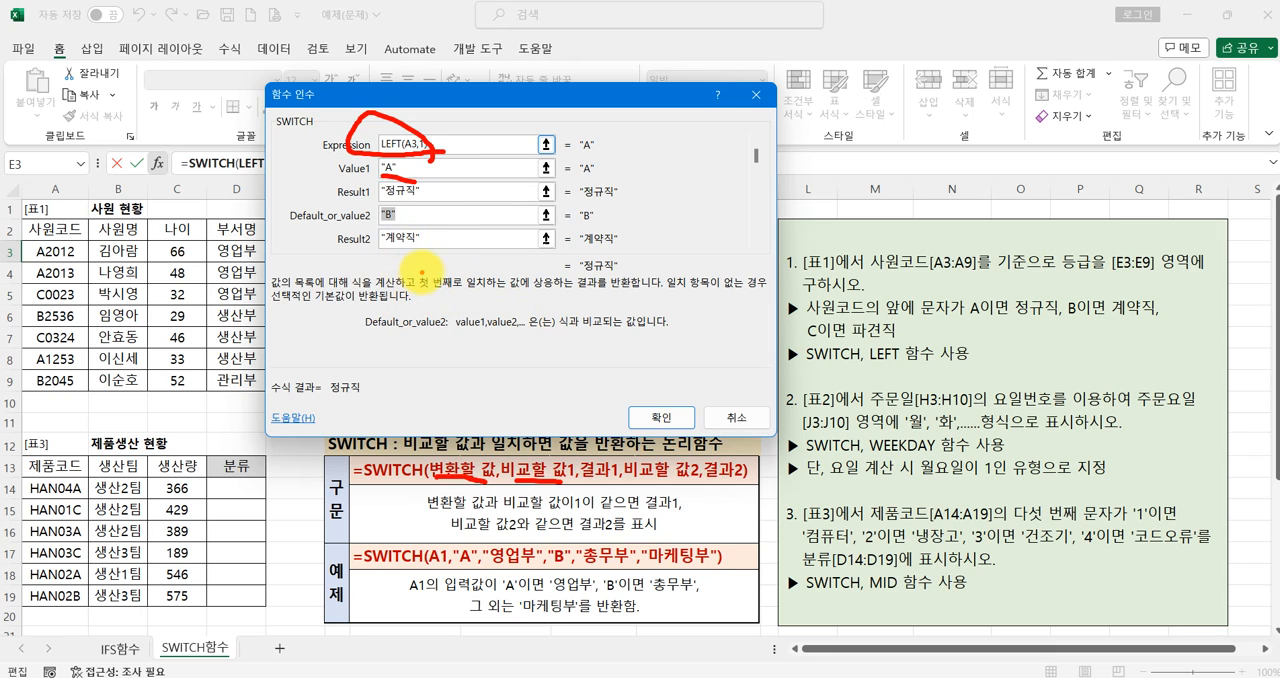
{"action": "left_click_drag", "start_coordinate": [444, 144], "coordinate": [452, 192]}
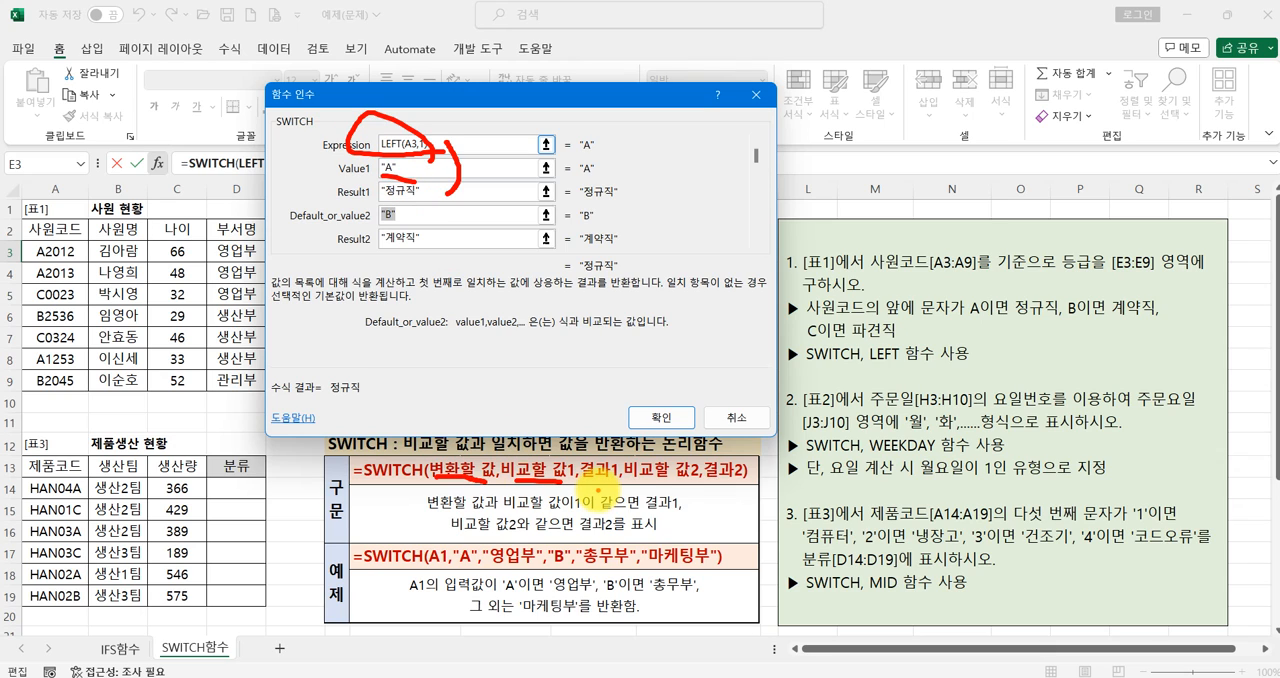
{"action": "left_click_drag", "start_coordinate": [598, 491], "coordinate": [616, 492]}
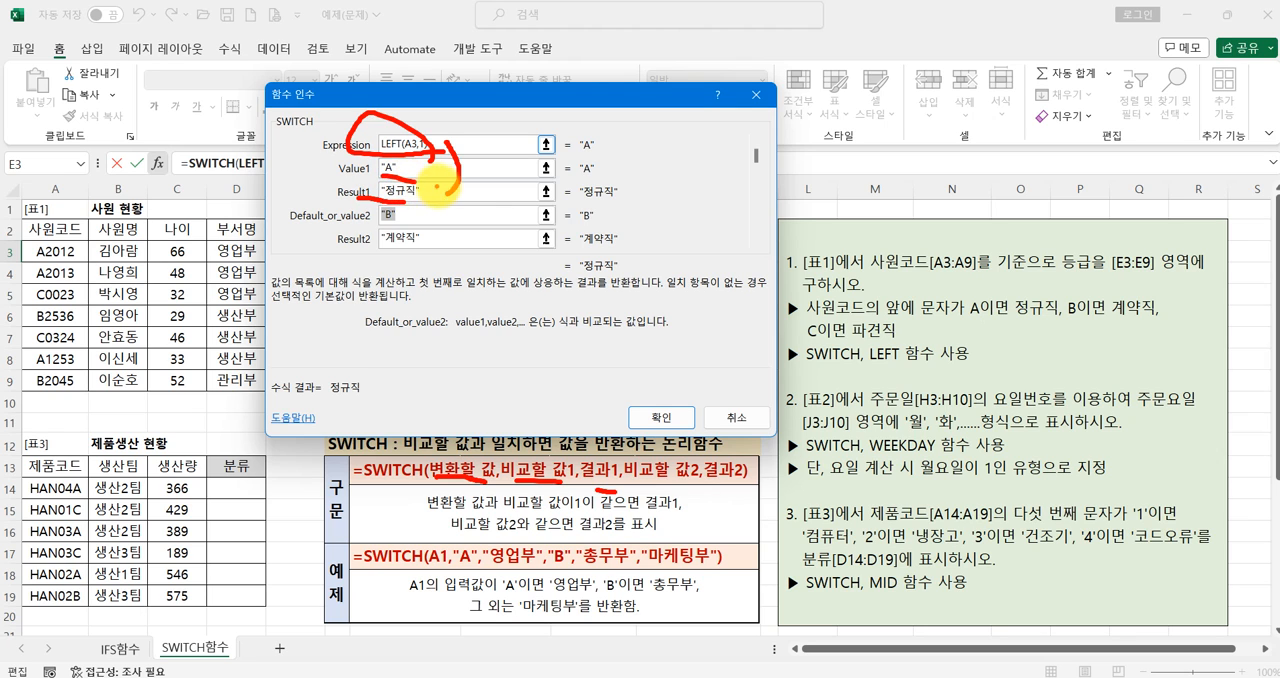
- Confirm the SWITCH formula in E3 and fill it down through E9 in table 1's 등급 column
{"action": "left_click", "coordinate": [660, 417]}
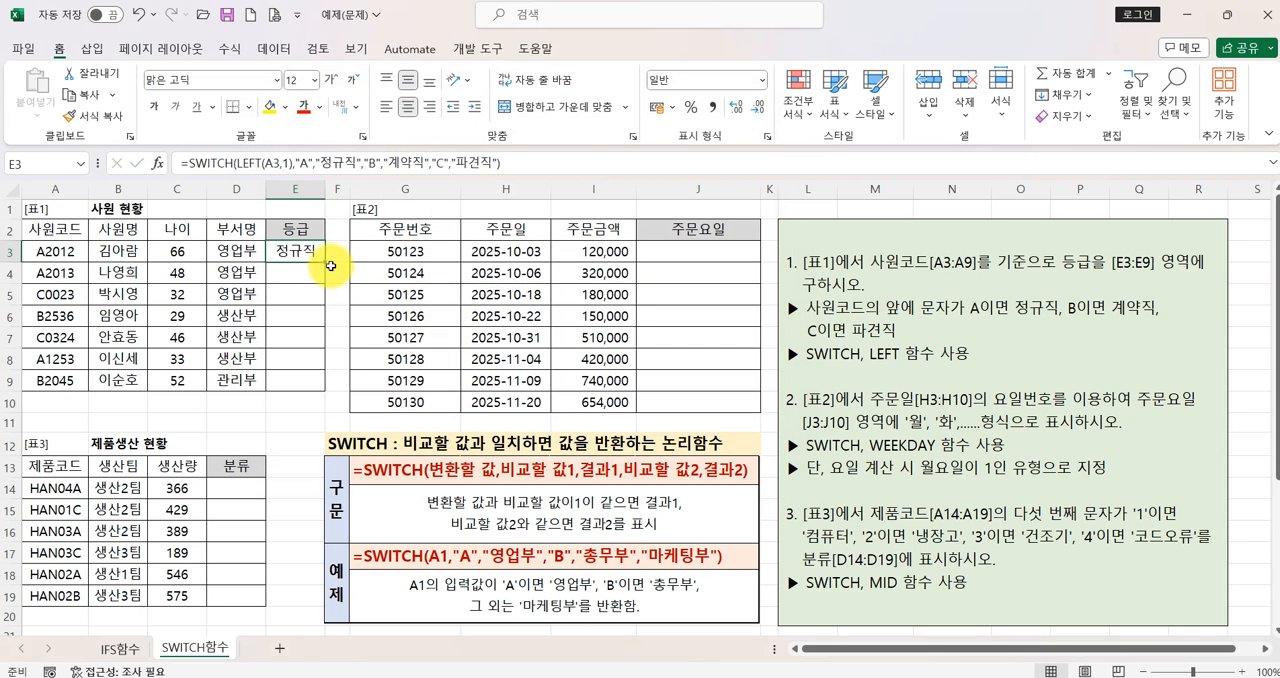
{"action": "left_click_drag", "start_coordinate": [325, 264], "coordinate": [328, 392]}
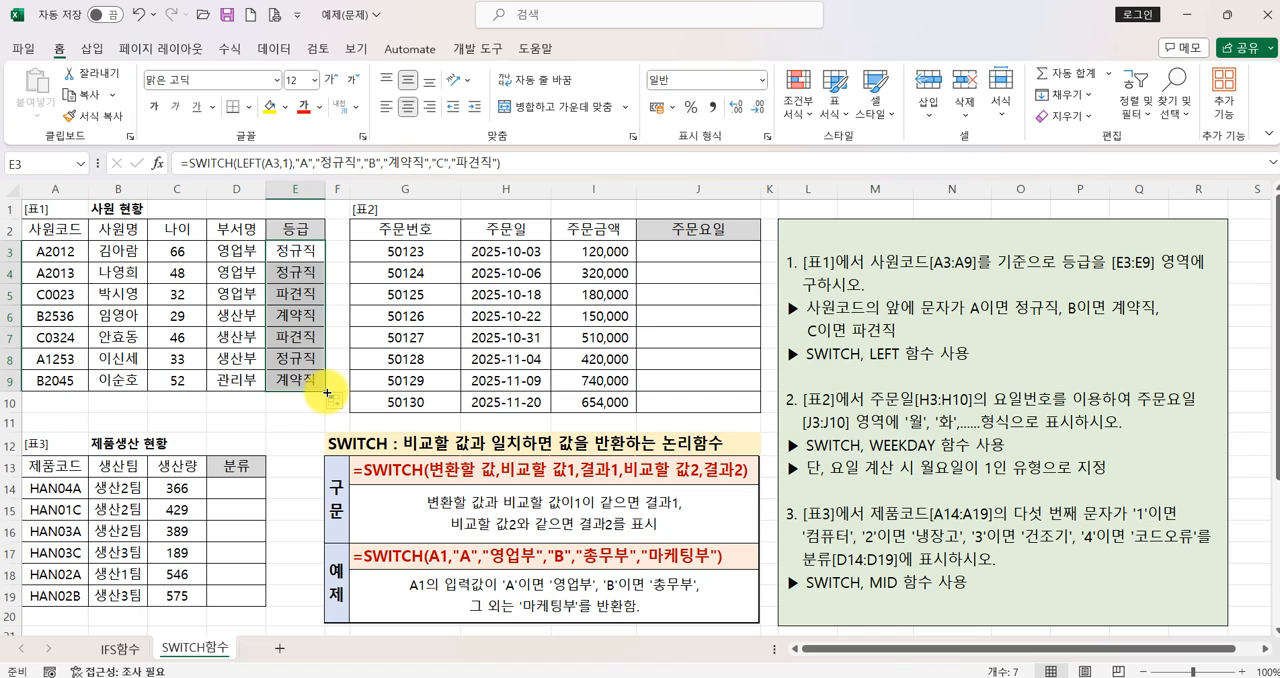
- Select J3, the first 주문요일 cell in table 2, and dismiss the update notification
{"action": "left_click", "coordinate": [672, 252]}
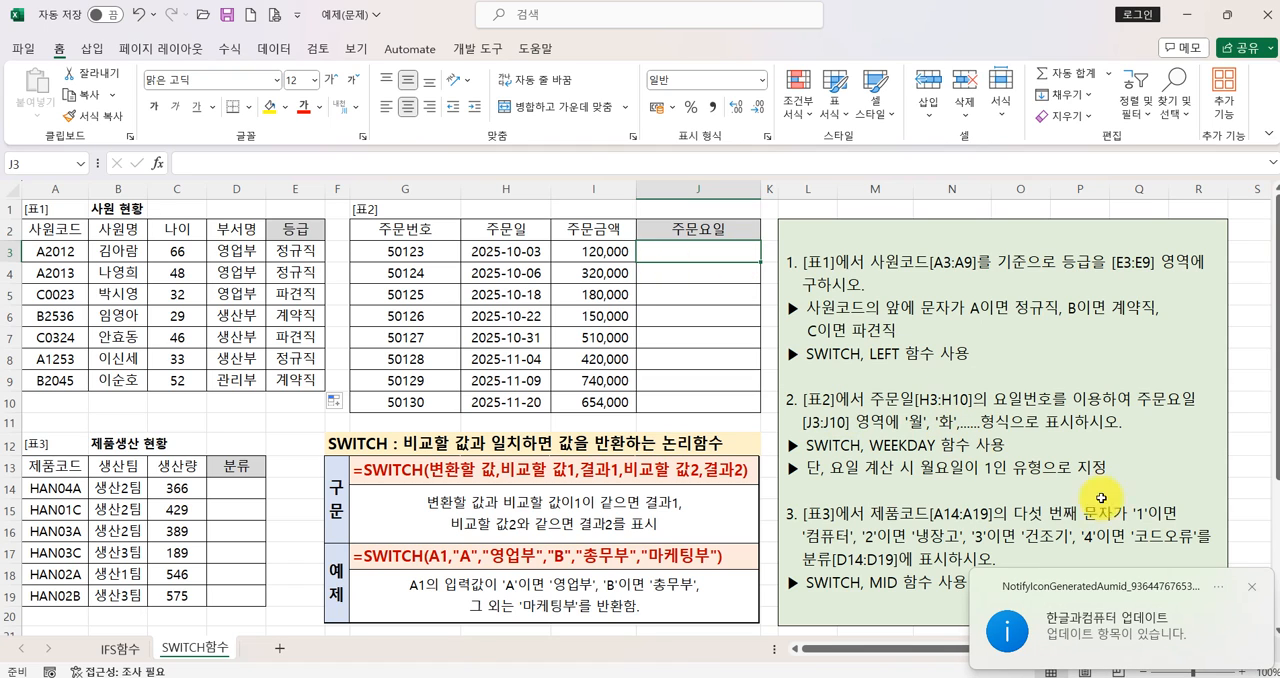
{"action": "left_click", "coordinate": [1255, 586]}
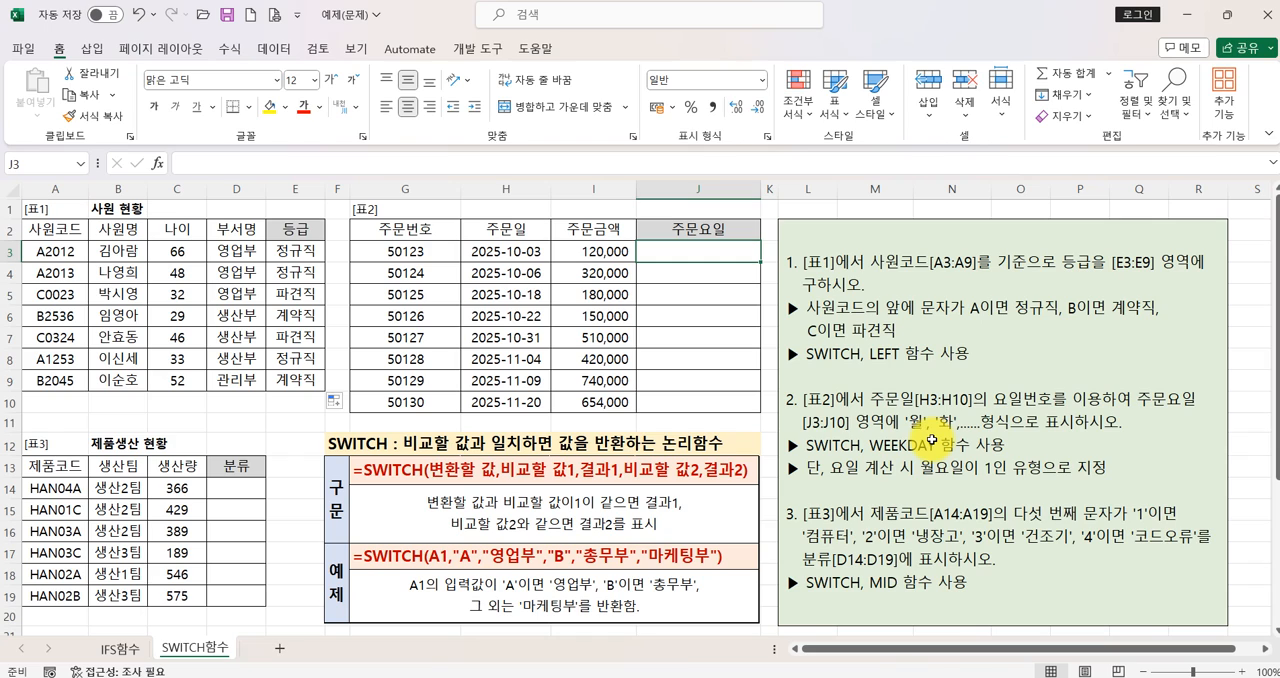
{"action": "left_click_drag", "start_coordinate": [903, 435], "coordinate": [1022, 437]}
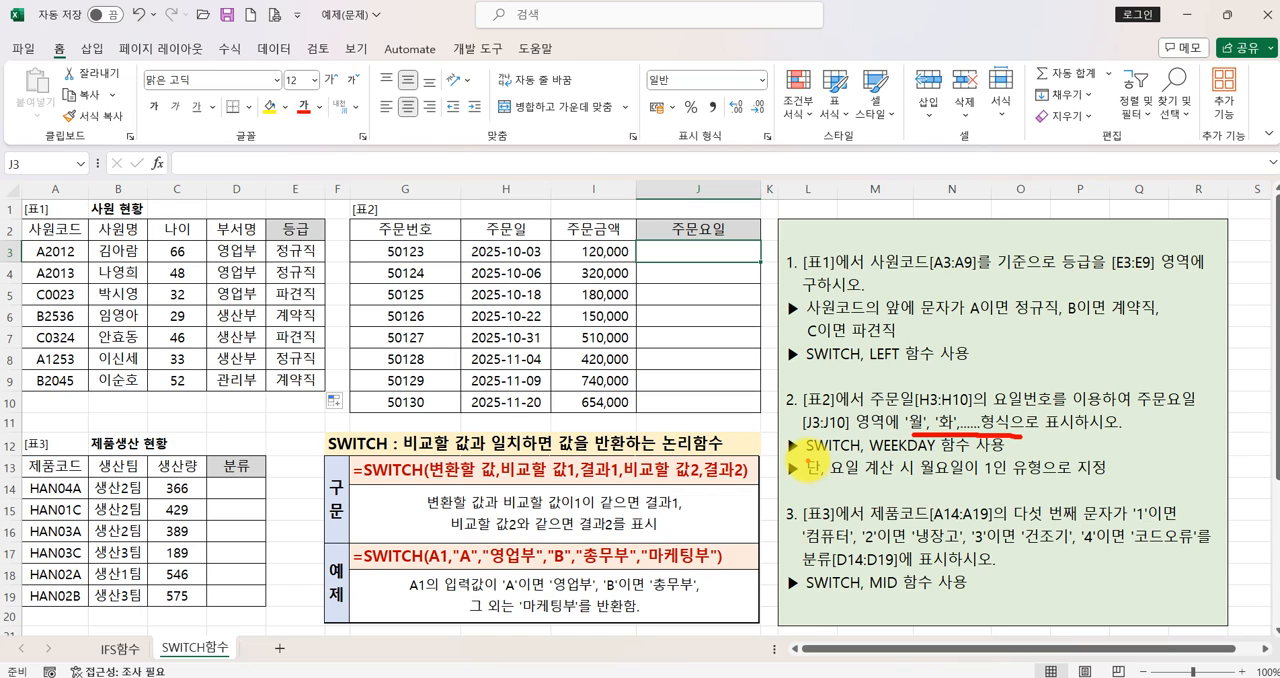
{"action": "left_click_drag", "start_coordinate": [798, 456], "coordinate": [1108, 480]}
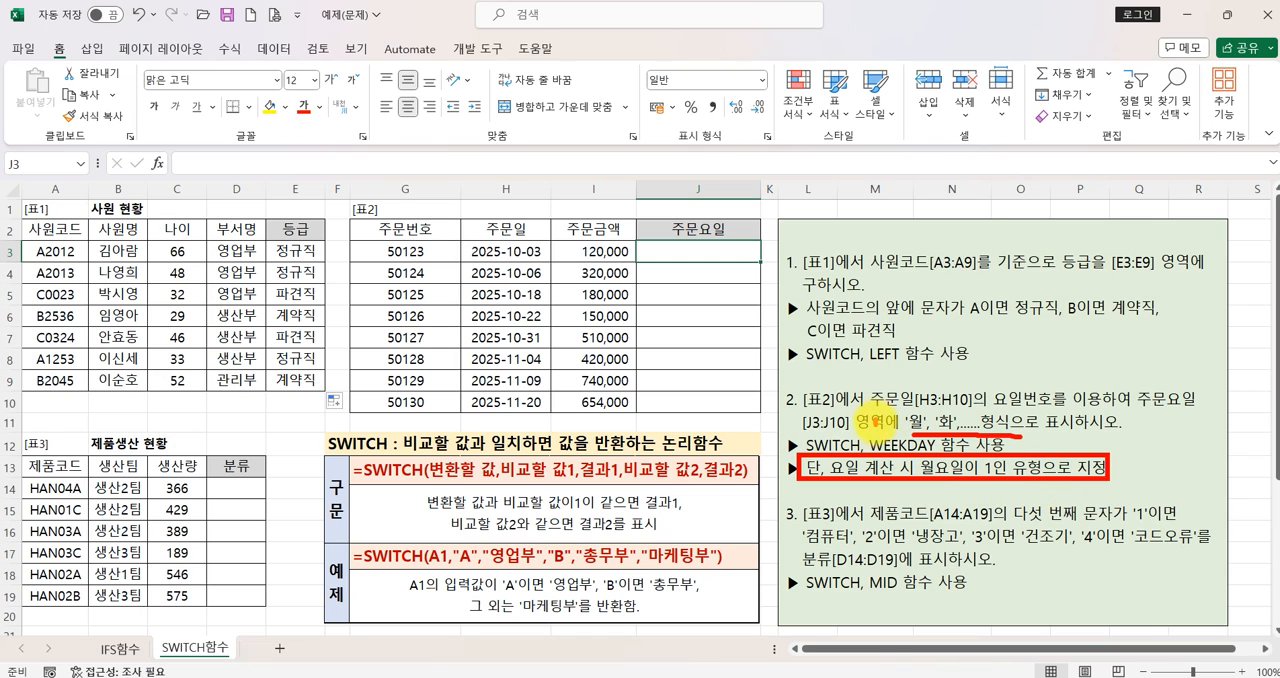
{"action": "left_click_drag", "start_coordinate": [874, 414], "coordinate": [932, 388]}
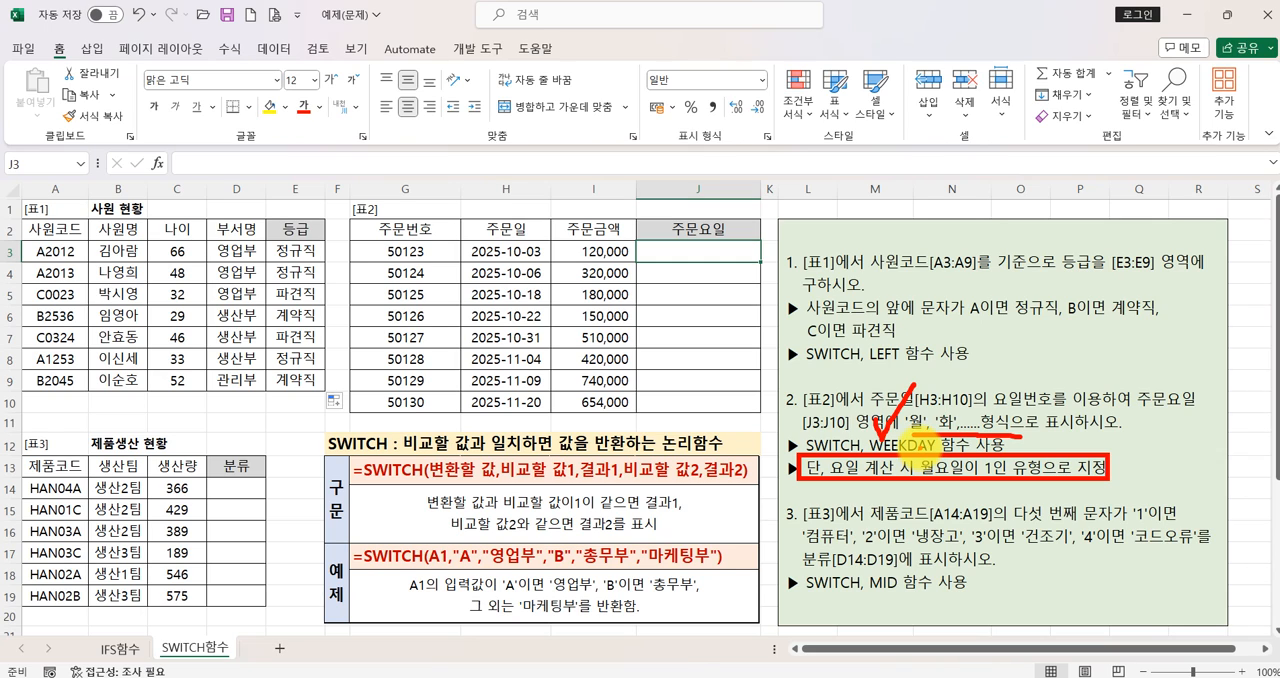
{"action": "mouse_move", "coordinate": [1122, 335]}
{"action": "left_mouse_down"}
{"action": "mouse_move", "coordinate": [1118, 428]}
{"action": "mouse_move", "coordinate": [1132, 430]}
{"action": "mouse_move", "coordinate": [1150, 490]}
{"action": "mouse_move", "coordinate": [1140, 515]}
{"action": "left_mouse_up"}
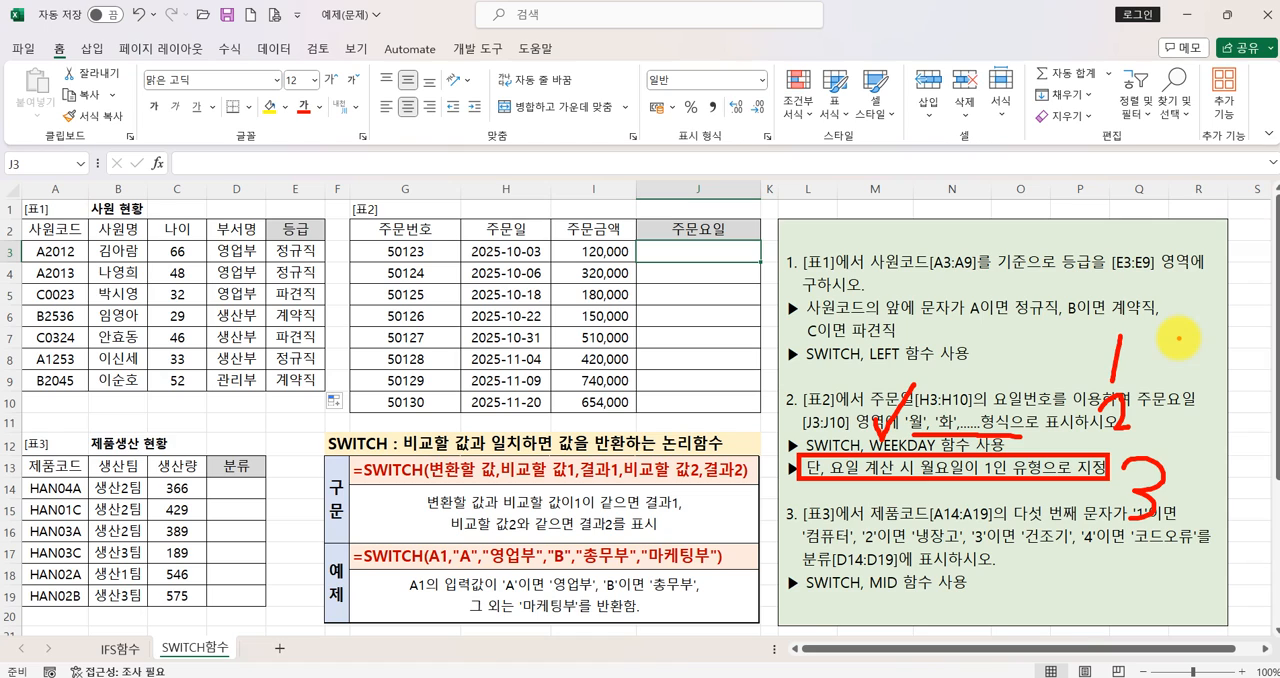
{"action": "left_click_drag", "start_coordinate": [1186, 360], "coordinate": [1212, 387]}
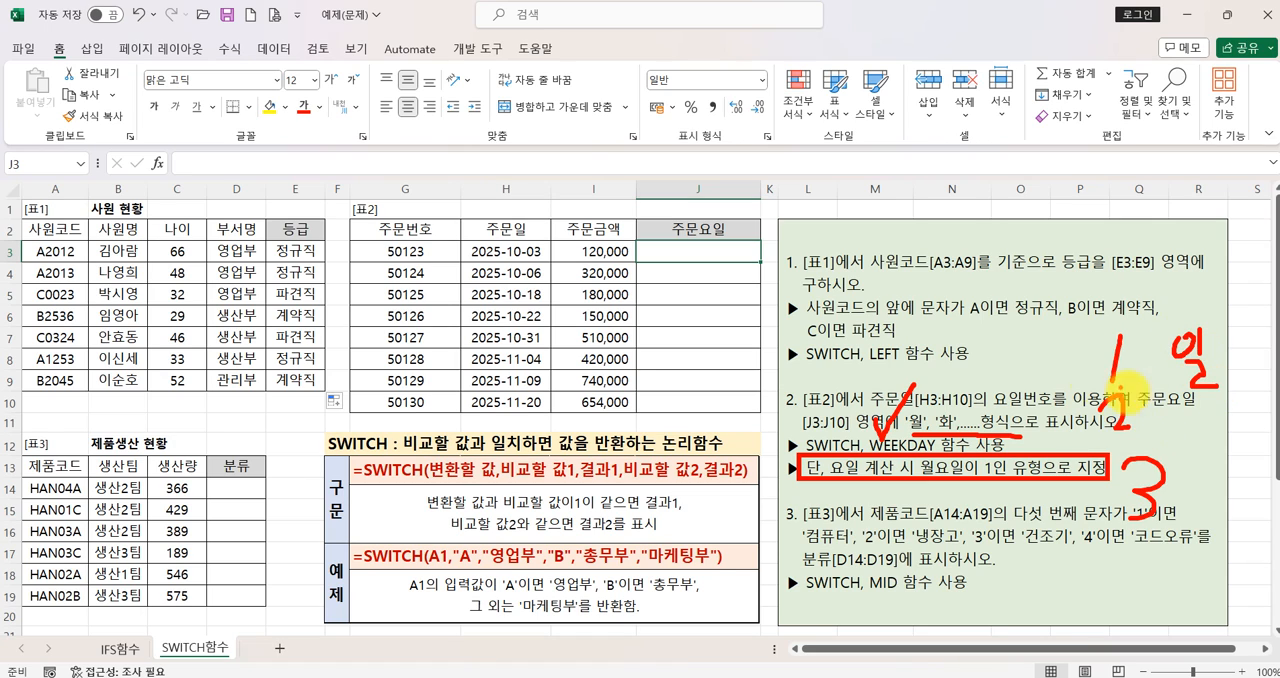
{"action": "mouse_move", "coordinate": [1193, 408]}
{"action": "left_mouse_down"}
{"action": "mouse_move", "coordinate": [1188, 397]}
{"action": "mouse_move", "coordinate": [1208, 421]}
{"action": "left_mouse_up"}
{"action": "mouse_move", "coordinate": [1189, 424]}
{"action": "left_mouse_down"}
{"action": "mouse_move", "coordinate": [1189, 438]}
{"action": "mouse_move", "coordinate": [1234, 433]}
{"action": "left_mouse_up"}
{"action": "left_click_drag", "start_coordinate": [1221, 429], "coordinate": [1240, 438]}
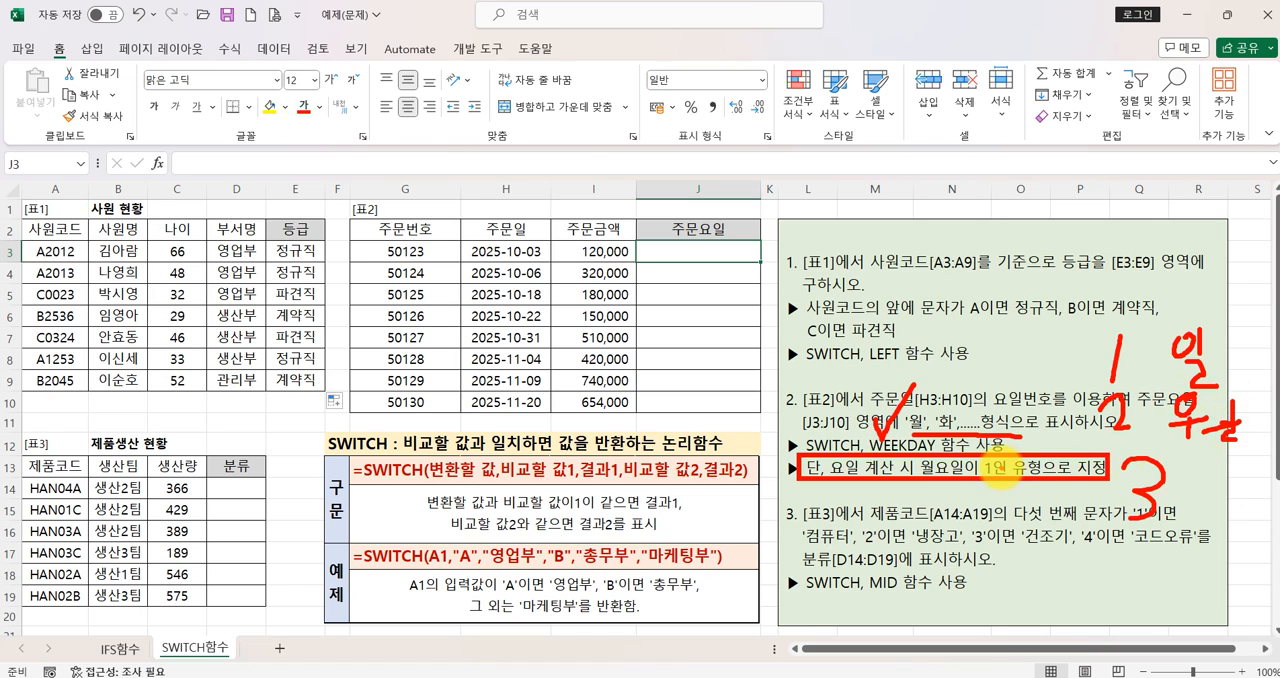
{"action": "mouse_move", "coordinate": [990, 476]}
{"action": "left_mouse_down"}
{"action": "mouse_move", "coordinate": [915, 490]}
{"action": "mouse_move", "coordinate": [975, 458]}
{"action": "mouse_move", "coordinate": [992, 488]}
{"action": "left_mouse_up"}
{"action": "mouse_move", "coordinate": [1122, 420]}
{"action": "left_mouse_down"}
{"action": "mouse_move", "coordinate": [1128, 402]}
{"action": "mouse_move", "coordinate": [1145, 432]}
{"action": "left_mouse_up"}
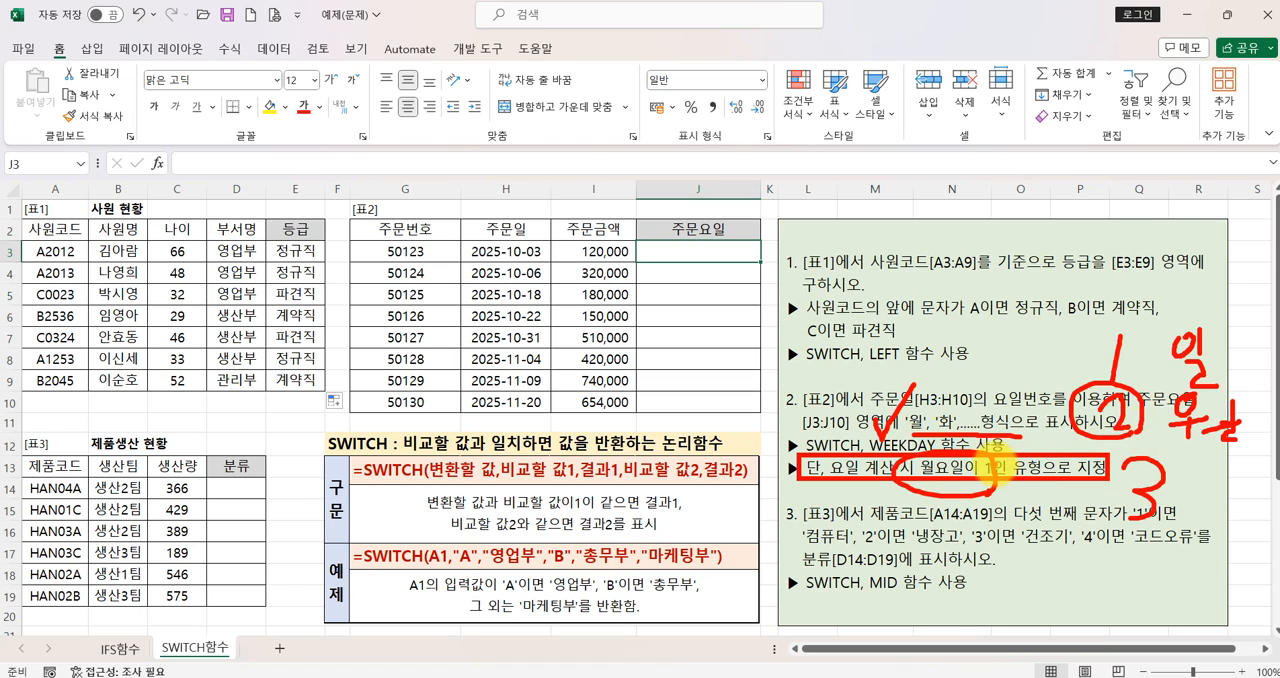
{"action": "key", "text": "Escape"}
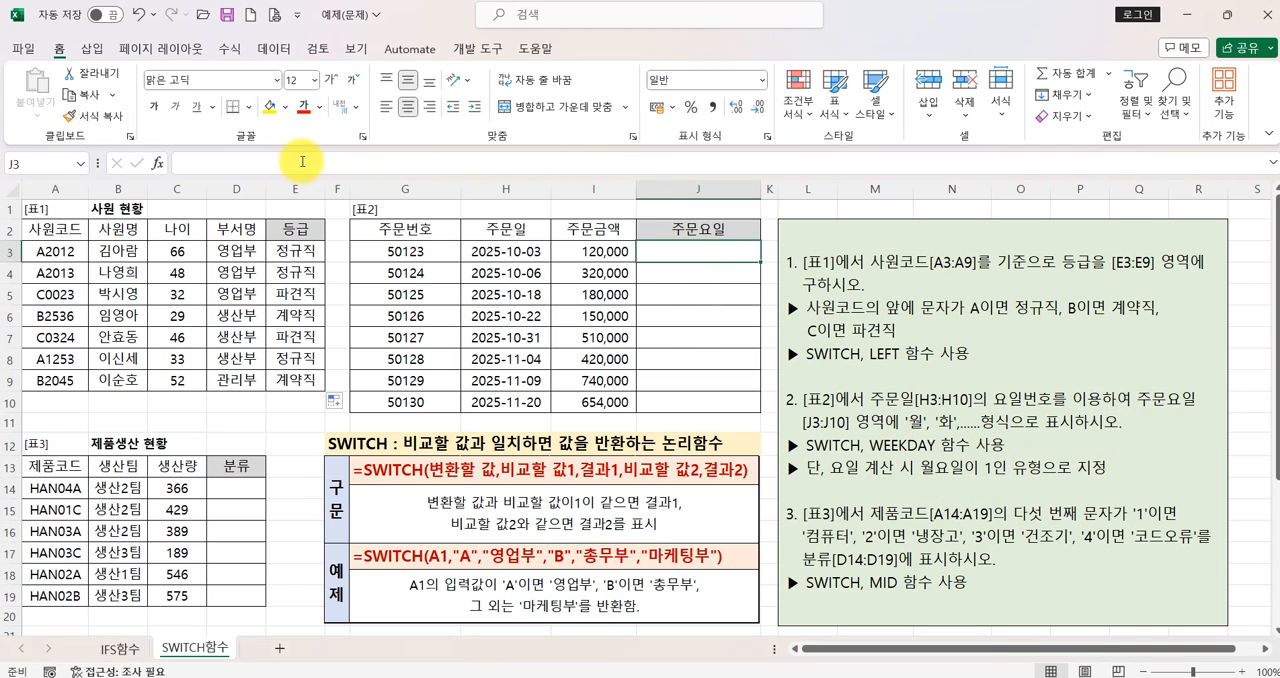
- Insert a SWITCH function in J3 and set its expression to WEEKDAY(H3,2)
{"action": "left_click", "coordinate": [157, 162]}
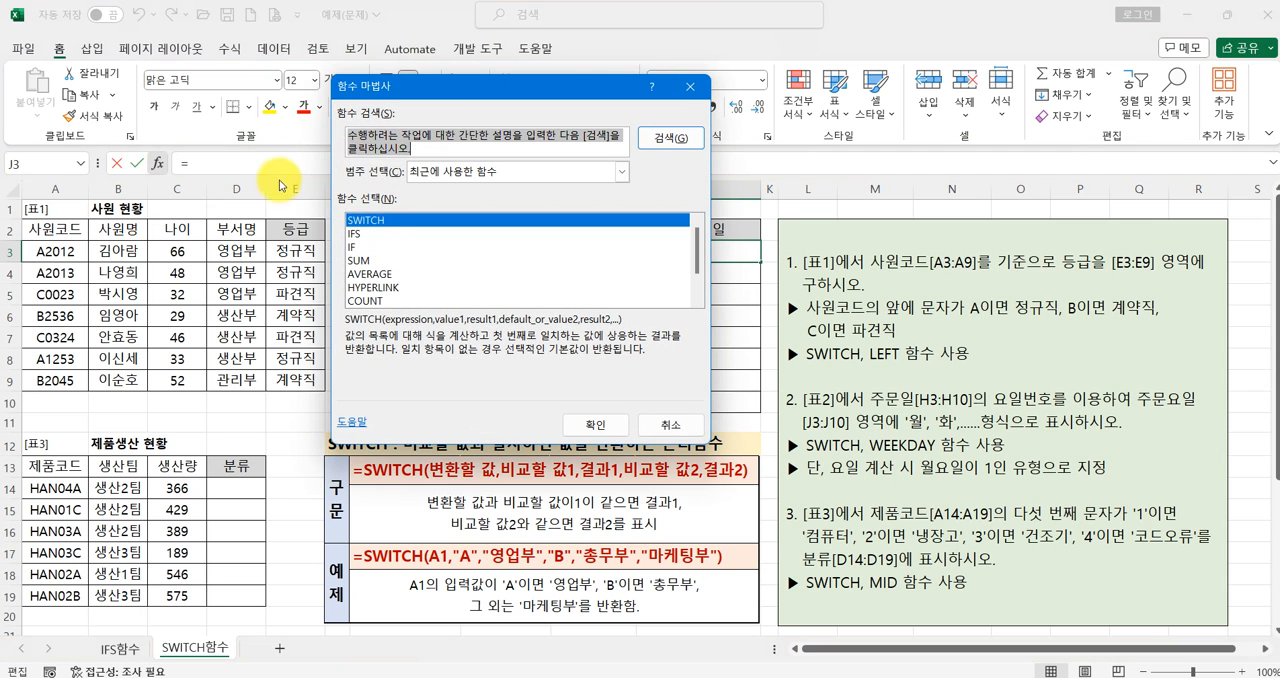
{"action": "left_click", "coordinate": [596, 424]}
{"action": "left_click_drag", "start_coordinate": [491, 110], "coordinate": [471, 288]}
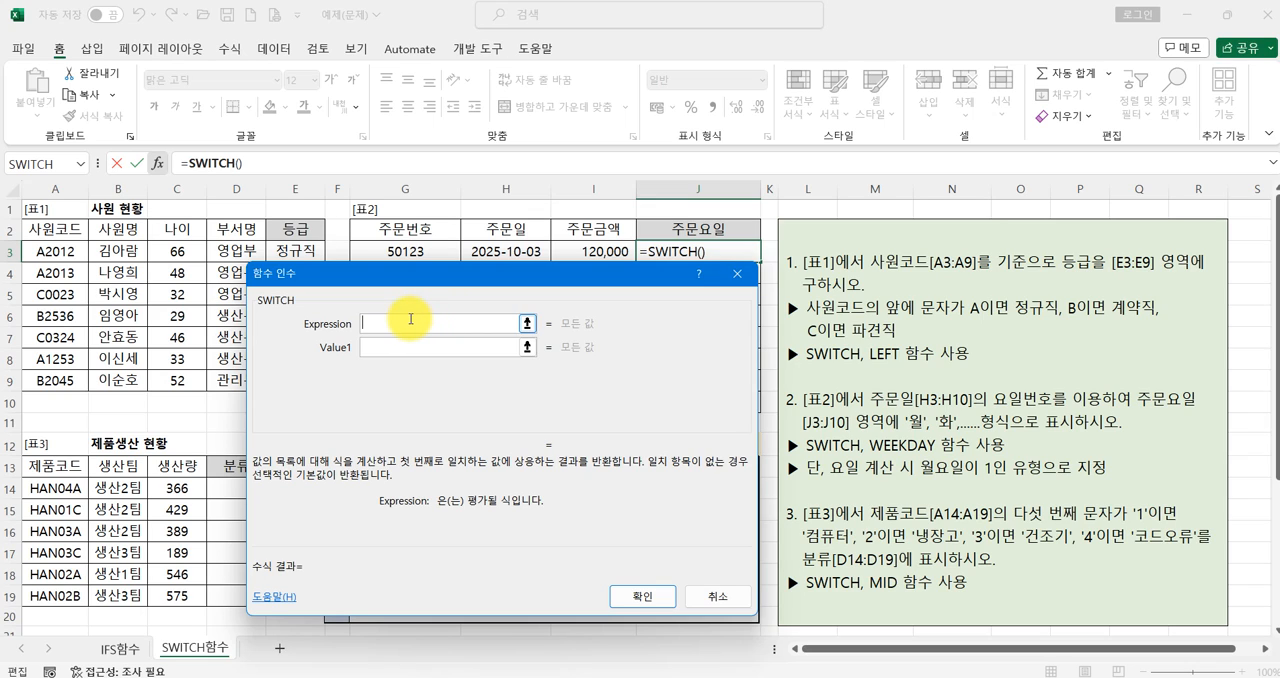
{"action": "type", "text": "WEEKD"}
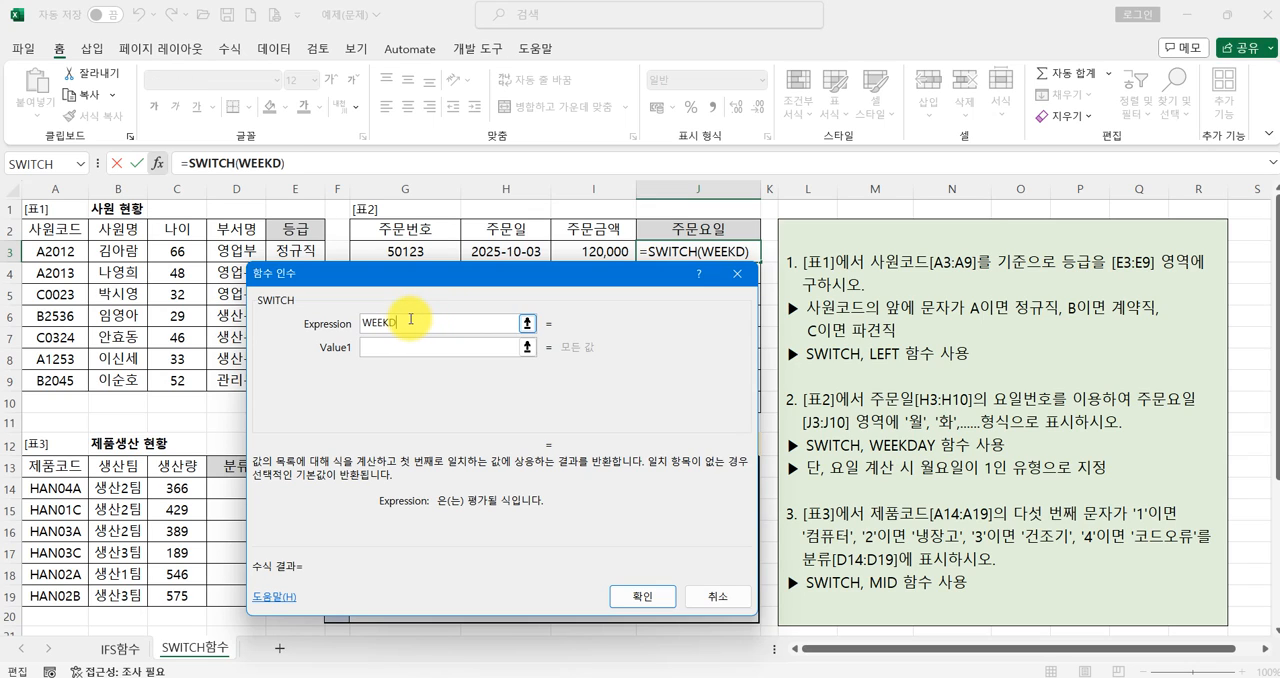
{"action": "type", "text": "AY("}
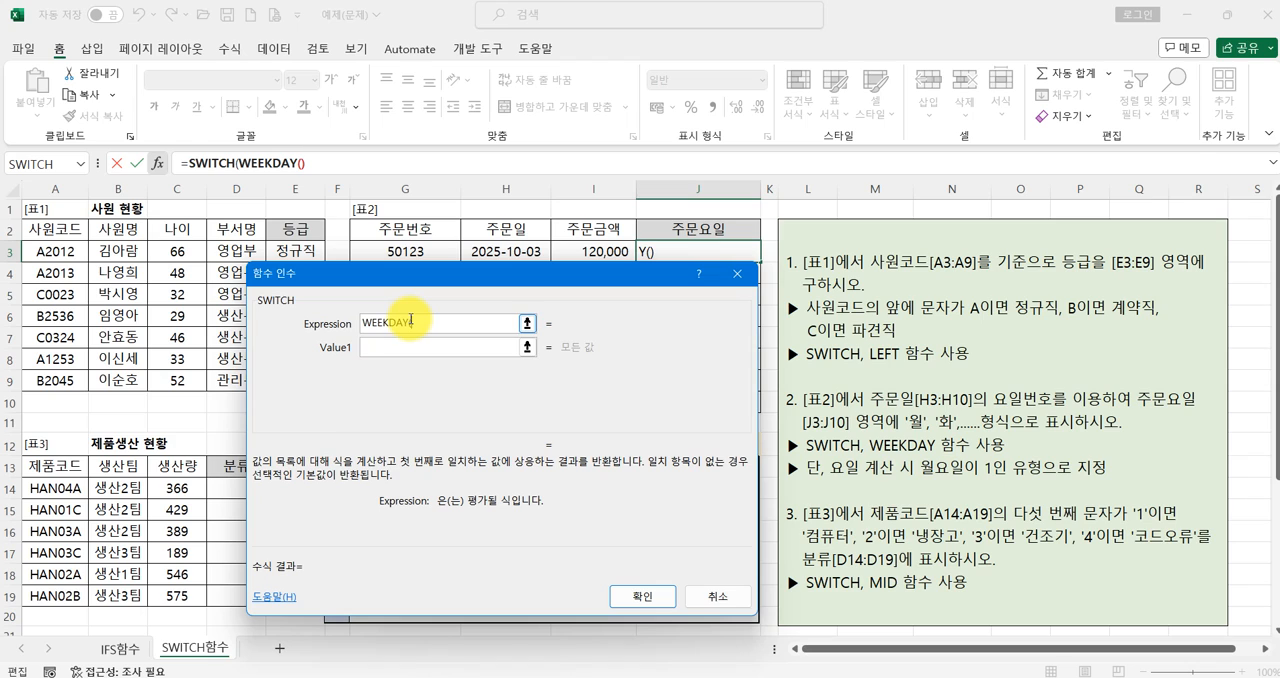
{"action": "left_click", "coordinate": [520, 245]}
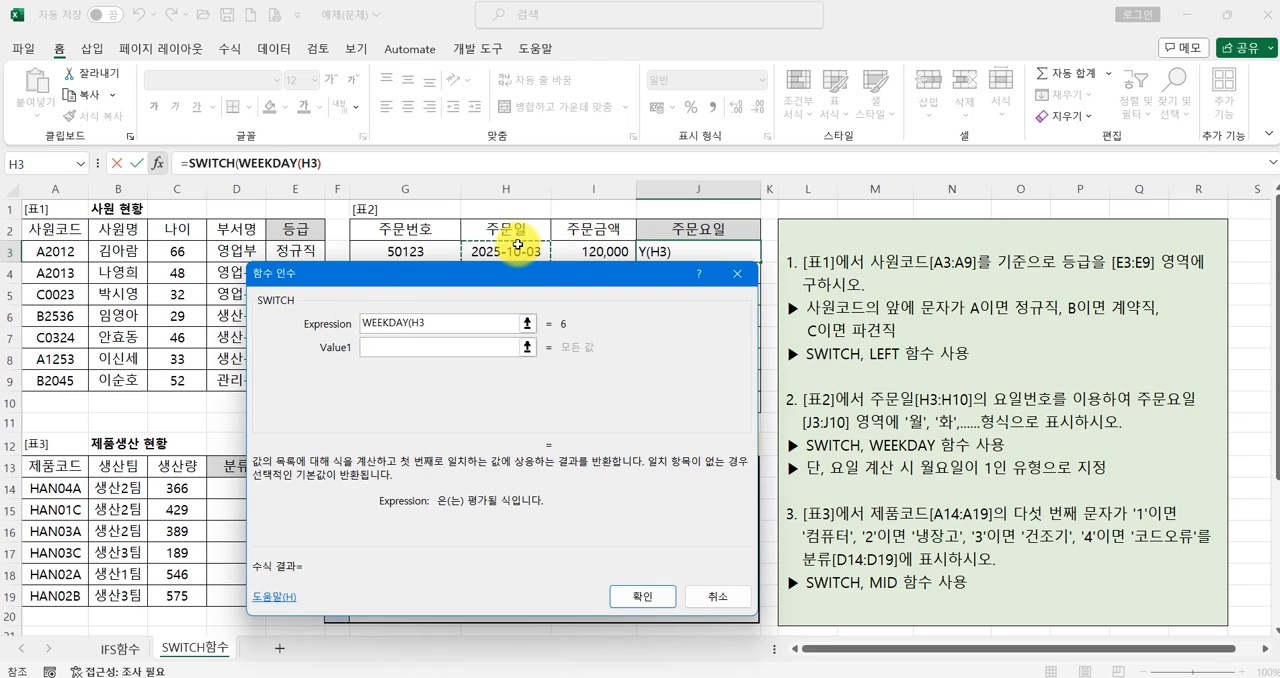
{"action": "type", "text": ",2"}
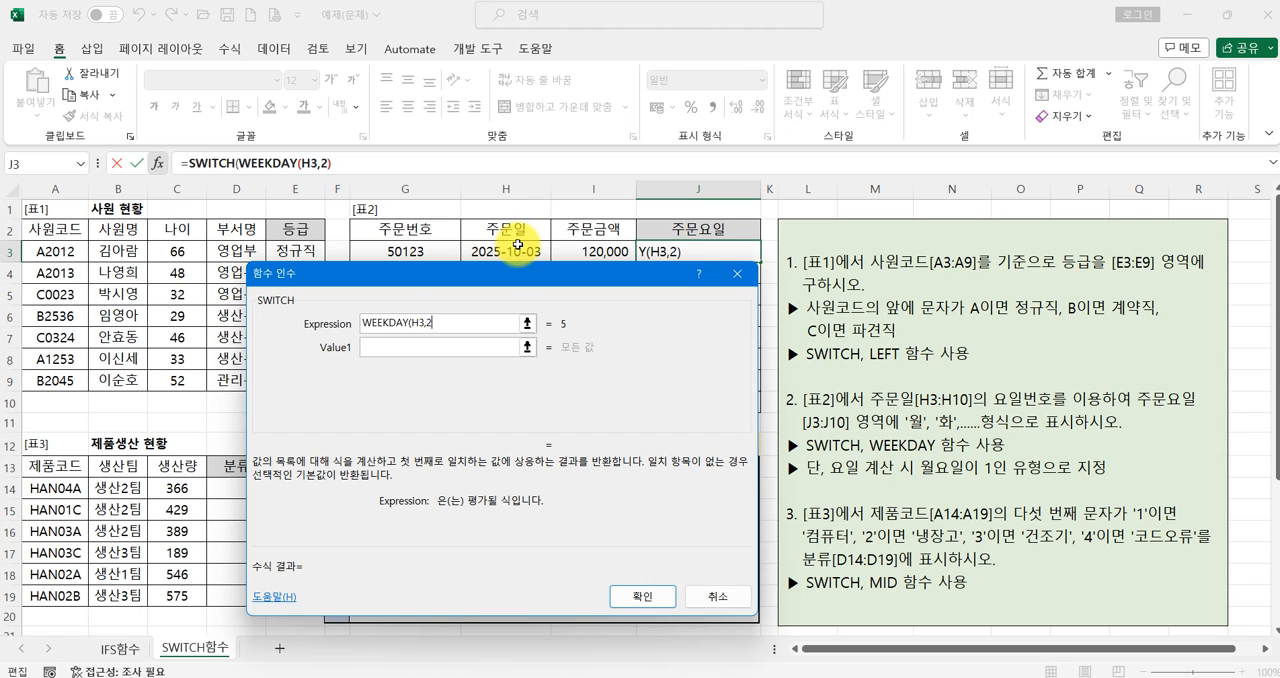
- Open the nested WEEKDAY function's arguments and examine the description of the Return_type options
{"action": "left_click", "coordinate": [268, 162]}
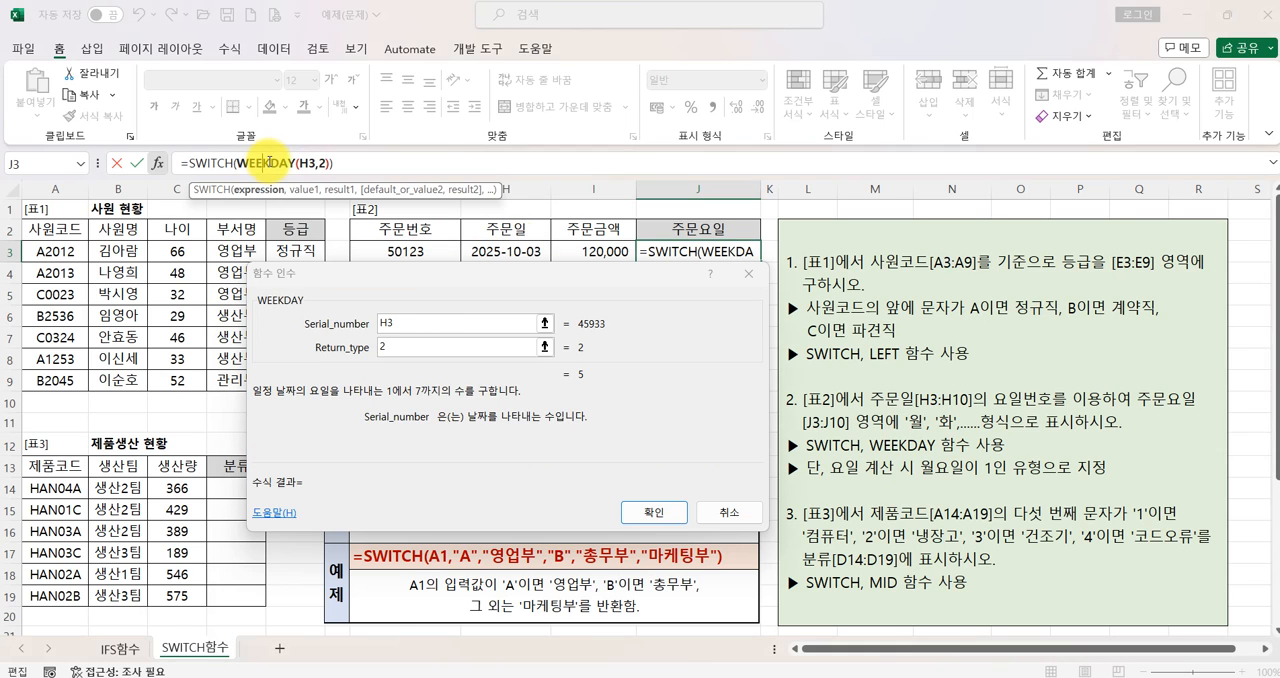
{"action": "left_click", "coordinate": [398, 350]}
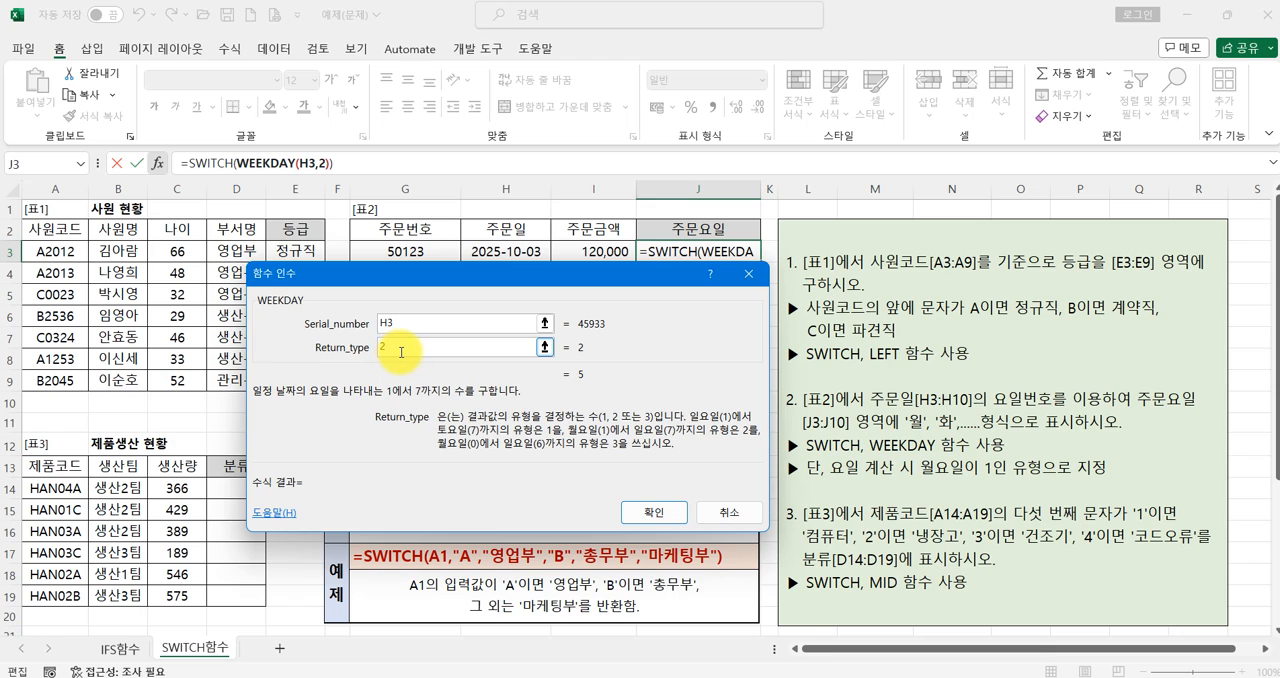
{"action": "type", "text": "@"}
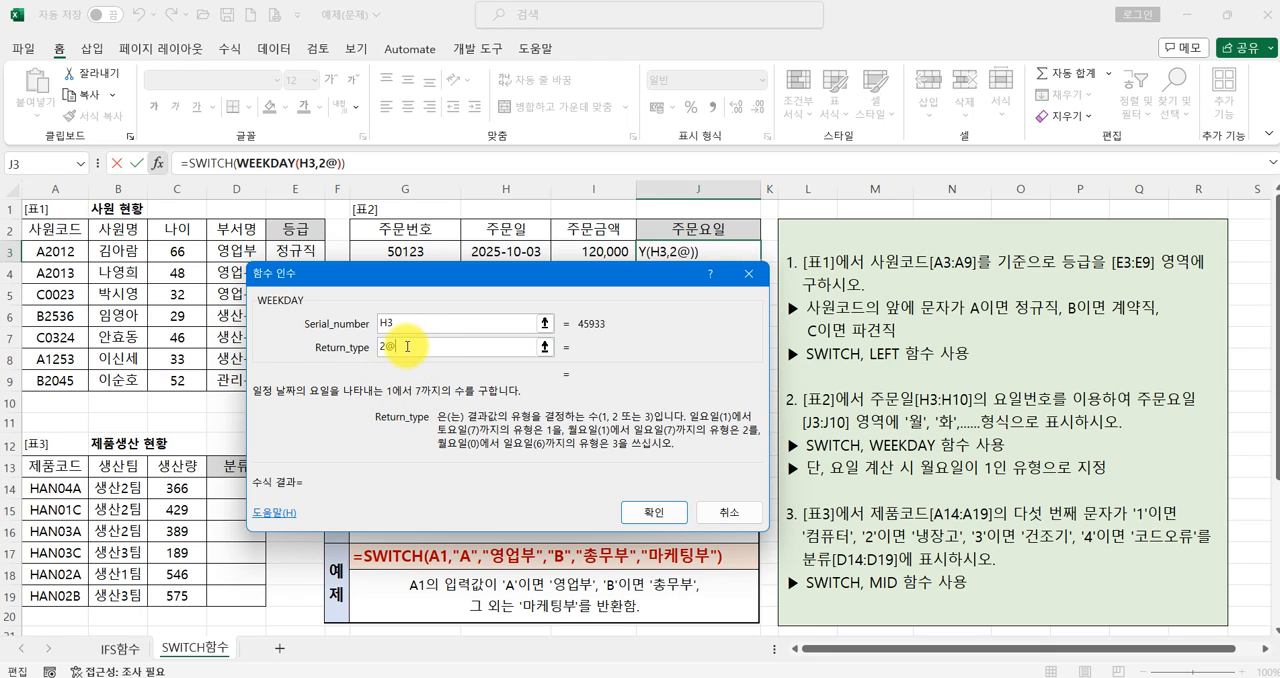
{"action": "key", "text": "BackSpace"}
{"action": "left_click_drag", "start_coordinate": [360, 406], "coordinate": [765, 462]}
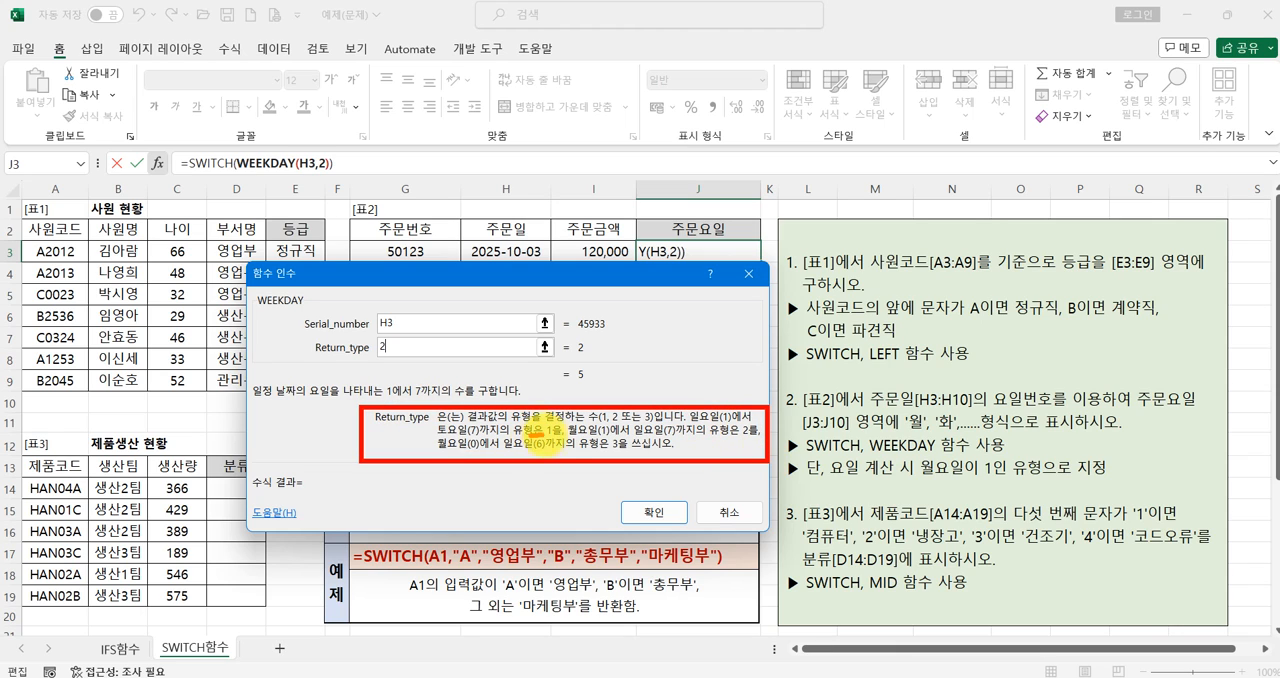
{"action": "left_click_drag", "start_coordinate": [545, 435], "coordinate": [551, 434]}
{"action": "left_click_drag", "start_coordinate": [721, 433], "coordinate": [747, 433]}
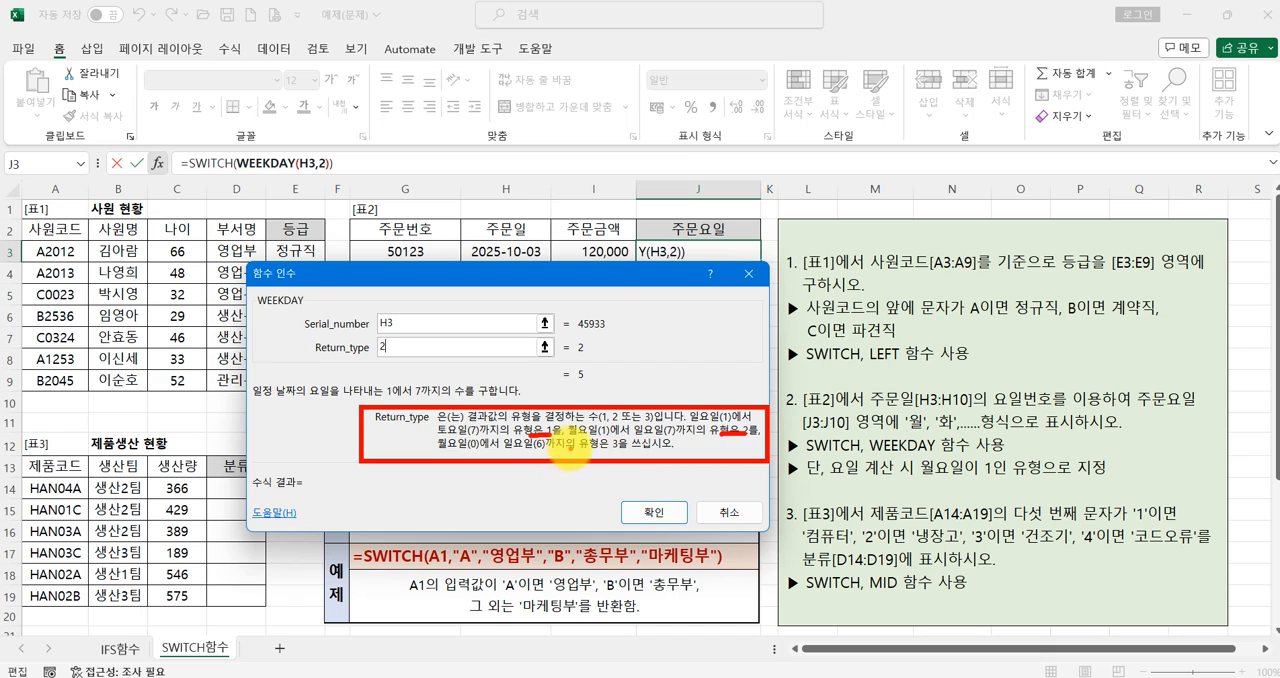
{"action": "left_click_drag", "start_coordinate": [591, 452], "coordinate": [626, 451]}
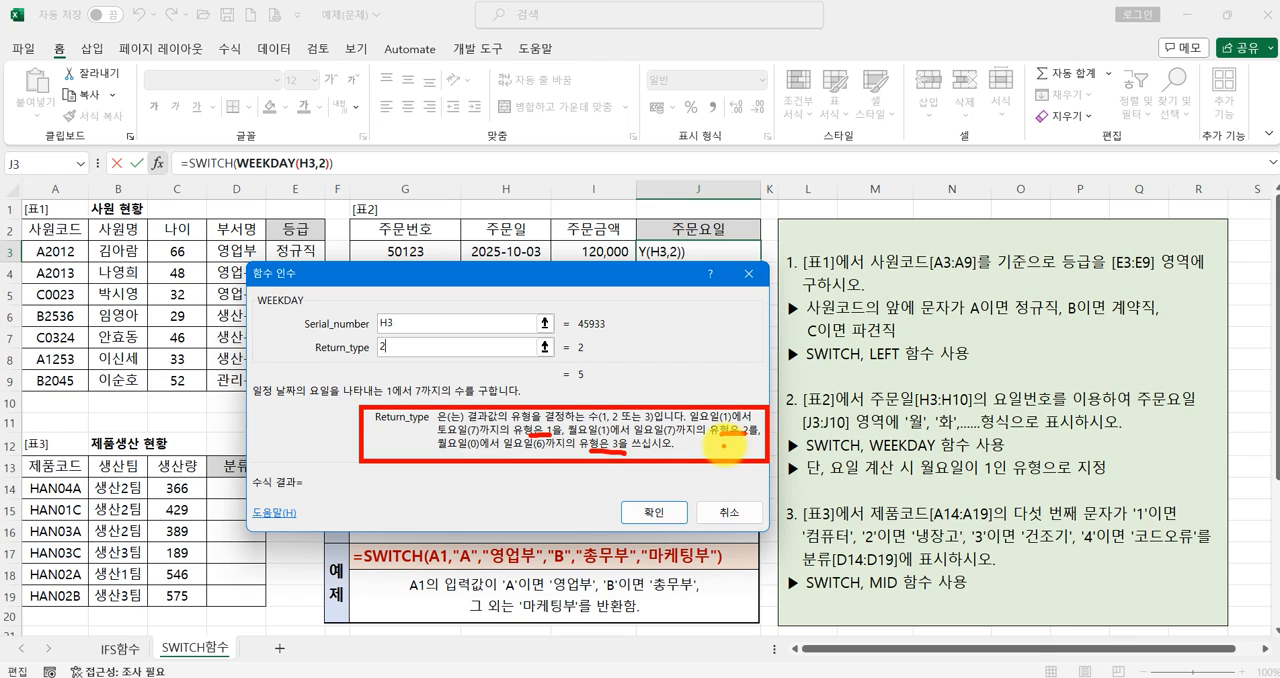
{"action": "mouse_move", "coordinate": [742, 440]}
{"action": "left_mouse_down"}
{"action": "mouse_move", "coordinate": [728, 430]}
{"action": "mouse_move", "coordinate": [745, 447]}
{"action": "left_mouse_up"}
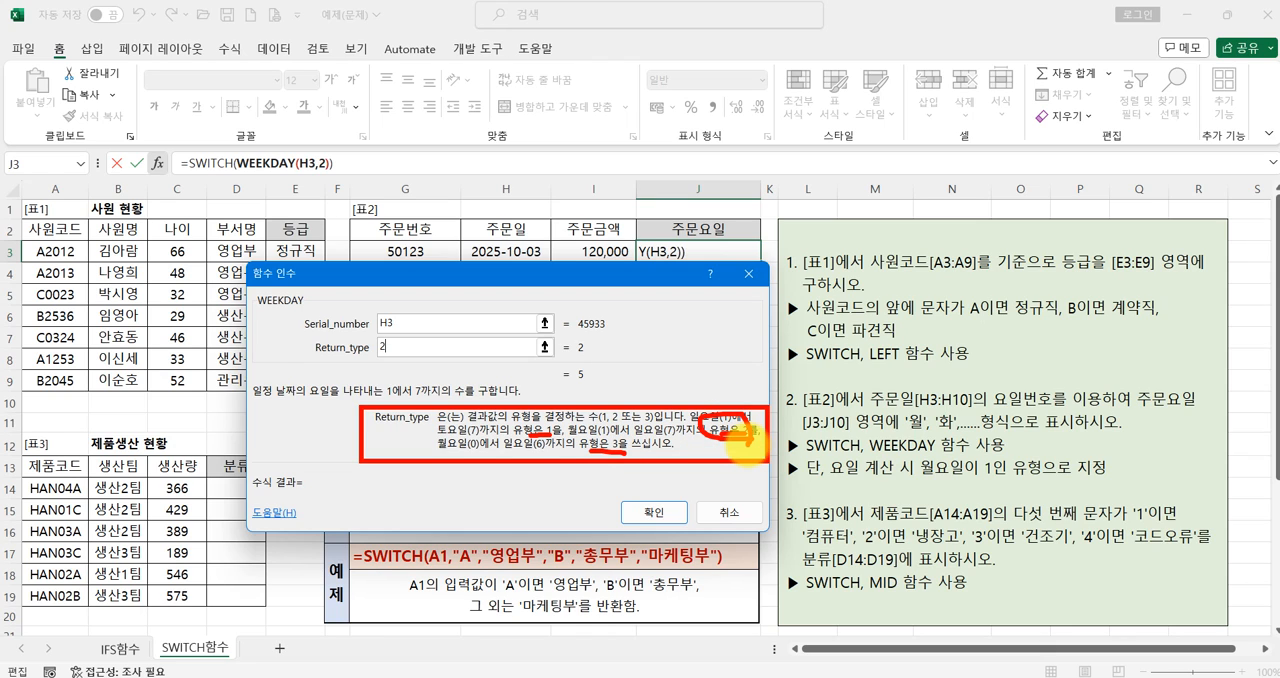
- Return to the SWITCH arguments for J3 and set the first comparison value to 1 with the result 월
{"action": "left_click", "coordinate": [206, 163]}
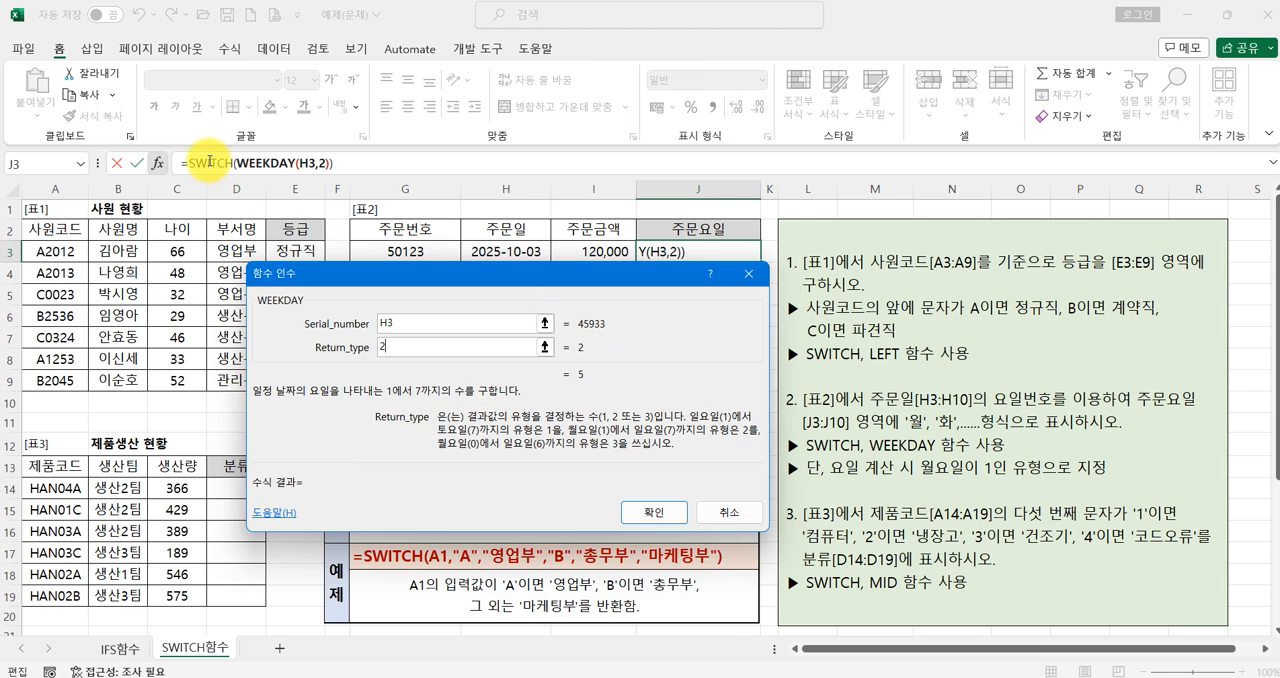
{"action": "left_click_drag", "start_coordinate": [445, 277], "coordinate": [236, 122]}
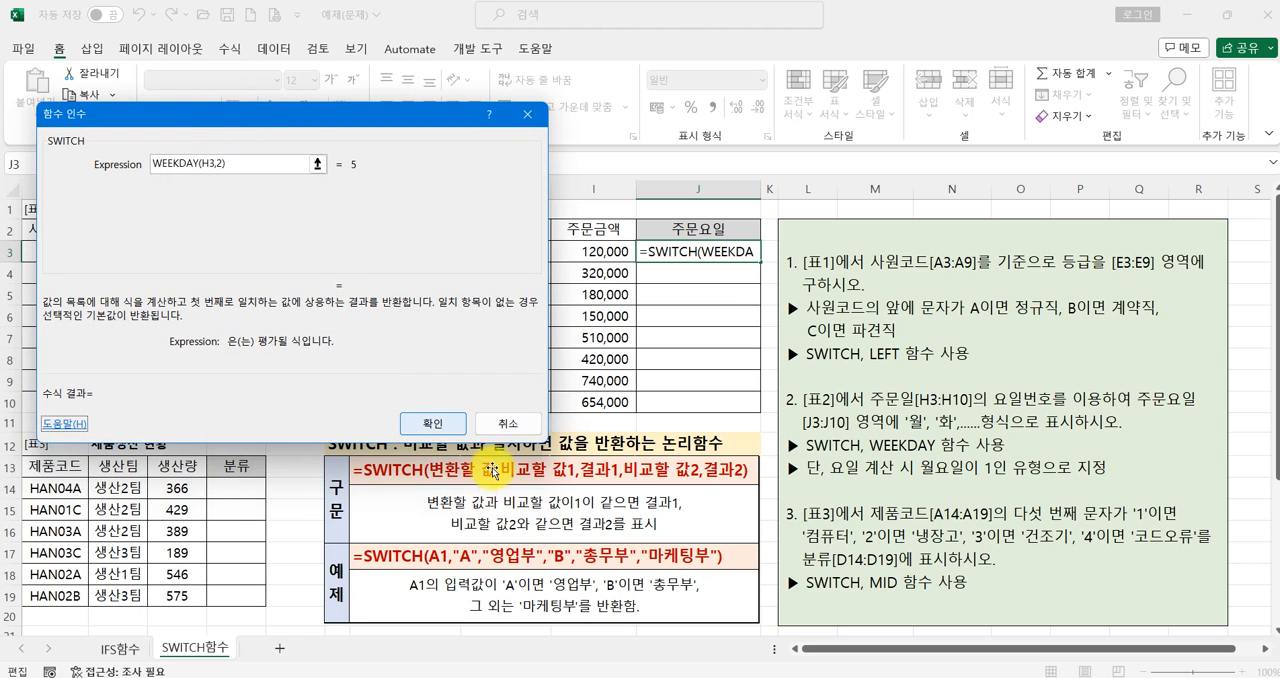
{"action": "left_click", "coordinate": [241, 167]}
{"action": "key", "text": "Tab"}
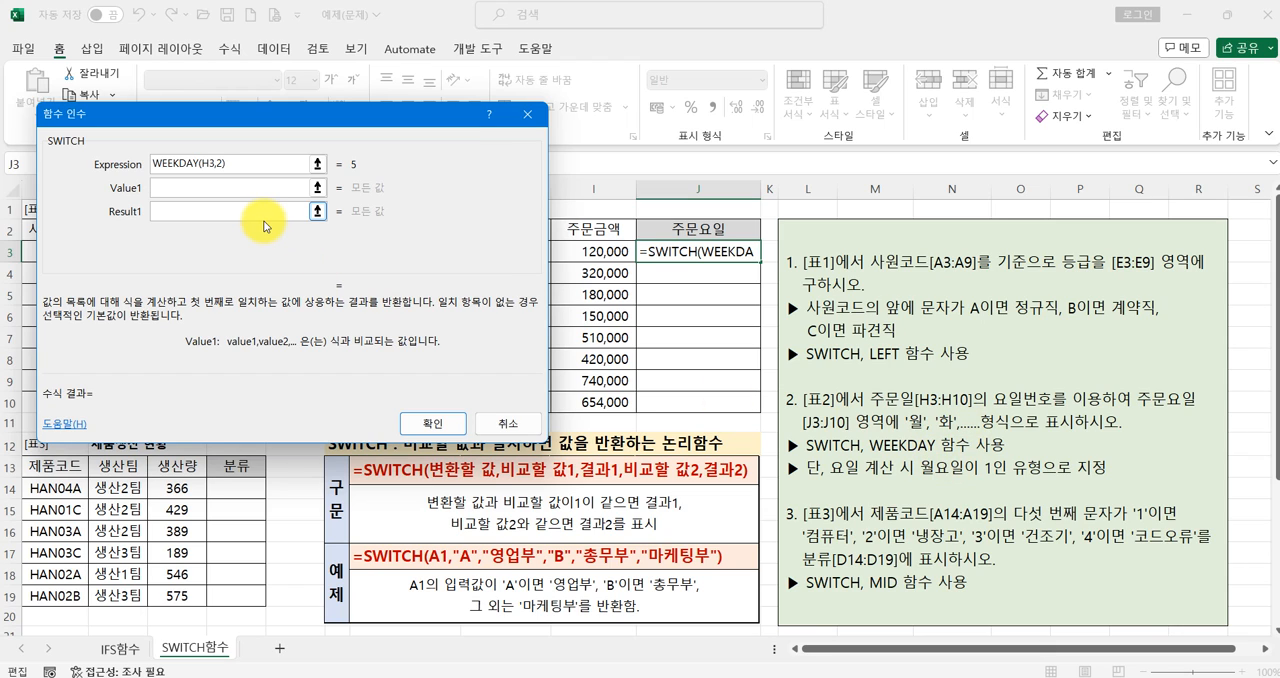
{"action": "type", "text": "1"}
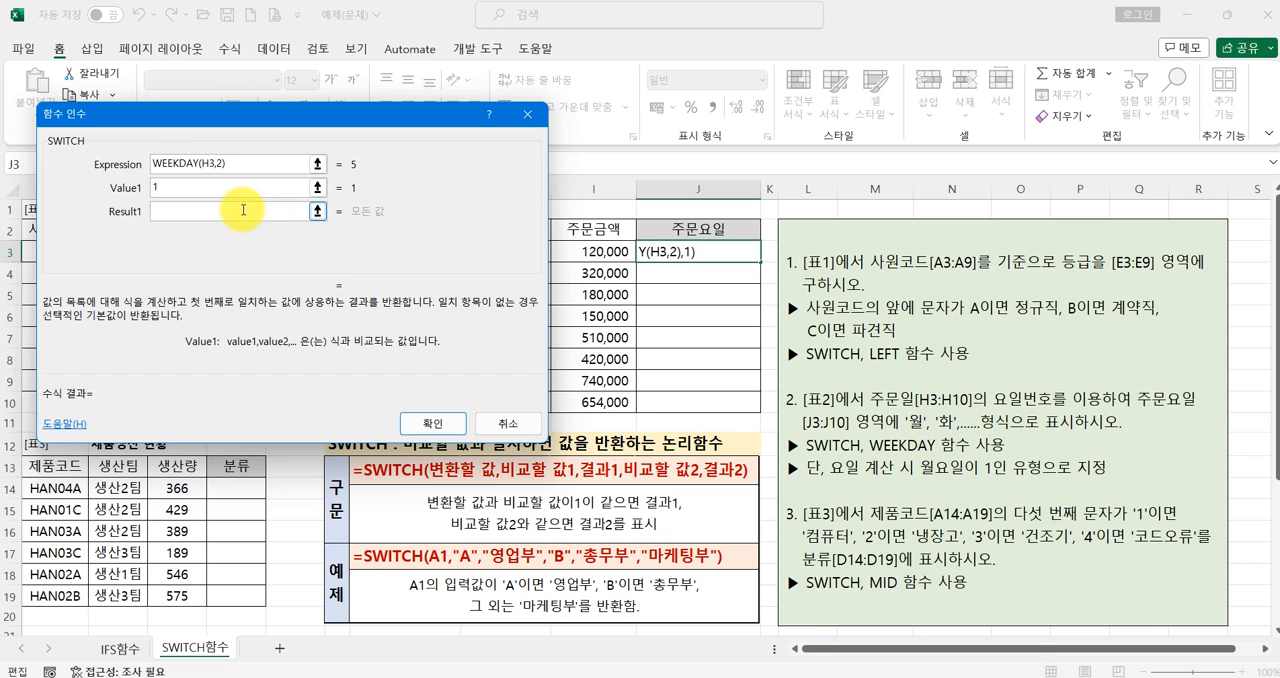
{"action": "left_click", "coordinate": [243, 210]}
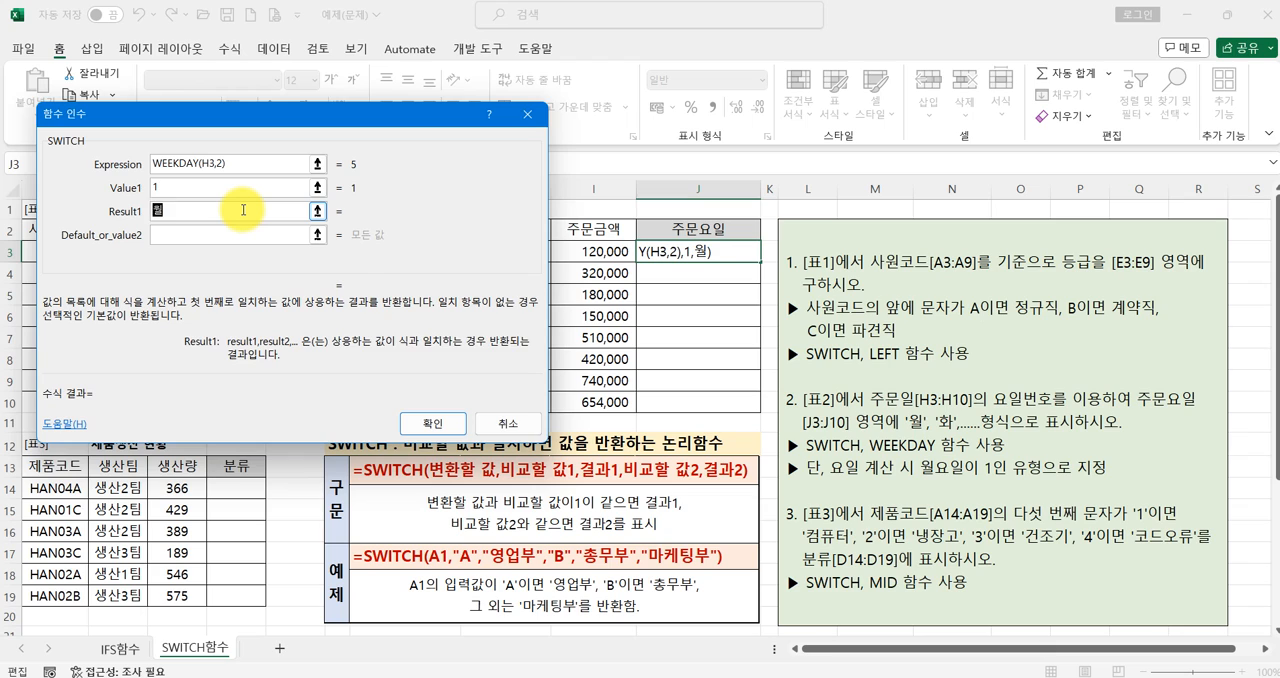
- Set the second comparison value in J3's SWITCH to 2 with the result 화
{"action": "key", "text": "Tab"}
{"action": "type", "text": "2"}
{"action": "key", "text": "Tab"}
{"action": "type", "text": "화"}
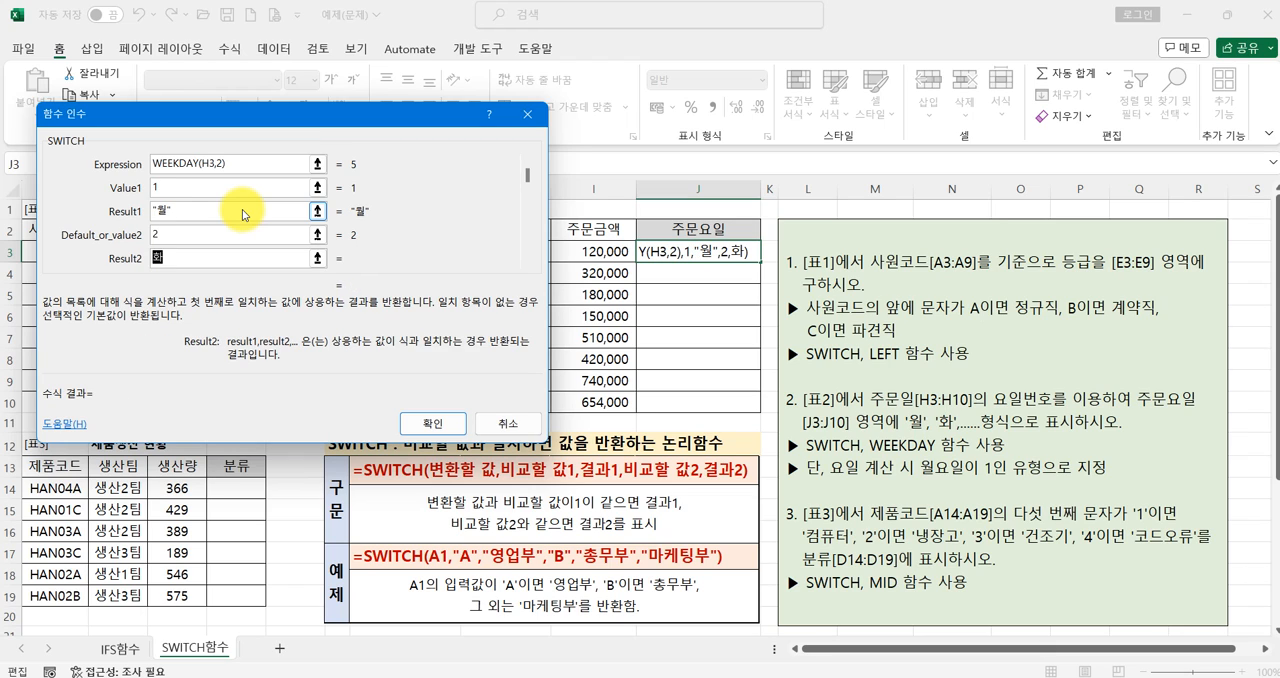
- Set the third comparison value in J3's SWITCH to 3 with the result 수
{"action": "key", "text": "Tab"}
{"action": "type", "text": "3"}
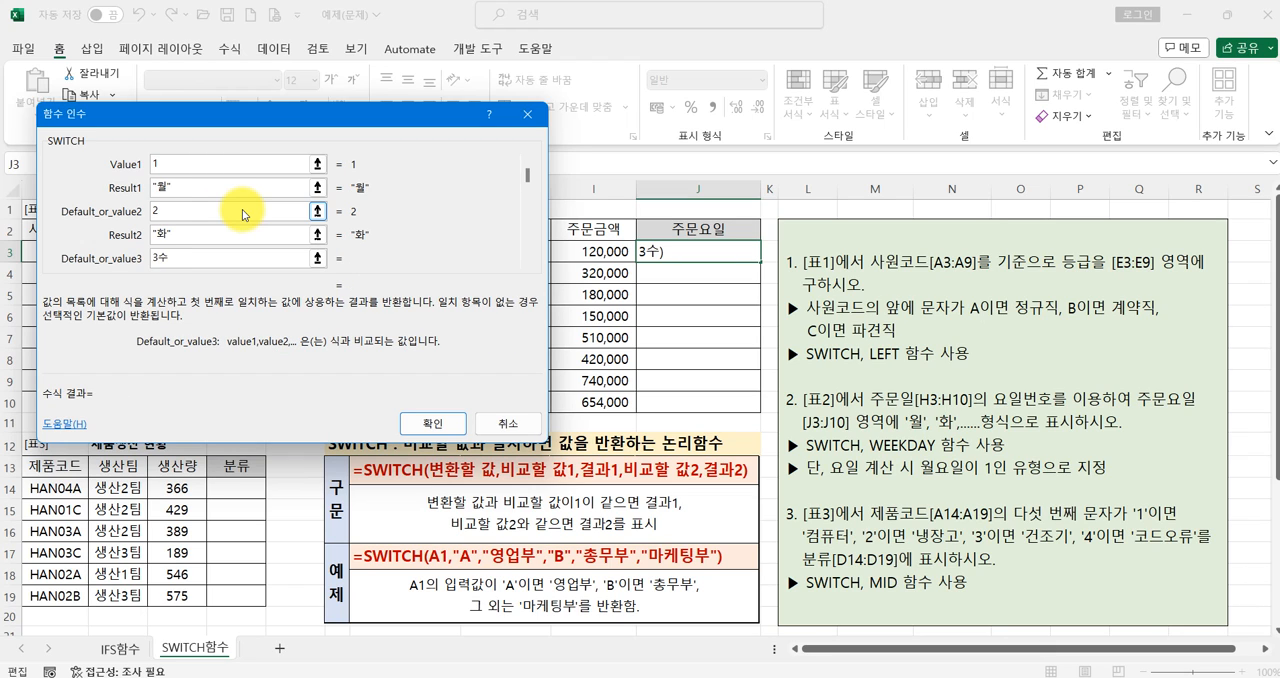
{"action": "key", "text": "Tab"}
{"action": "type", "text": "ㅅ"}
{"action": "key", "text": "Tab"}
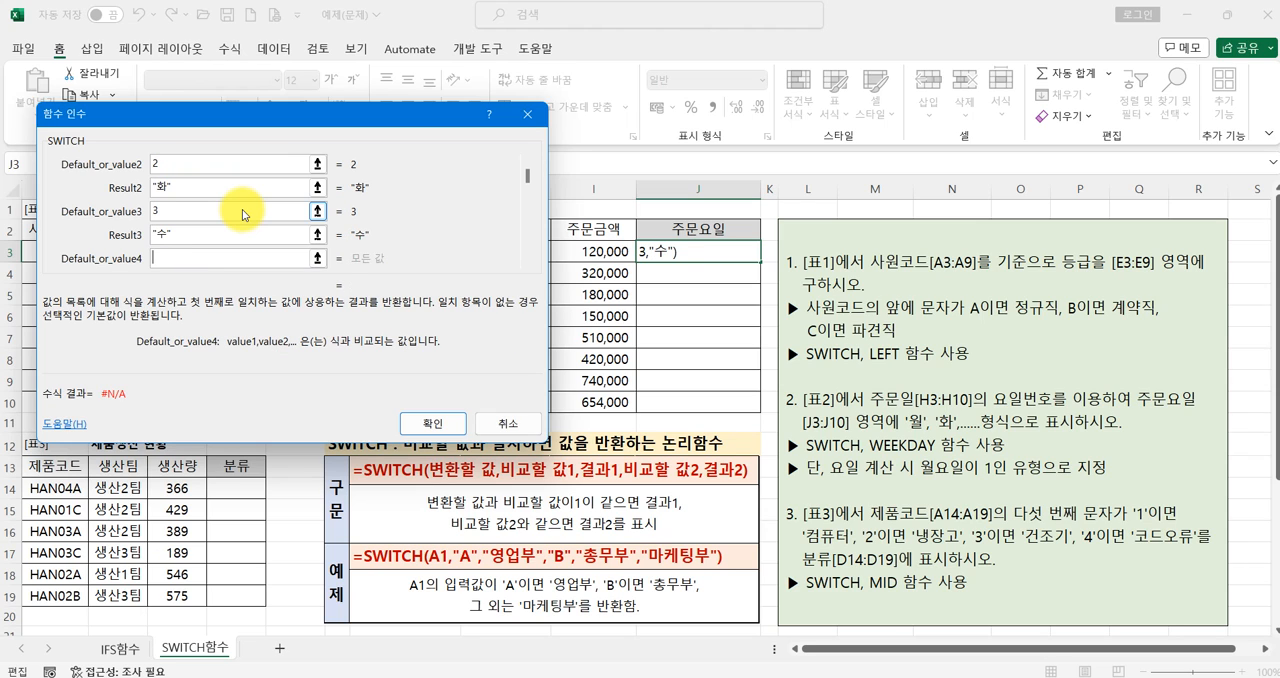
- In J3's SWITCH, set the fourth comparison value to 4 with the result 목 and the fifth to 5 with the result 금
{"action": "type", "text": "4,\"목"}
{"action": "key", "text": "Tab"}
{"action": "type", "text": "5"}
{"action": "key", "text": "Tab"}
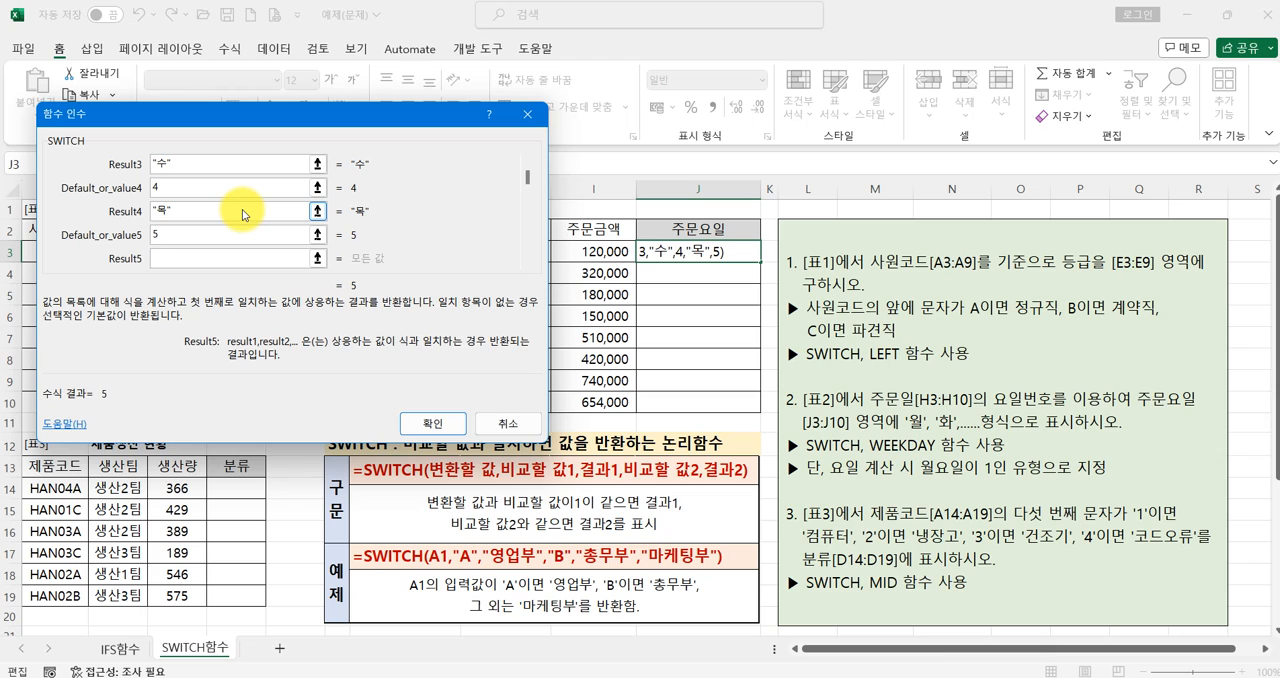
{"action": "type", "text": "금"}
{"action": "key", "text": "Tab"}
- In J3's SWITCH, set the sixth comparison value to 6 with the result 토 and the seventh to 7 with the result 일
{"action": "type", "text": "6"}
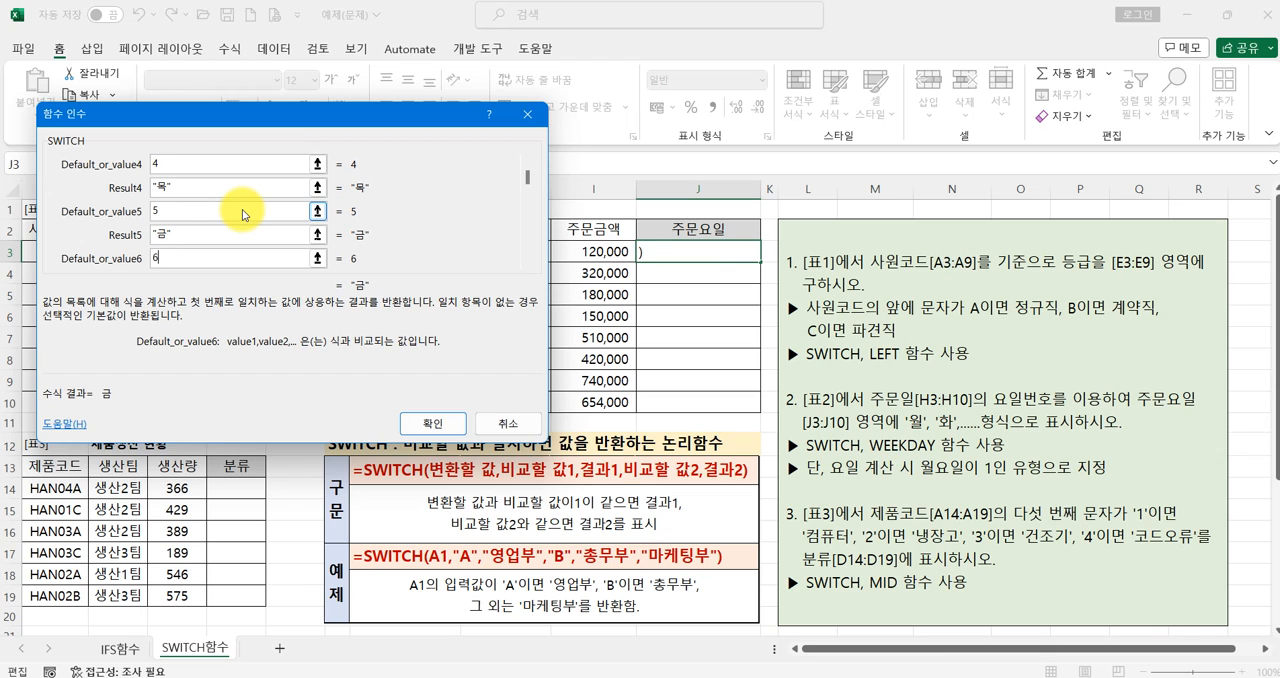
{"action": "key", "text": "Tab"}
{"action": "type", "text": "토"}
{"action": "key", "text": "Tab"}
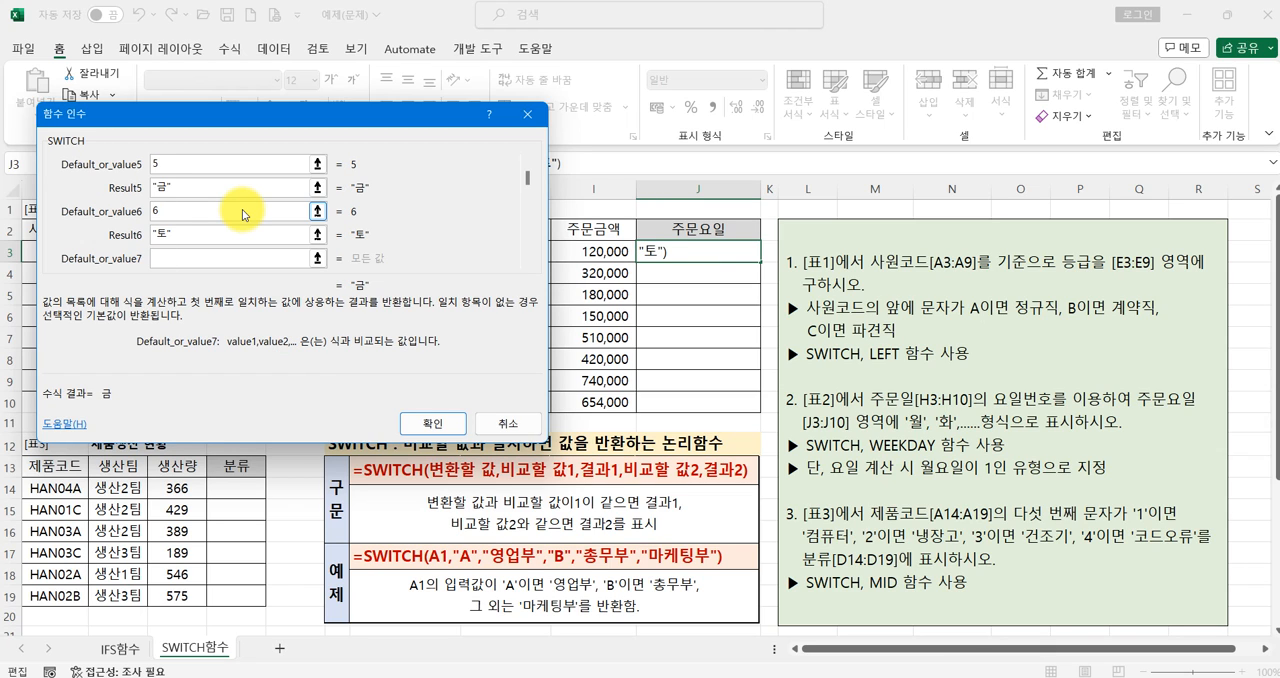
{"action": "type", "text": "7"}
{"action": "key", "text": "Tab"}
{"action": "type", "text": "이"}
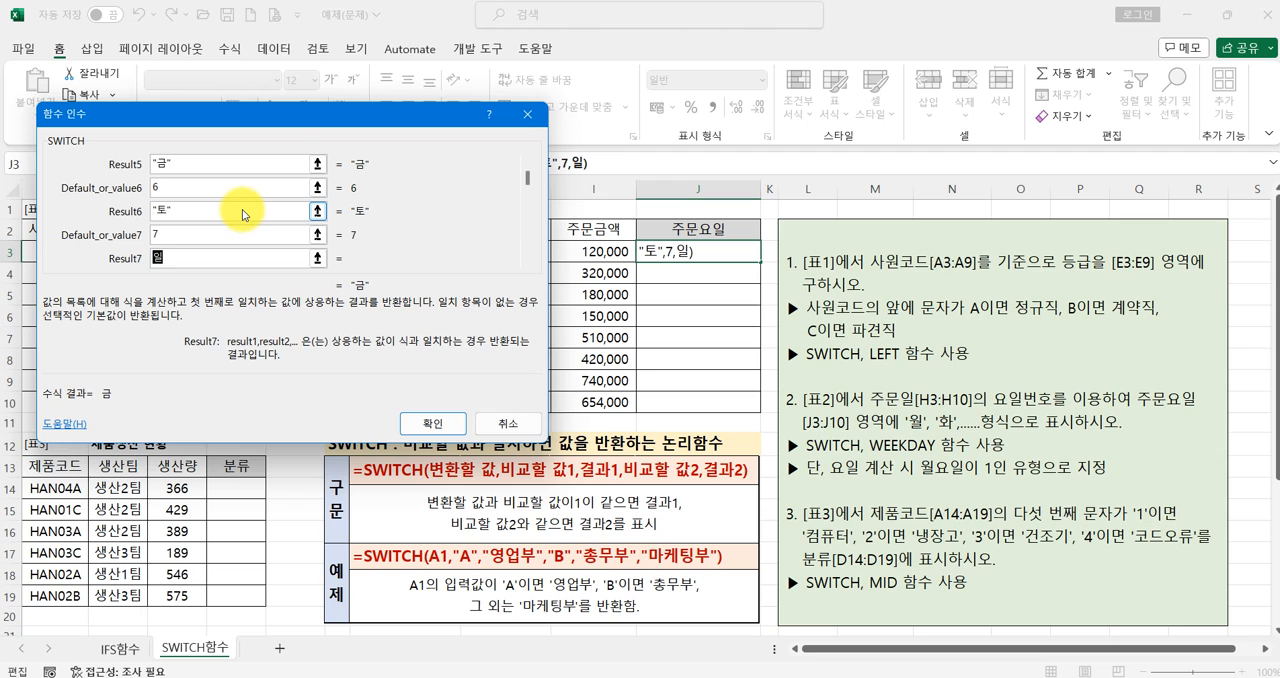
- Review the nested WEEKDAY function's Return_type argument in J3's formula, and return to the SWITCH arguments
{"action": "left_click_drag", "start_coordinate": [527, 183], "coordinate": [528, 165]}
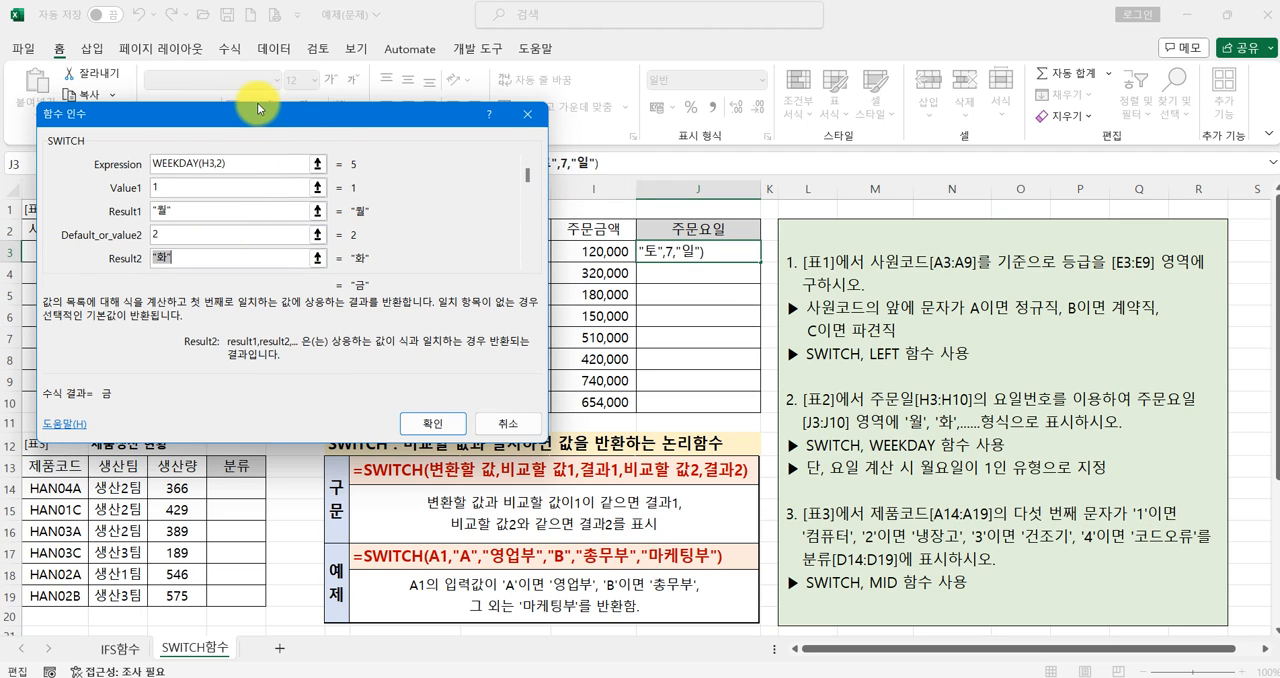
{"action": "left_click_drag", "start_coordinate": [263, 112], "coordinate": [267, 154]}
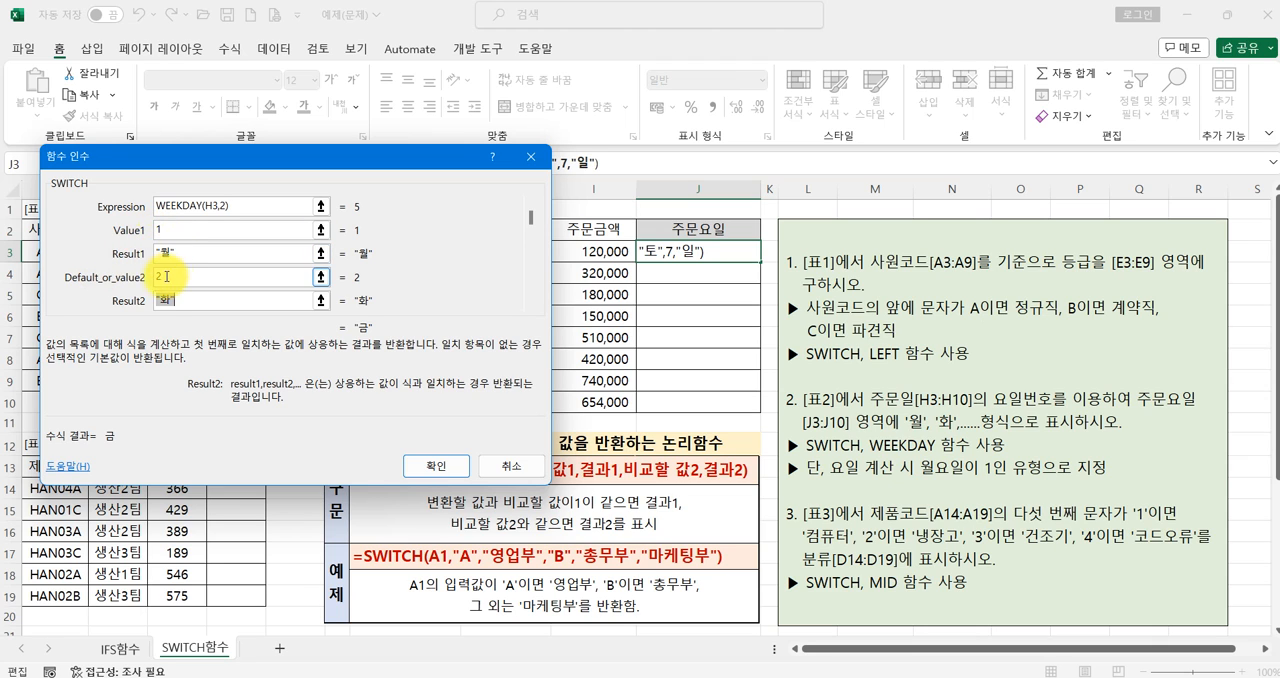
{"action": "left_click", "coordinate": [178, 208]}
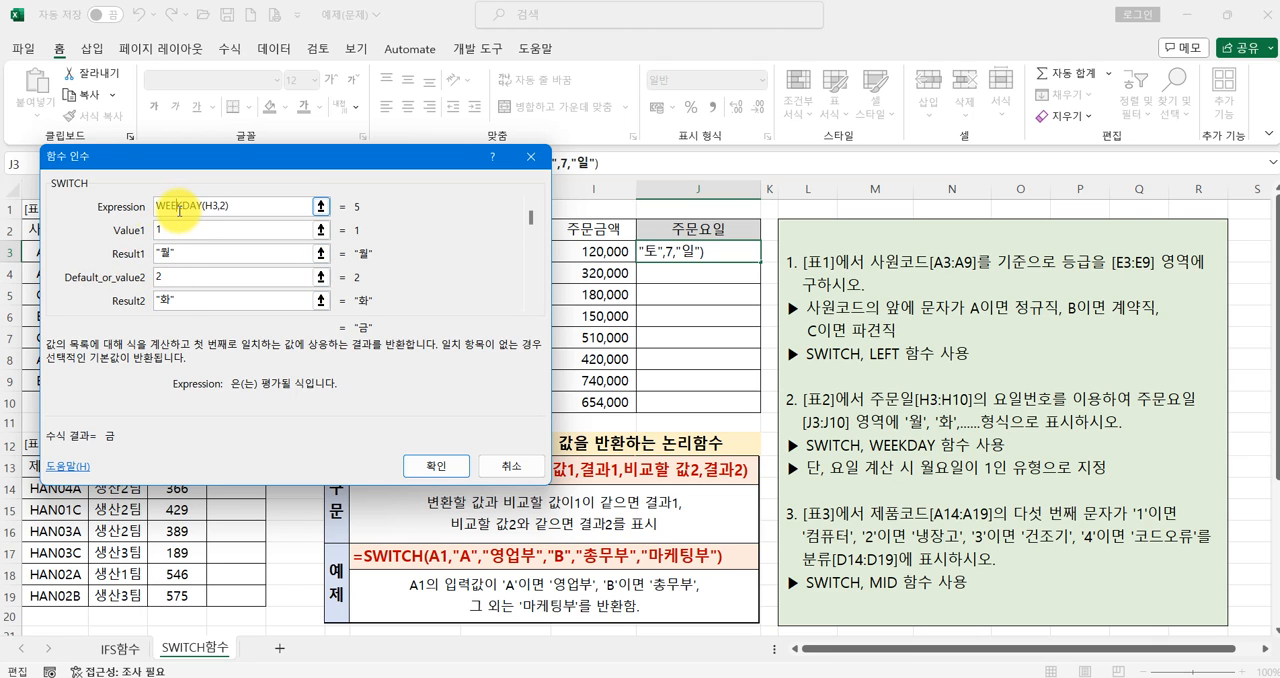
{"action": "left_click_drag", "start_coordinate": [227, 167], "coordinate": [230, 195]}
{"action": "left_click", "coordinate": [272, 163]}
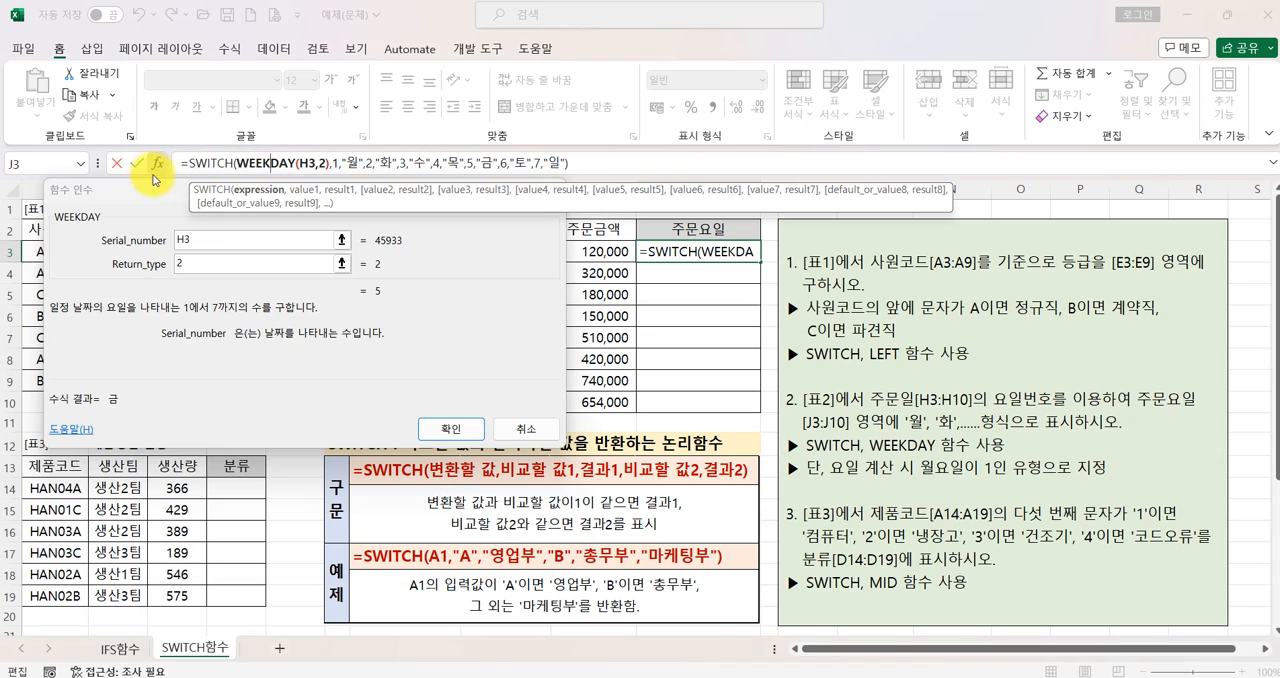
{"action": "left_click", "coordinate": [201, 262]}
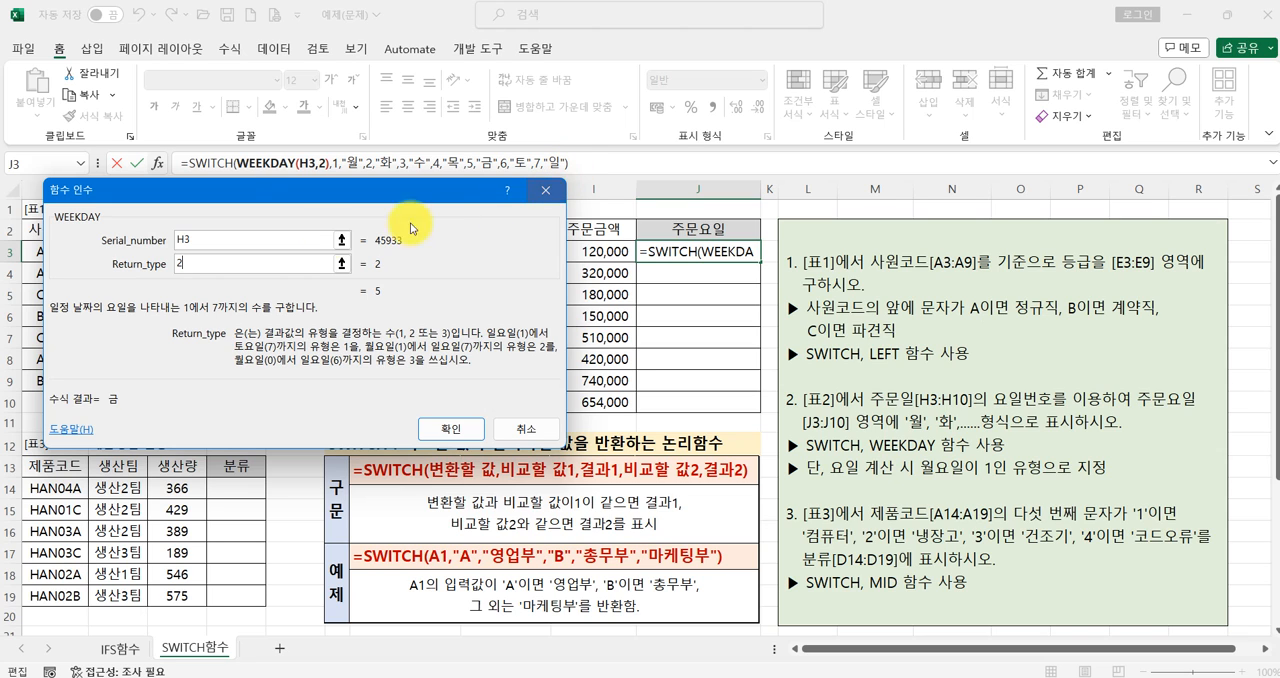
{"action": "left_click", "coordinate": [208, 163]}
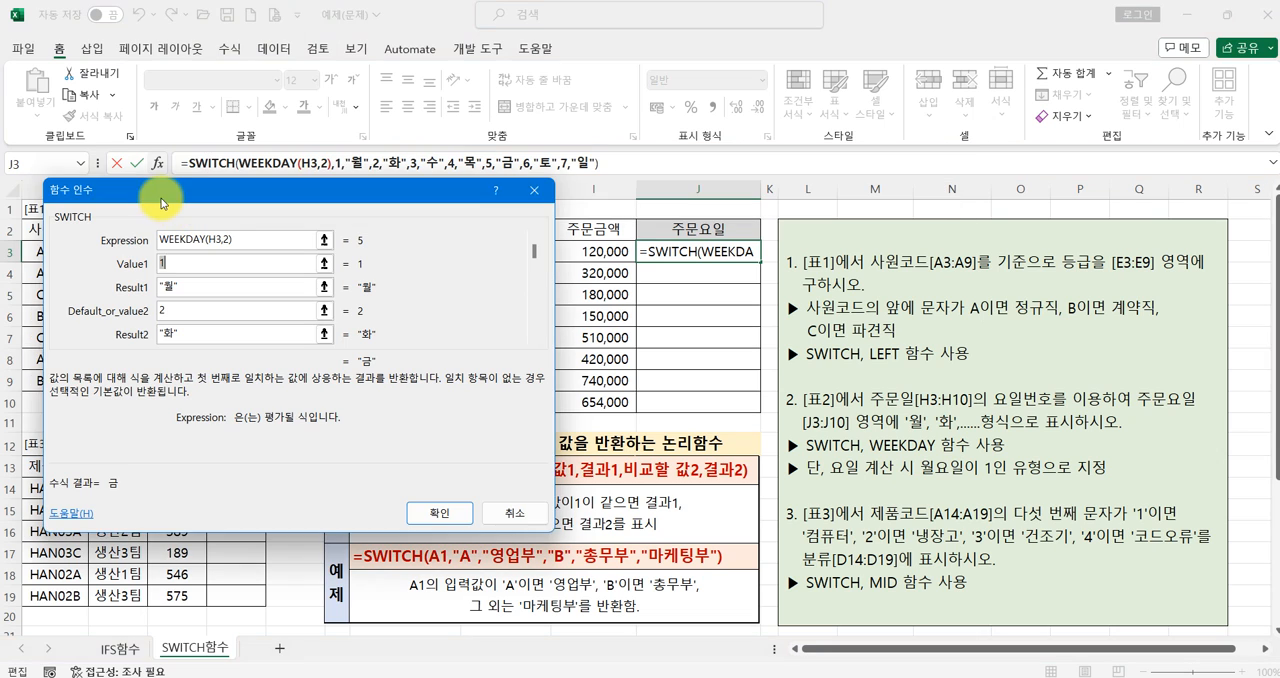
- Confirm the SWITCH formula in J3 and fill it down through J10
{"action": "left_click_drag", "start_coordinate": [183, 186], "coordinate": [730, 75]}
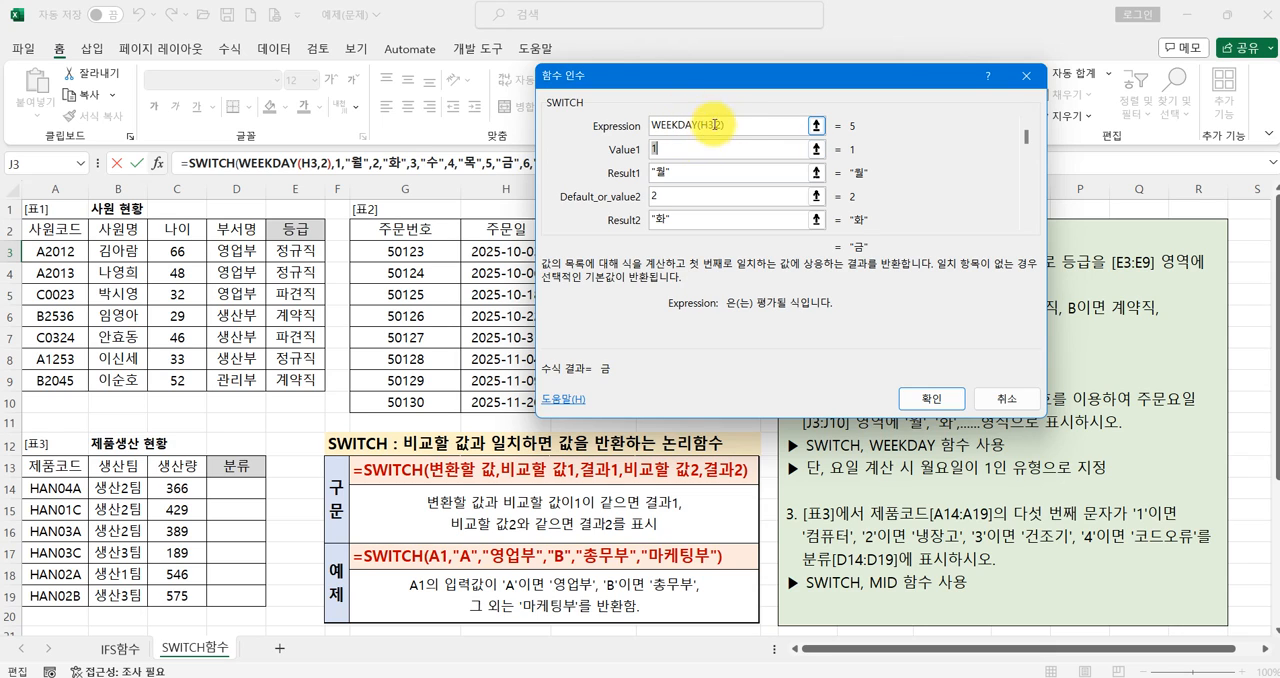
{"action": "left_click", "coordinate": [655, 174]}
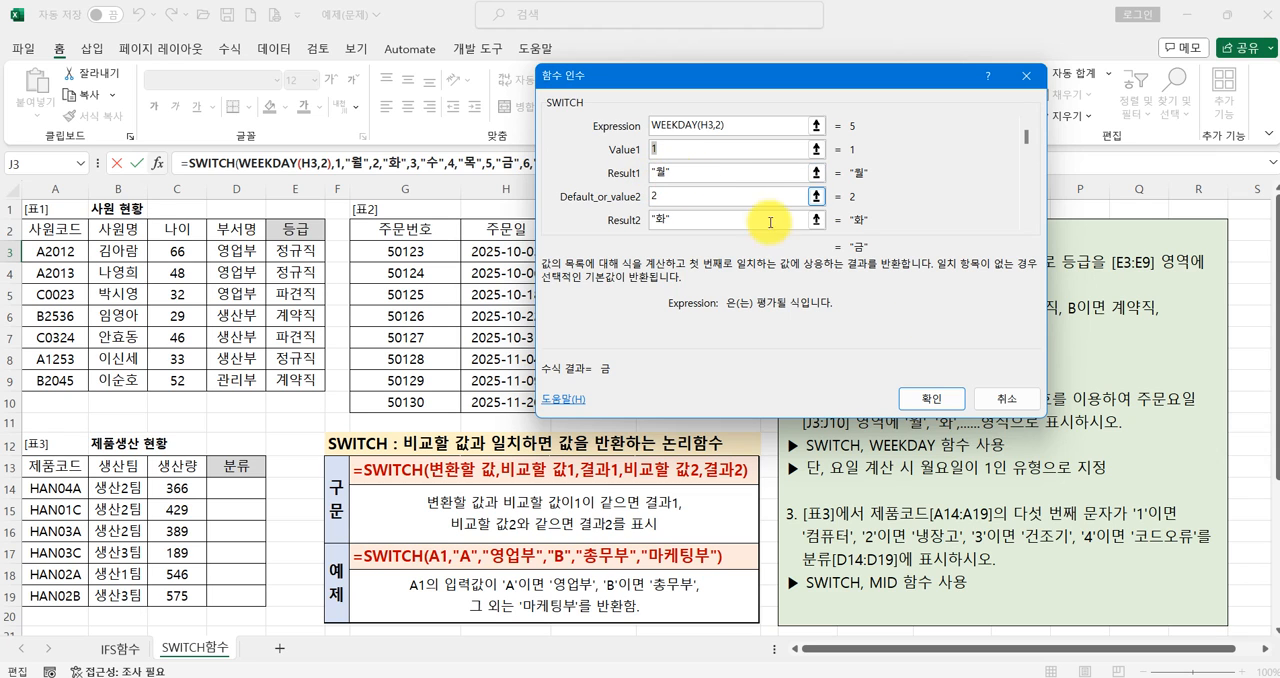
{"action": "left_click", "coordinate": [930, 399]}
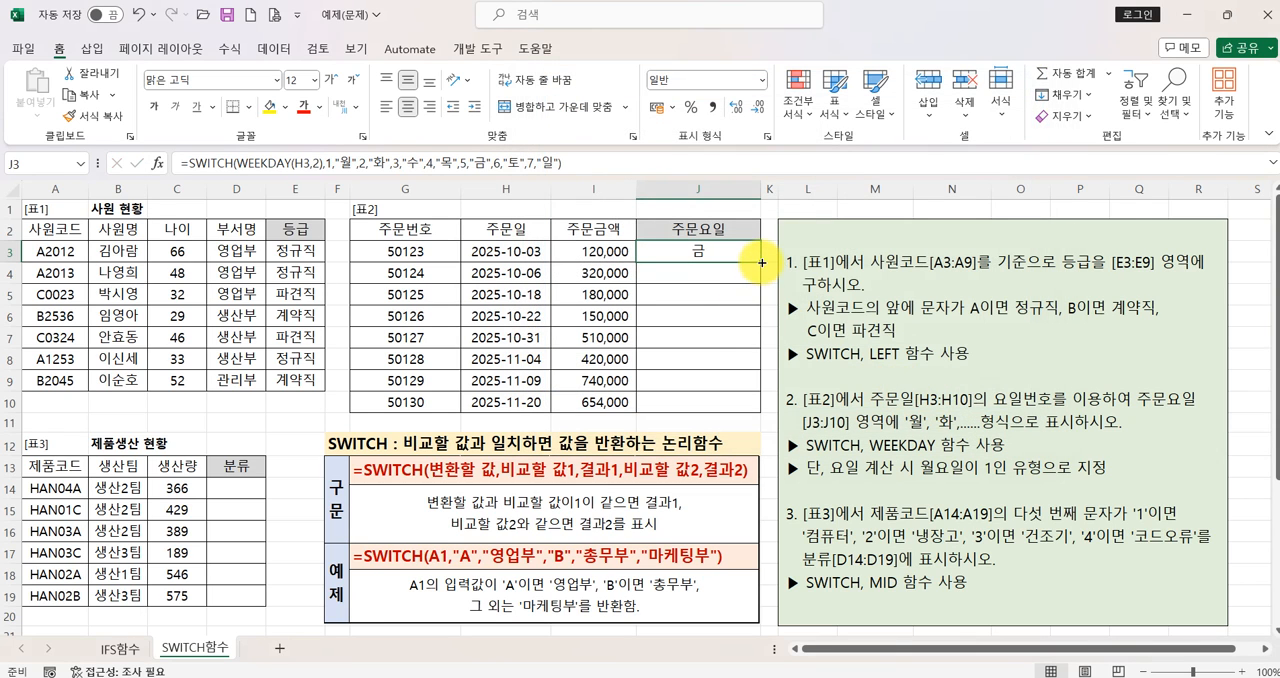
{"action": "left_click_drag", "start_coordinate": [760, 262], "coordinate": [758, 408]}
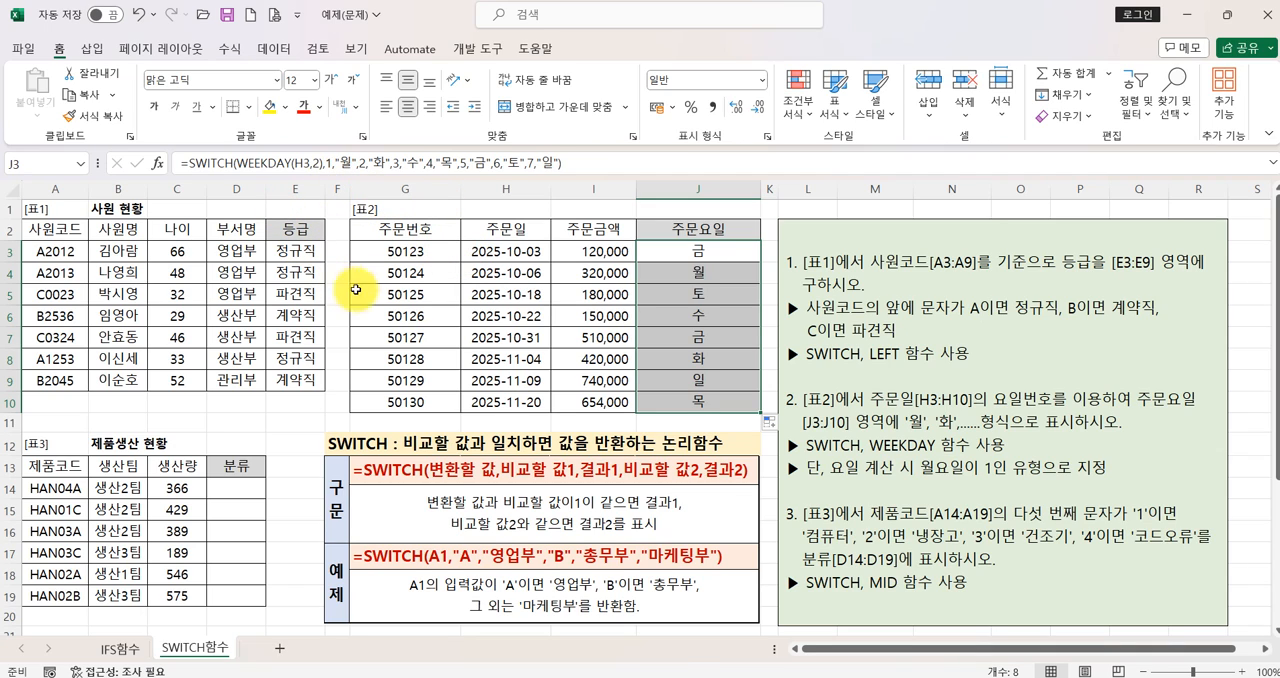
- Widen column K and insert a CHOOSE function in K3, found by searching the function list for CHOOSE
{"action": "left_click_drag", "start_coordinate": [784, 188], "coordinate": [828, 189]}
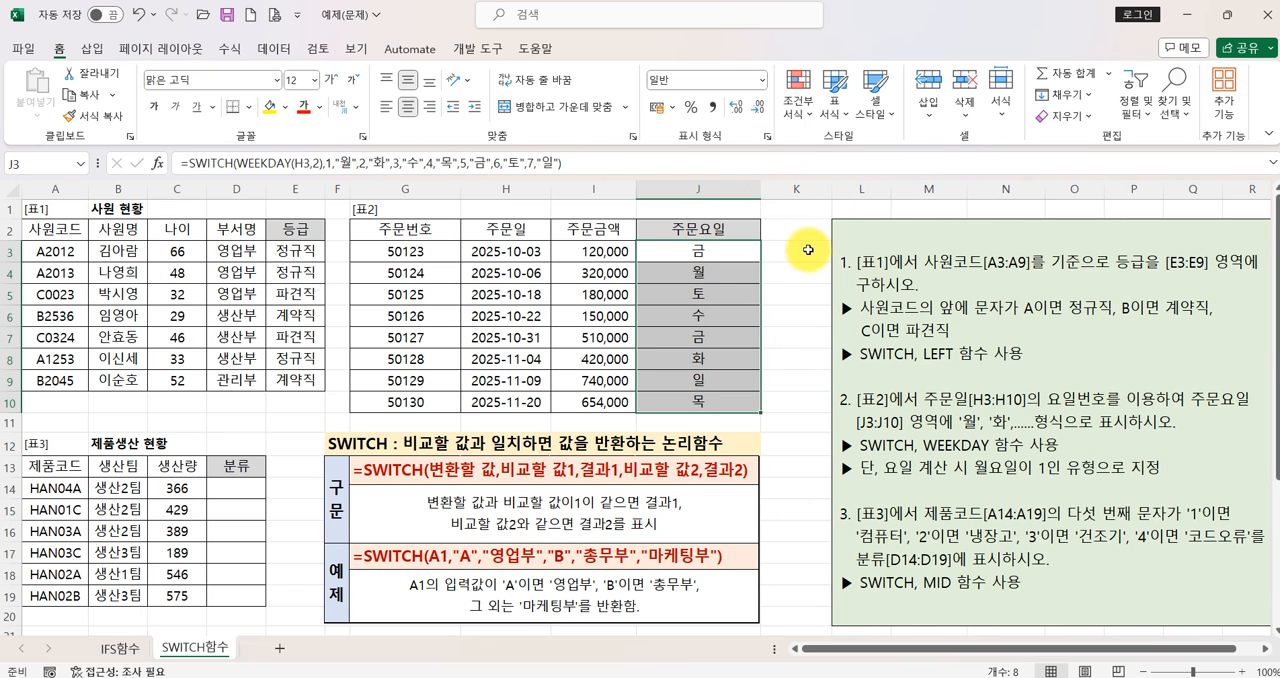
{"action": "left_click", "coordinate": [808, 250]}
{"action": "left_click", "coordinate": [157, 163]}
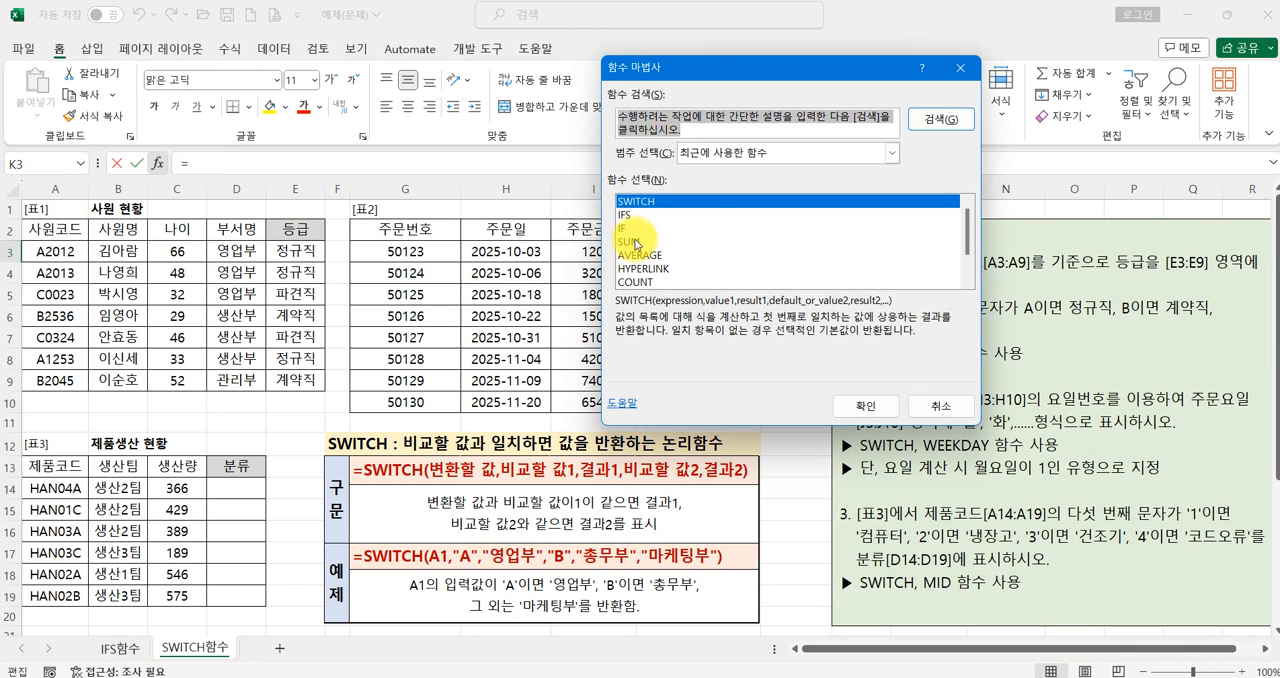
{"action": "type", "text": "CHO"}
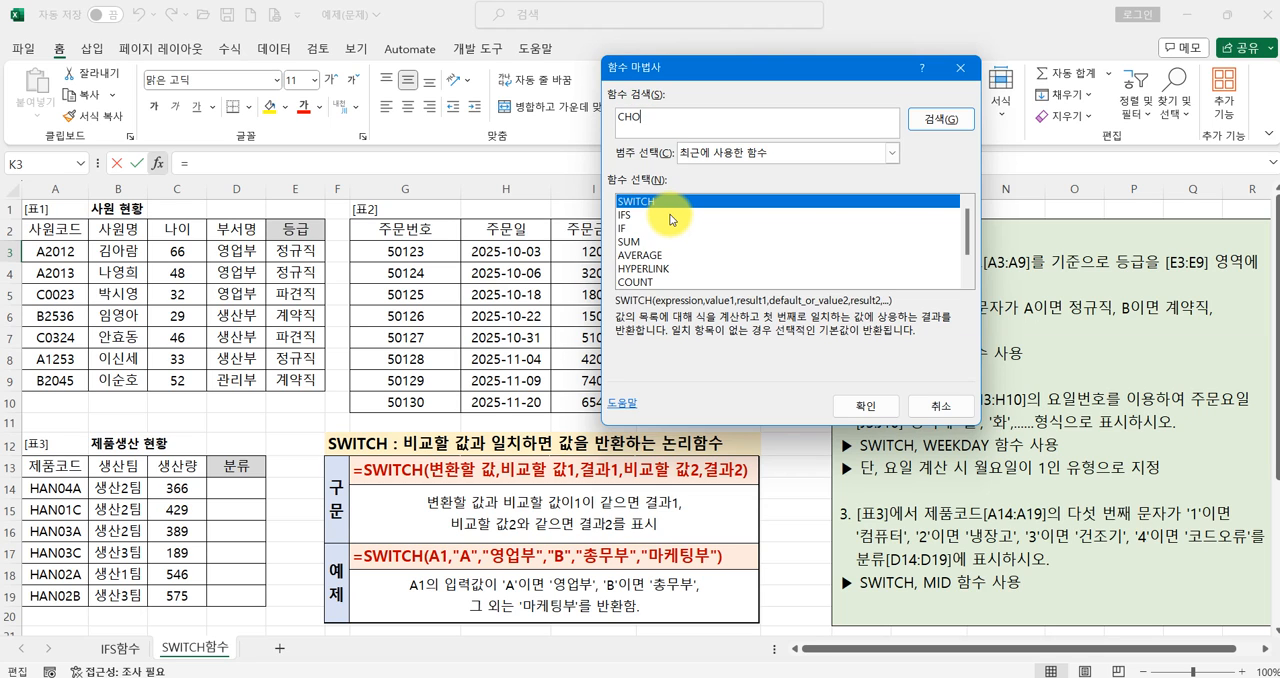
{"action": "type", "text": "OSE"}
{"action": "key", "text": "Return"}
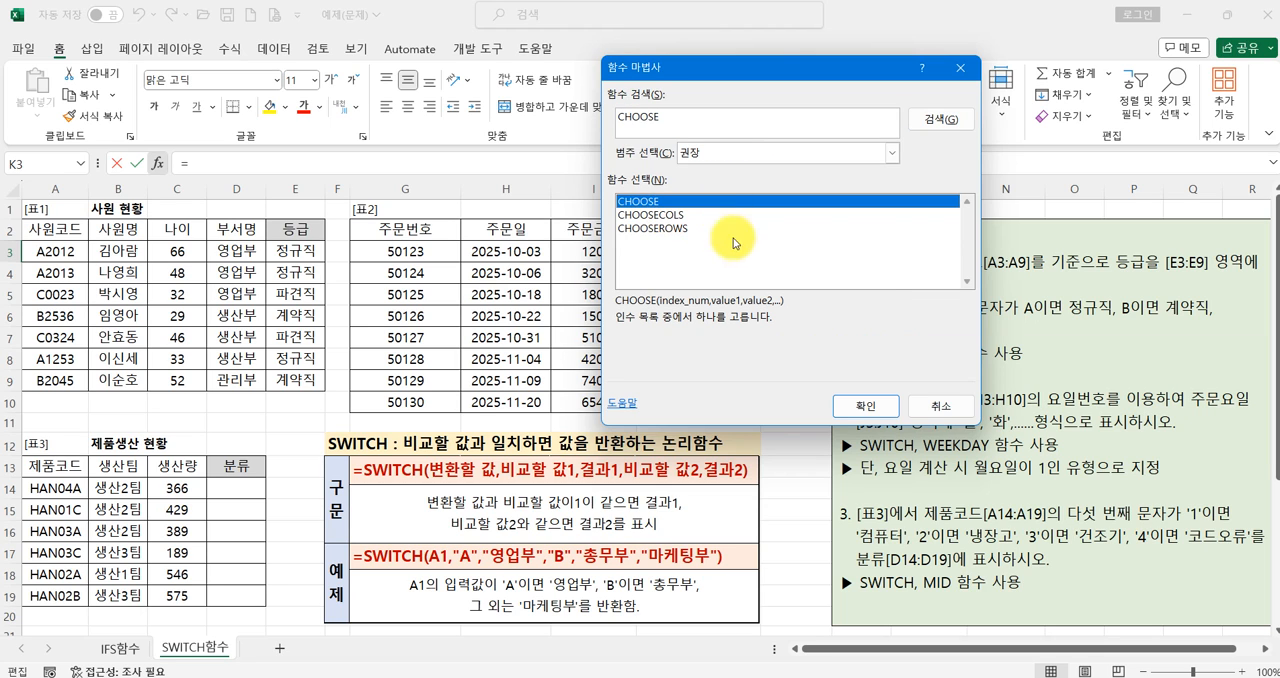
{"action": "left_click", "coordinate": [880, 406]}
{"action": "left_click_drag", "start_coordinate": [759, 84], "coordinate": [654, 283]}
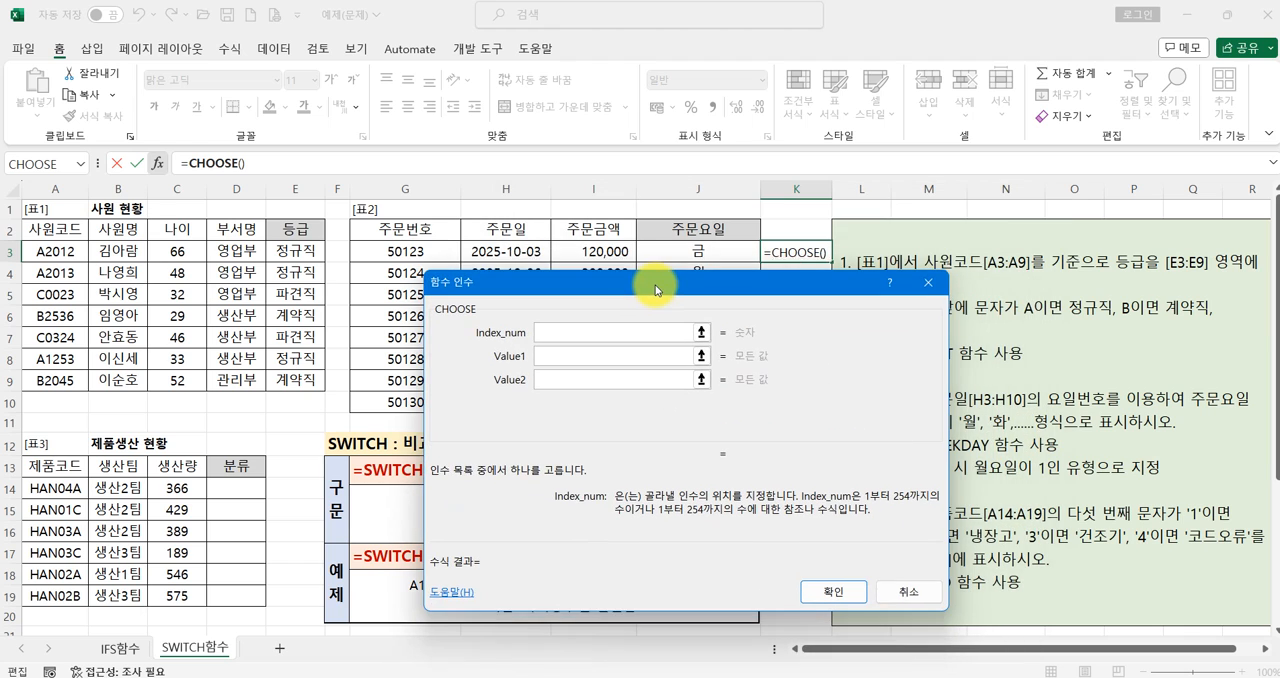
- Set the Index_num argument of K3's CHOOSE to WEEKDAY(H3,2)
{"action": "type", "text": "WEEKDAY("}
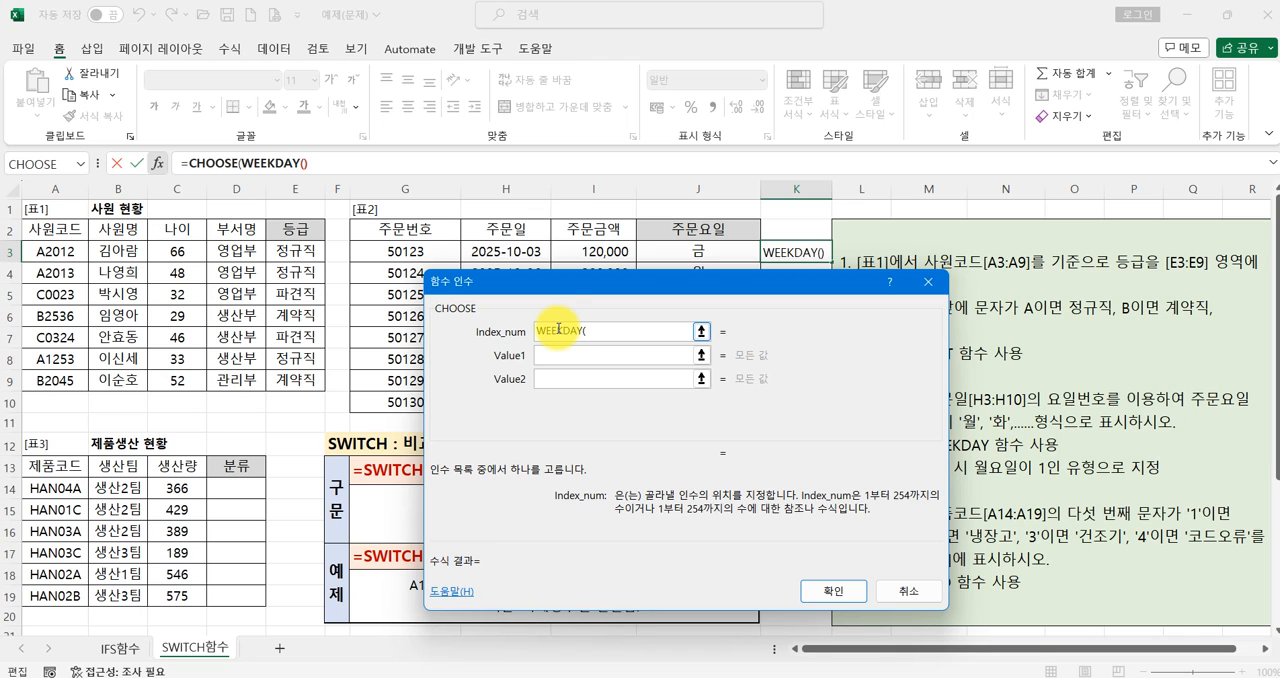
{"action": "left_click", "coordinate": [511, 252]}
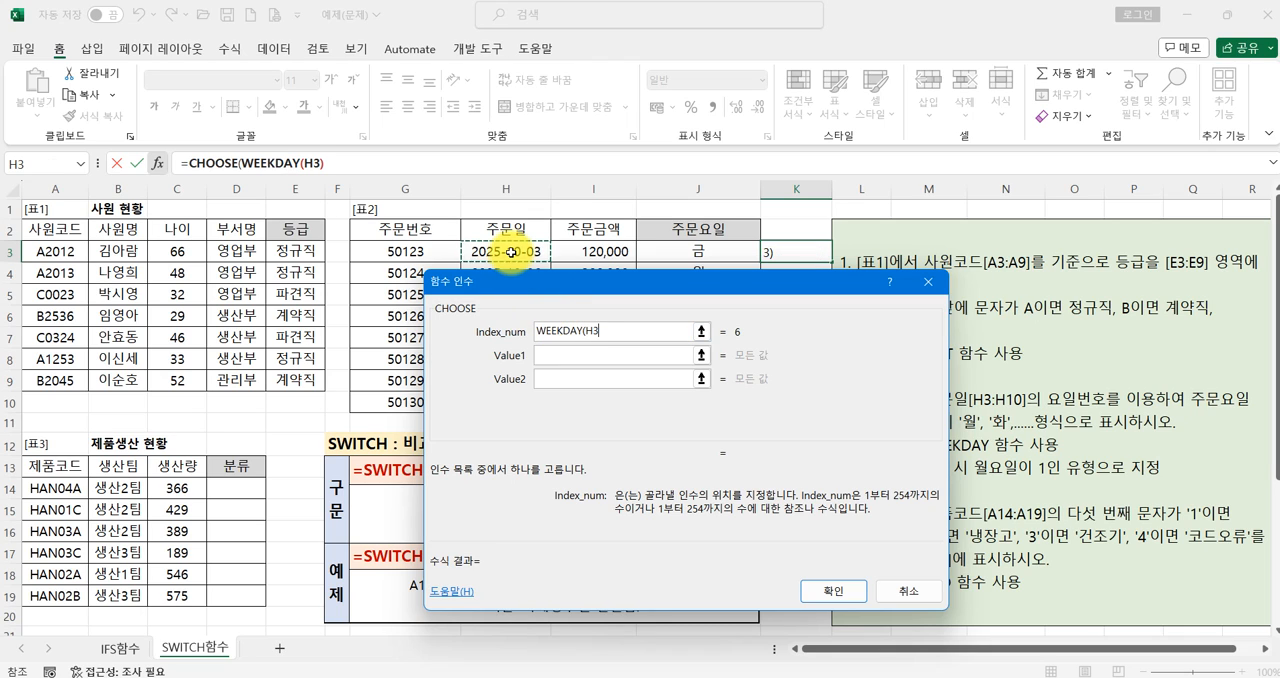
{"action": "type", "text": ",2"}
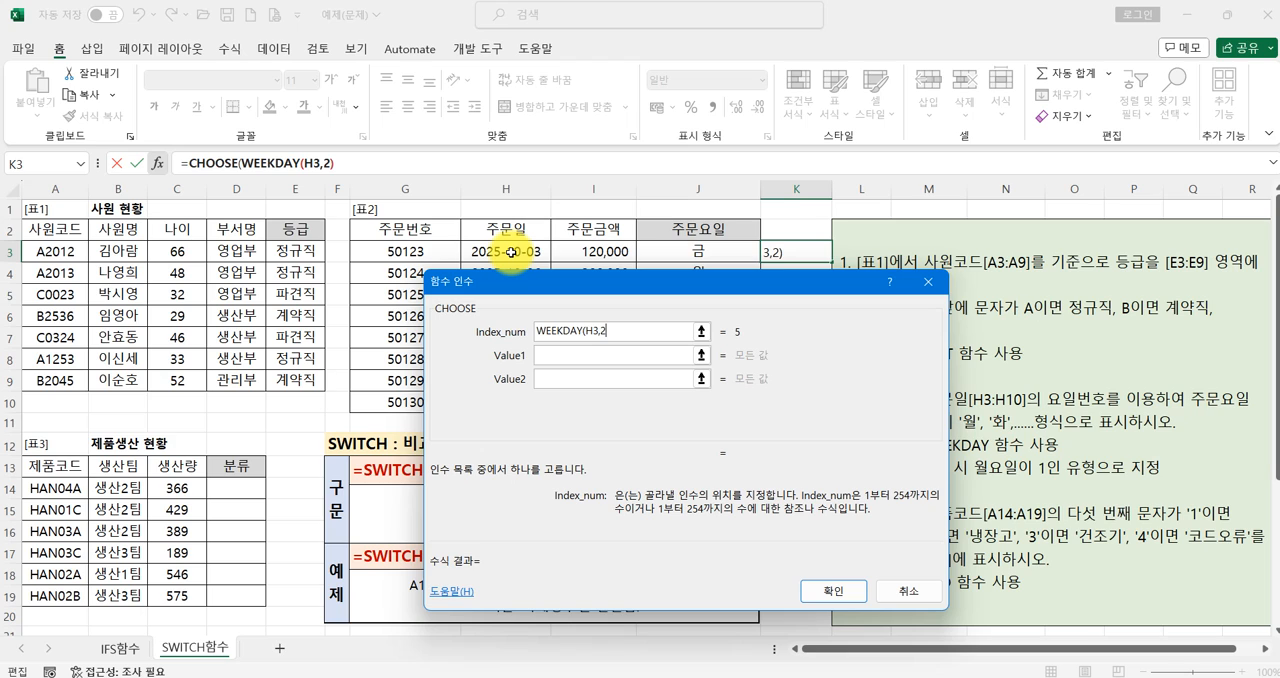
{"action": "key", "text": "Tab"}
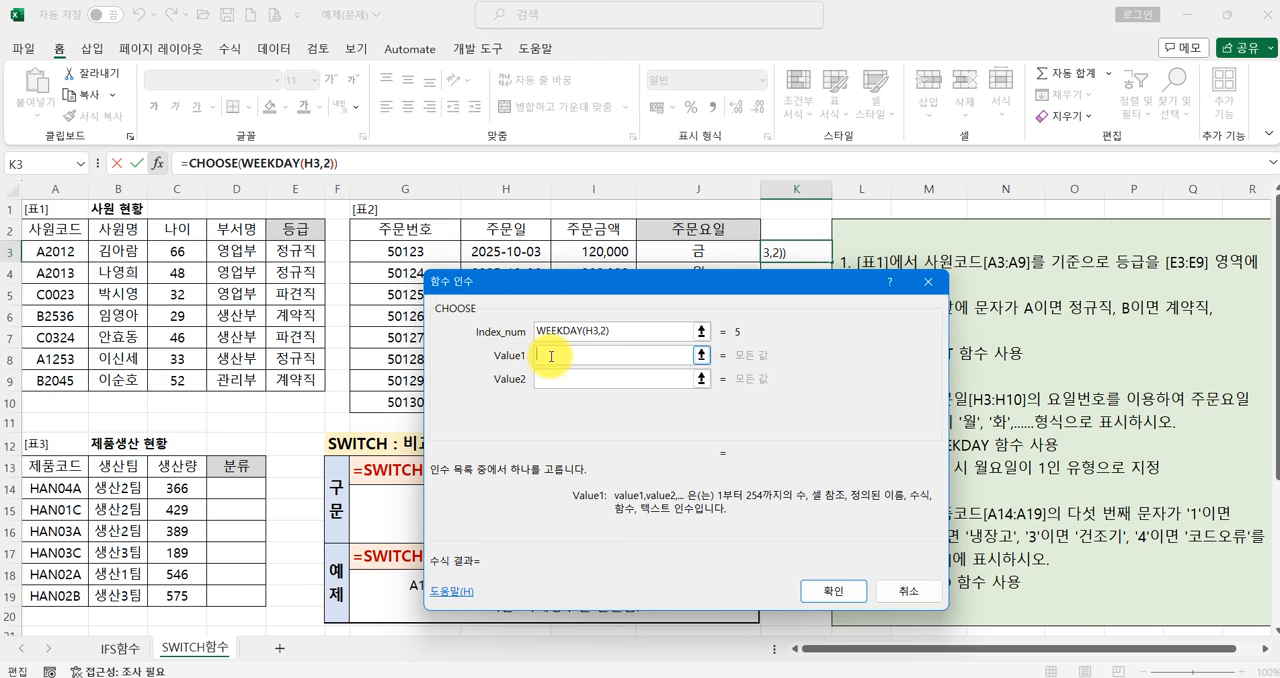
- Set Value1 through Value3 of K3's CHOOSE to 월, 화 and 수
{"action": "type", "text": "ㅇ"}
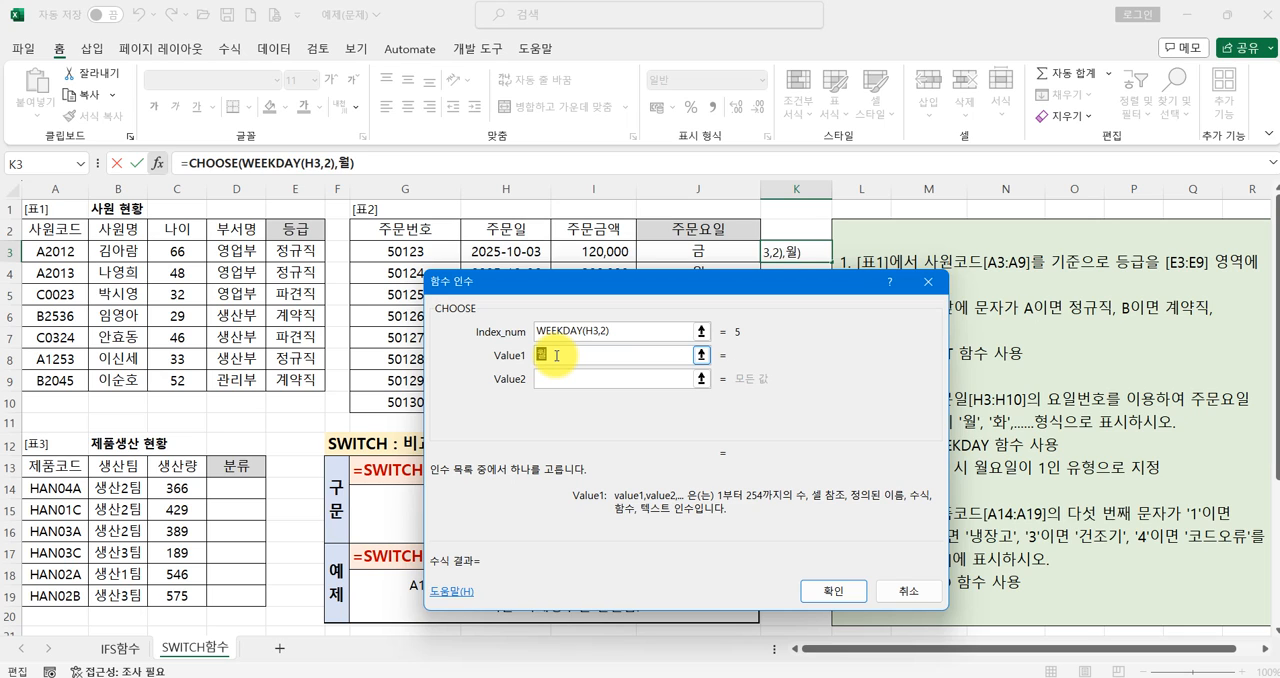
{"action": "key", "text": "Tab"}
{"action": "type", "text": "화"}
{"action": "key", "text": "Tab"}
{"action": "type", "text": "수"}
{"action": "key", "text": "Tab"}
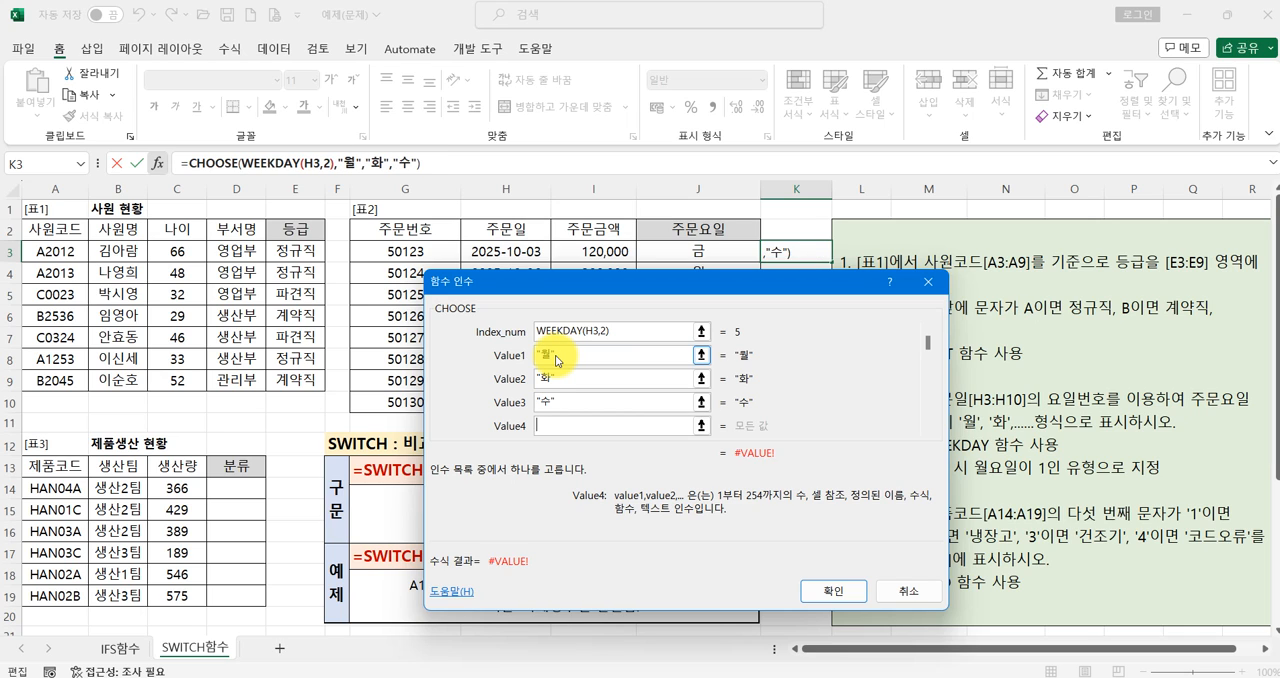
- Set Value4 through Value7 of K3's CHOOSE to 목, 금, 토 and 일
{"action": "type", "text": "목"}
{"action": "key", "text": "Tab"}
{"action": "type", "text": "금"}
{"action": "key", "text": "Tab"}
{"action": "type", "text": "토"}
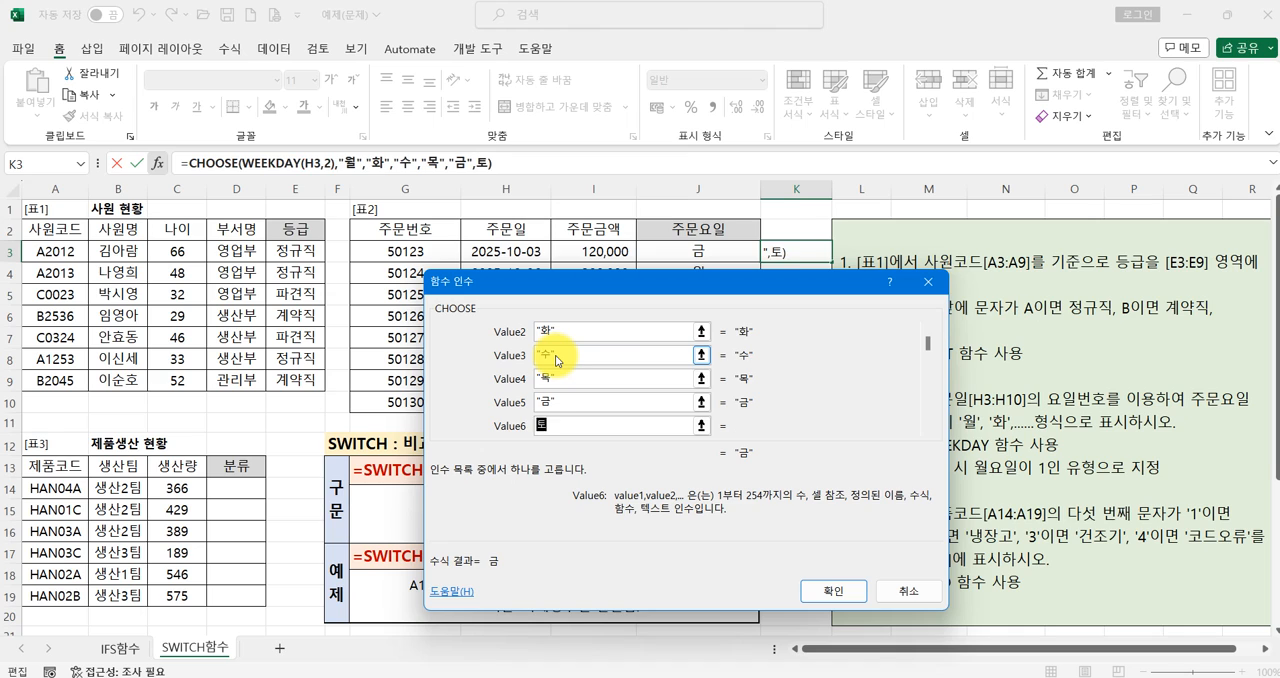
{"action": "key", "text": "Tab"}
{"action": "type", "text": "ㅇ"}
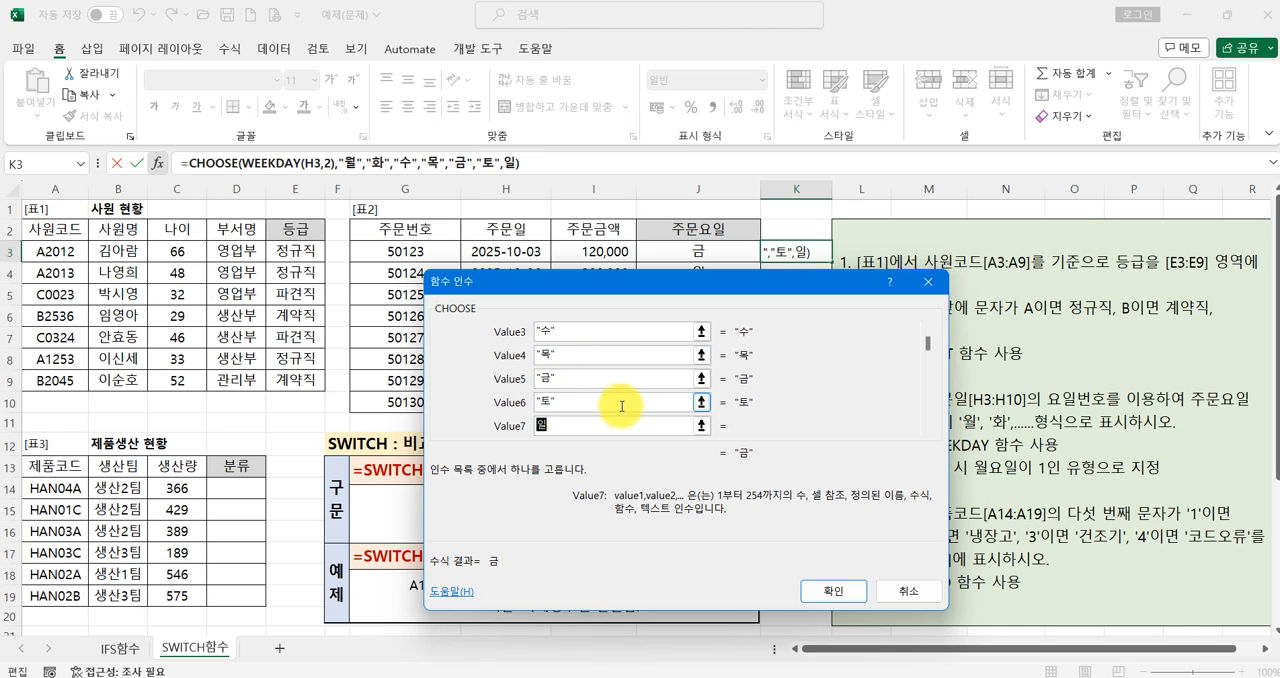
- Review and confirm the CHOOSE formula in K3, and fill it down through K10
{"action": "left_click", "coordinate": [617, 403]}
{"action": "scroll", "coordinate": [912, 335], "scroll_direction": "up", "scroll_amount": 3}
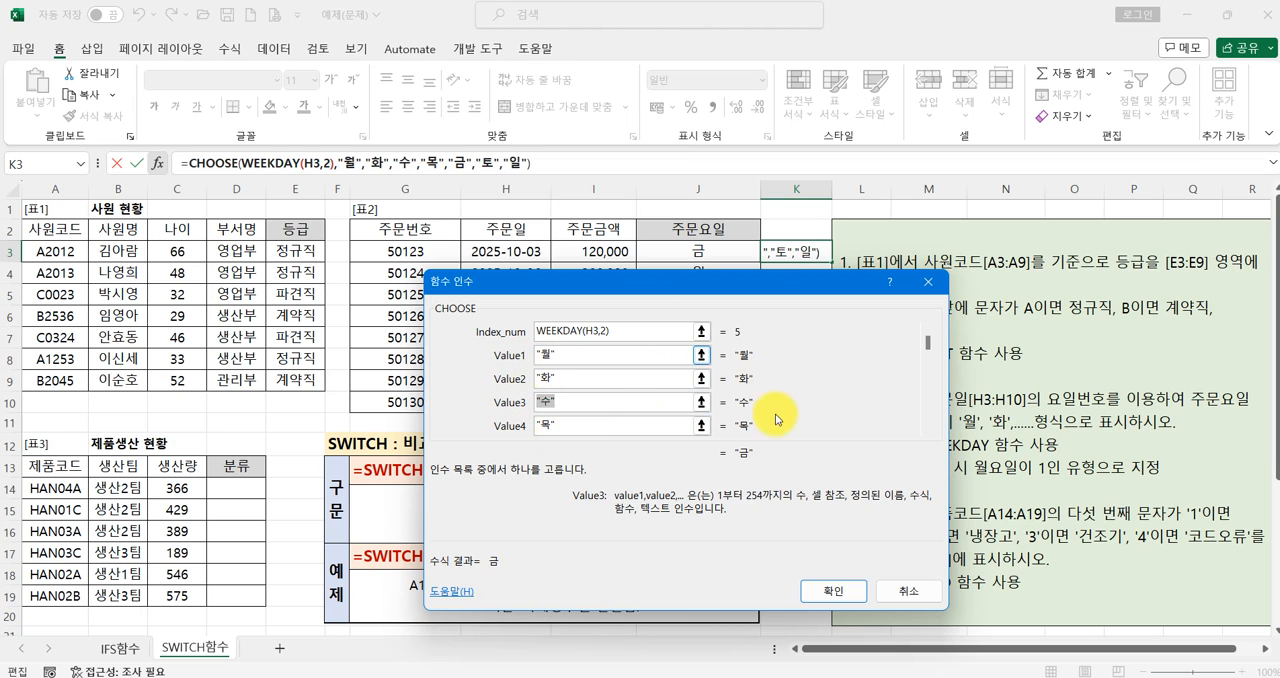
{"action": "left_click", "coordinate": [815, 592]}
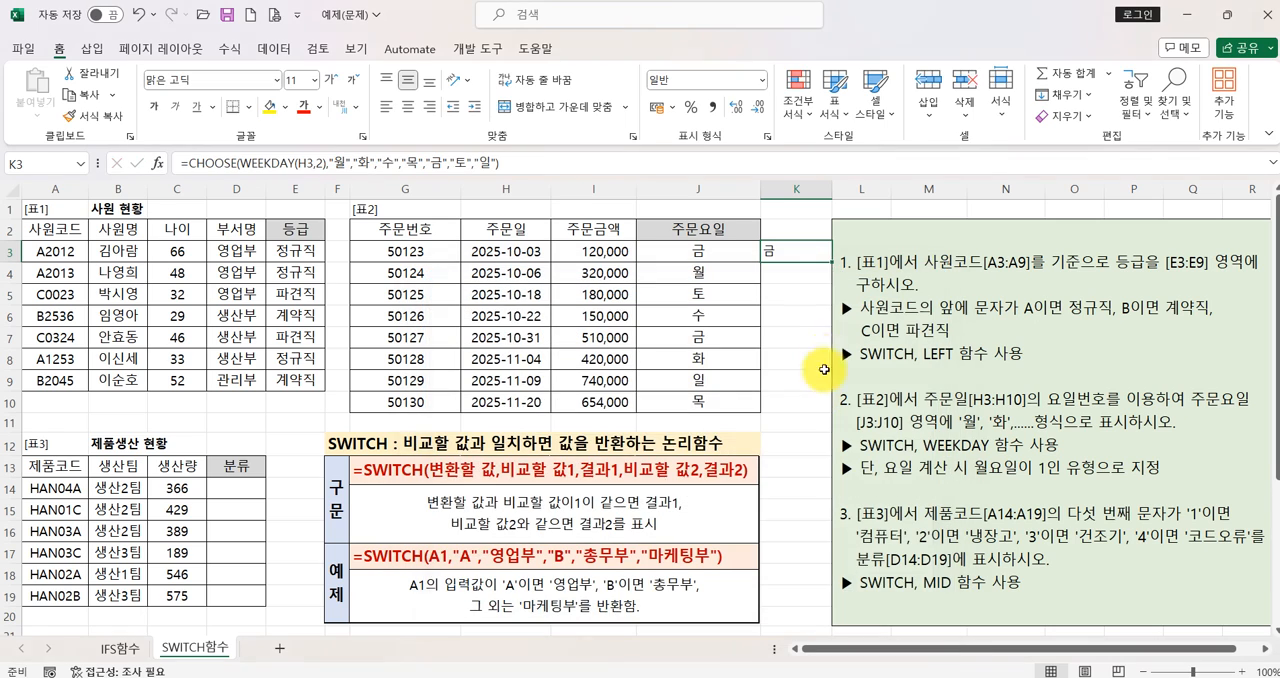
{"action": "left_click_drag", "start_coordinate": [831, 262], "coordinate": [800, 405]}
- Compare the SWITCH formulas in column J with the CHOOSE formulas beside them in column K
{"action": "left_click", "coordinate": [705, 257]}
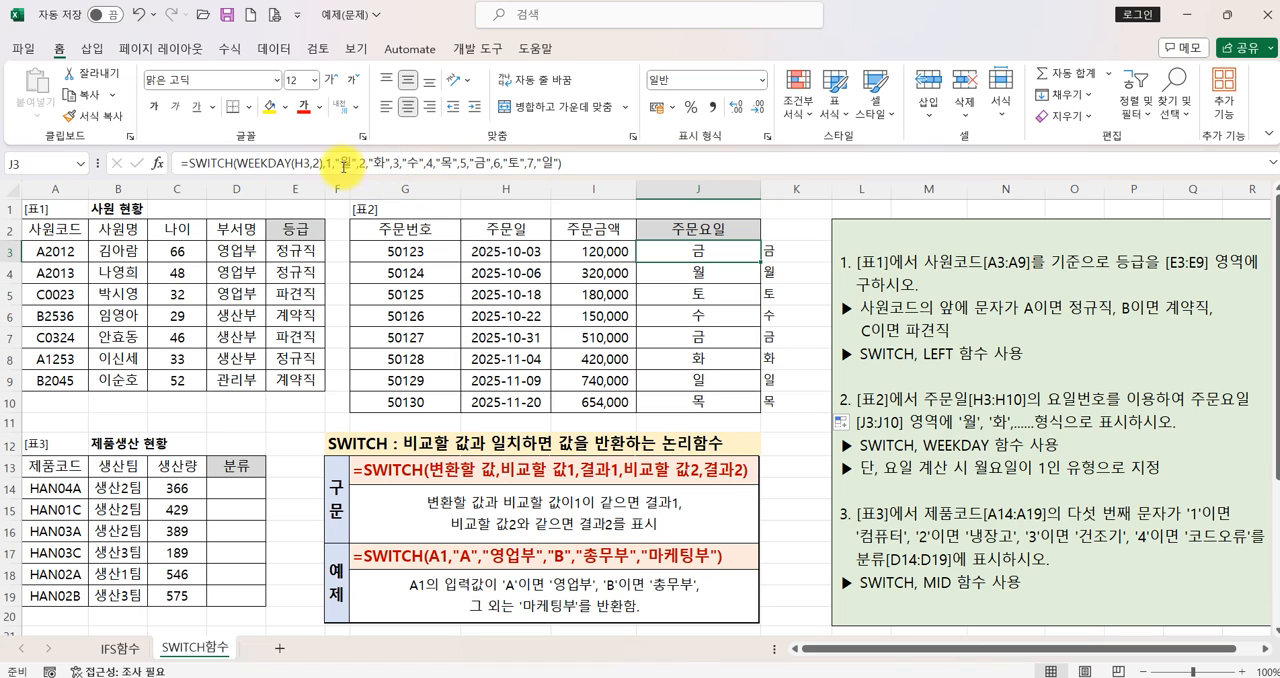
{"action": "left_click", "coordinate": [766, 254]}
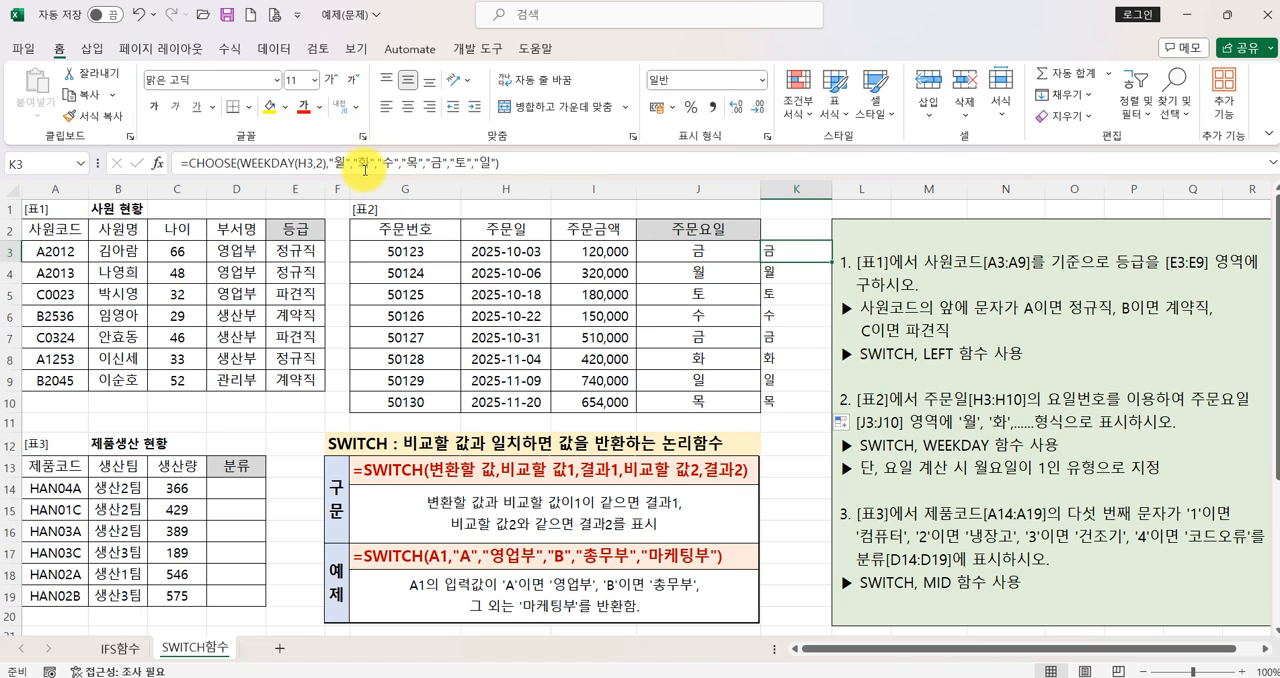
{"action": "left_click", "coordinate": [714, 248]}
{"action": "left_click", "coordinate": [789, 255]}
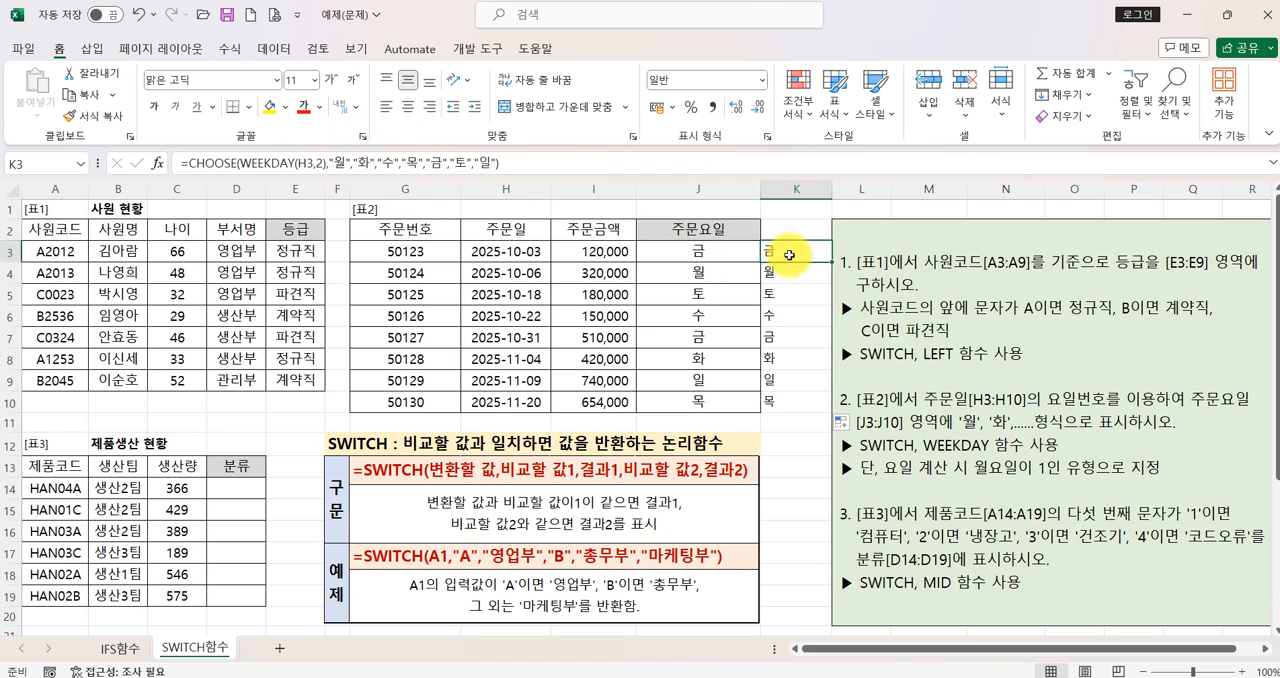
{"action": "left_click", "coordinate": [718, 272]}
{"action": "left_click", "coordinate": [775, 272]}
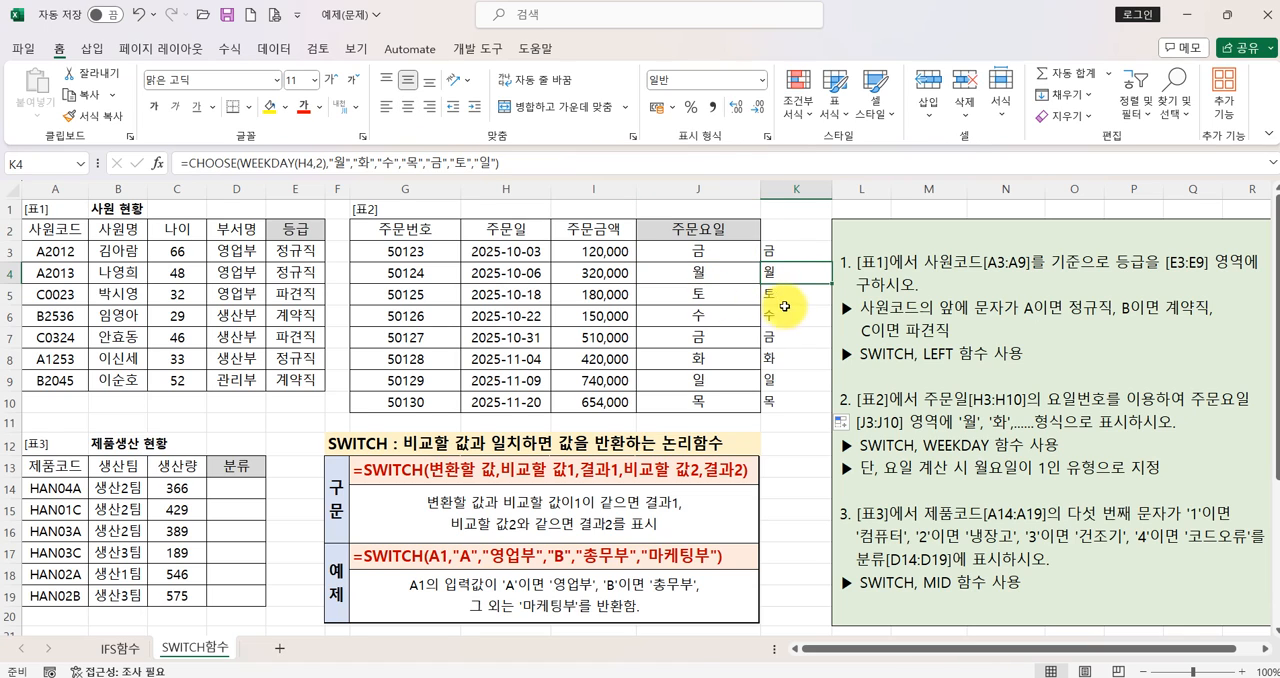
{"action": "left_click", "coordinate": [712, 256]}
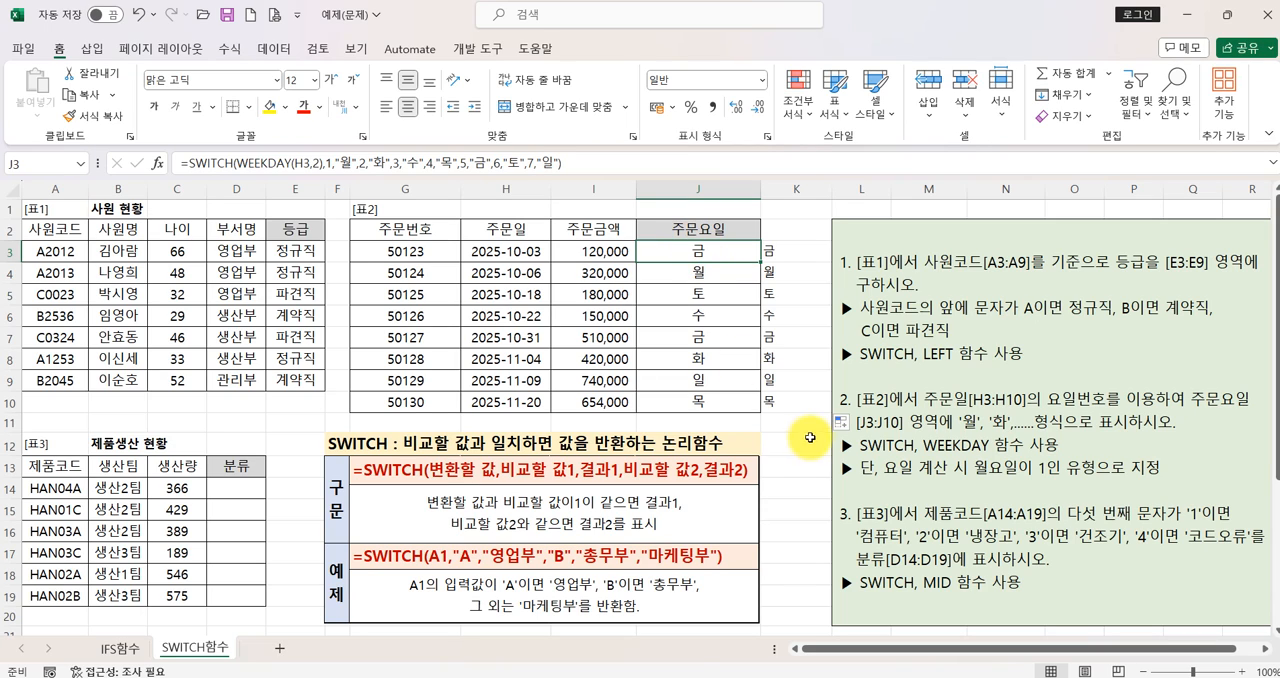
{"action": "scroll", "coordinate": [814, 452], "scroll_direction": "down", "scroll_amount": 1}
{"action": "scroll", "coordinate": [814, 452], "scroll_direction": "down", "scroll_amount": 1}
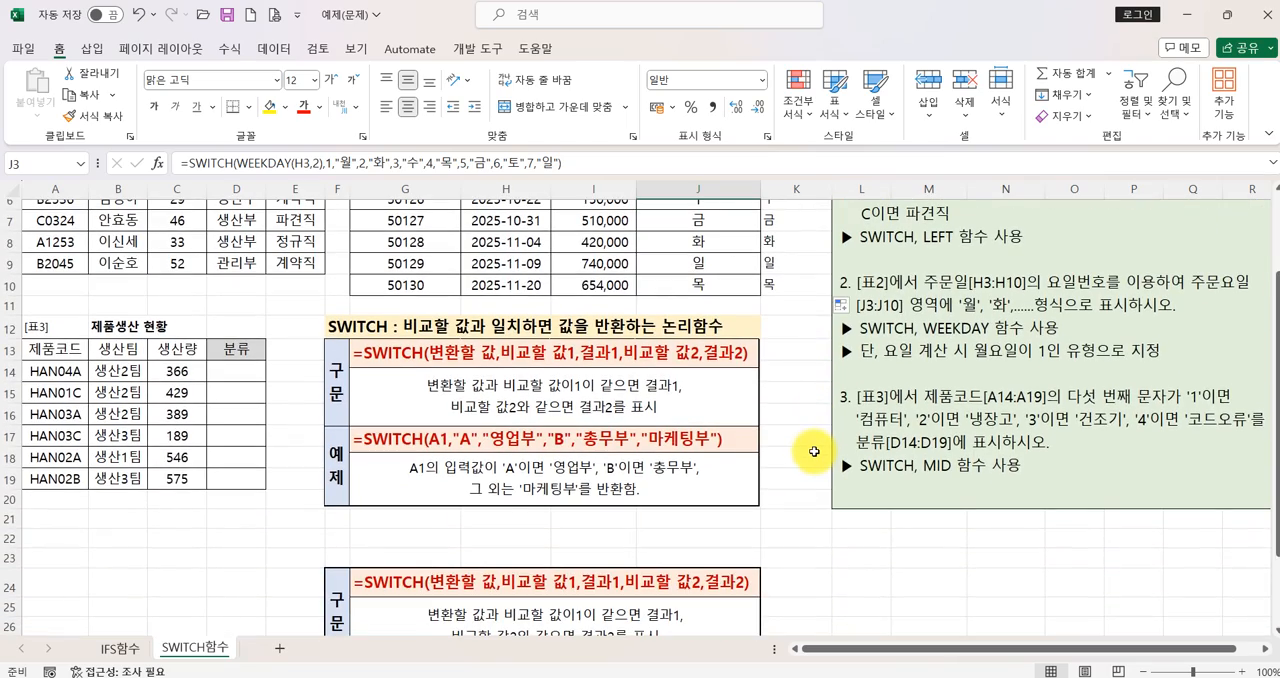
- Start a SWITCH function in D14, the first cell of table 3's 분류 column
{"action": "scroll", "coordinate": [814, 452], "scroll_direction": "up", "scroll_amount": 2}
{"action": "left_click", "coordinate": [231, 490]}
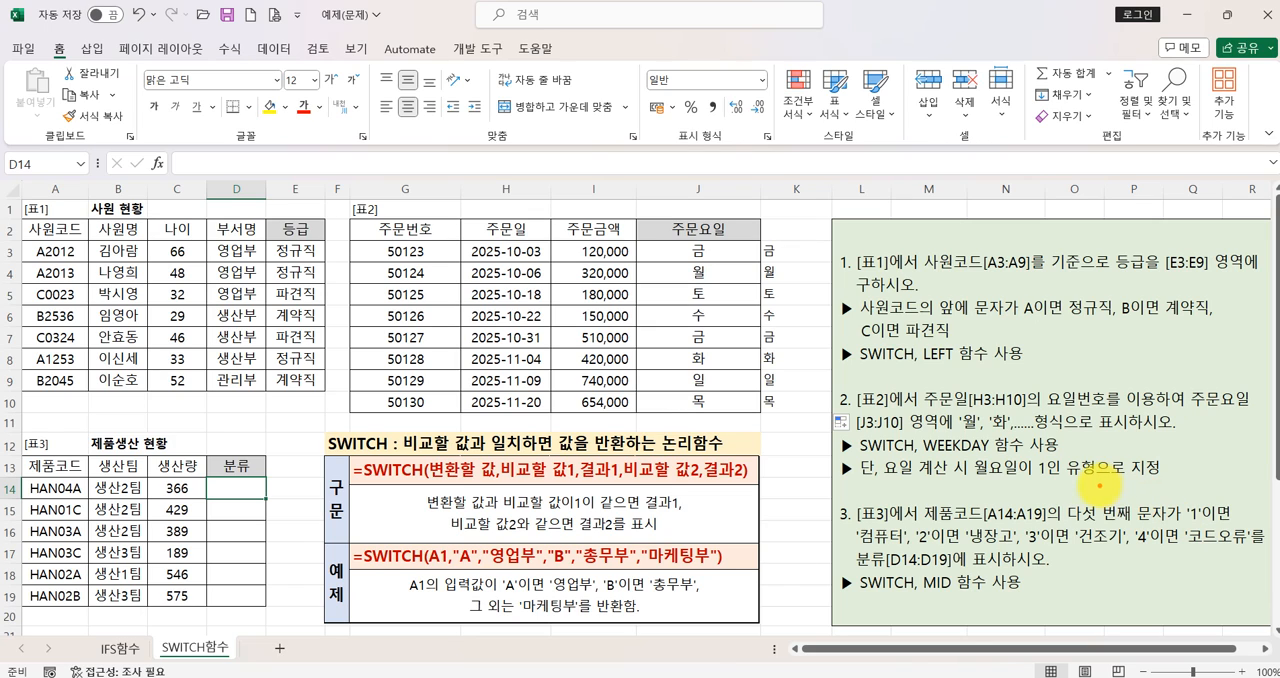
{"action": "mouse_move", "coordinate": [1099, 480]}
{"action": "left_mouse_down"}
{"action": "mouse_move", "coordinate": [1090, 508]}
{"action": "mouse_move", "coordinate": [1116, 512]}
{"action": "left_mouse_up"}
{"action": "left_click_drag", "start_coordinate": [1150, 470], "coordinate": [1146, 525]}
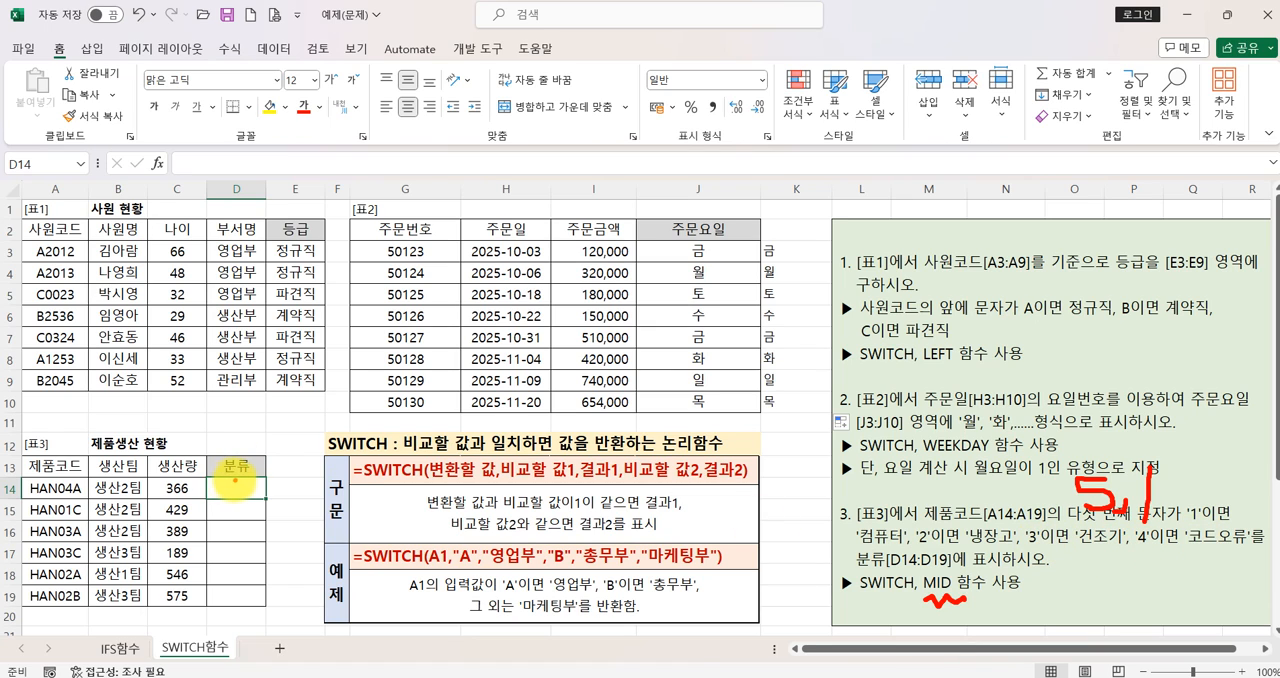
{"action": "key", "text": "Escape"}
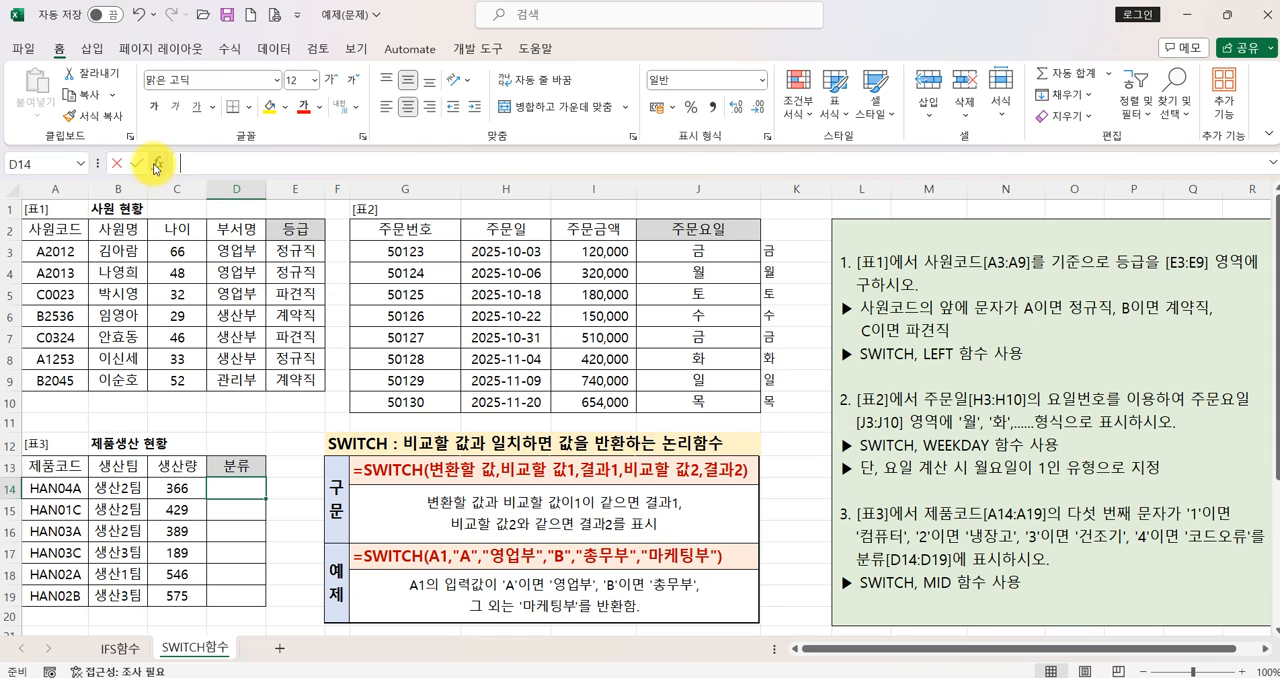
{"action": "left_click", "coordinate": [157, 163]}
{"action": "left_click", "coordinate": [543, 413]}
{"action": "left_click", "coordinate": [757, 607]}
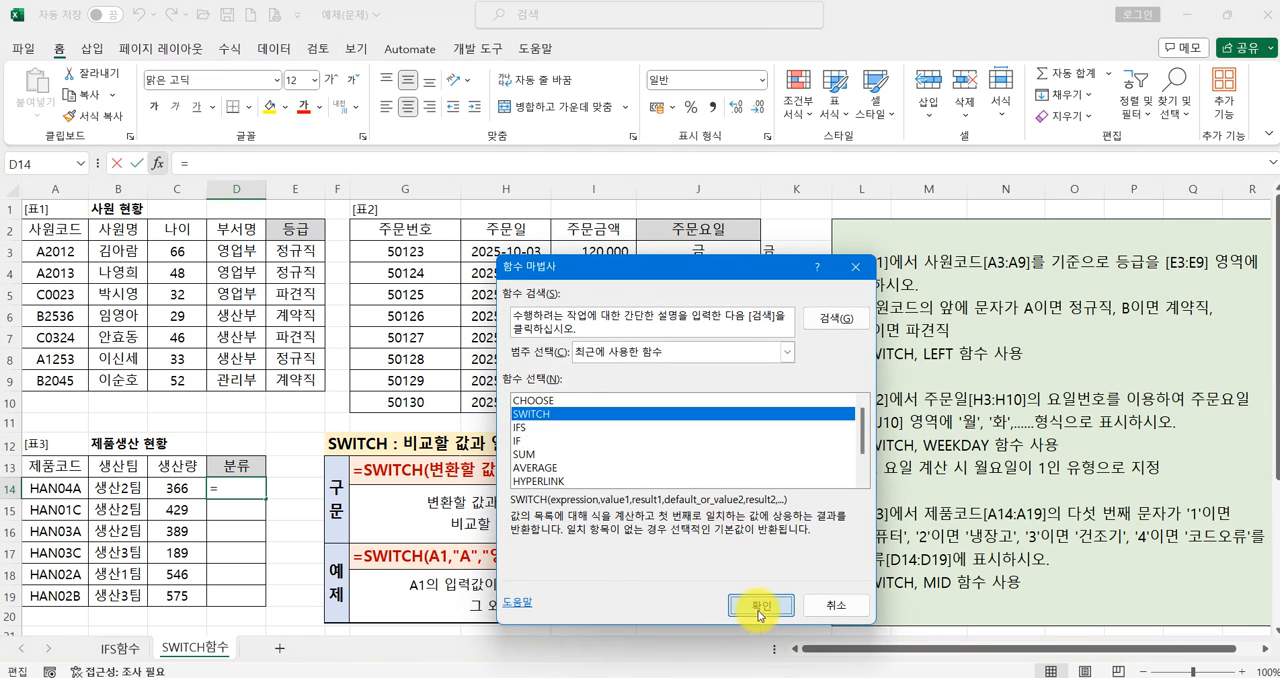
{"action": "left_click_drag", "start_coordinate": [736, 205], "coordinate": [458, 135]}
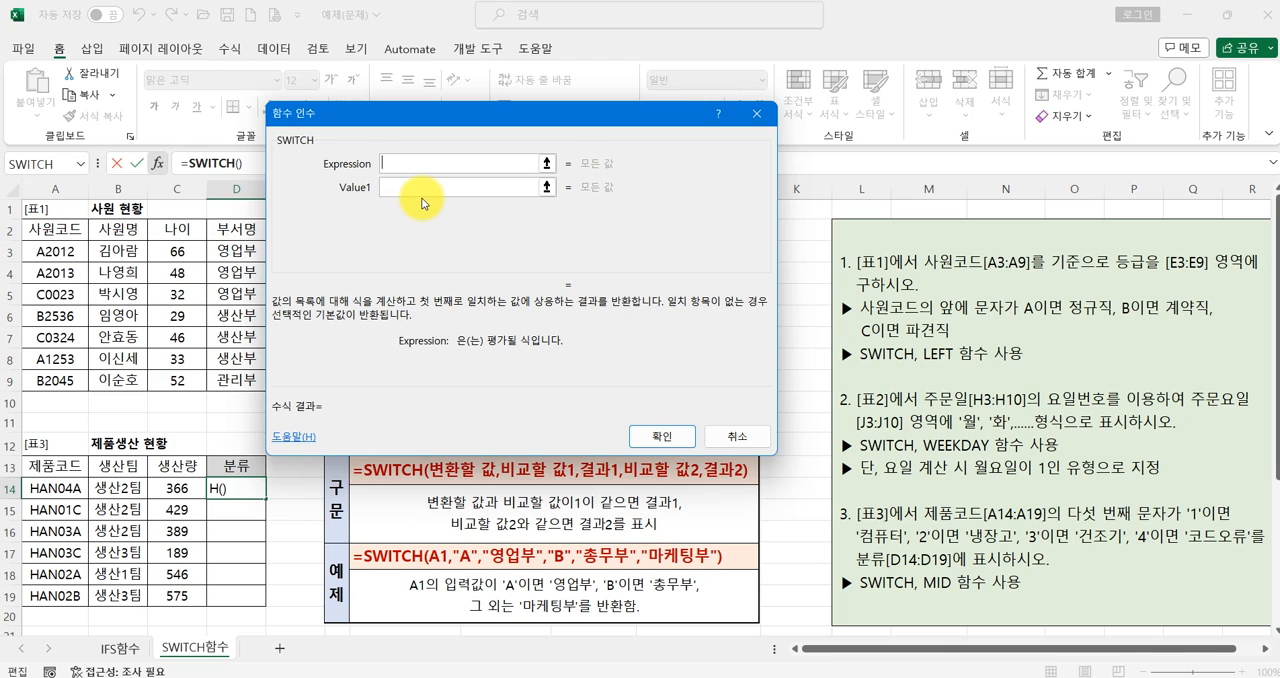
- Set the SWITCH Expression to MID(A14,5,1) to extract the fifth character of the product code
{"action": "type", "text": "MID("}
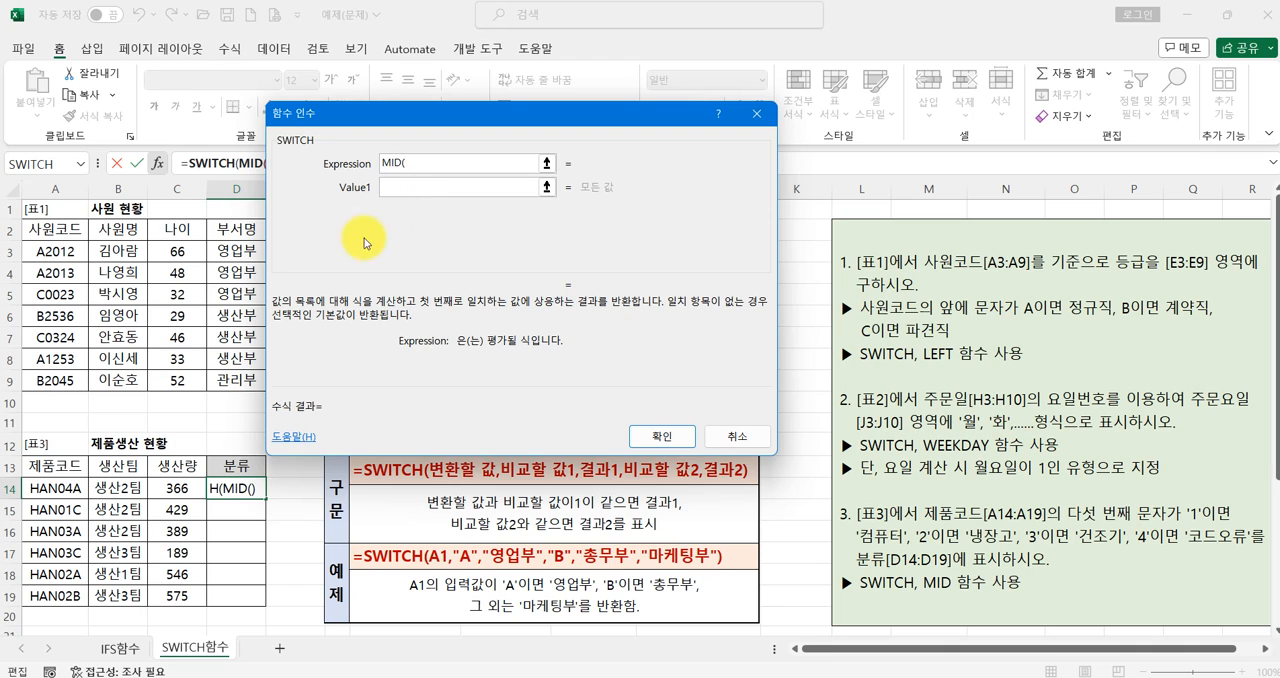
{"action": "left_click", "coordinate": [52, 479]}
{"action": "type", "text": ",5,1"}
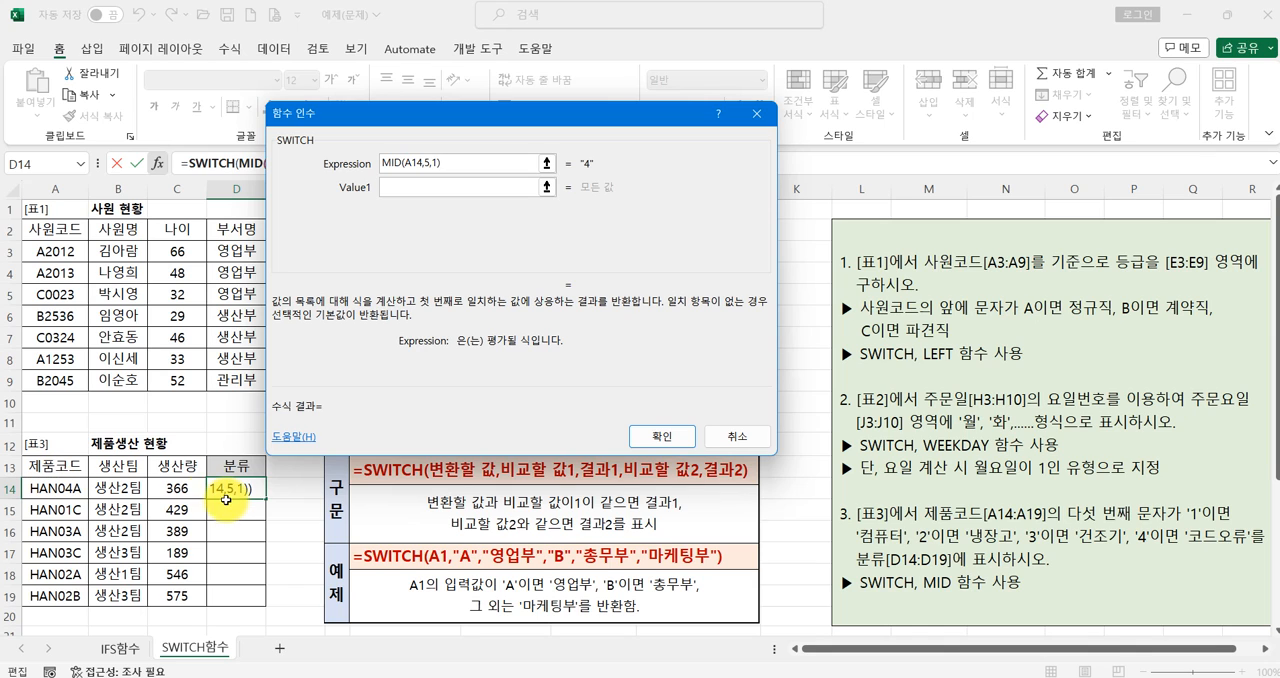
- Set Value1 of D14's SWITCH to the text "1" and Result1 to 컴퓨터
{"action": "left_click", "coordinate": [421, 187]}
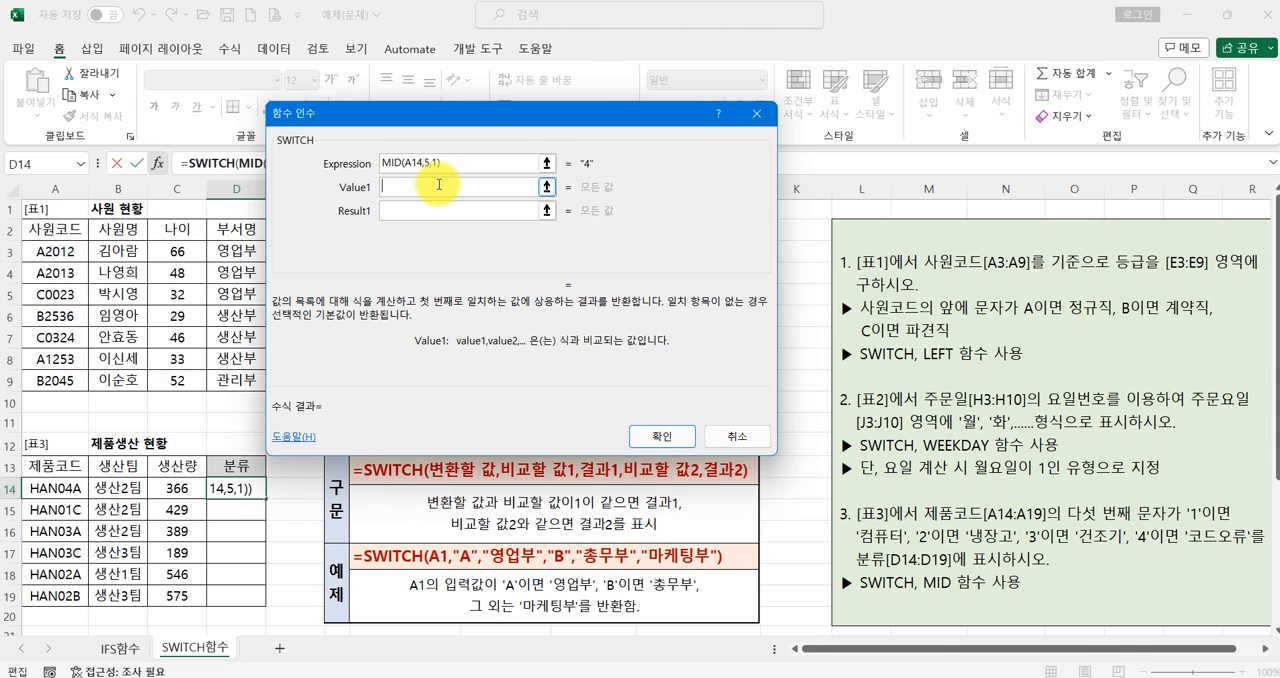
{"action": "type", "text": "1"}
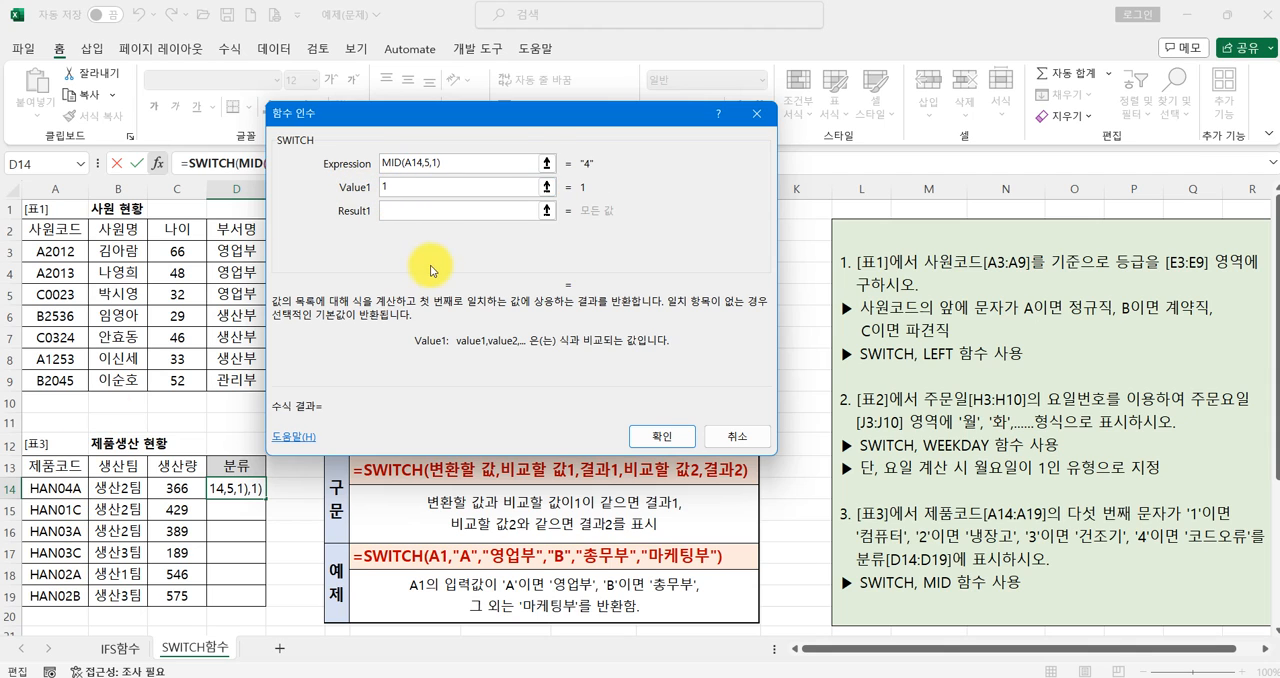
{"action": "key", "text": "BackSpace"}
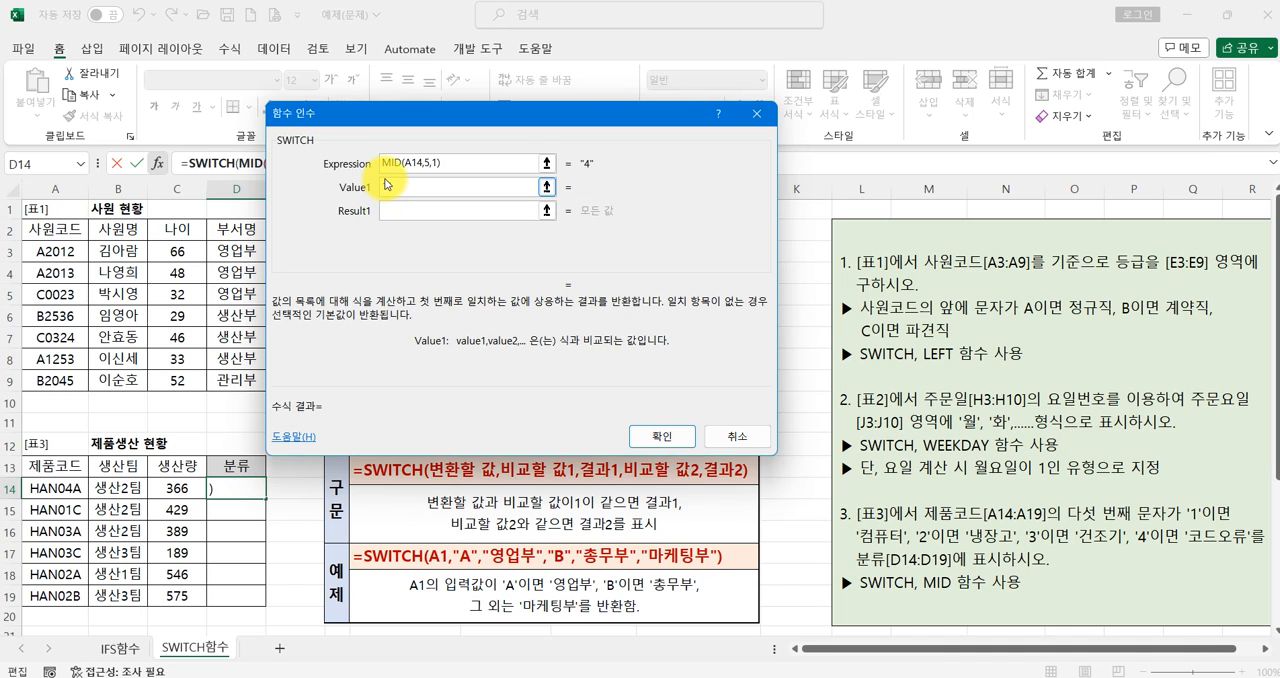
{"action": "left_click", "coordinate": [427, 214]}
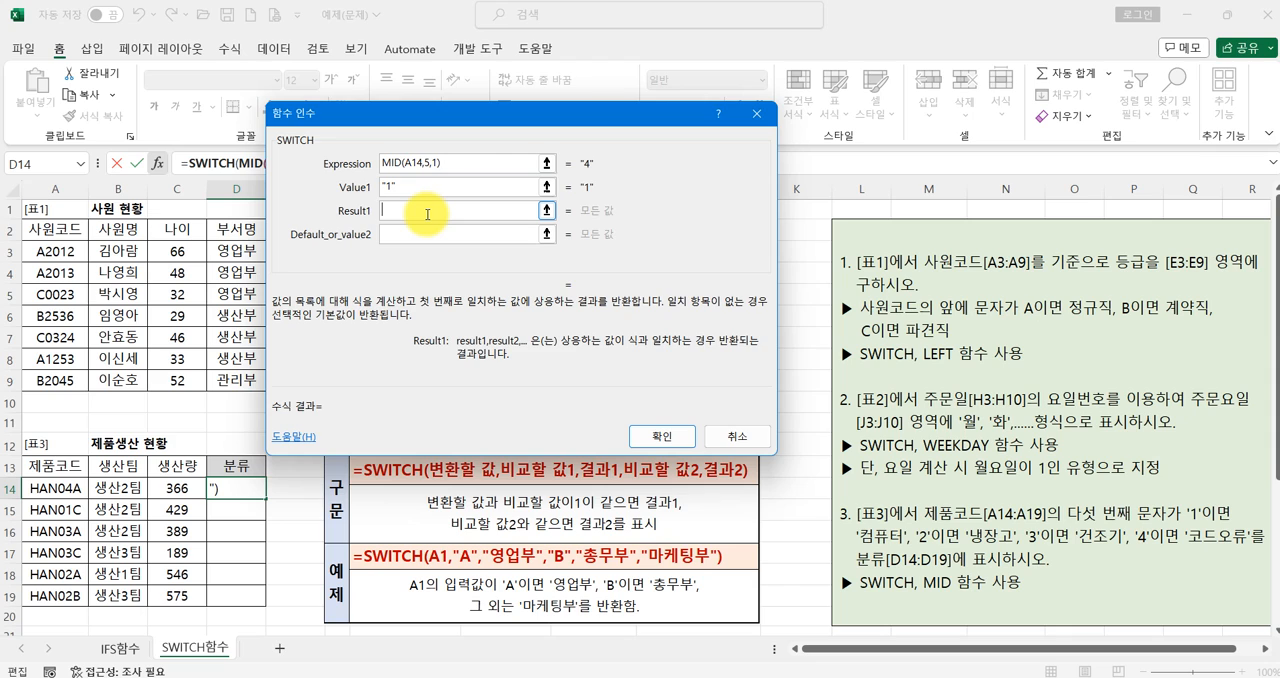
{"action": "type", "text": "컴퓨터"}
{"action": "key", "text": "Tab"}
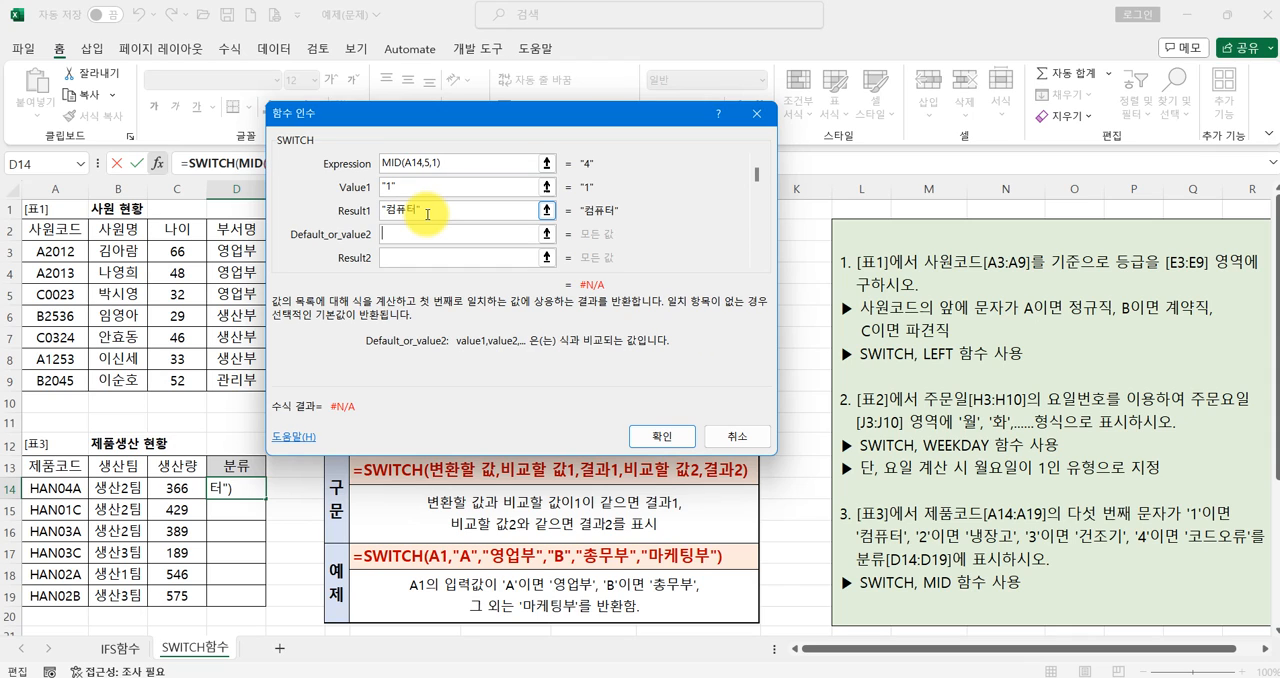
- Add the text values "2" and "3" to D14's SWITCH with results 냉장고 and 건조기
{"action": "type", "text": "2"}
{"action": "key", "text": "Tab"}
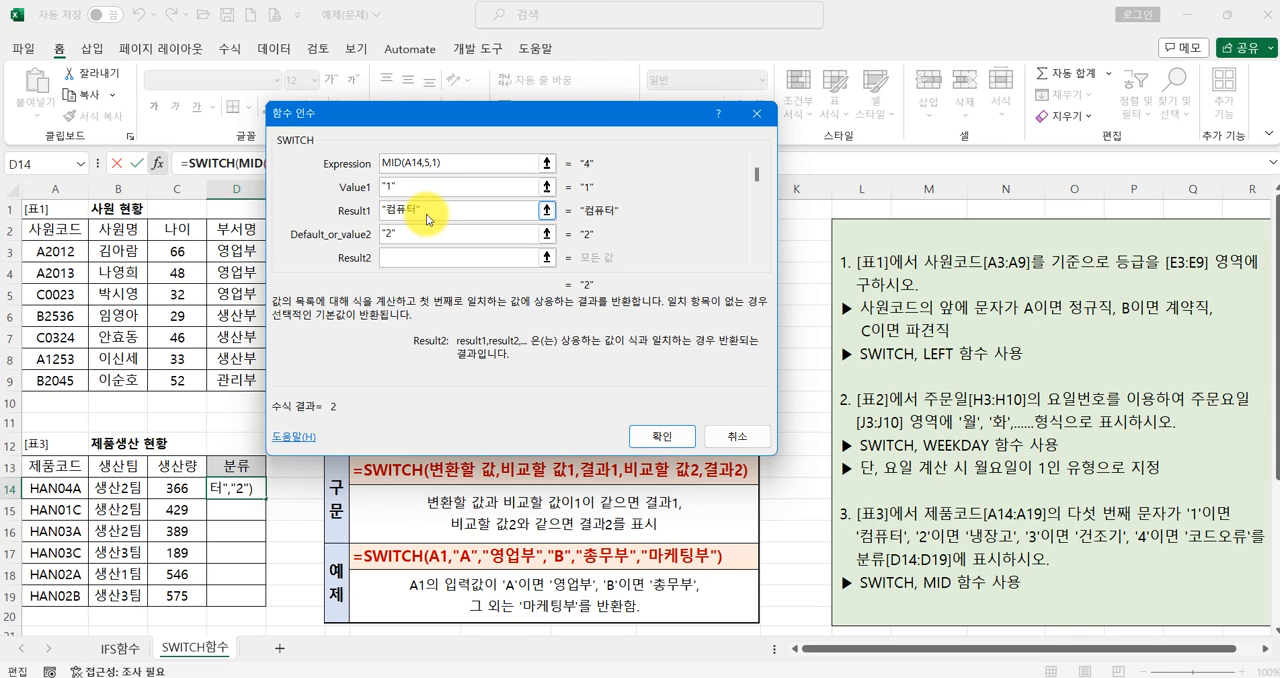
{"action": "type", "text": "냉장고"}
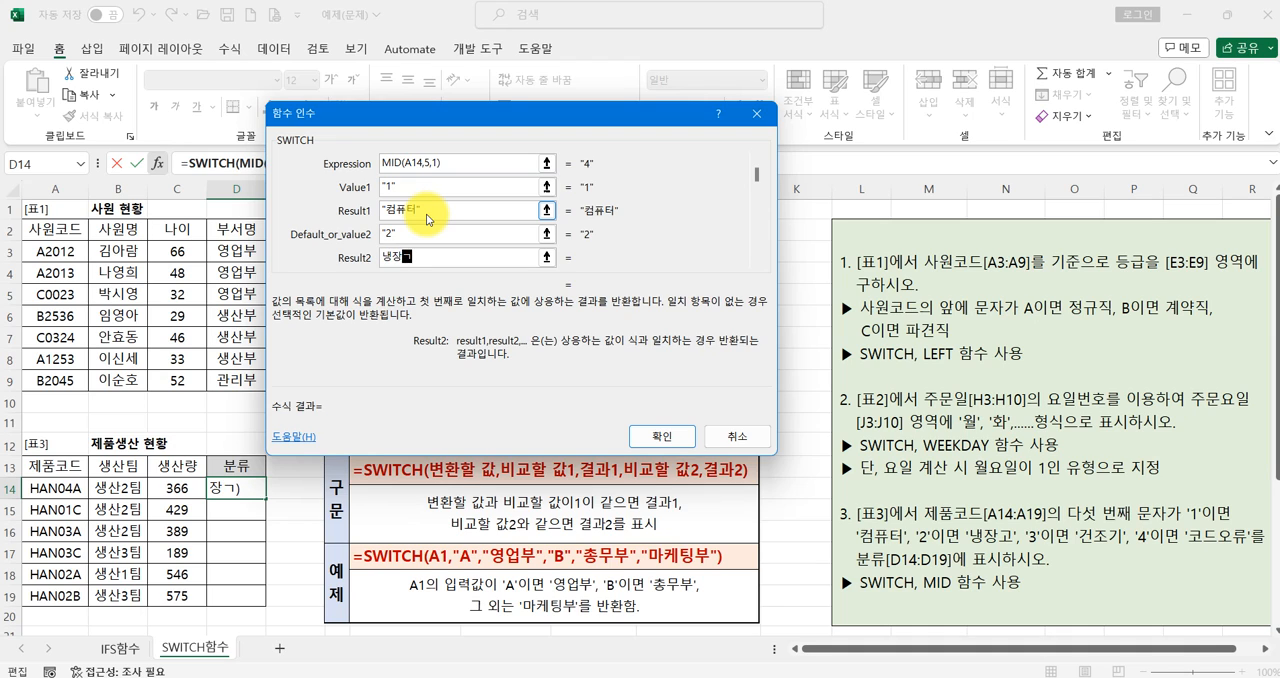
{"action": "key", "text": "Tab"}
{"action": "type", "text": "3"}
{"action": "key", "text": "Tab"}
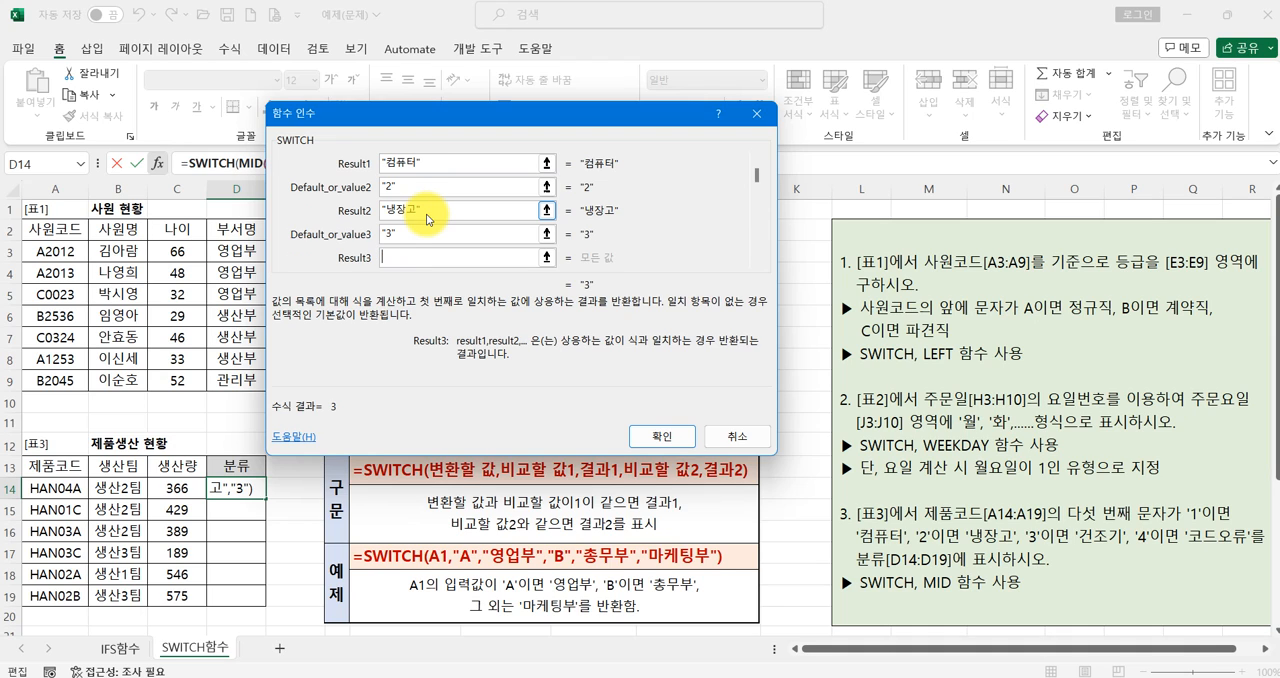
{"action": "type", "text": "건조기"}
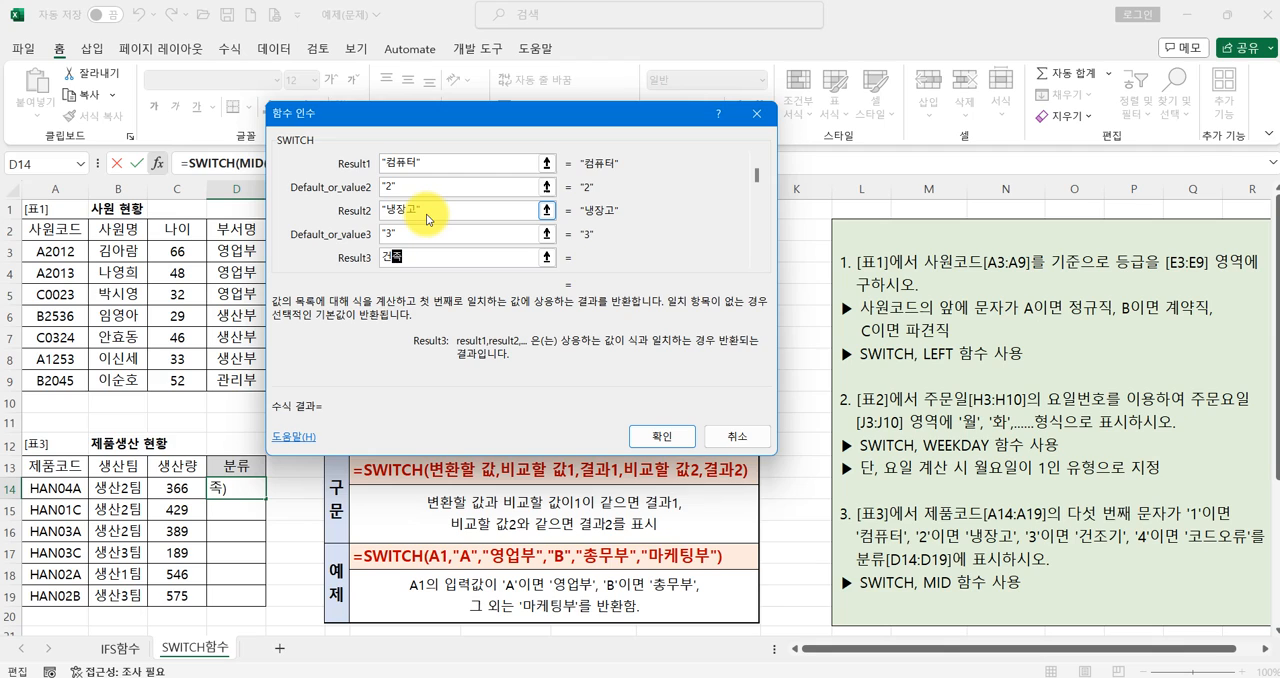
- Add the text value "4" with result 코드오류 as the fourth SWITCH pair, and review the entered arguments
{"action": "key", "text": "Tab"}
{"action": "type", "text": "4"}
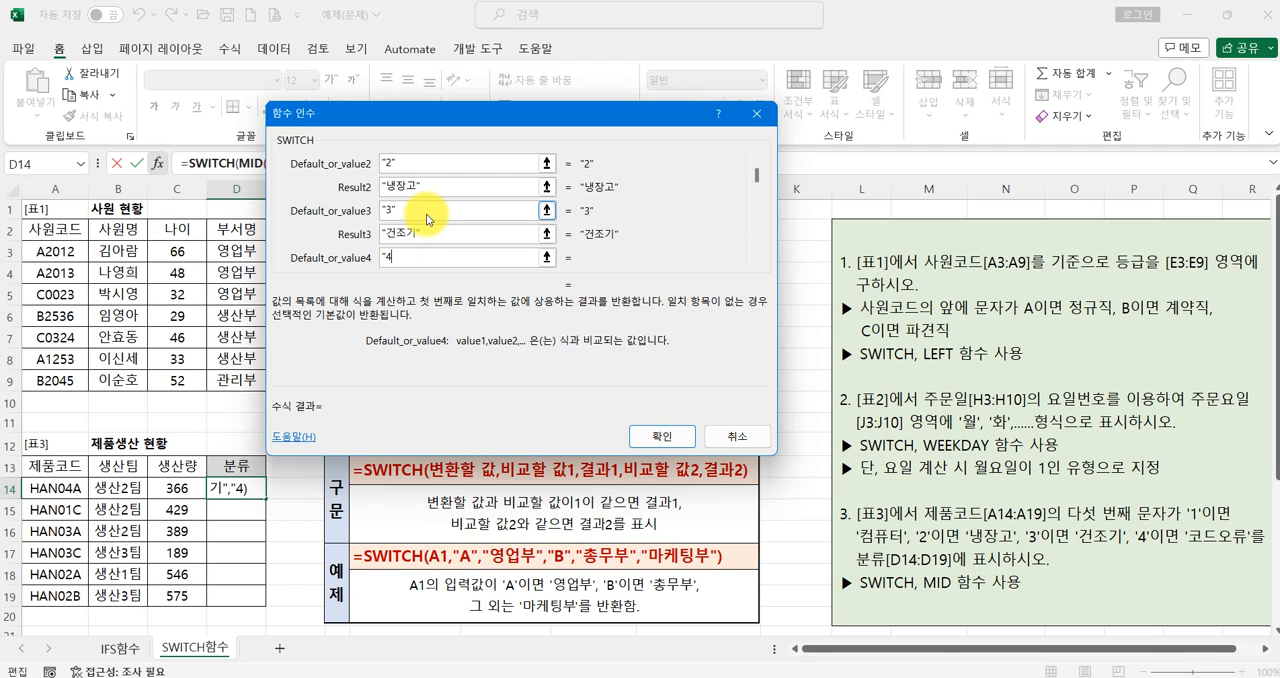
{"action": "key", "text": "Tab"}
{"action": "type", "text": "코드"}
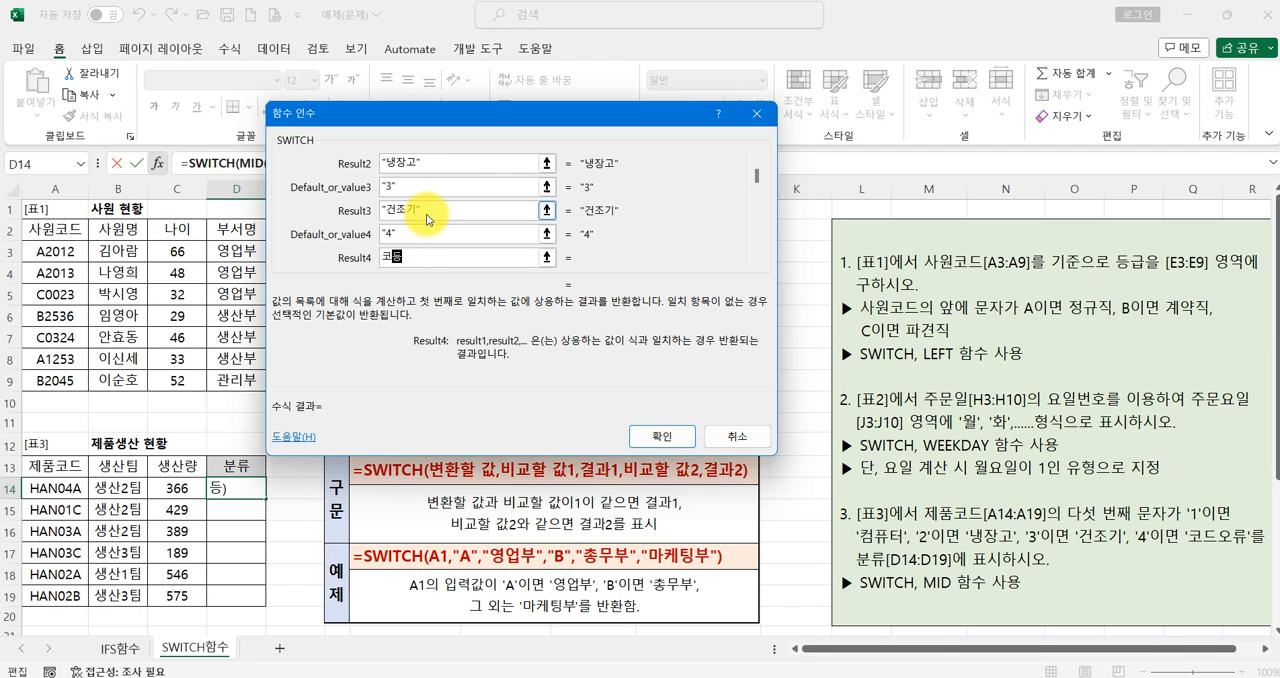
{"action": "type", "text": "오류"}
{"action": "left_click", "coordinate": [433, 234]}
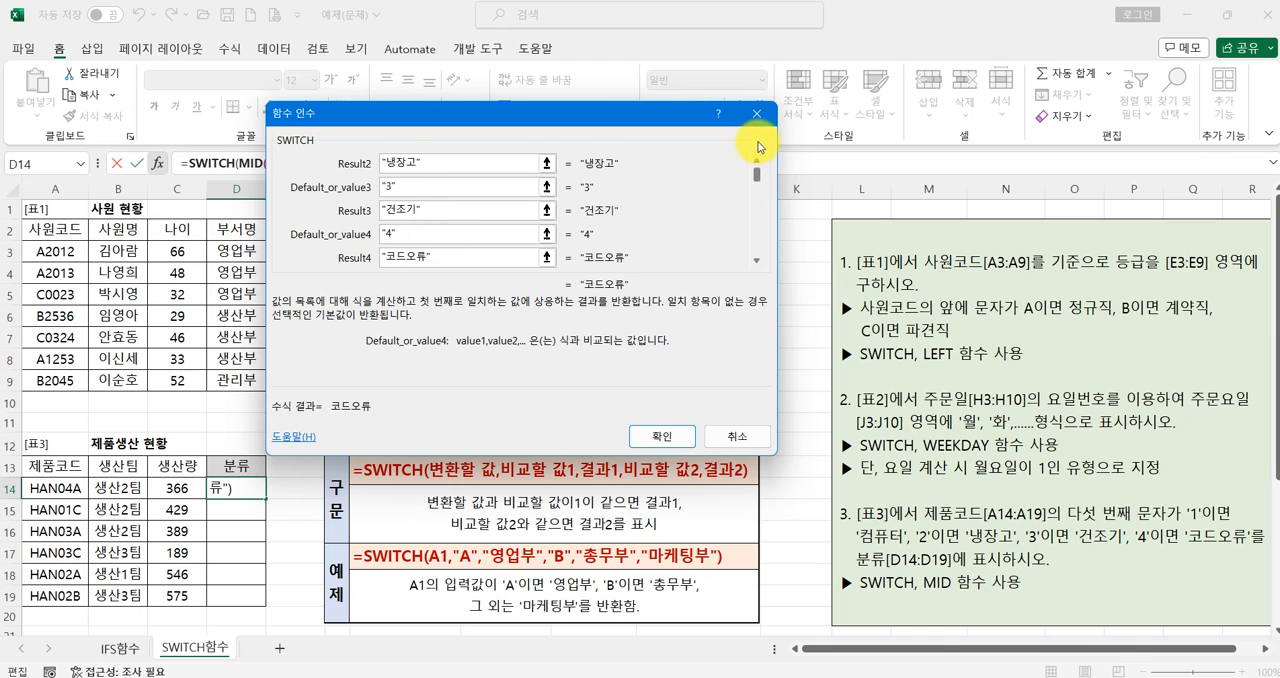
{"action": "scroll", "coordinate": [758, 147], "scroll_direction": "up", "scroll_amount": 2}
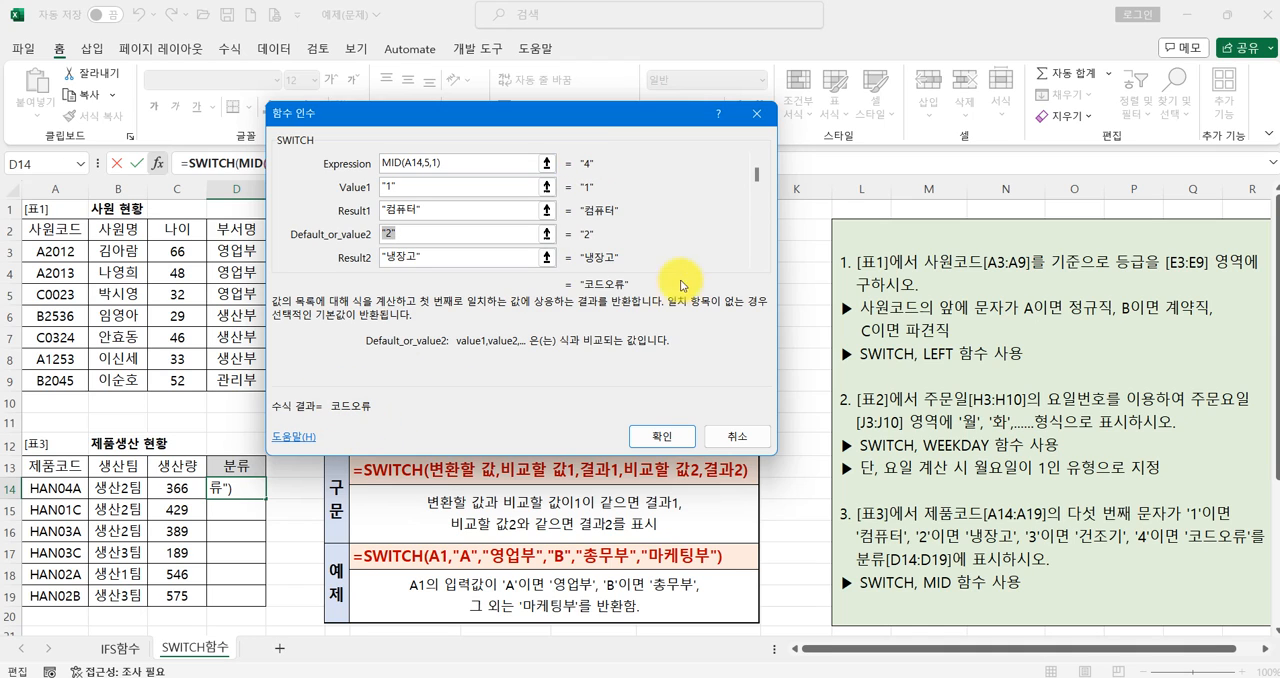
{"action": "mouse_move", "coordinate": [757, 177]}
{"action": "left_mouse_down"}
{"action": "mouse_move", "coordinate": [758, 231]}
{"action": "mouse_move", "coordinate": [757, 177]}
{"action": "left_mouse_up"}
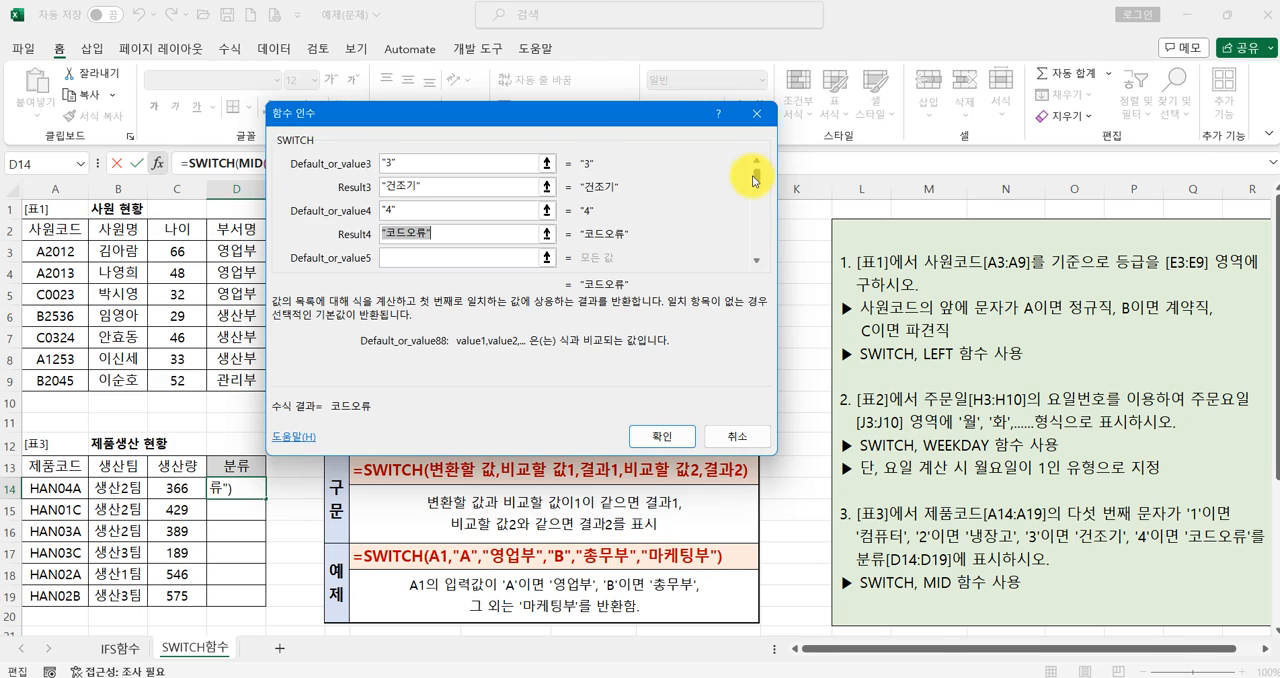
- Try the fourth comparison value as the number 4 without quotation marks, and confirm D14's formula
{"action": "left_click", "coordinate": [423, 214]}
{"action": "key", "text": "BackSpace"}
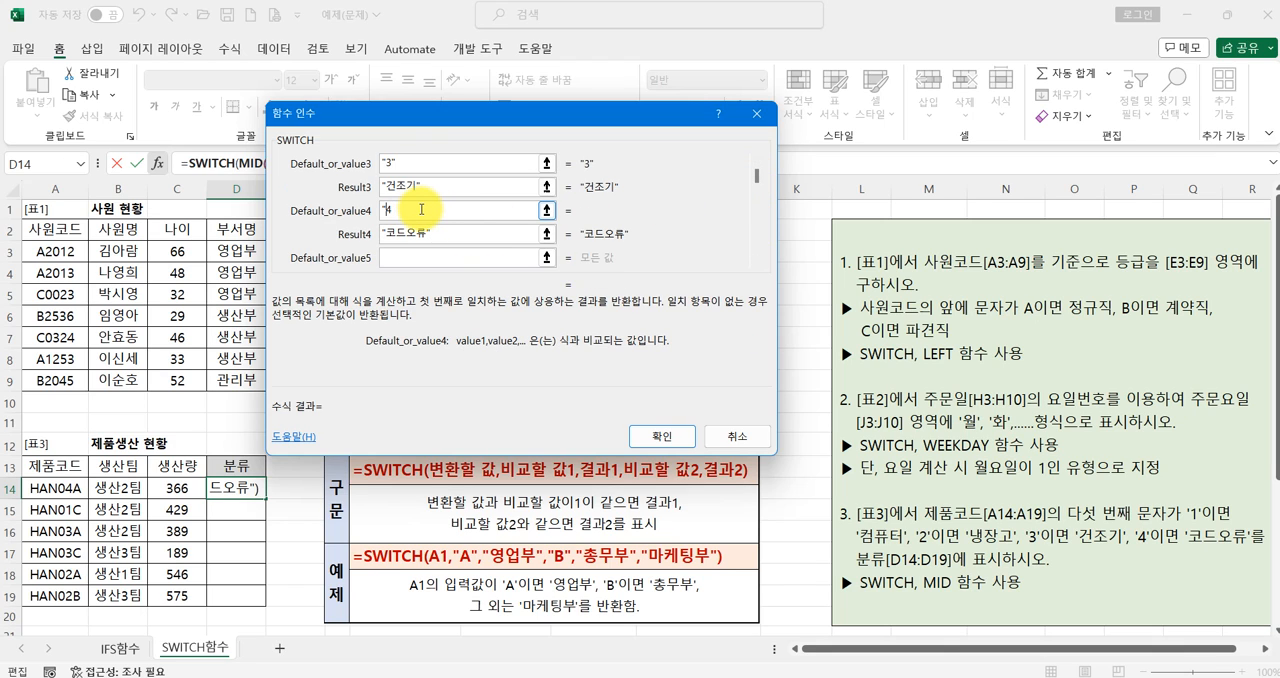
{"action": "key", "text": "Left"}
{"action": "key", "text": "BackSpace"}
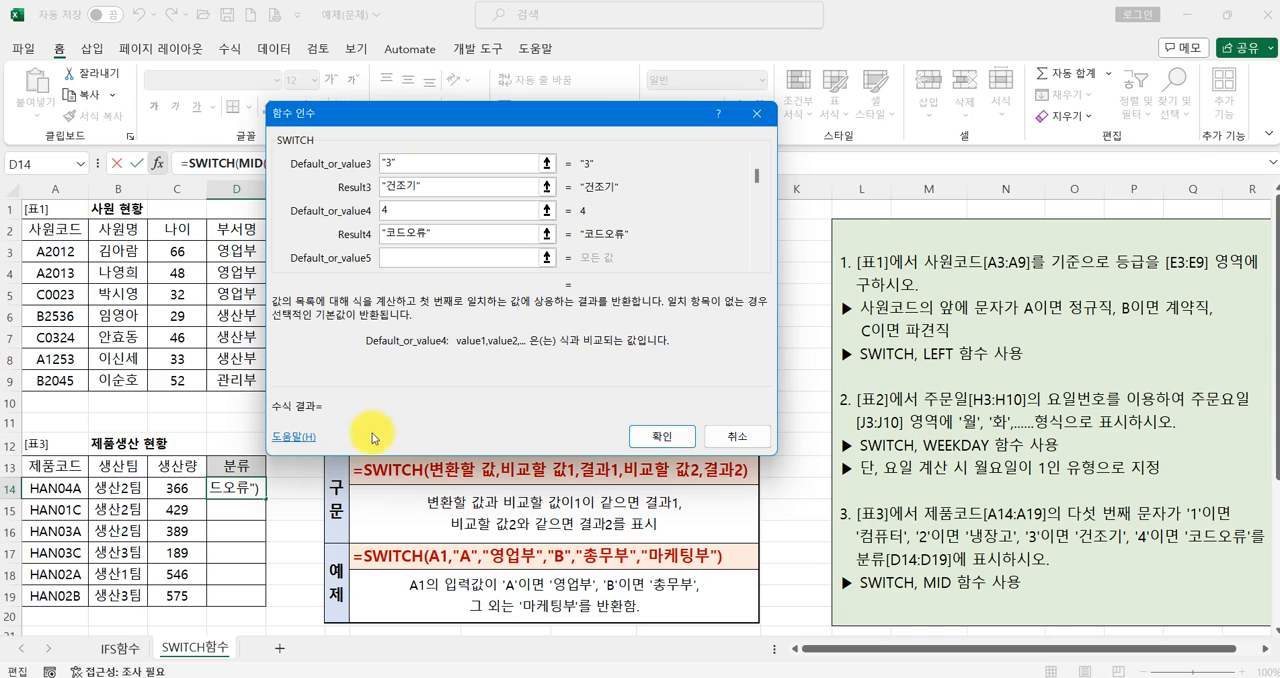
{"action": "left_click", "coordinate": [441, 234]}
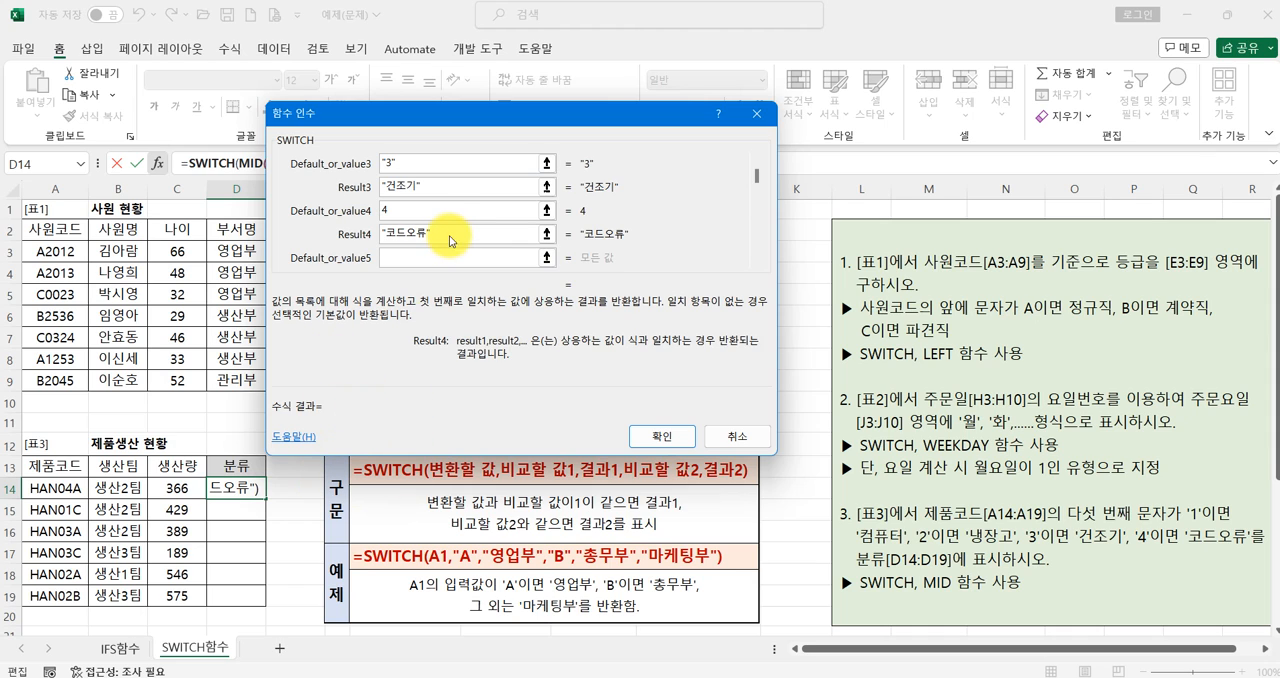
{"action": "left_click", "coordinate": [431, 216]}
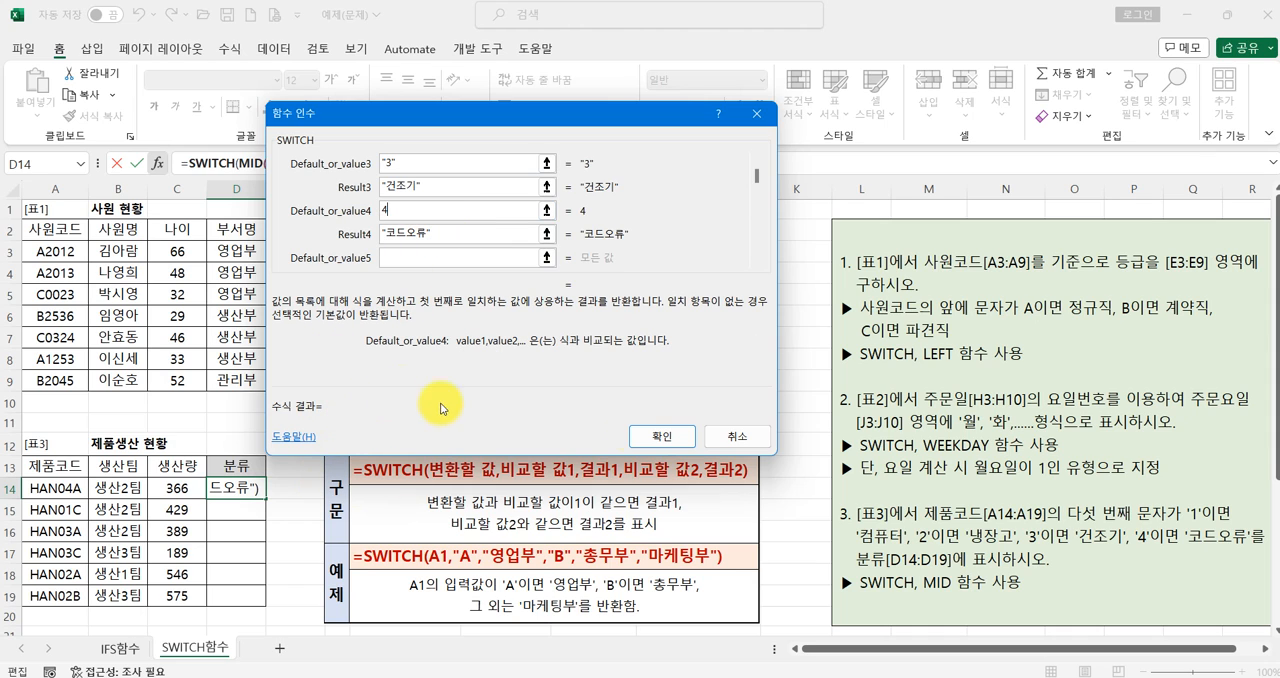
{"action": "left_click", "coordinate": [665, 438]}
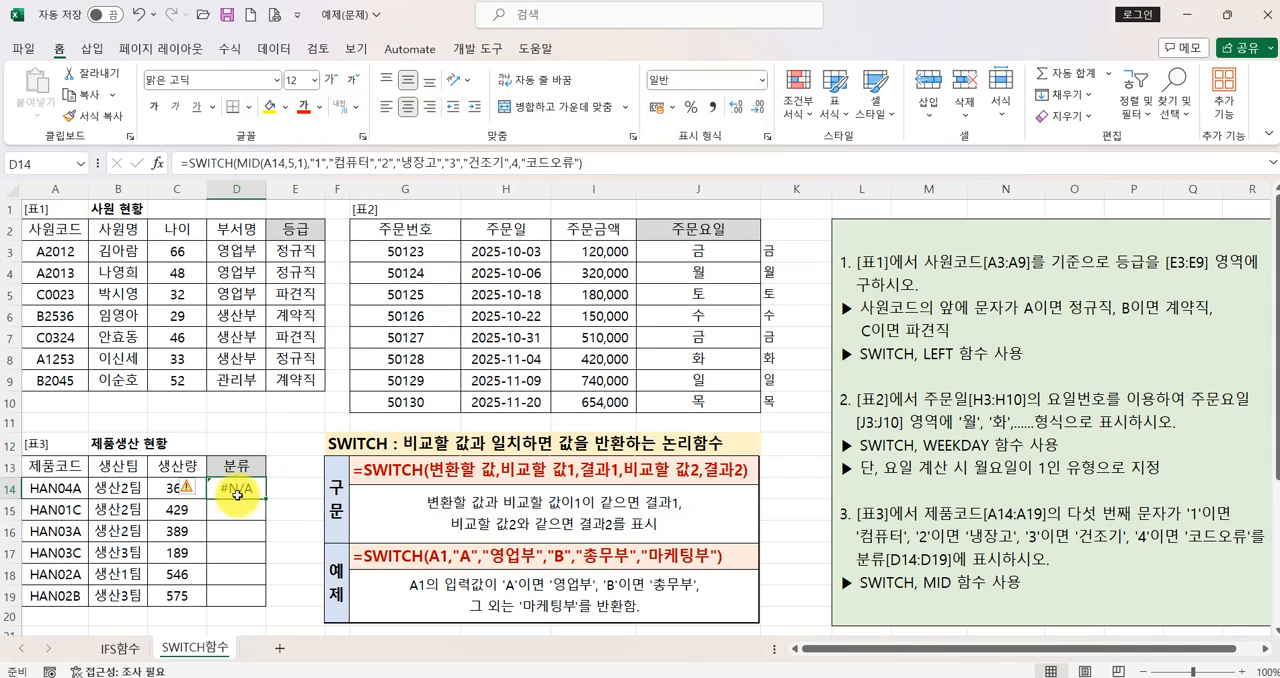
- Put quotation marks around the 4 in D14's SWITCH formula, check its arguments and confirm it
{"action": "left_click", "coordinate": [512, 163]}
{"action": "type", "text": "\"1"}
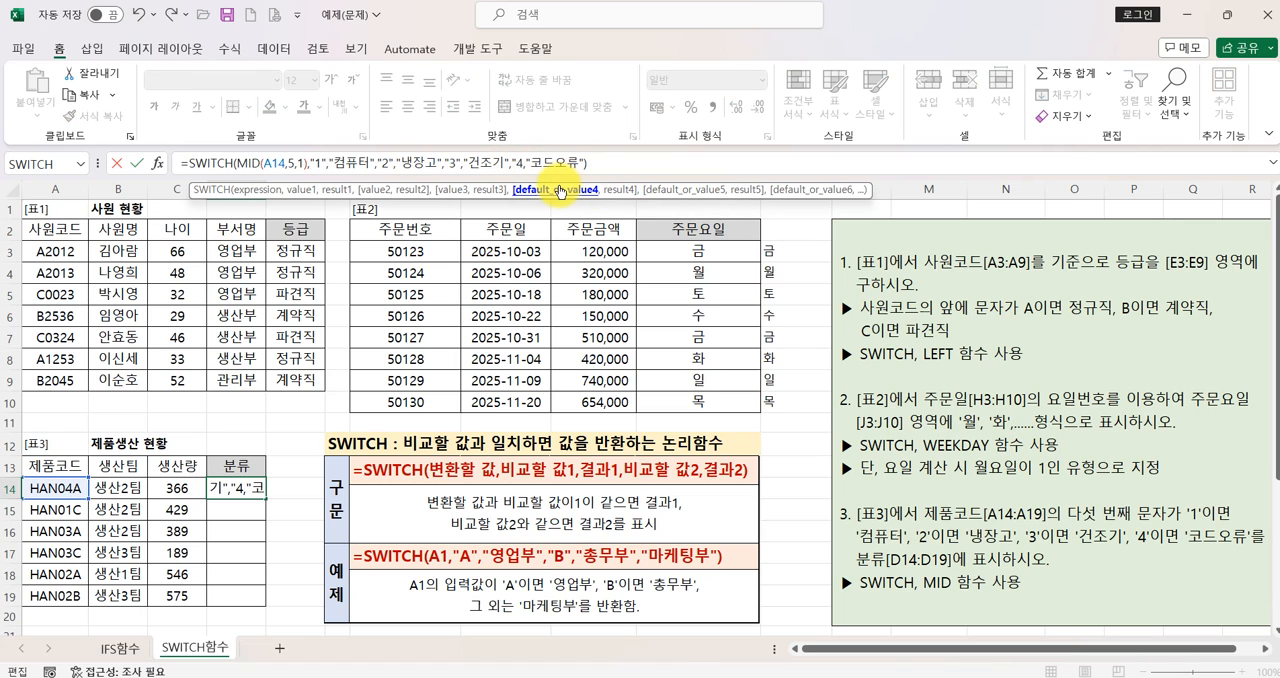
{"action": "type", "text": "\""}
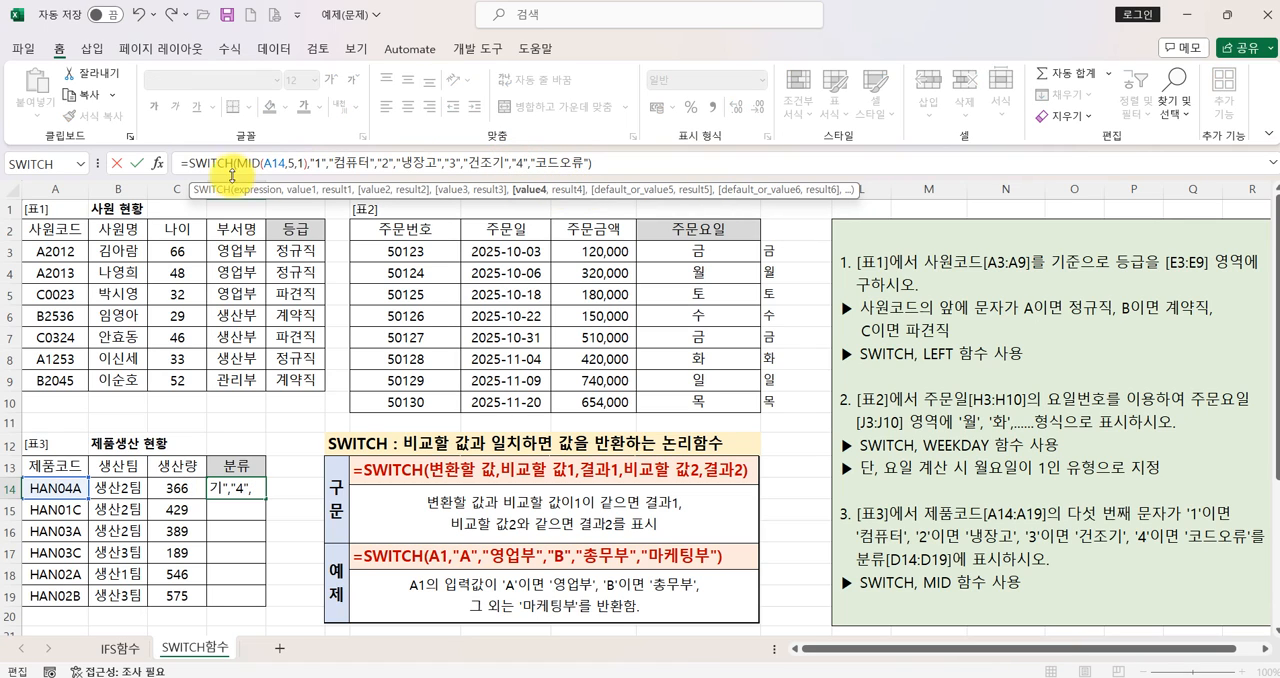
{"action": "left_click", "coordinate": [157, 163]}
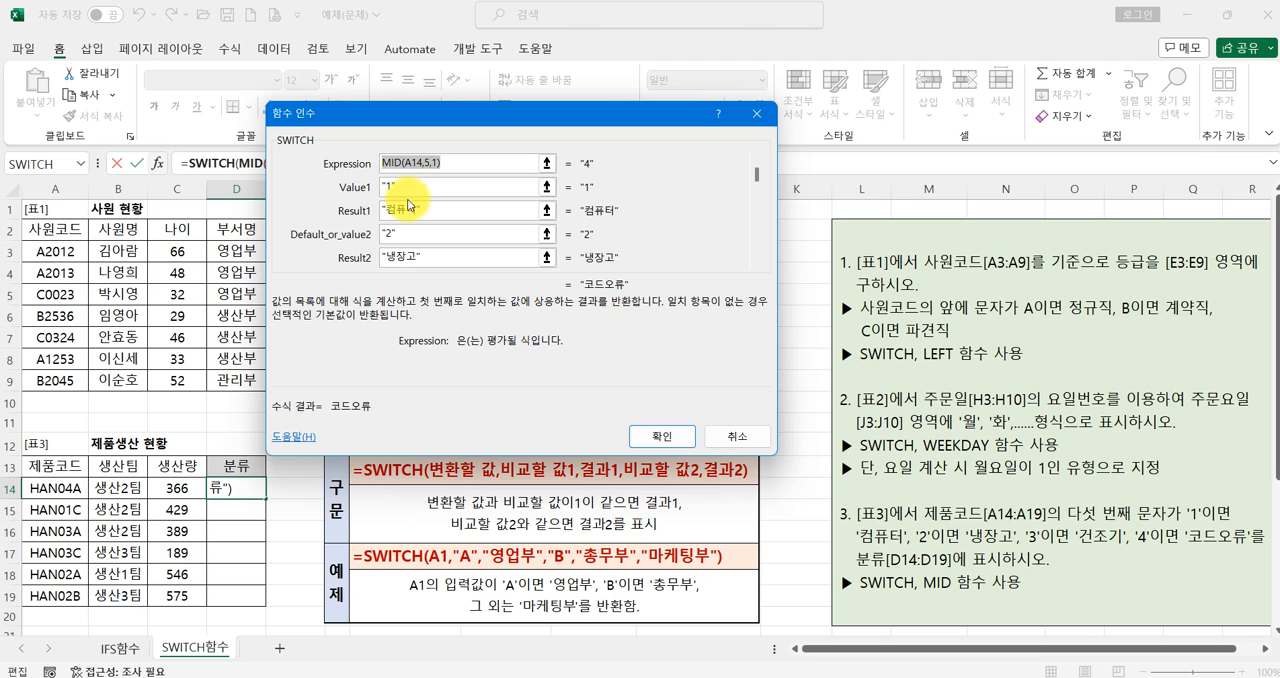
{"action": "left_click", "coordinate": [652, 437]}
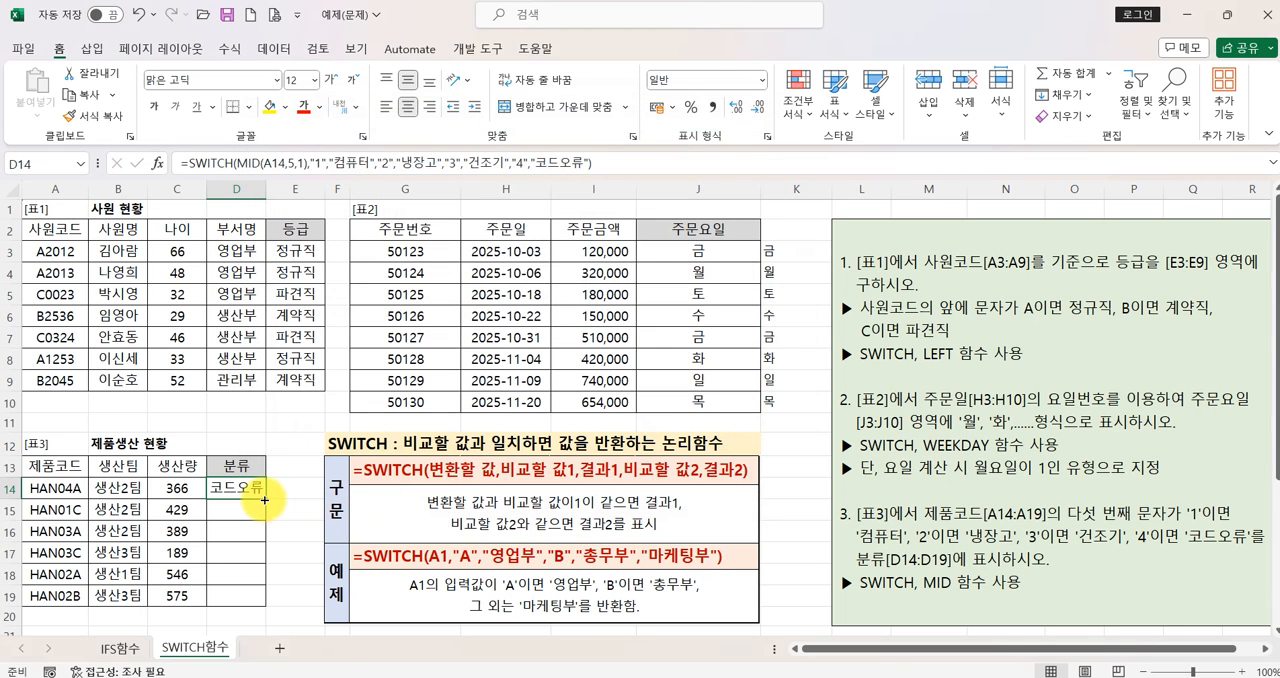
- Fill D14's SWITCH formula down through D19 to complete table 3's 분류 column
{"action": "left_click_drag", "start_coordinate": [263, 500], "coordinate": [260, 602]}
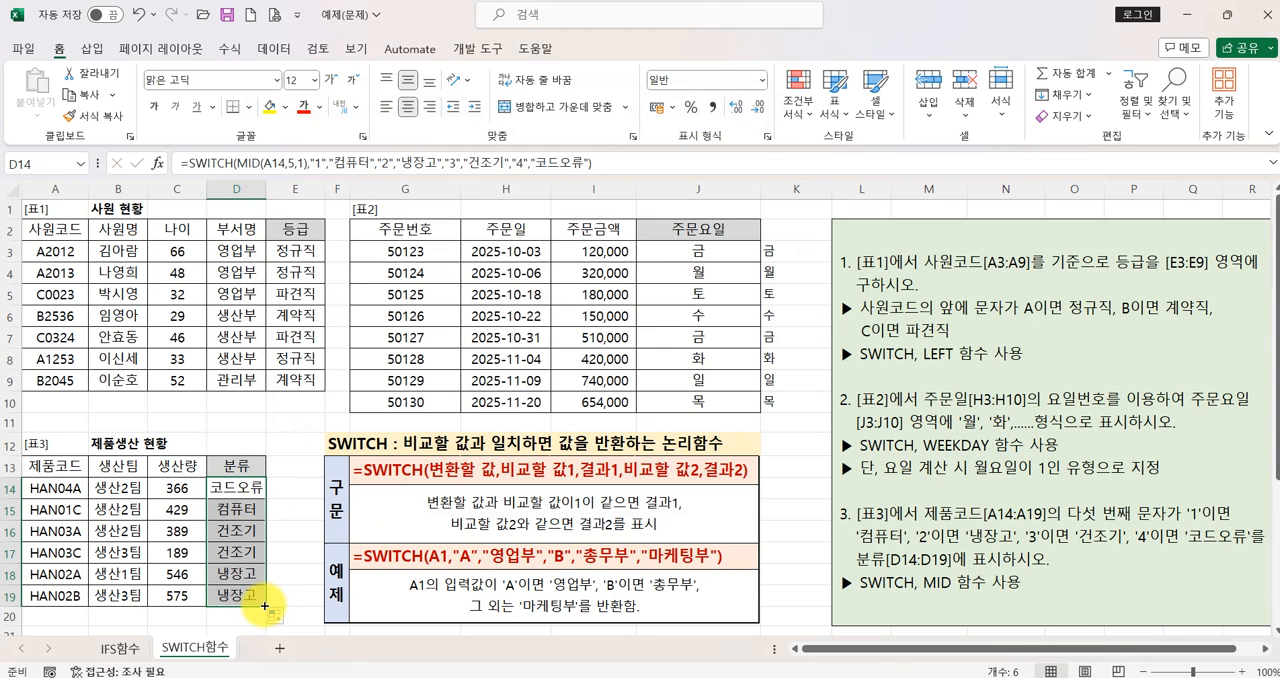
{"action": "left_click", "coordinate": [240, 486]}
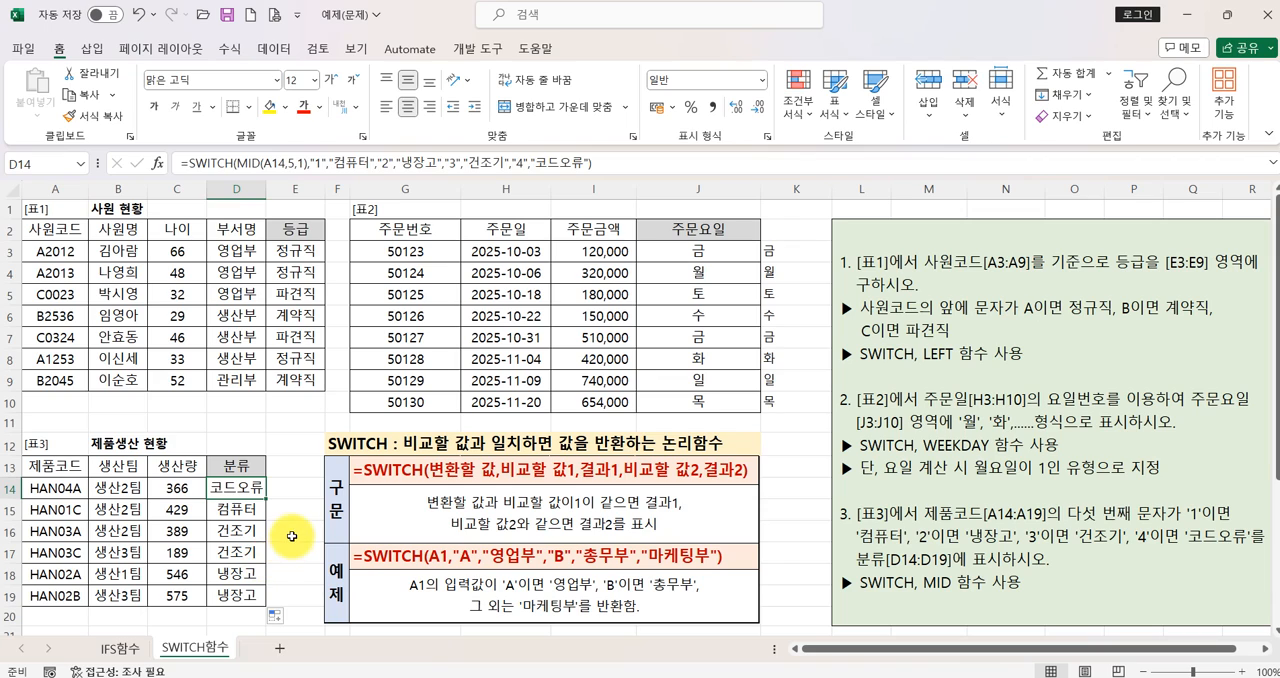
{"action": "left_click", "coordinate": [295, 486]}
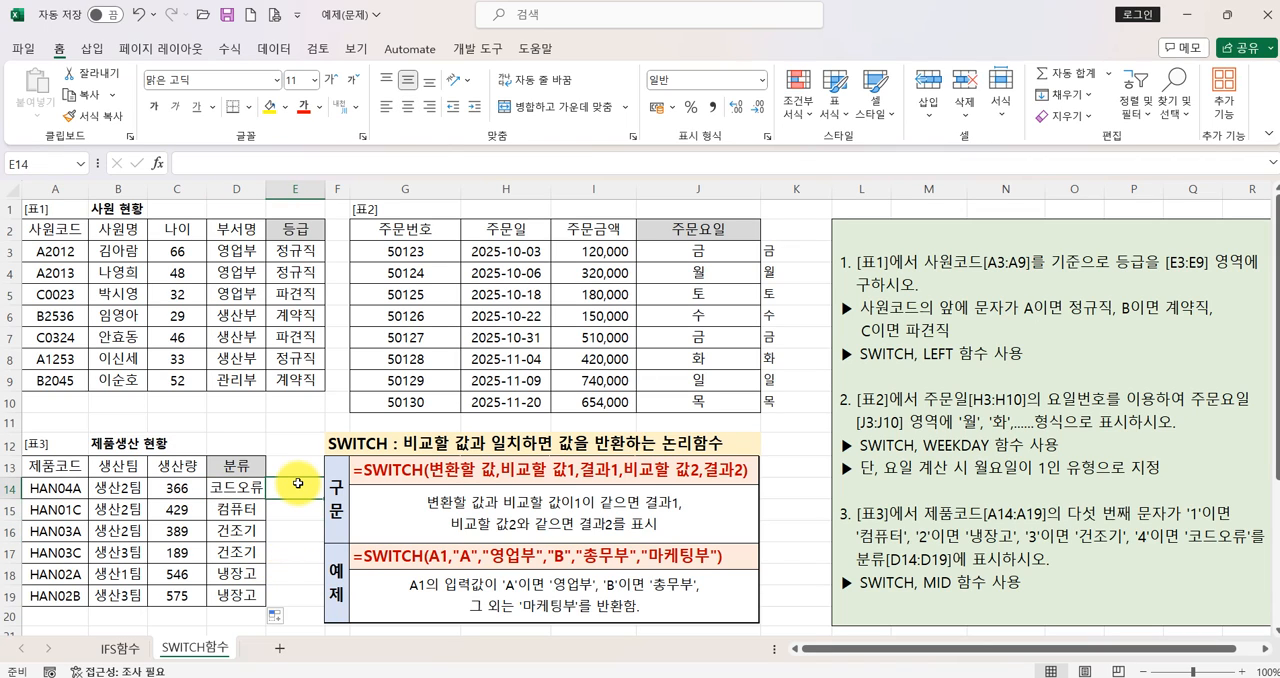